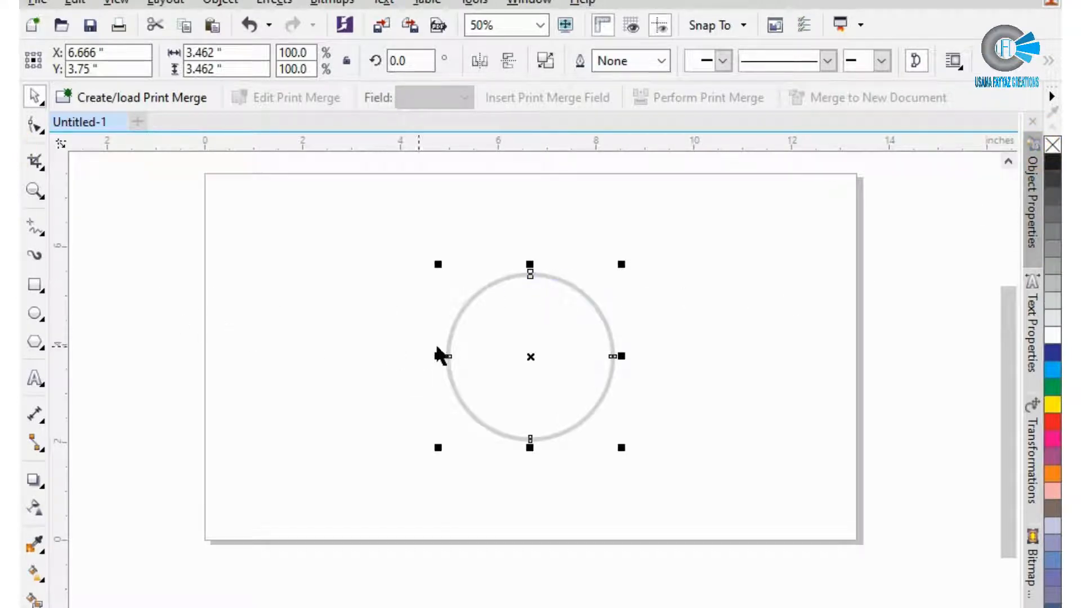
# Paste a copy of the circle and combine two concentric circles, about 3.281 and 2.117 inches wide, into one ring shape
pyautogui.hotkey('ctrl', 'v')
pyautogui.scroll(3, 588, 299)
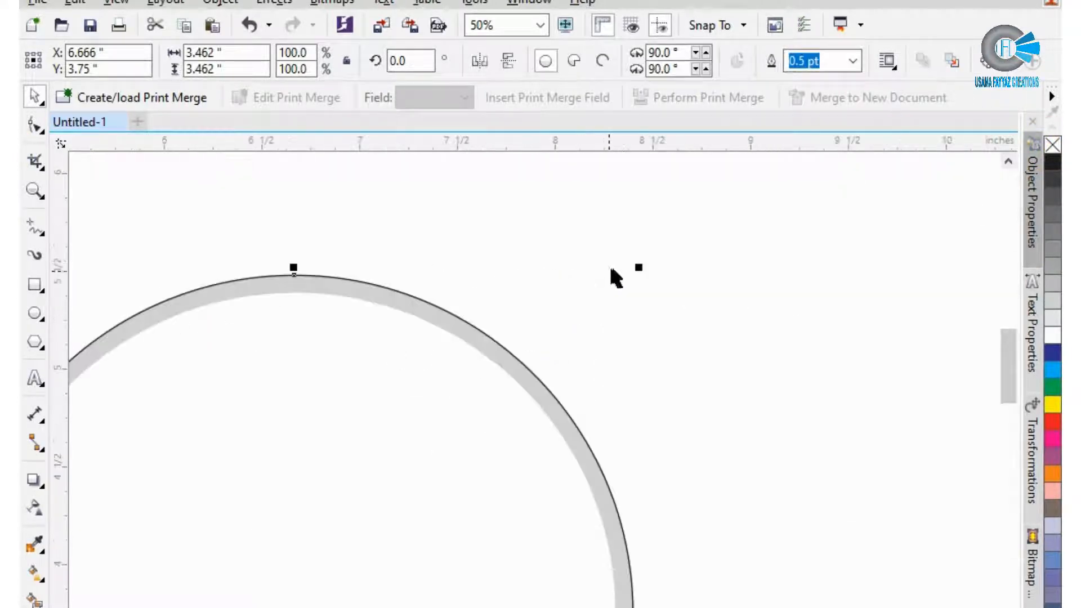
pyautogui.moveTo(642, 270); pyautogui.dragTo(542, 398)
pyautogui.keyDown('shift'); pyautogui.click(519, 413); pyautogui.keyUp('shift')
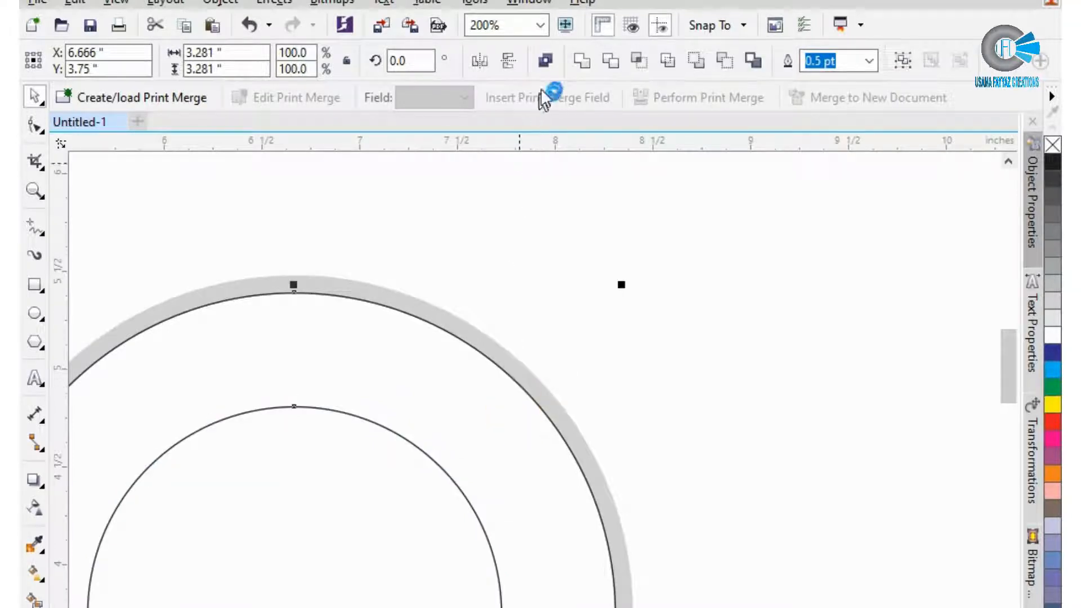
pyautogui.click(544, 62)
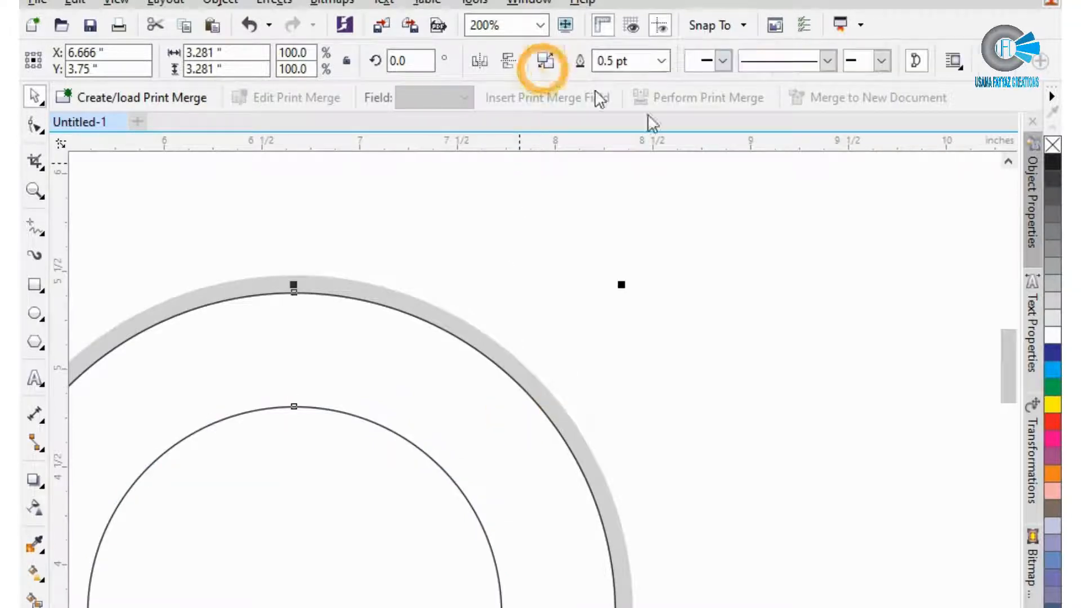
# Fill the combined ring with black and remove its outline
pyautogui.click(1052, 164)
pyautogui.rightClick(1052, 144)
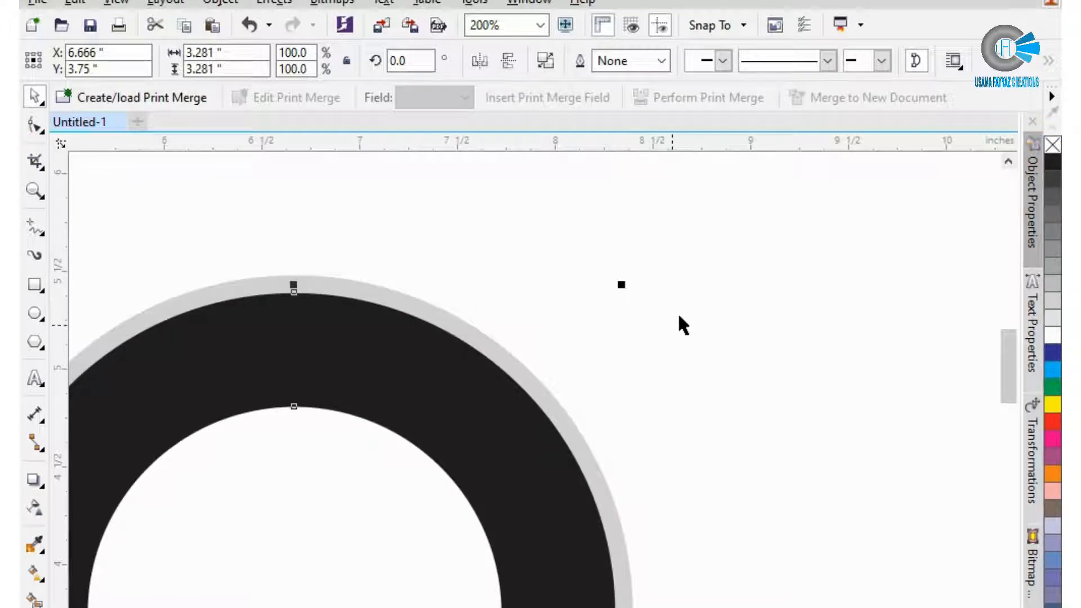
pyautogui.click(706, 339)
pyautogui.scroll(-2, 711, 326)
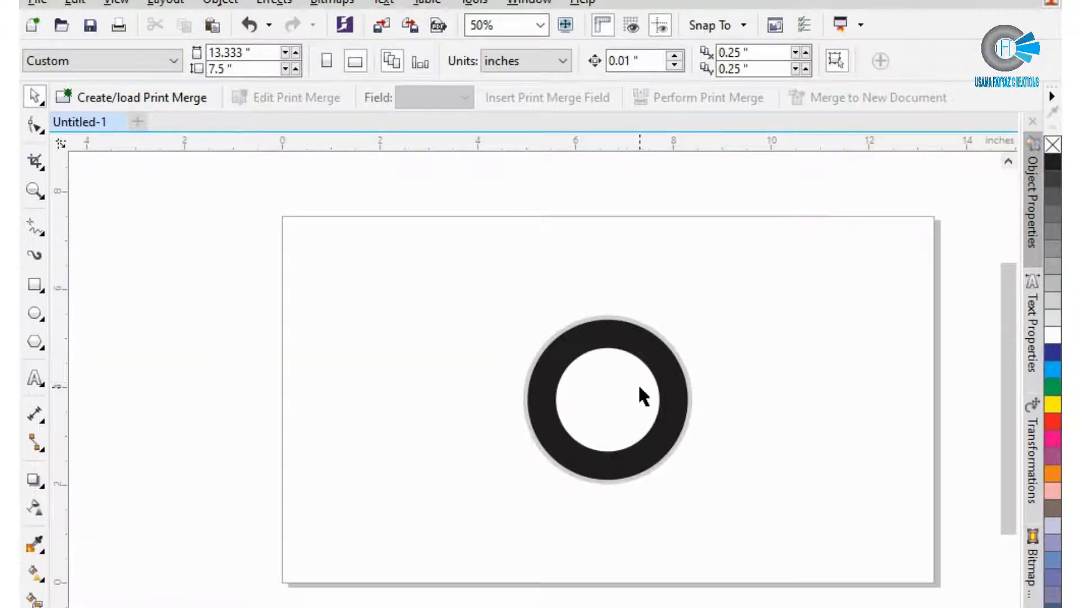
# Apply an elliptical fountain fill to the black ring with the Interactive Fill tool
pyautogui.click(636, 341)
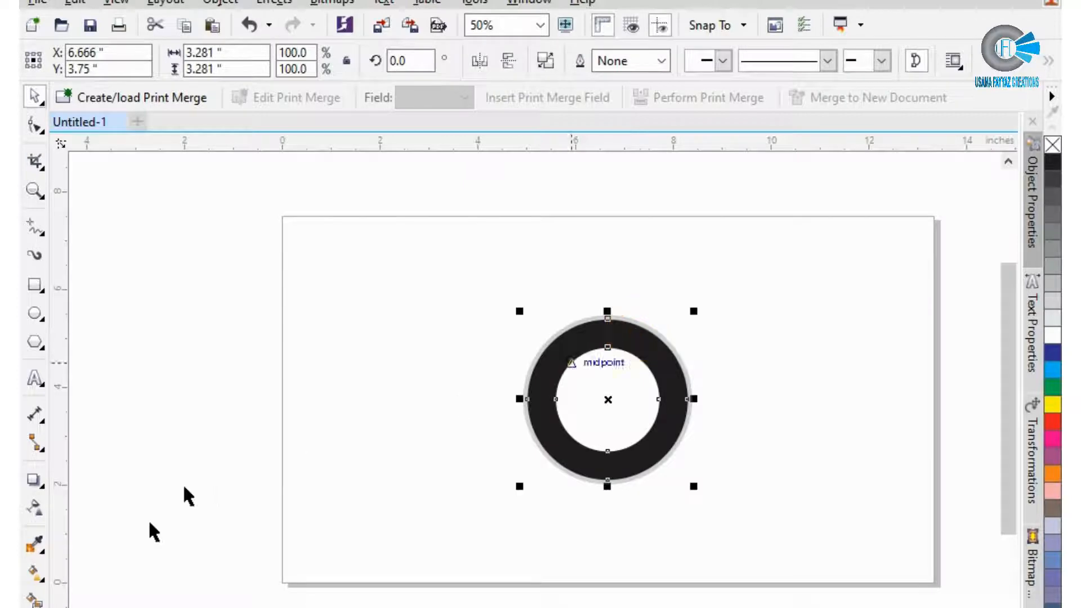
pyautogui.click(35, 576)
pyautogui.click(90, 61)
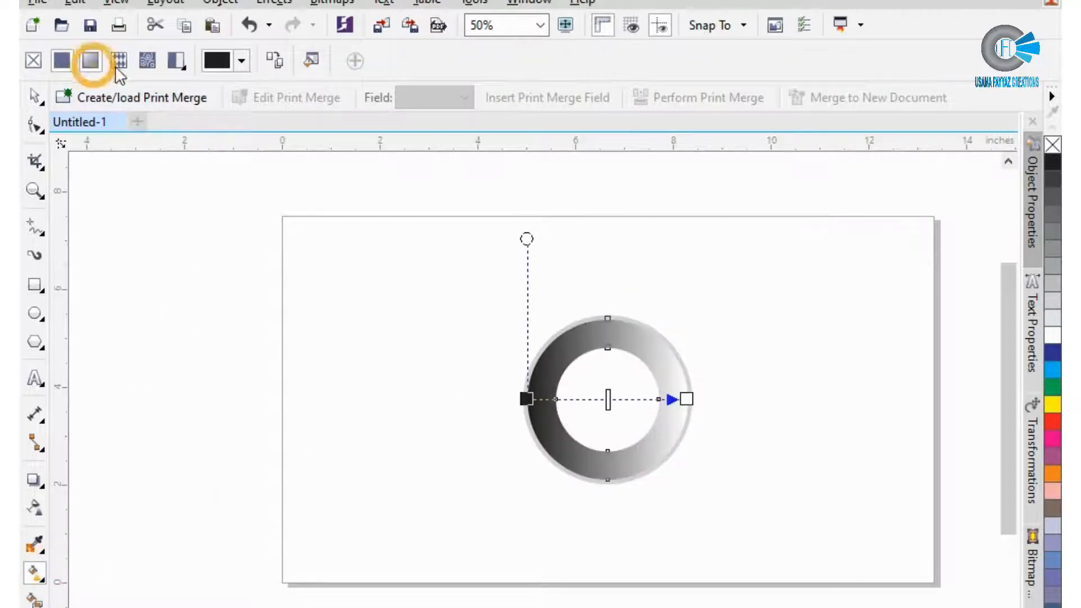
pyautogui.click(303, 60)
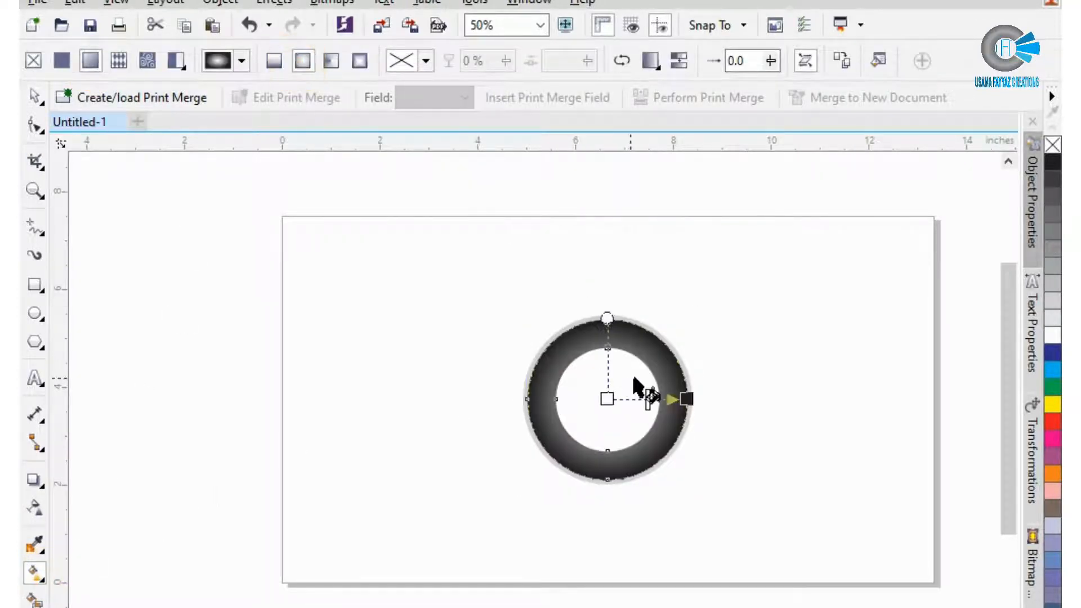
# Shift the gradient's white centre to the ring's upper-left part and its dark end beyond the lower-right edge
pyautogui.scroll(2, 635, 379)
pyautogui.moveTo(578, 421); pyautogui.dragTo(487, 326)
pyautogui.moveTo(739, 422); pyautogui.dragTo(764, 588)
pyautogui.scroll(-2, 725, 398)
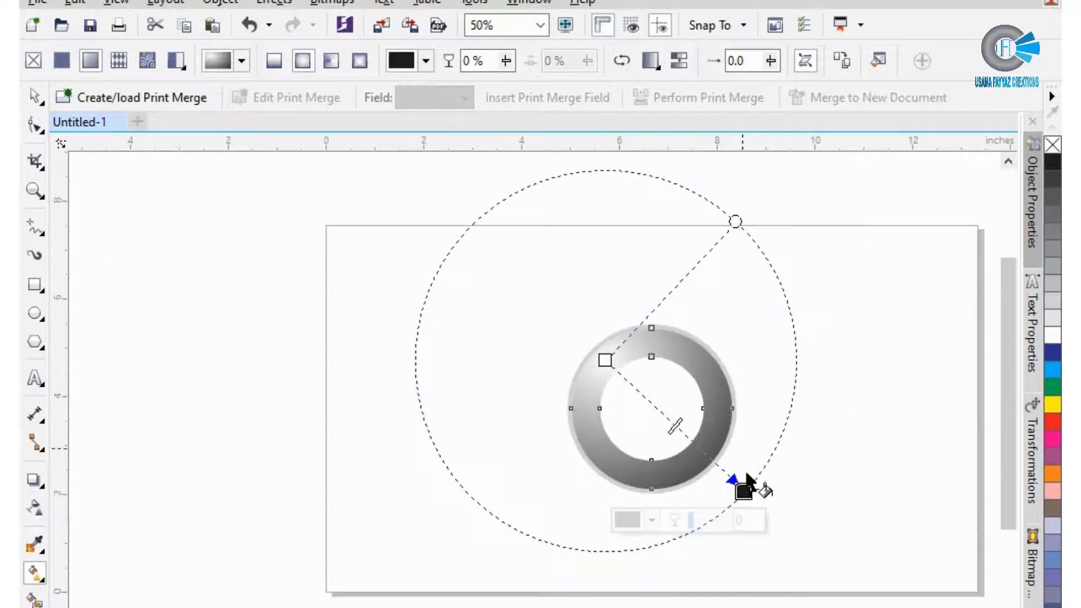
pyautogui.scroll(2, 748, 486)
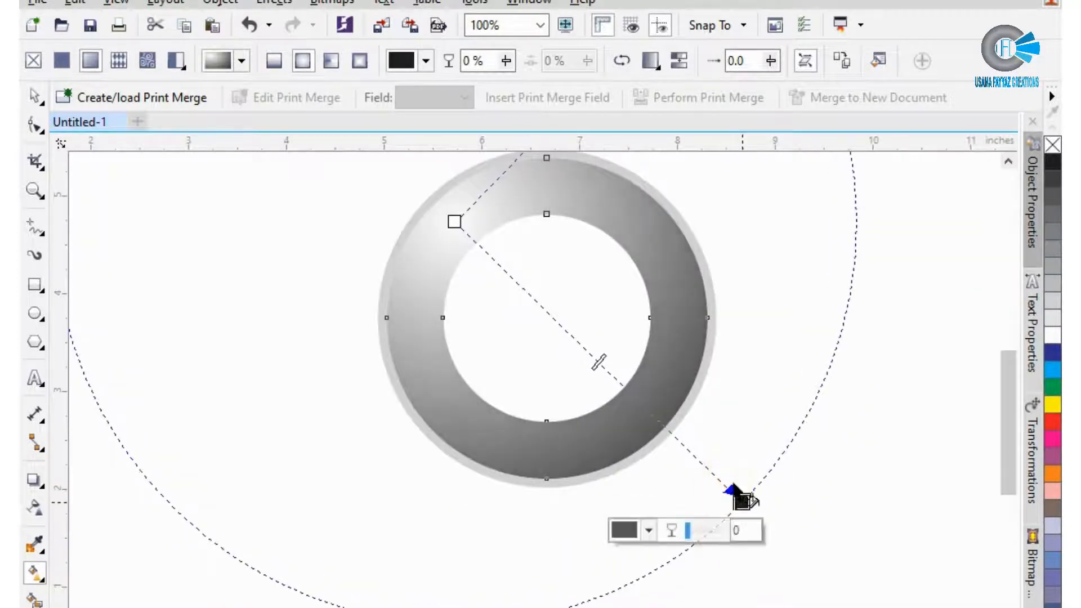
# Recolour the thin outer circle behind the ring with a lighter gray
pyautogui.click(709, 368)
pyautogui.press('space')
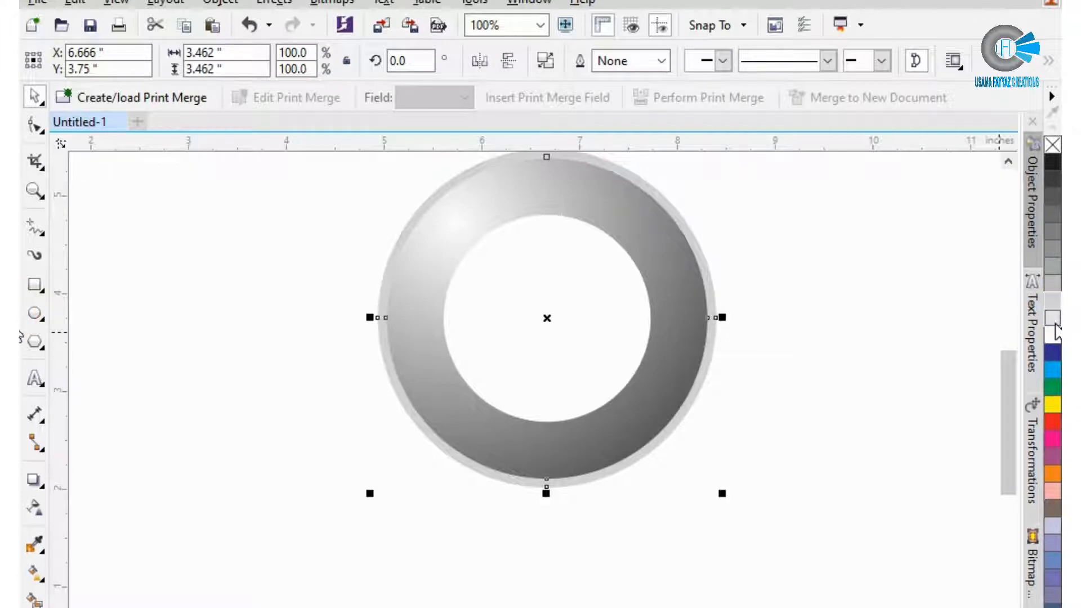
pyautogui.click(1056, 326)
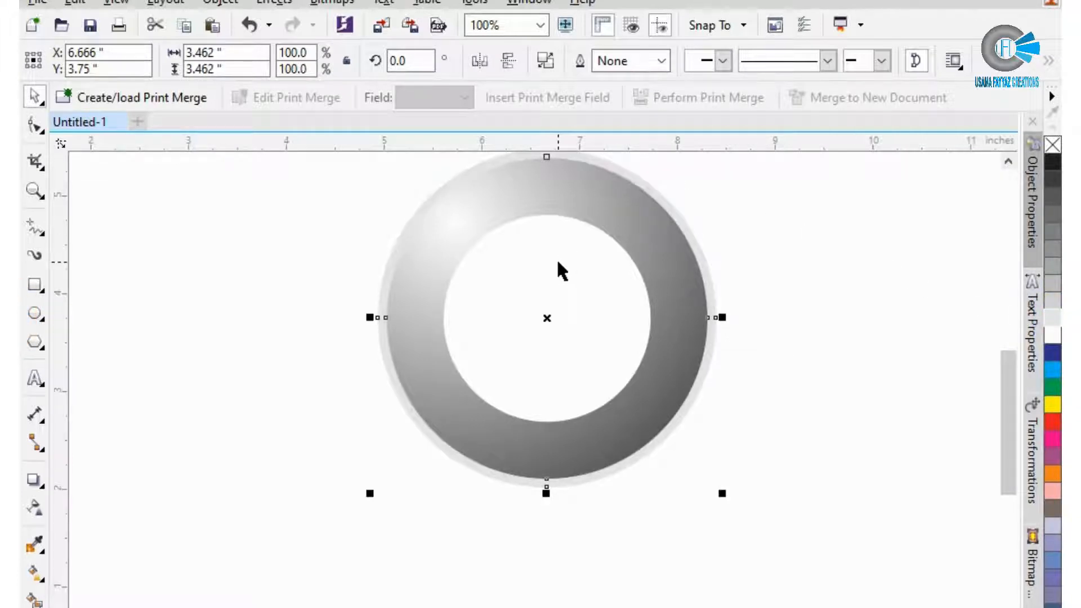
# Change the ring gradient's white centre colour to light gray #E5E6E7, sampled with the eyedropper
pyautogui.scroll(-3, 557, 256)
pyautogui.scroll(3, 562, 232)
pyautogui.press('space')
pyautogui.click(527, 294)
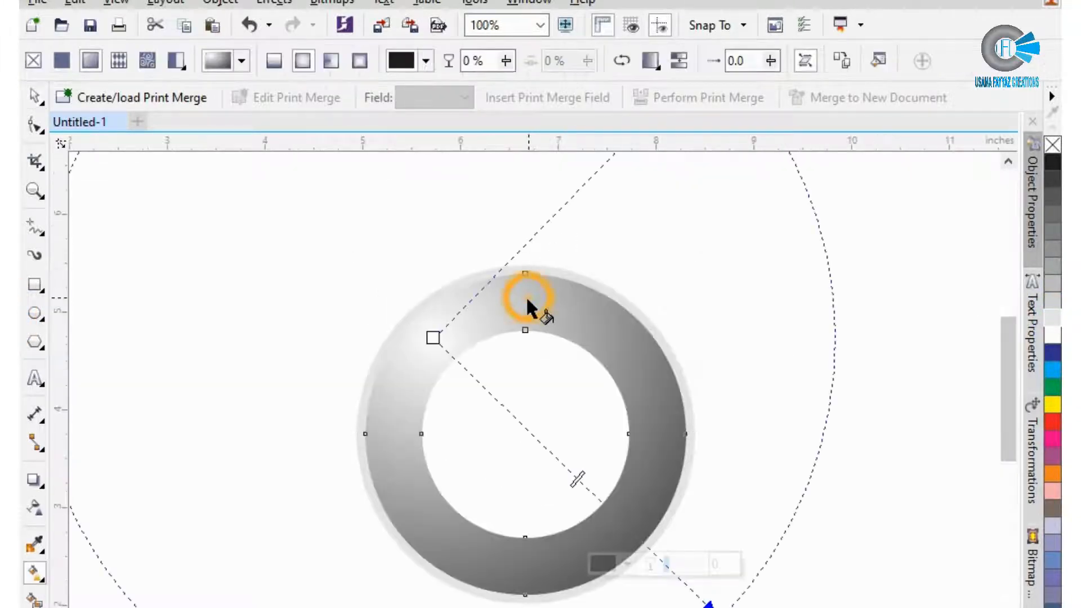
pyautogui.click(432, 326)
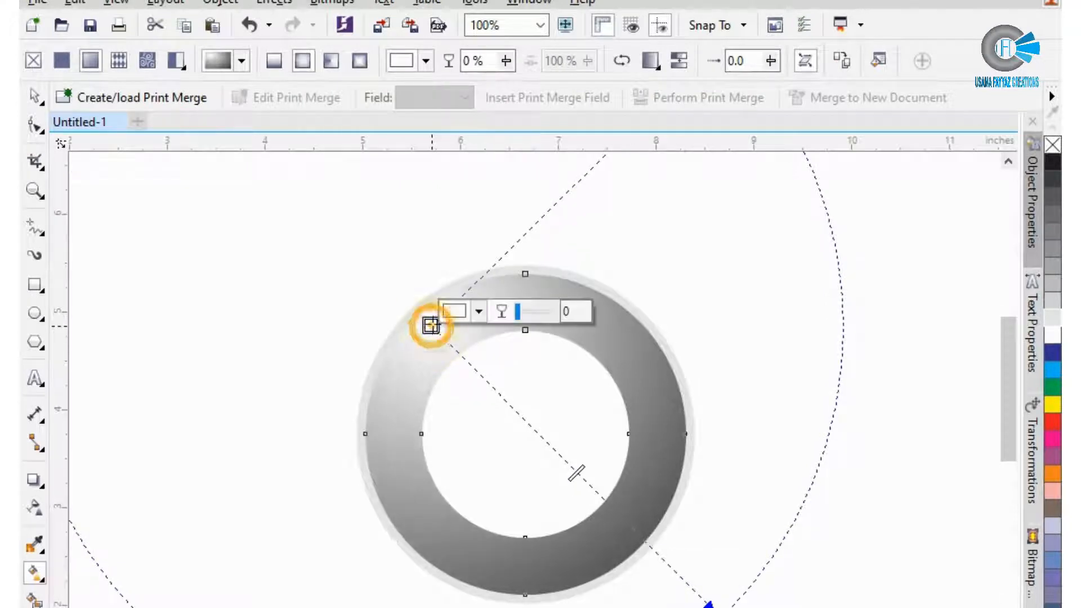
pyautogui.click(497, 313)
pyautogui.click(478, 312)
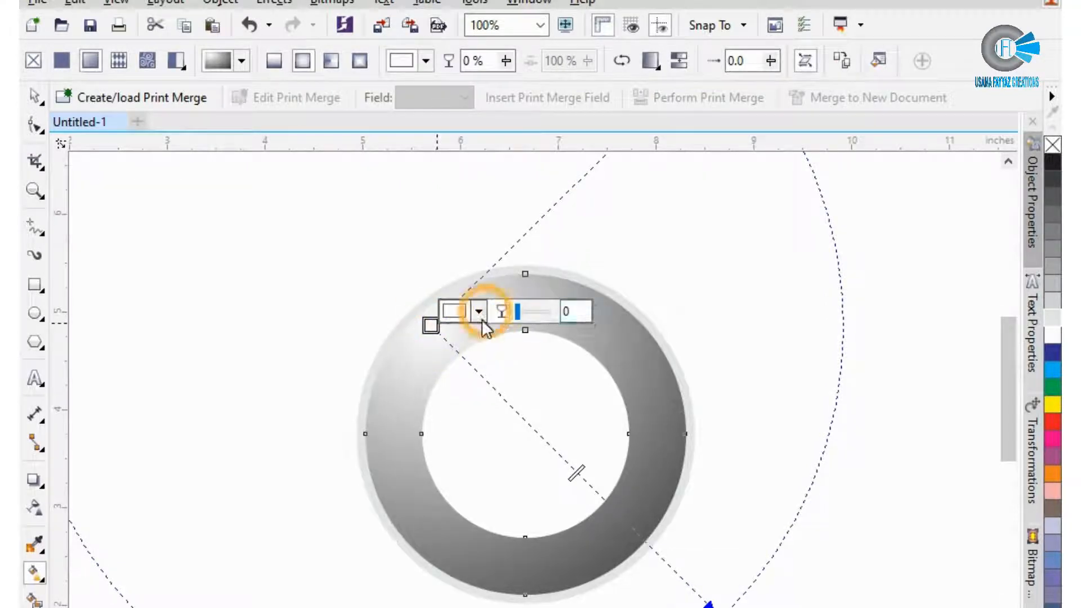
pyautogui.click(521, 356)
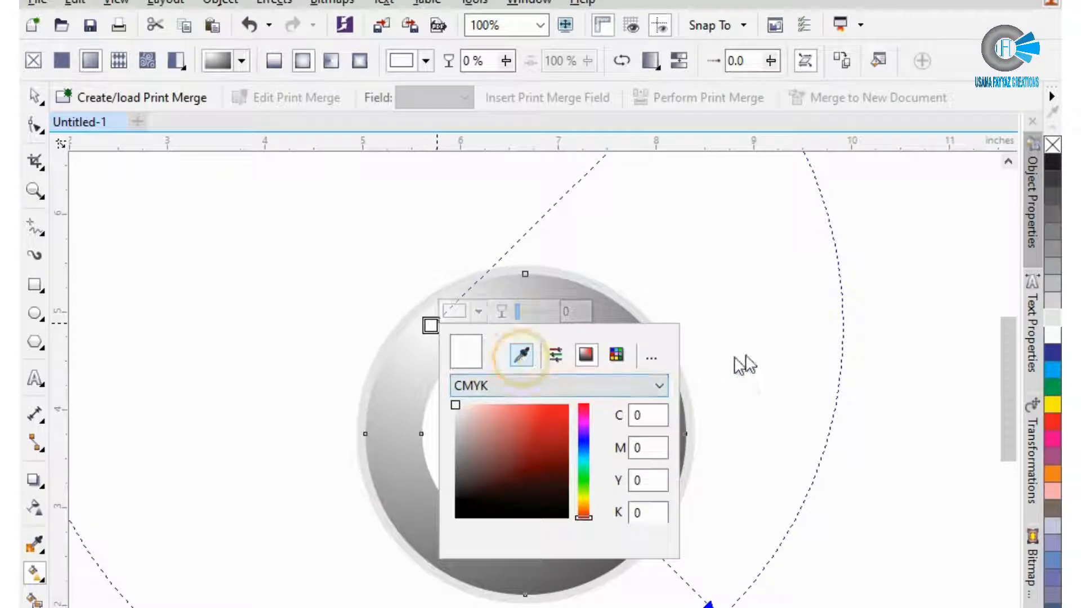
pyautogui.click(521, 357)
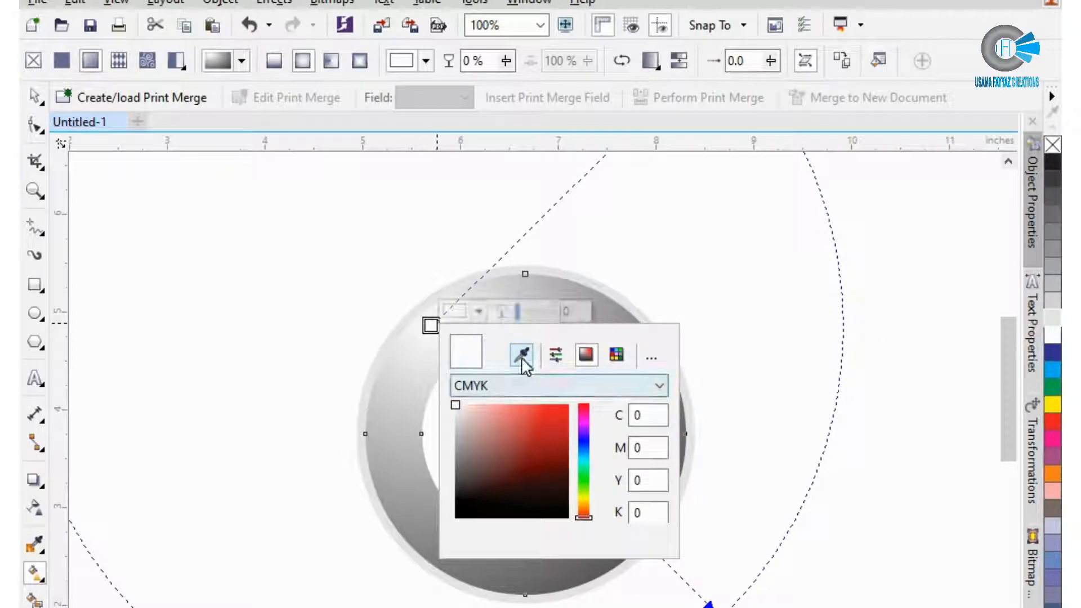
pyautogui.click(1052, 316)
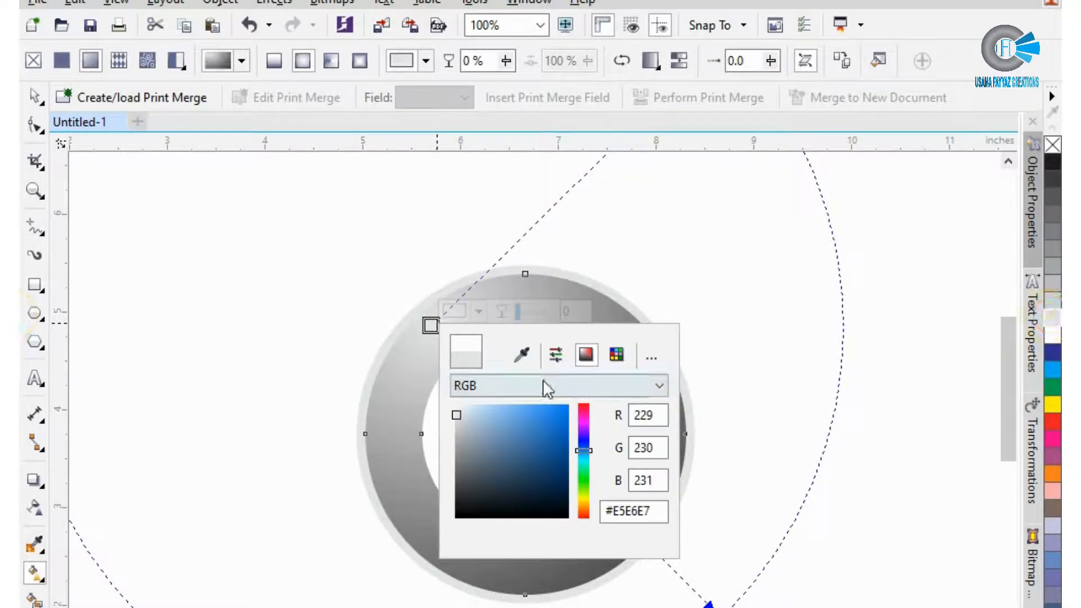
pyautogui.click(412, 374)
# Create a blue-gray filled circle in the ring's empty centre with the Smart Fill tool
pyautogui.click(539, 390)
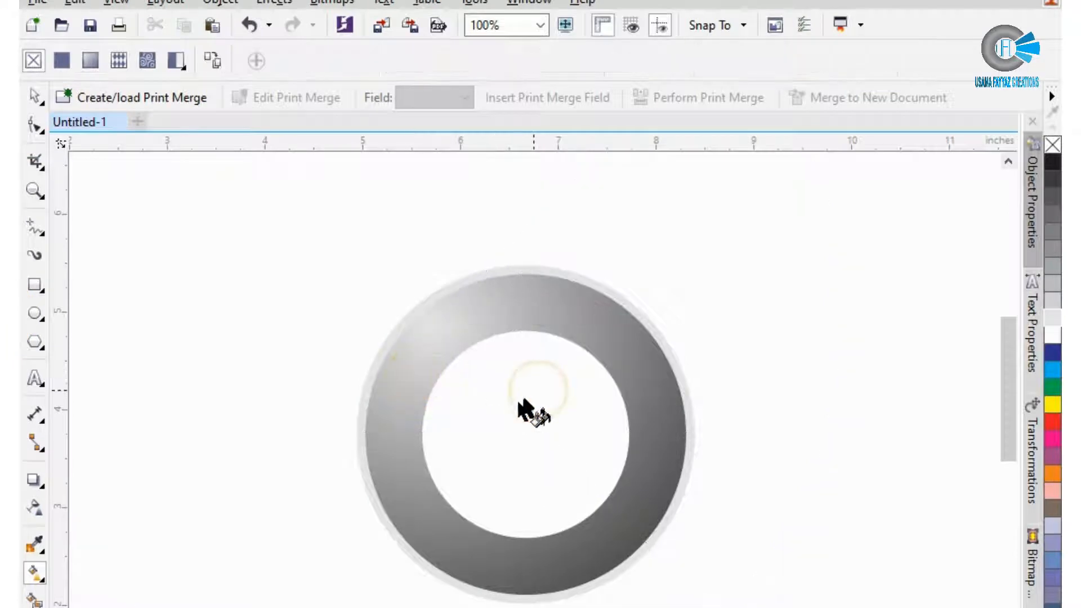
pyautogui.click(34, 598)
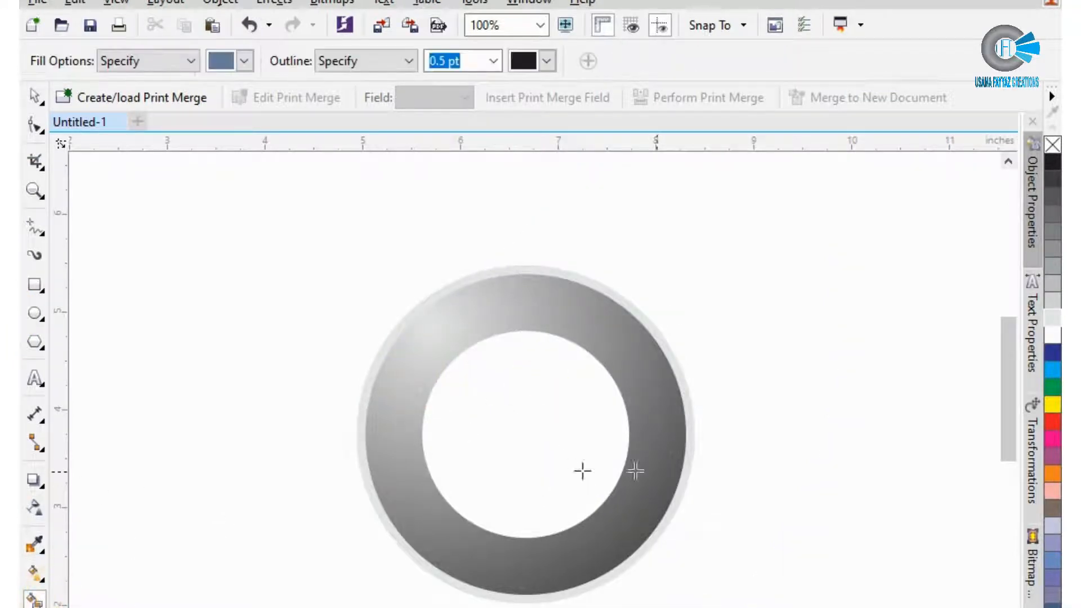
pyautogui.click(551, 454)
pyautogui.press('space')
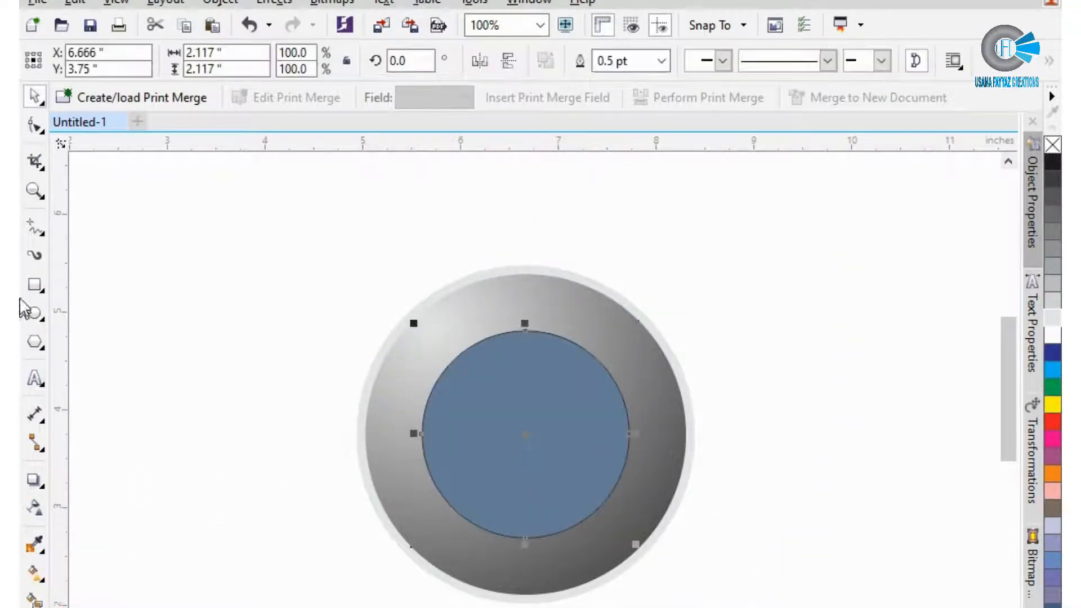
# Draw a horizontal line about 6.635 inches long and a vertical line about 4.771 inches long across the ring with the Freehand tool
pyautogui.click(34, 227)
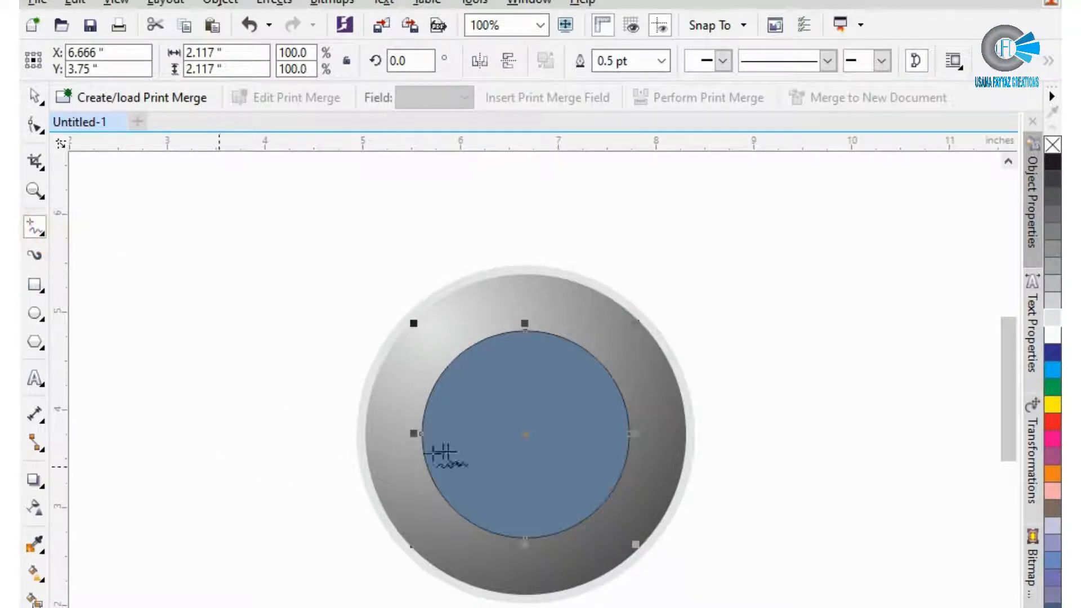
pyautogui.click(208, 439)
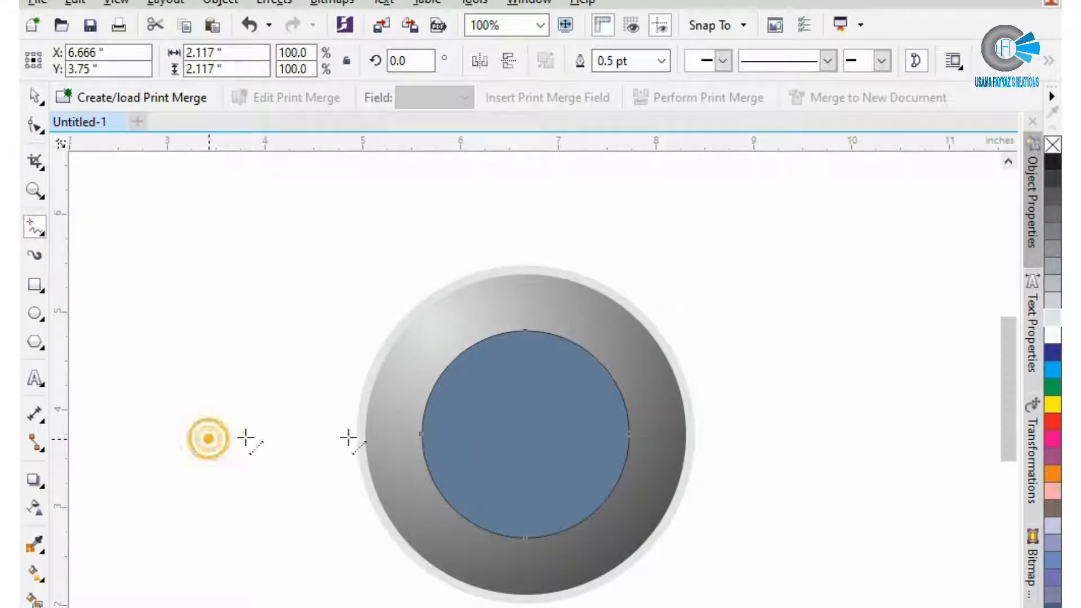
pyautogui.click(857, 439)
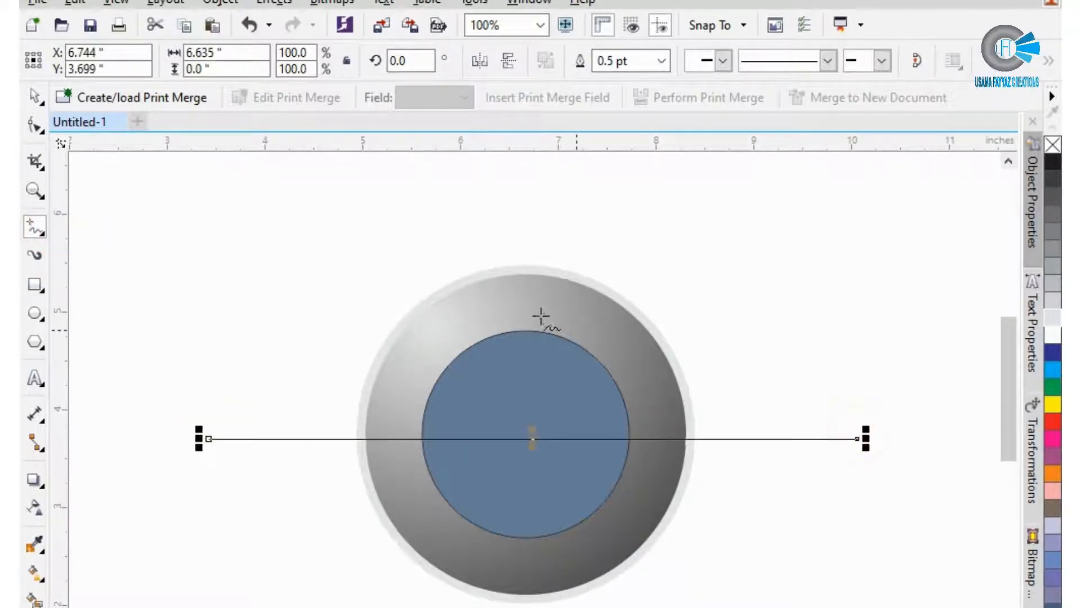
pyautogui.click(500, 198)
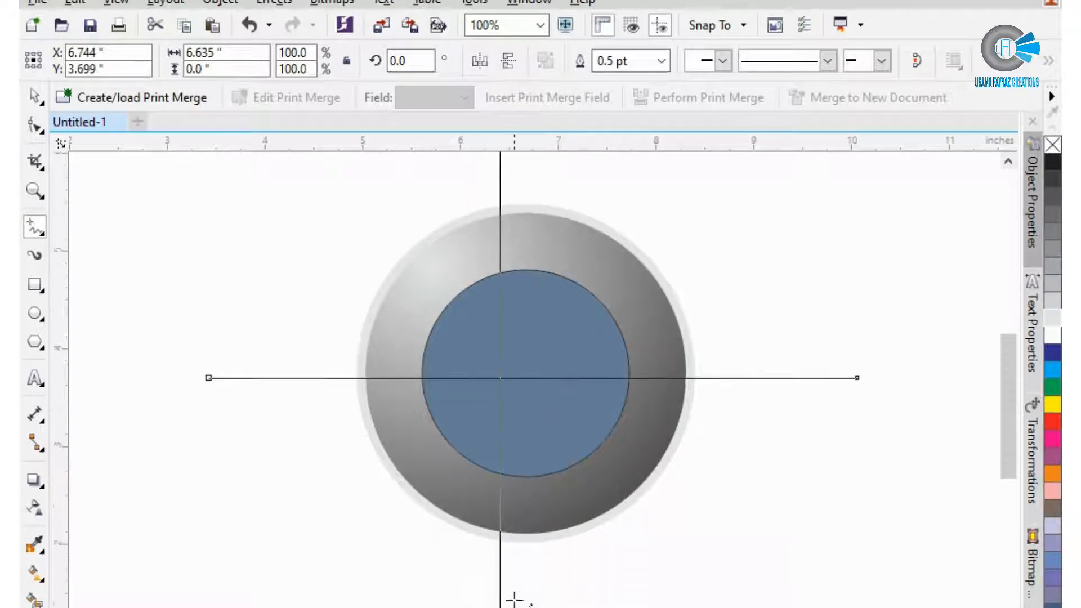
pyautogui.click(508, 597)
pyautogui.press('space')
# Select both lines together with the circle artwork and centre them all on the page
pyautogui.scroll(-2, 464, 465)
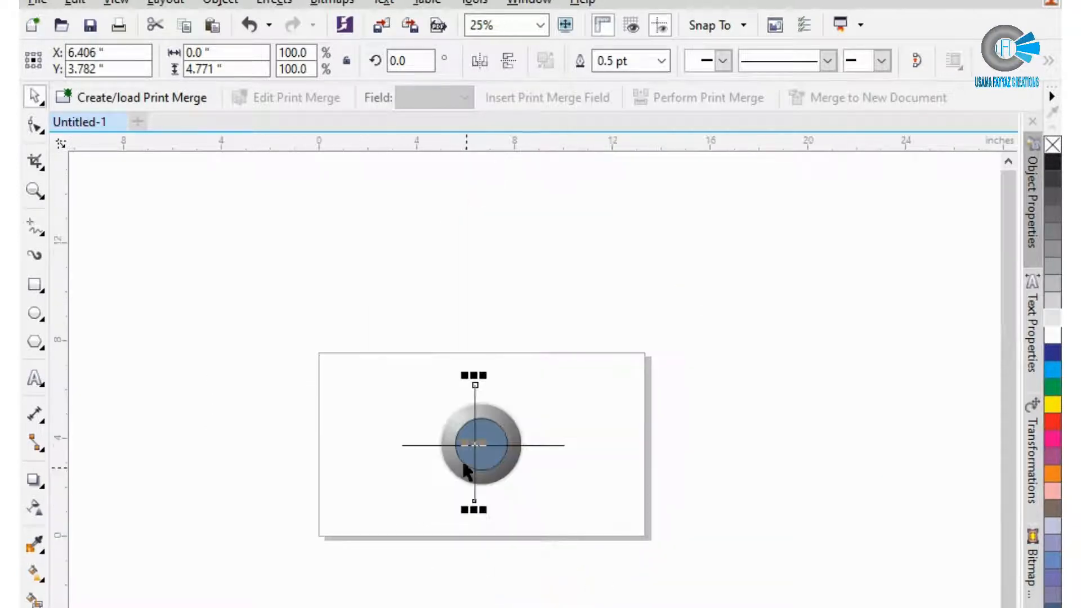
pyautogui.moveTo(372, 355); pyautogui.dragTo(555, 504)
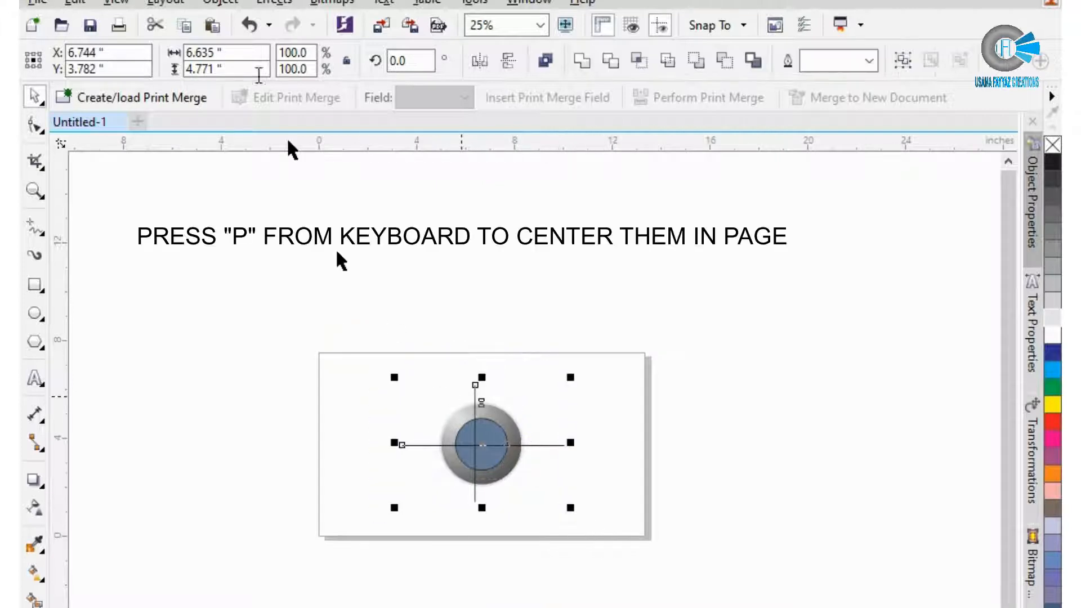
pyautogui.click(228, 4)
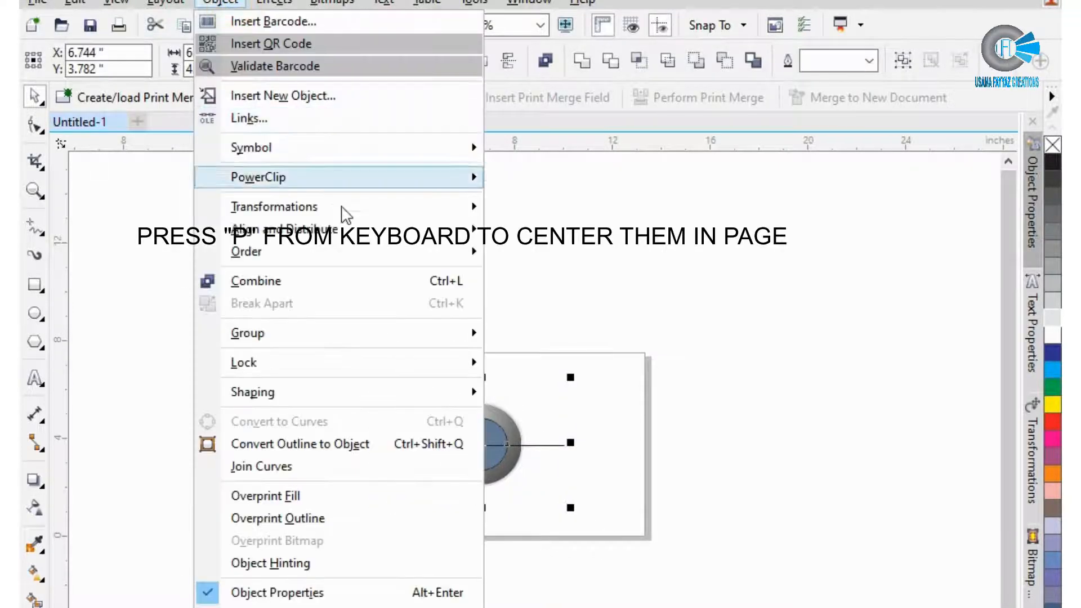
pyautogui.moveTo(405, 230)
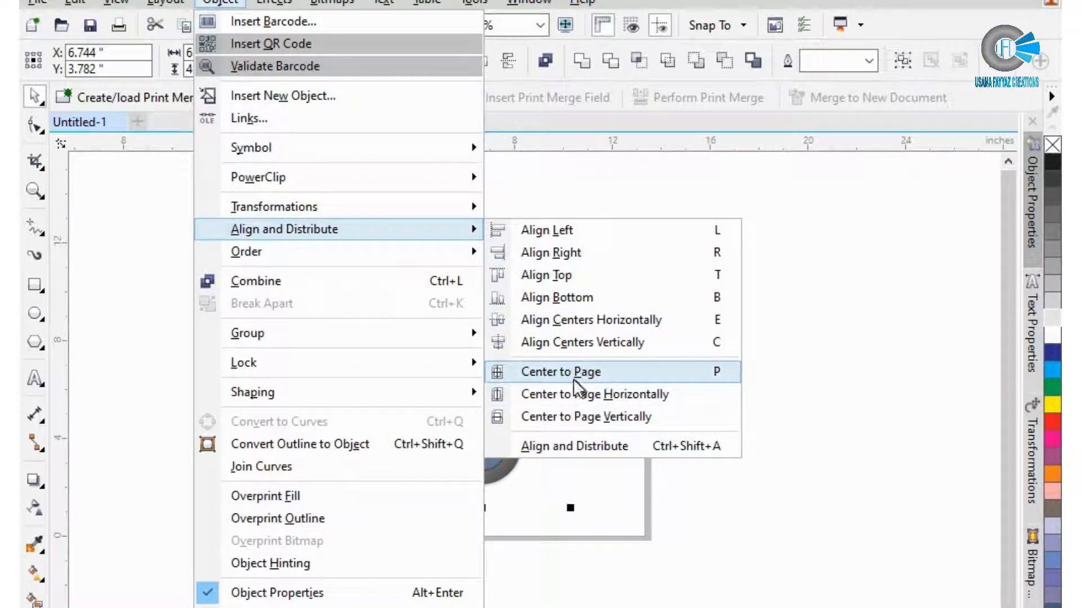
pyautogui.click(559, 373)
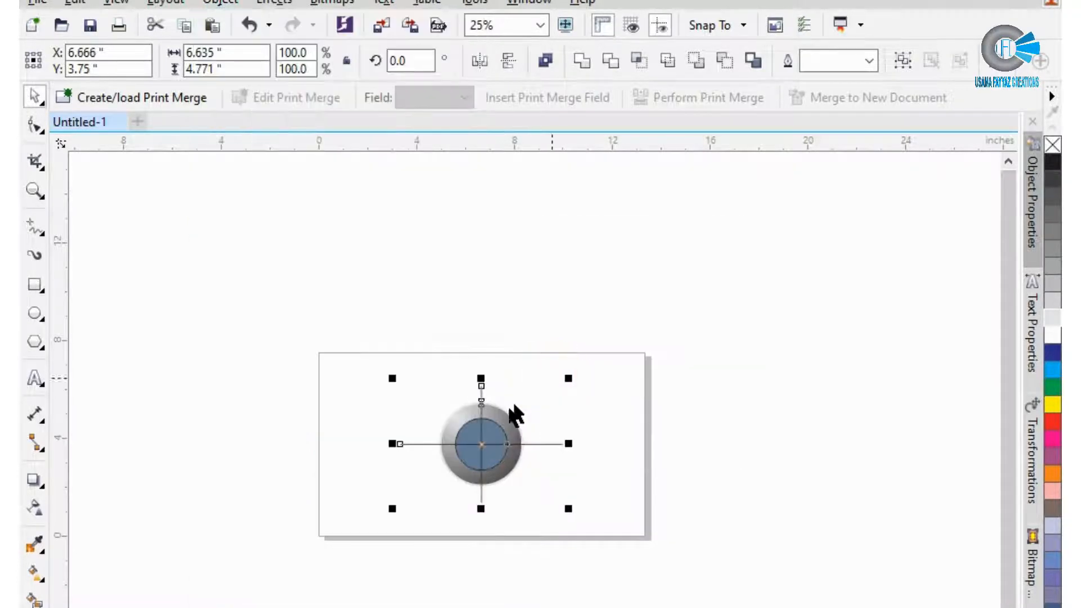
# Delete the blue-gray circle from the ring's centre
pyautogui.click(645, 353)
pyautogui.scroll(3, 518, 447)
pyautogui.click(463, 467)
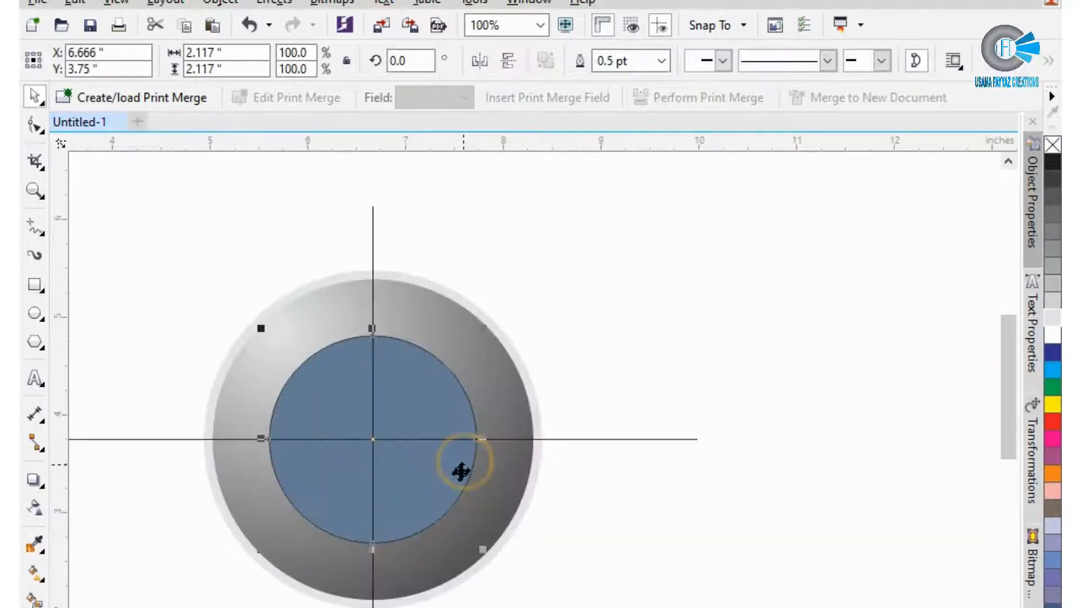
pyautogui.press('Delete')
# Smart-fill the upper-right and lower-left quadrants of the inner circle with blue-gray
pyautogui.click(35, 599)
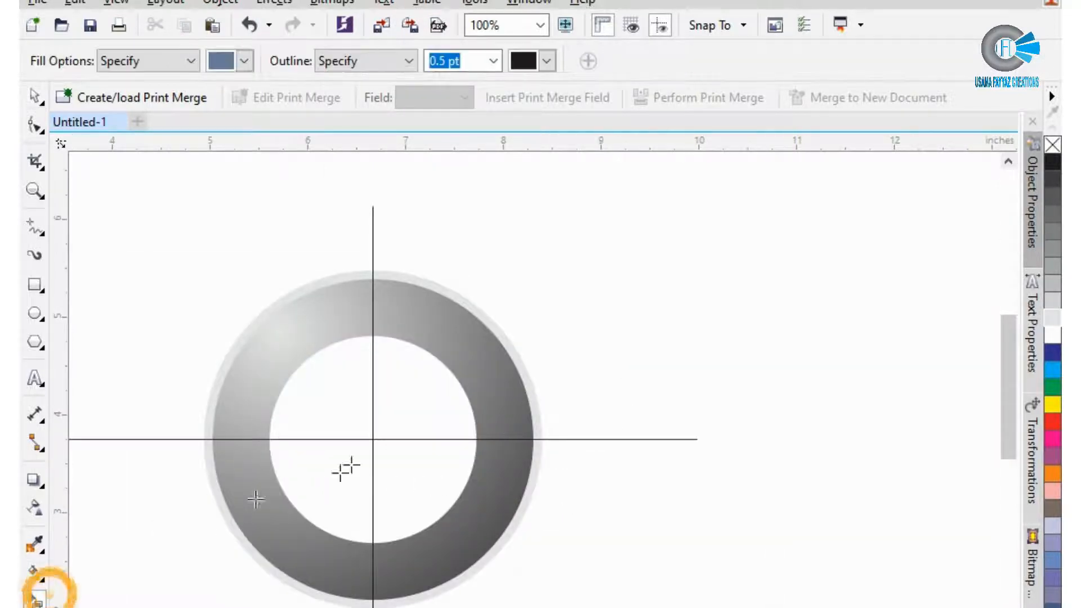
pyautogui.click(390, 425)
pyautogui.click(335, 492)
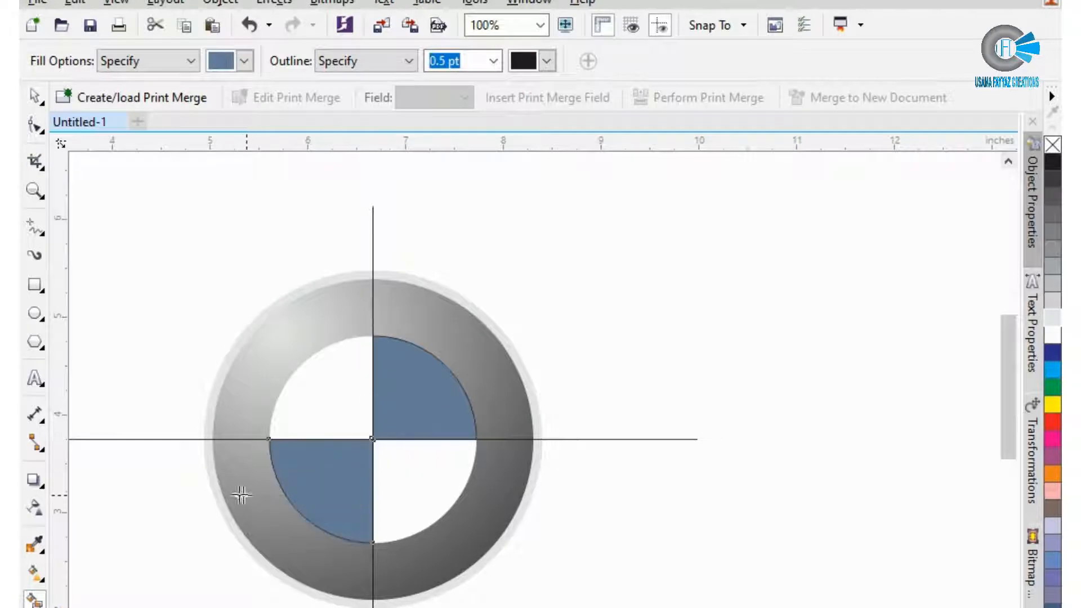
# Delete the horizontal dividing line that crosses the ring
pyautogui.press('space')
pyautogui.click(164, 439)
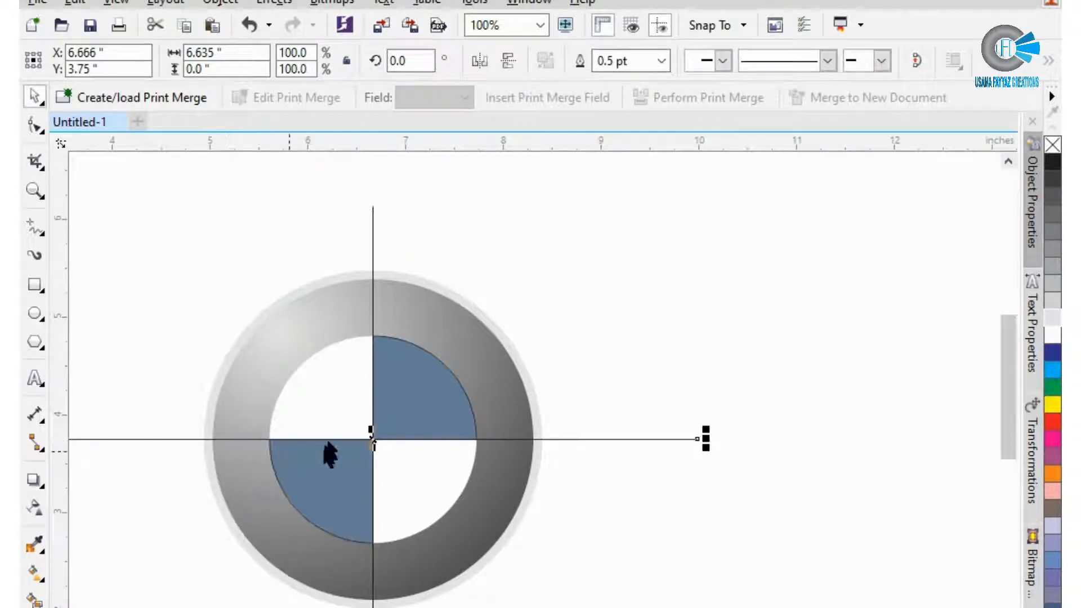
pyautogui.press('Delete')
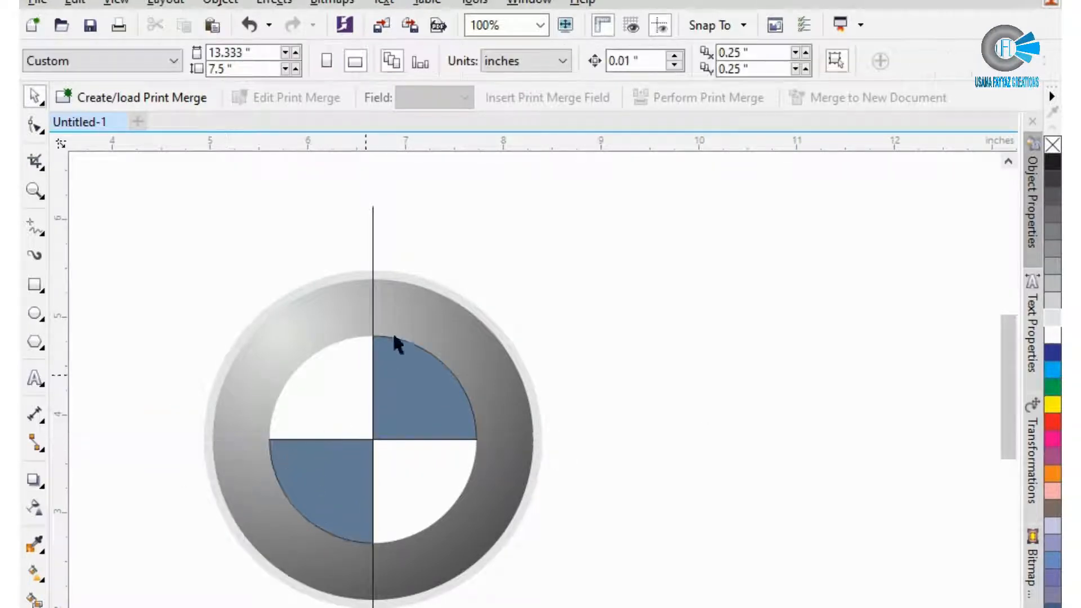
# Delete the vertical dividing line and combine the two blue-gray quadrants into one object
pyautogui.click(373, 218)
pyautogui.press('Delete')
pyautogui.click(383, 425)
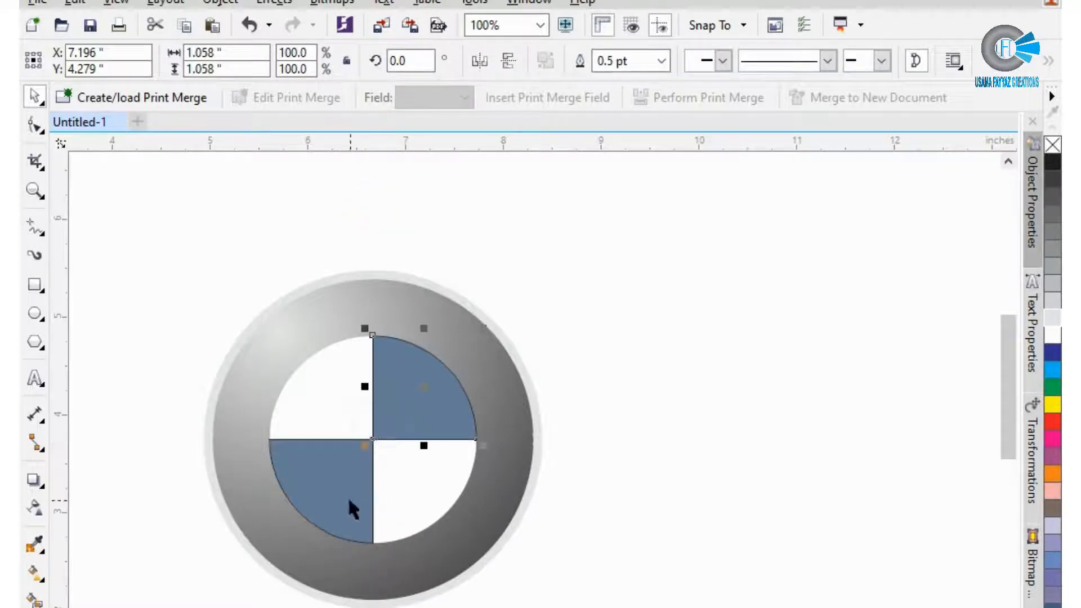
pyautogui.keyDown('shift'); pyautogui.click(327, 500); pyautogui.keyUp('shift')
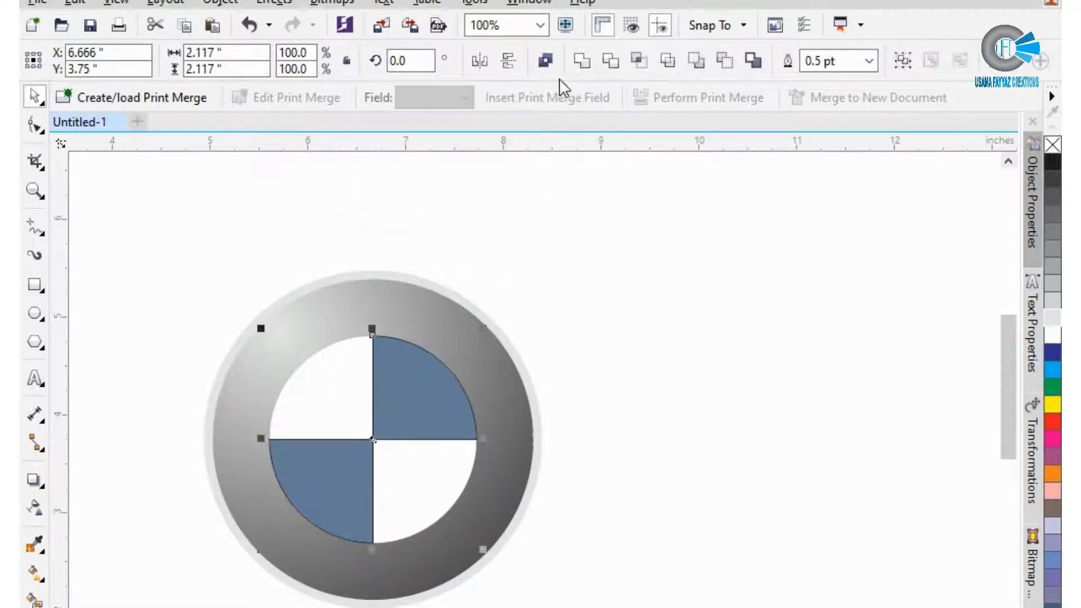
pyautogui.click(545, 61)
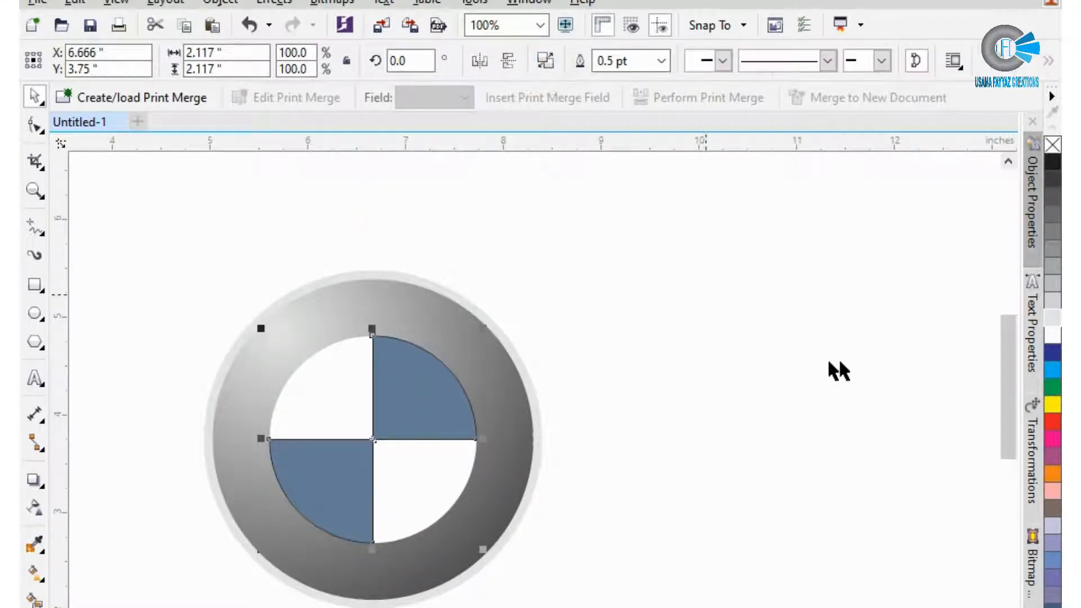
# Fill the combined quadrants with bright blue and remove their outline
pyautogui.click(1048, 369)
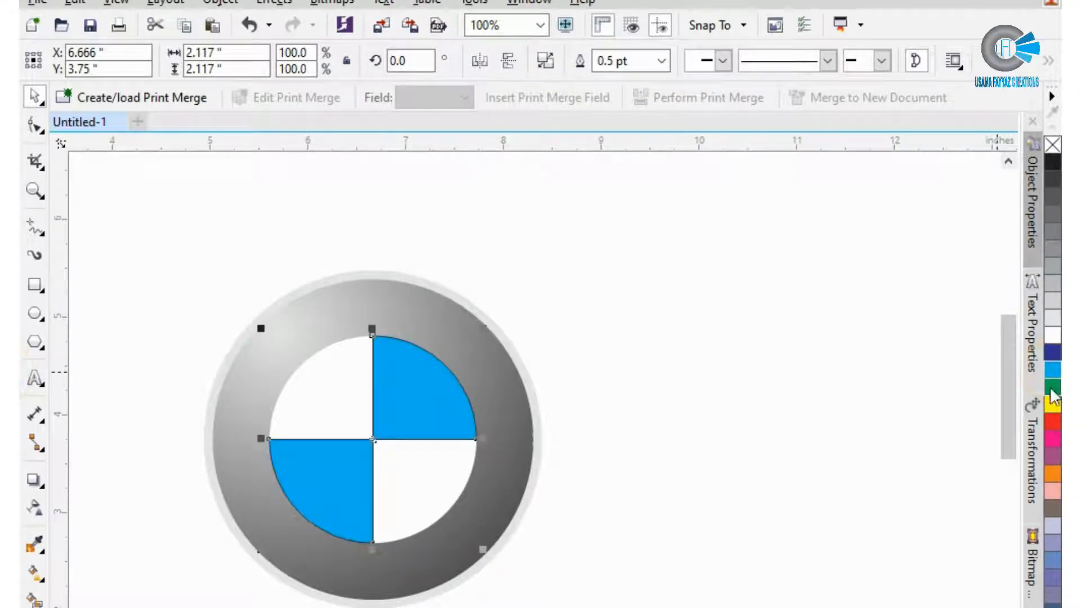
pyautogui.rightClick(1052, 147)
pyautogui.scroll(-1, 591, 389)
pyautogui.scroll(2, 507, 411)
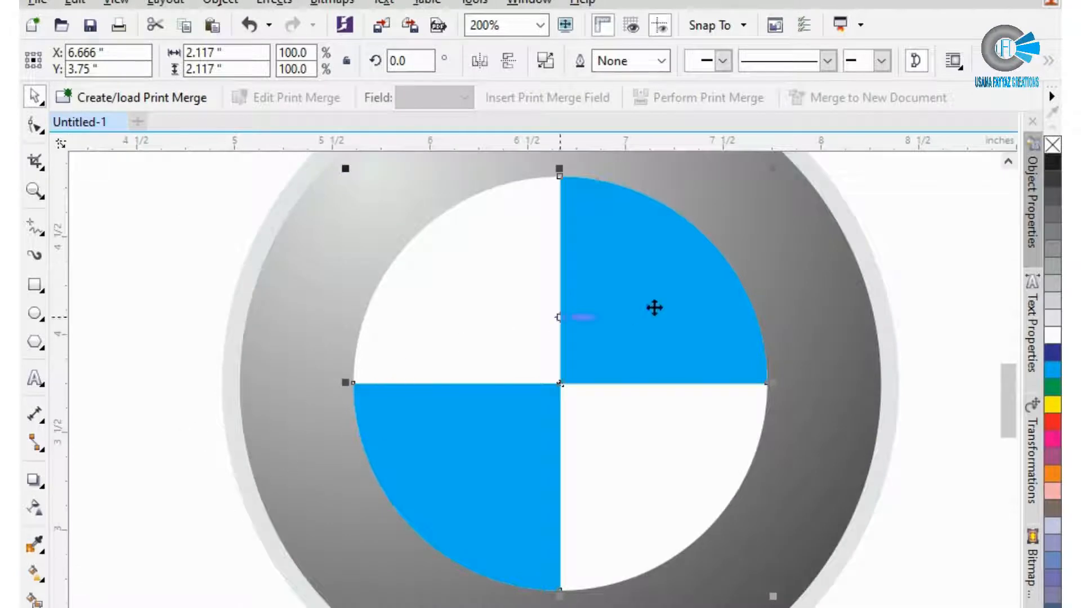
pyautogui.scroll(-2, 671, 260)
pyautogui.scroll(1, 690, 242)
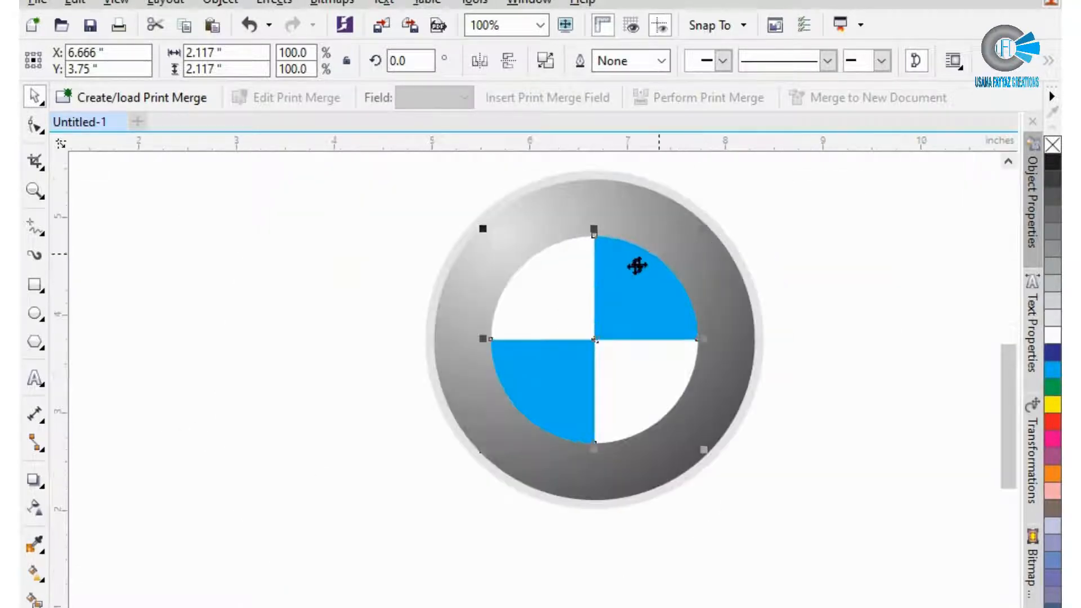
# Move the blue quadrants clear of the ring to its left and create a concentric circle about 2.002" wide inside the ring's opening
pyautogui.moveTo(603, 293); pyautogui.dragTo(293, 309)
pyautogui.click(458, 332)
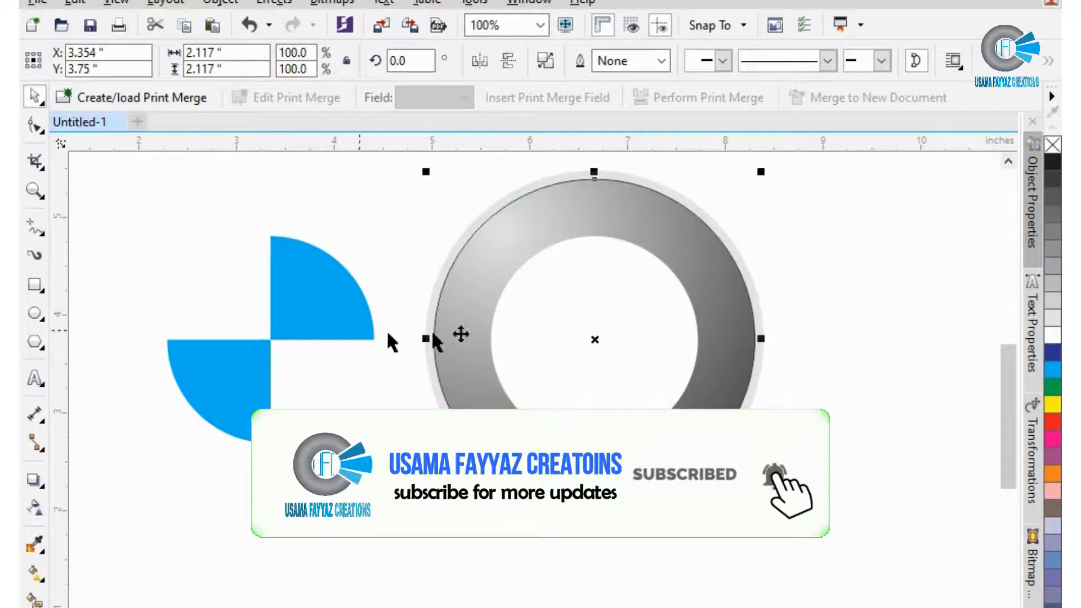
pyautogui.moveTo(760, 173); pyautogui.dragTo(720, 244)
pyautogui.scroll(2, 661, 255)
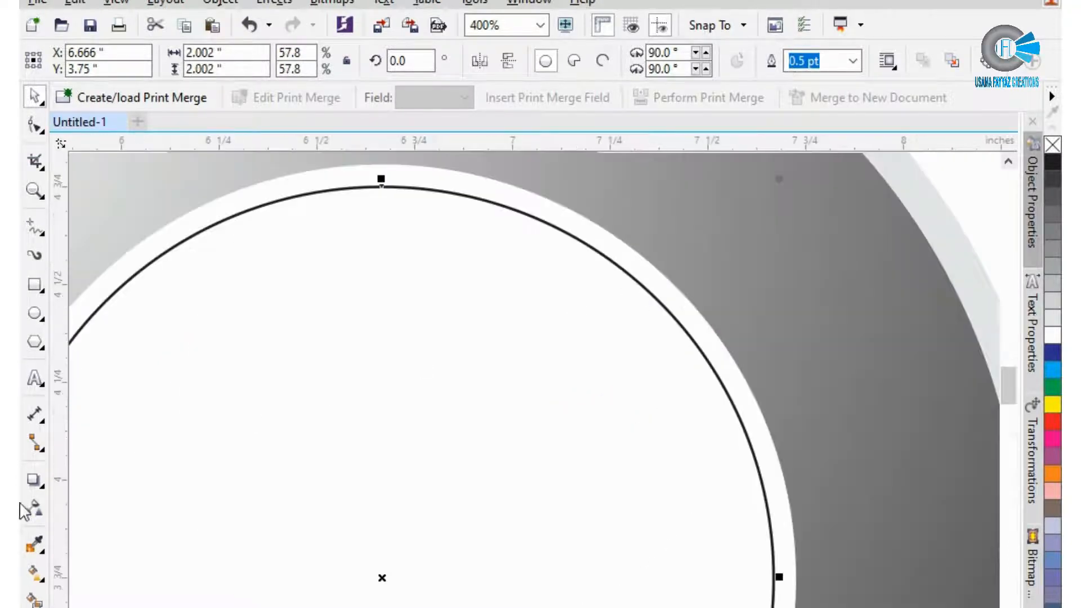
# Smart-fill the narrow band around the ring's opening with blue-gray and delete the circles inside it
pyautogui.click(33, 599)
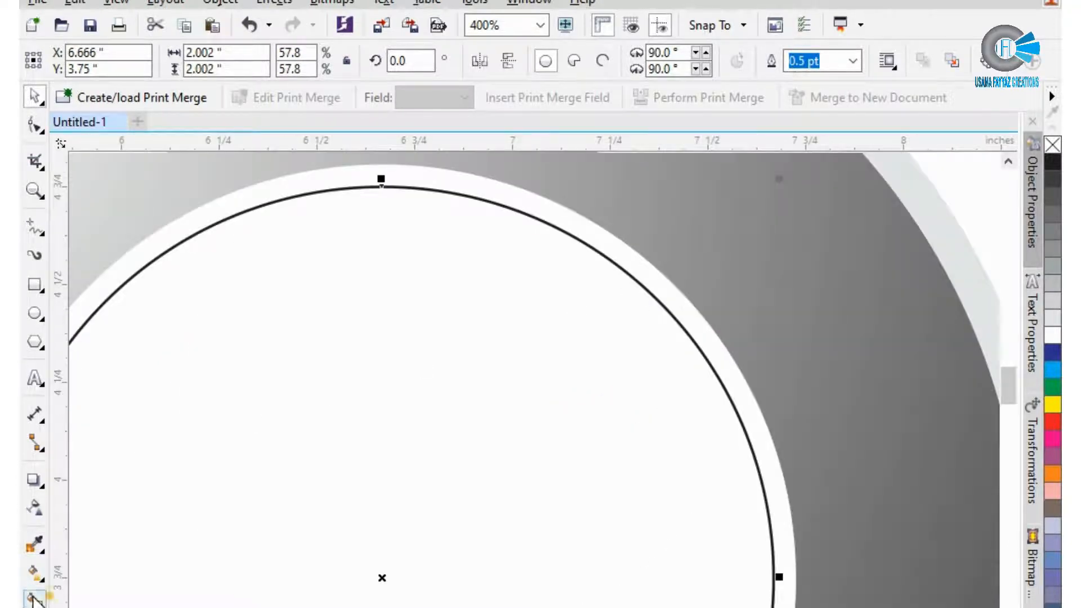
pyautogui.click(490, 190)
pyautogui.click(476, 286)
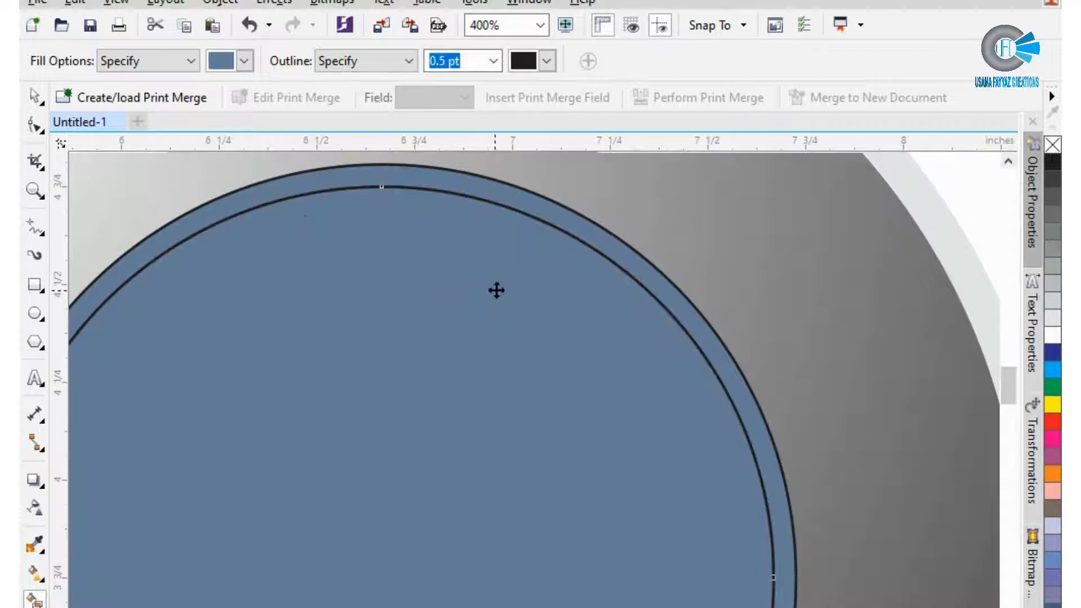
pyautogui.press('space')
pyautogui.press('Delete')
pyautogui.click(499, 298)
pyautogui.press('Delete')
pyautogui.scroll(-1, 512, 285)
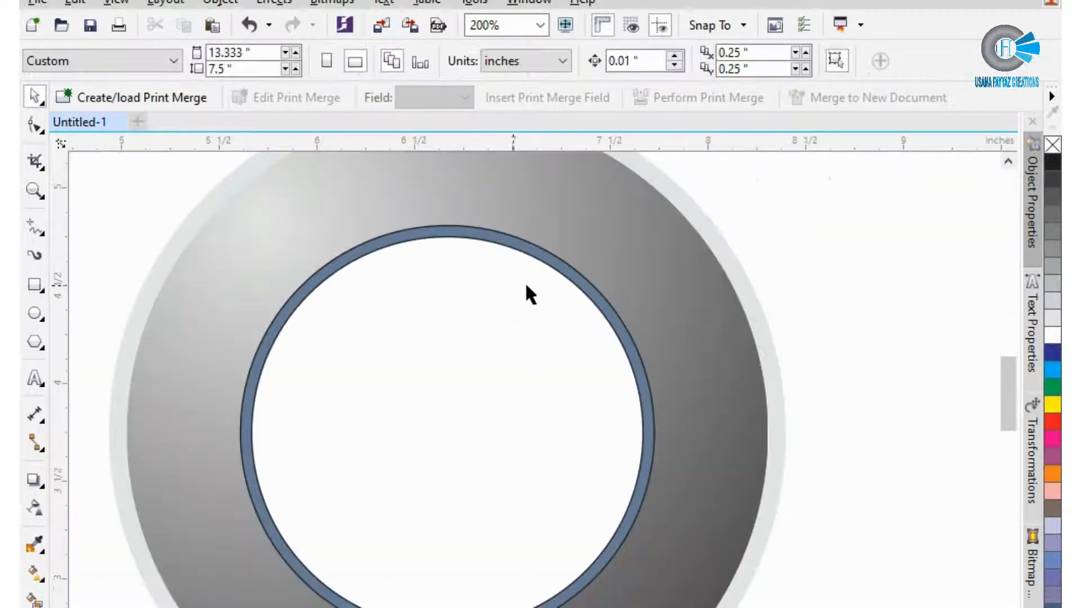
# Recolor the narrow band around the opening light gray with no outline
pyautogui.click(546, 270)
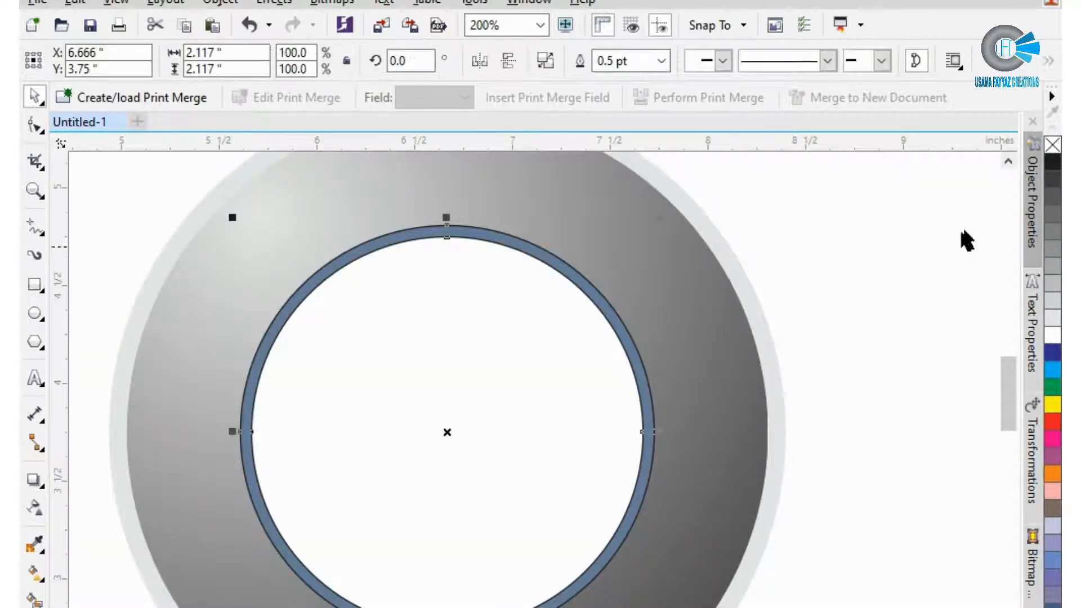
pyautogui.click(1052, 163)
pyautogui.scroll(-1, 580, 357)
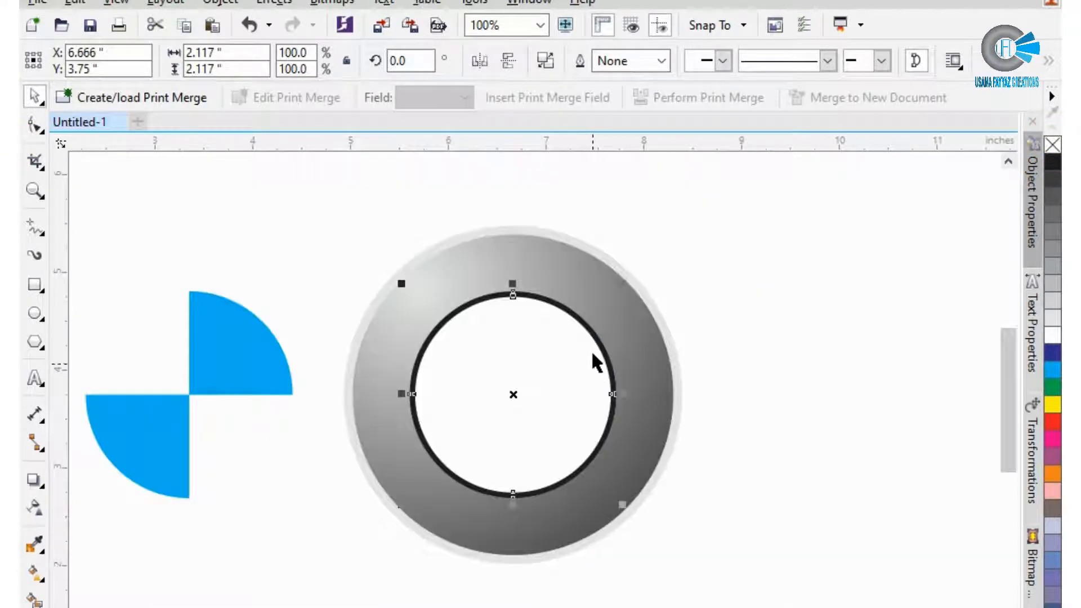
pyautogui.click(1053, 266)
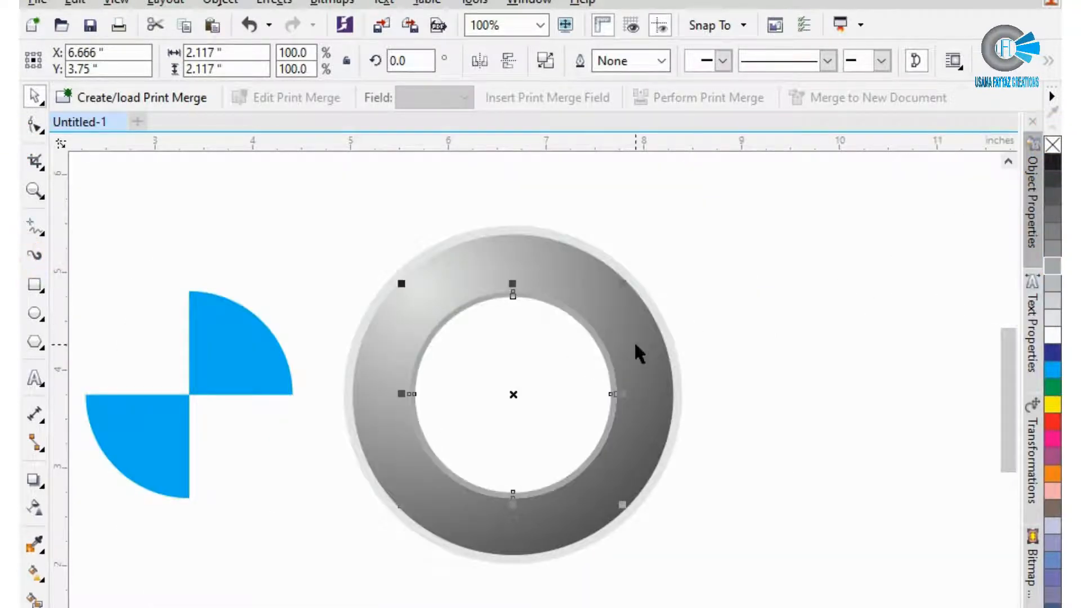
# Apply an elliptical fountain fill to the narrow band, with its white center at the upper left and gray end at the lower right
pyautogui.click(35, 573)
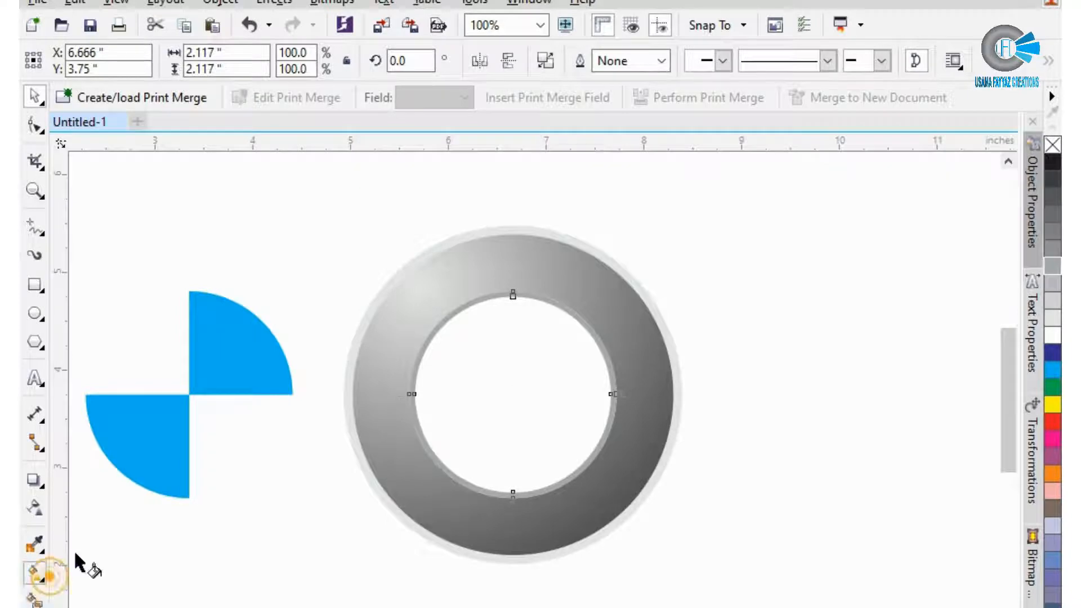
pyautogui.click(92, 60)
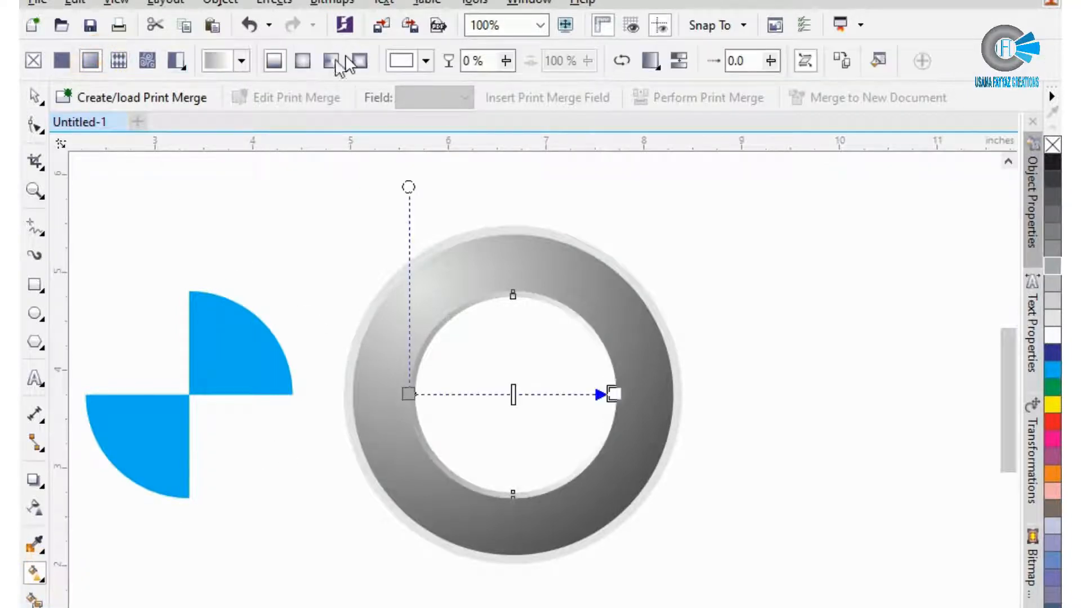
pyautogui.click(303, 63)
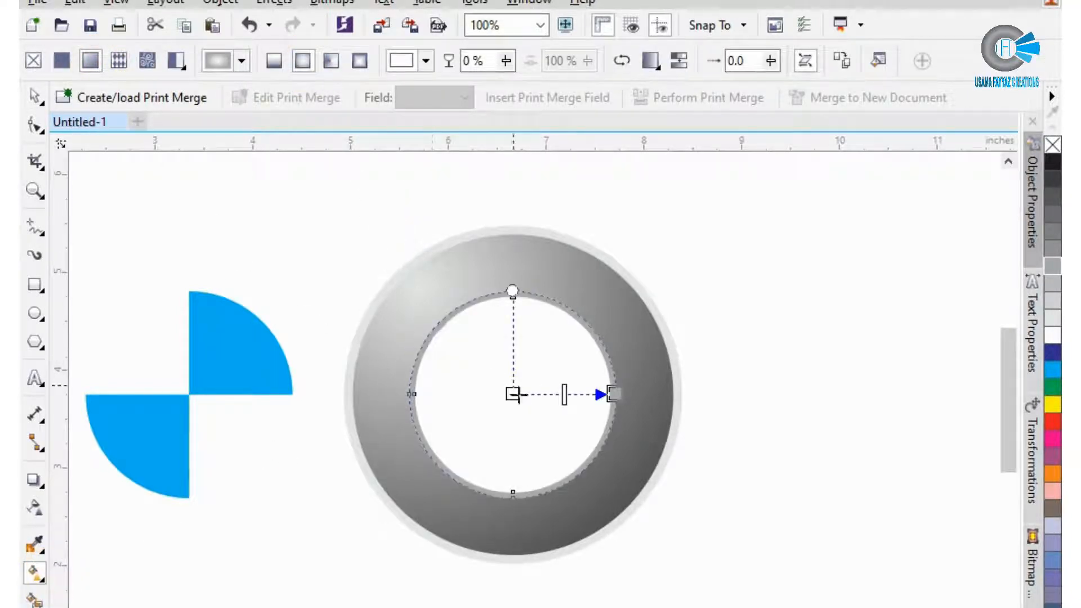
pyautogui.moveTo(513, 394); pyautogui.dragTo(467, 350)
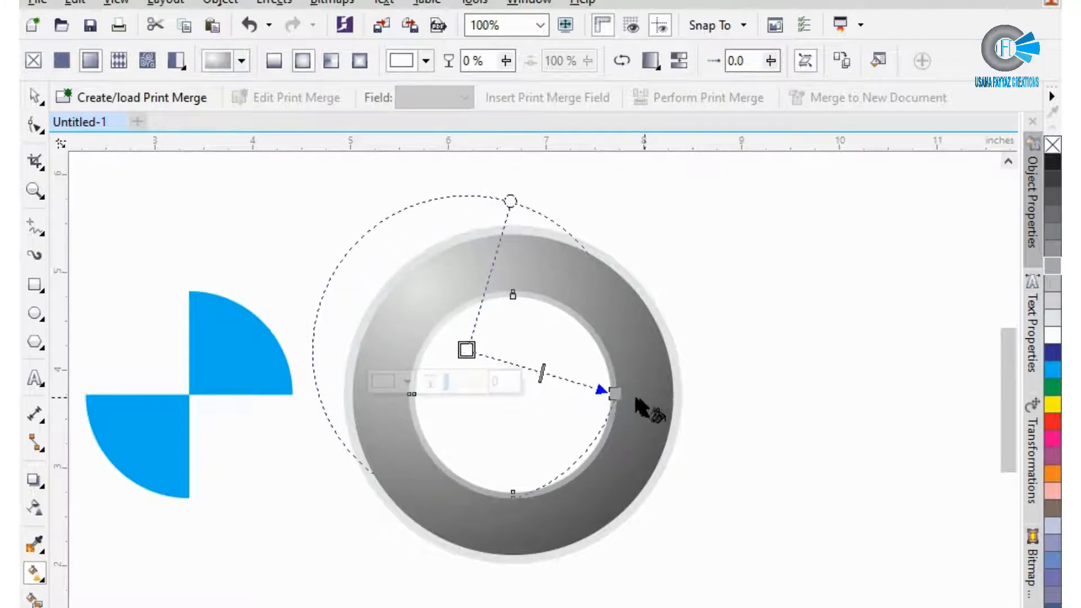
pyautogui.moveTo(615, 394); pyautogui.dragTo(577, 438)
pyautogui.moveTo(467, 351); pyautogui.dragTo(436, 346)
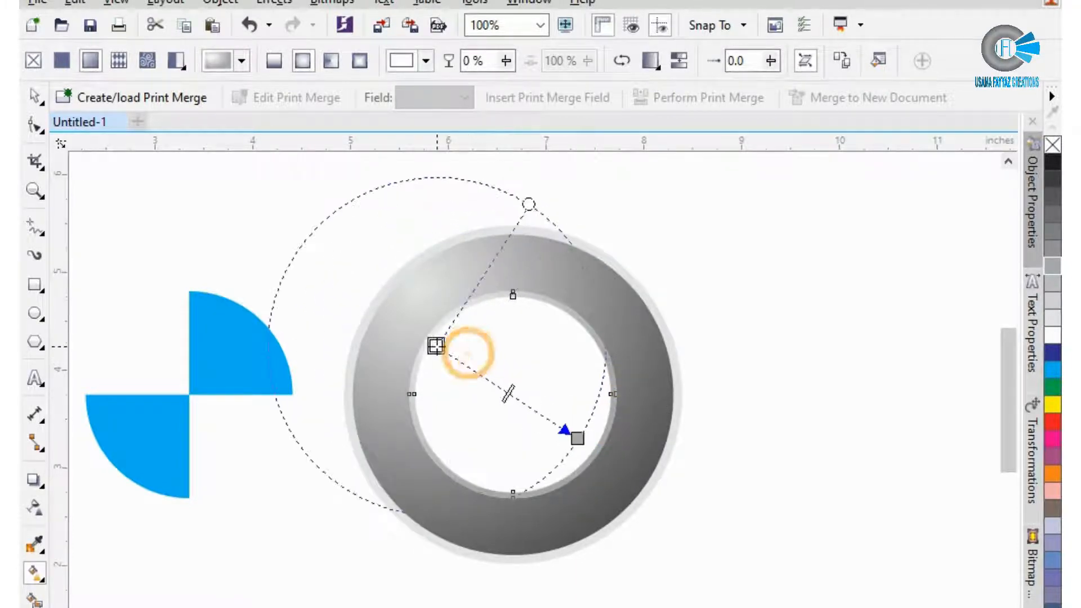
# Move the blue quadrants back into the center of the ring
pyautogui.press('space')
pyautogui.click(198, 348)
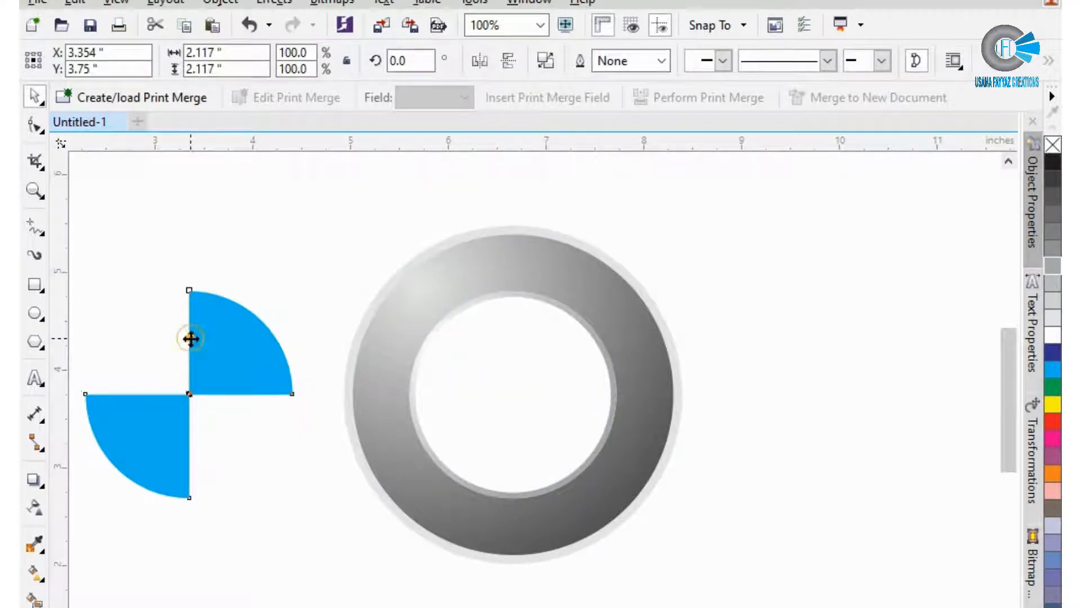
pyautogui.moveTo(161, 415); pyautogui.dragTo(475, 436)
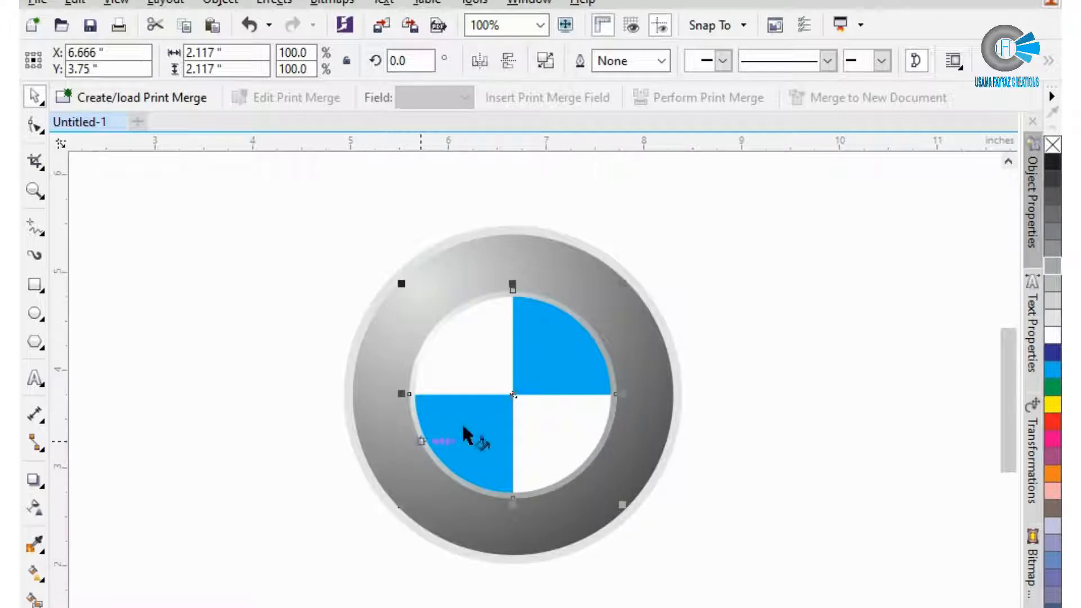
# Apply an elliptical white-to-blue fountain fill to the quadrants, with the highlight slightly left of center and the blue end beyond their lower right
pyautogui.press('g')
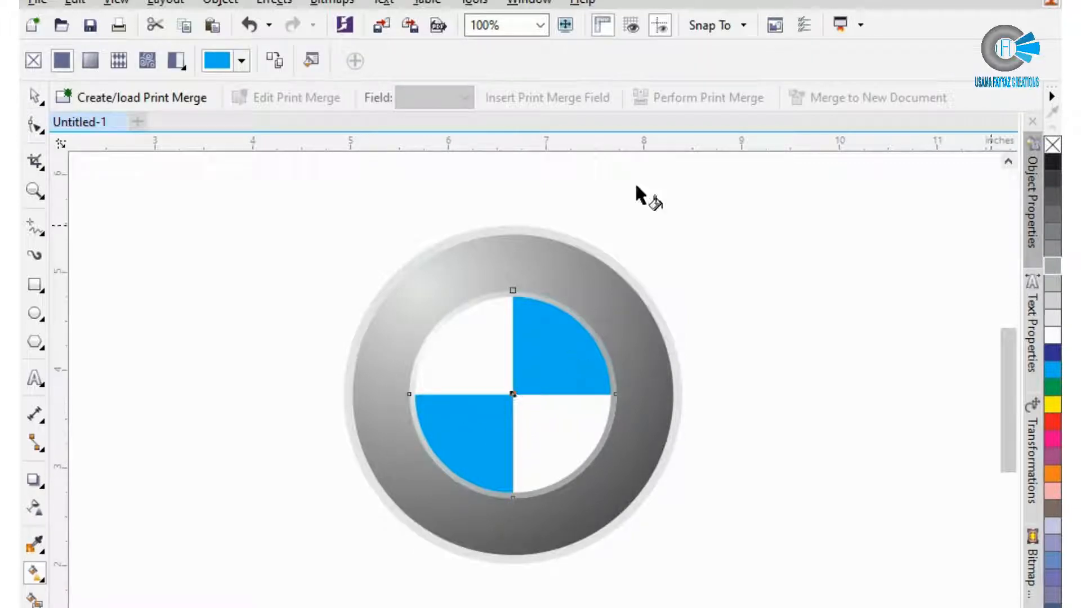
pyautogui.click(89, 61)
pyautogui.click(307, 63)
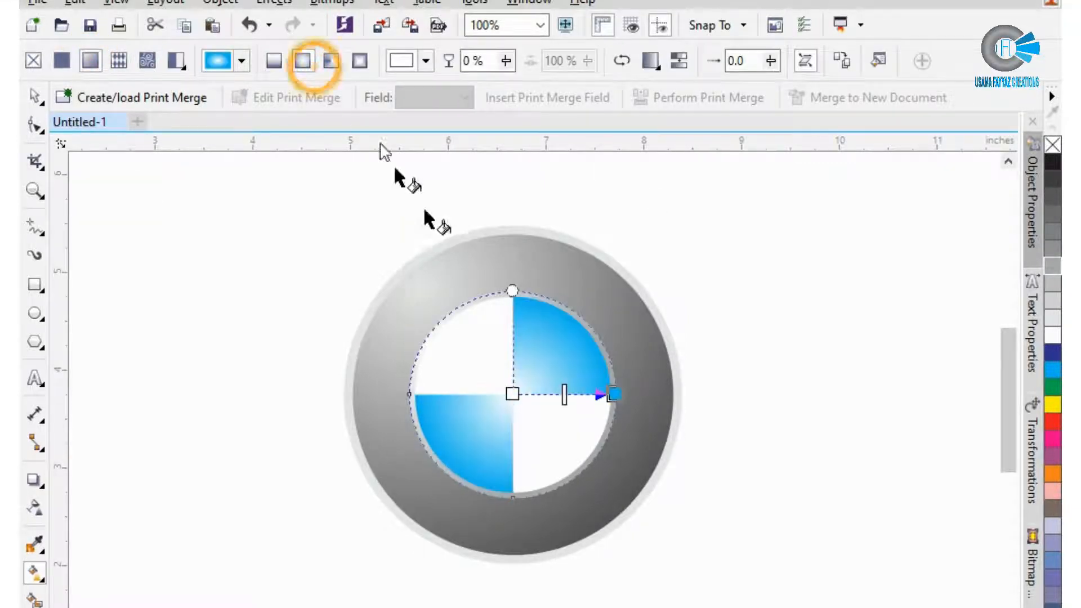
pyautogui.moveTo(510, 393); pyautogui.dragTo(476, 372)
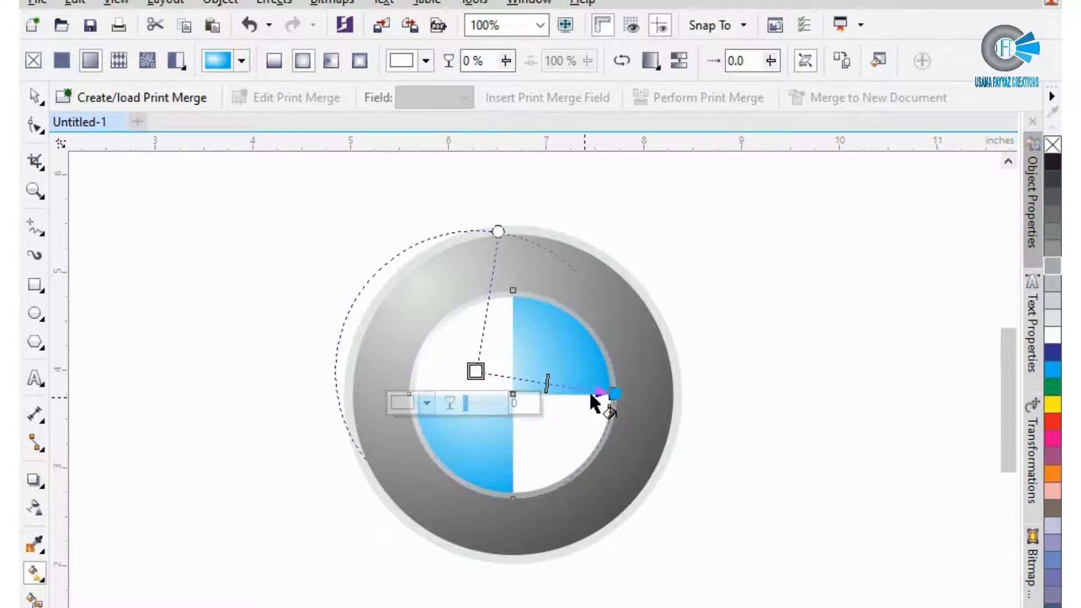
pyautogui.moveTo(605, 391); pyautogui.dragTo(638, 441)
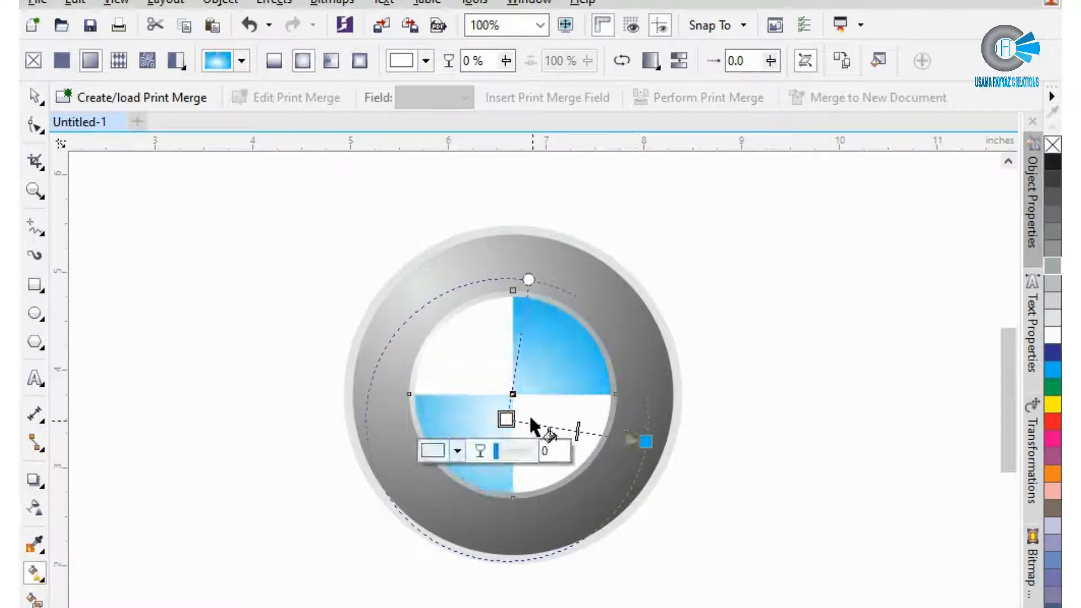
pyautogui.moveTo(506, 417); pyautogui.dragTo(484, 394)
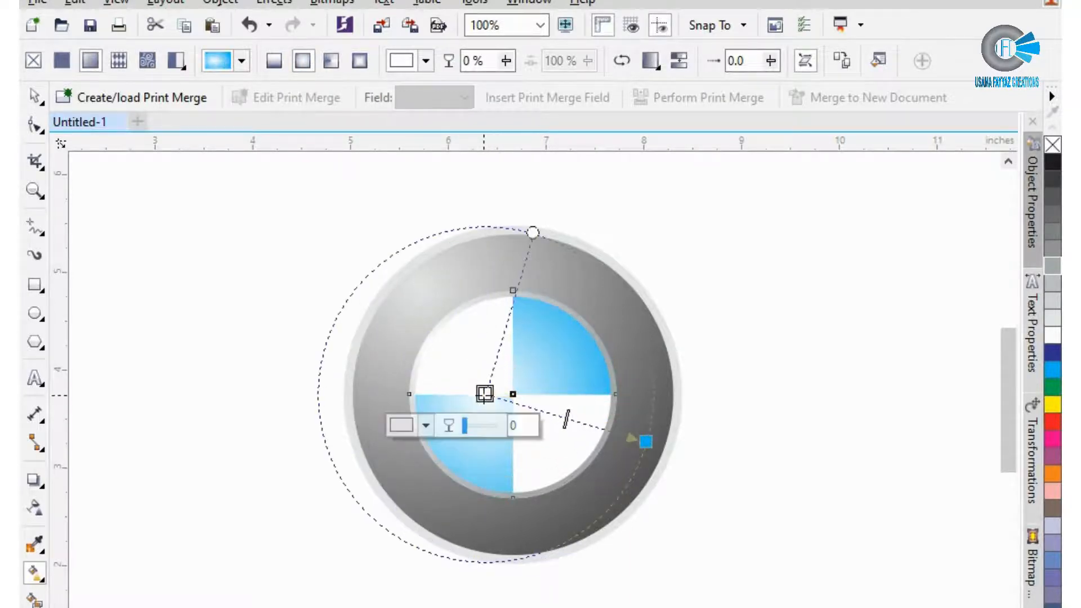
pyautogui.click(241, 326)
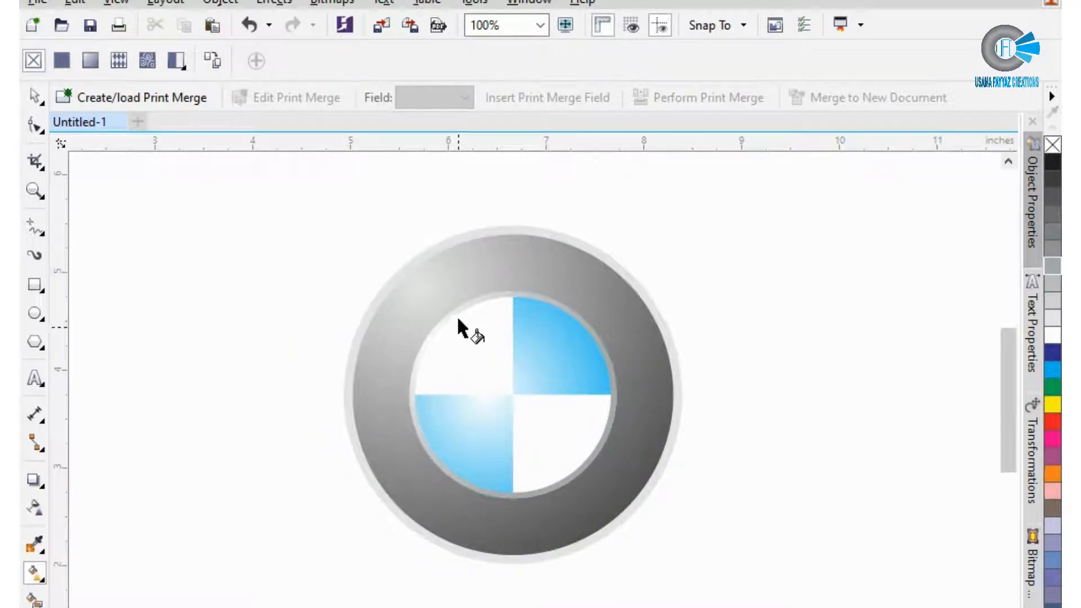
# Set the end color of the wide gray ring's gradient to black
pyautogui.scroll(-2, 214, 314)
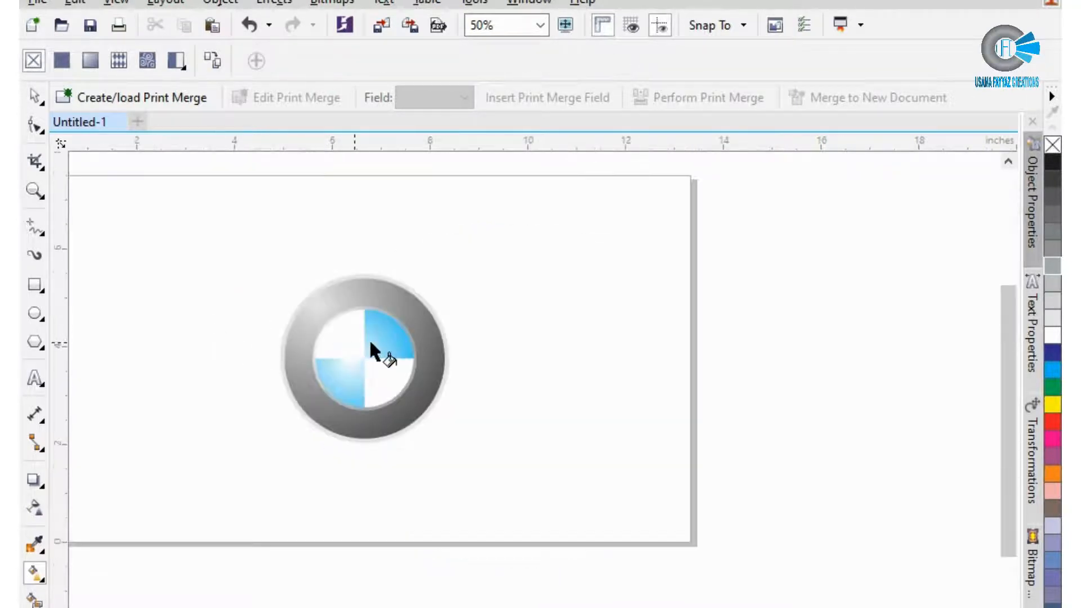
pyautogui.scroll(2, 377, 312)
pyautogui.click(375, 294)
pyautogui.click(380, 249)
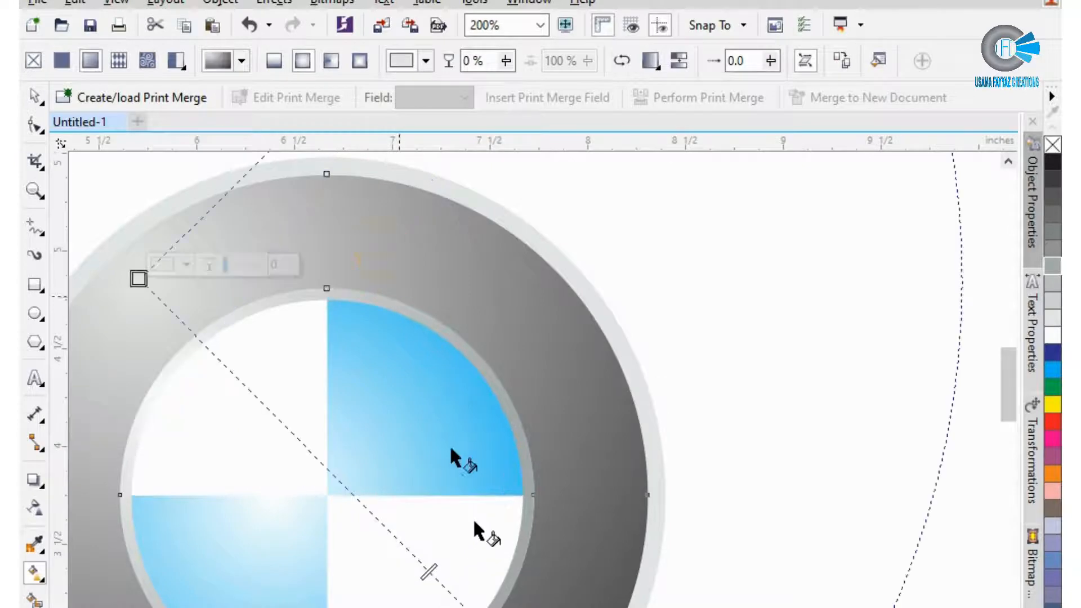
pyautogui.scroll(-1, 475, 394)
pyautogui.scroll(-1, 507, 484)
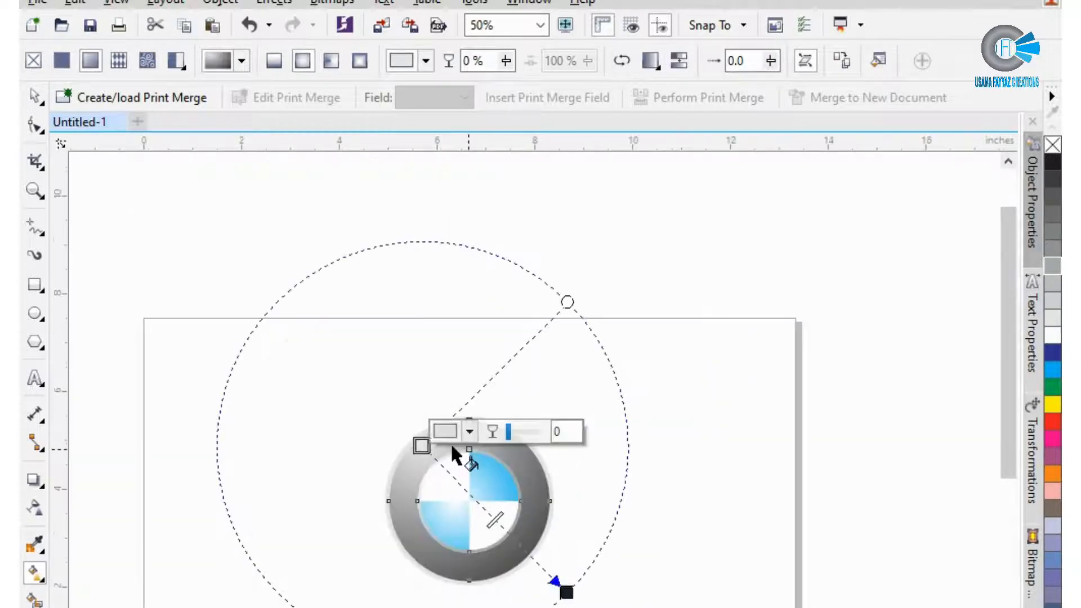
pyautogui.scroll(1, 456, 444)
pyautogui.scroll(-2, 605, 569)
pyautogui.scroll(2, 612, 594)
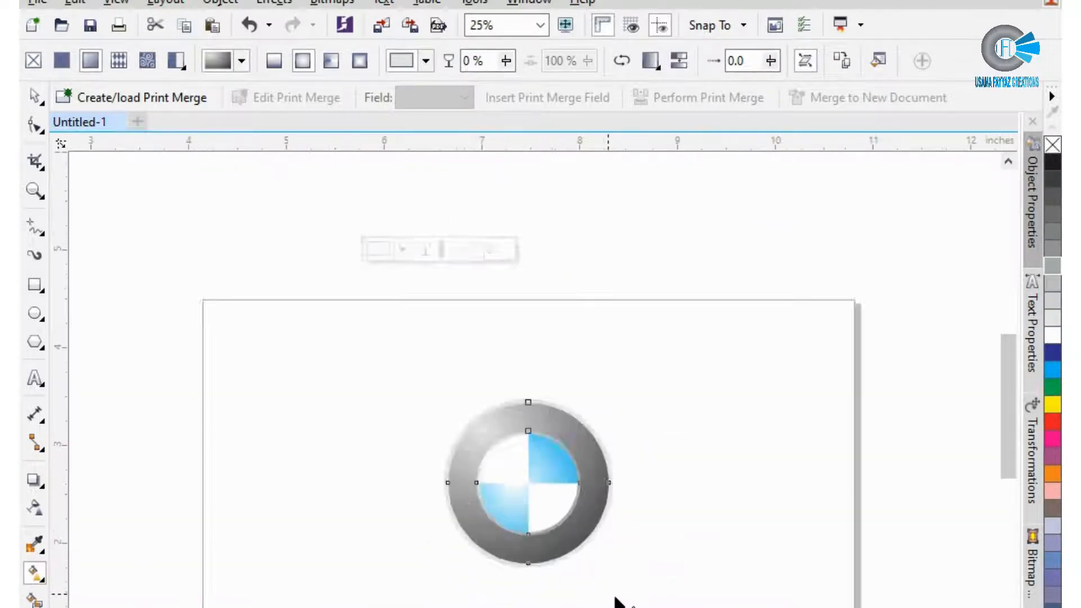
pyautogui.click(644, 557)
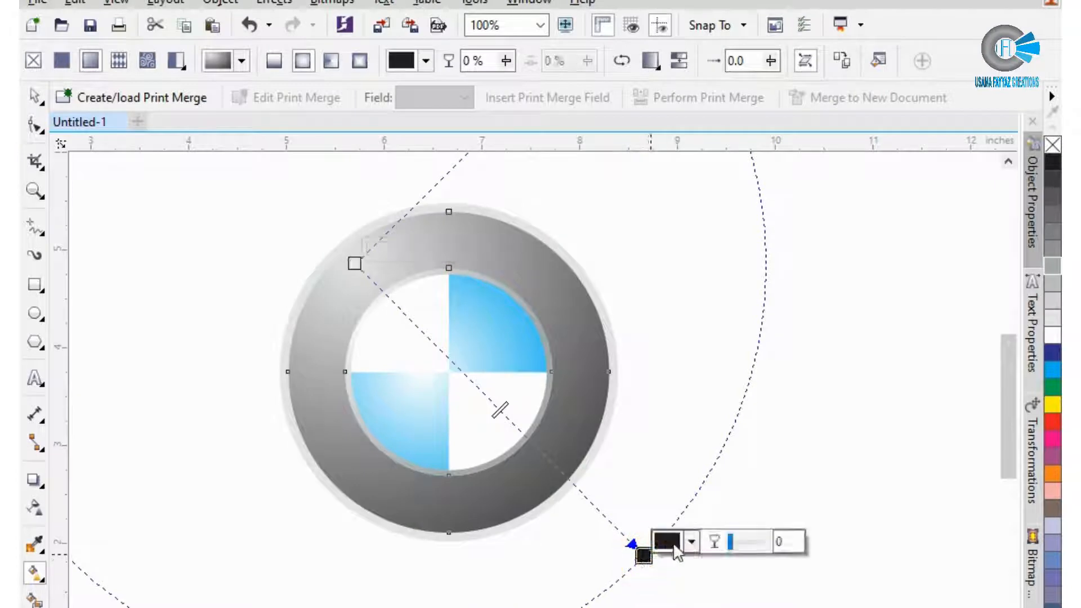
pyautogui.click(692, 544)
pyautogui.moveTo(746, 441); pyautogui.dragTo(787, 519)
# Darken the start of the wide ring's gradient with a gray from the color palette
pyautogui.click(354, 262)
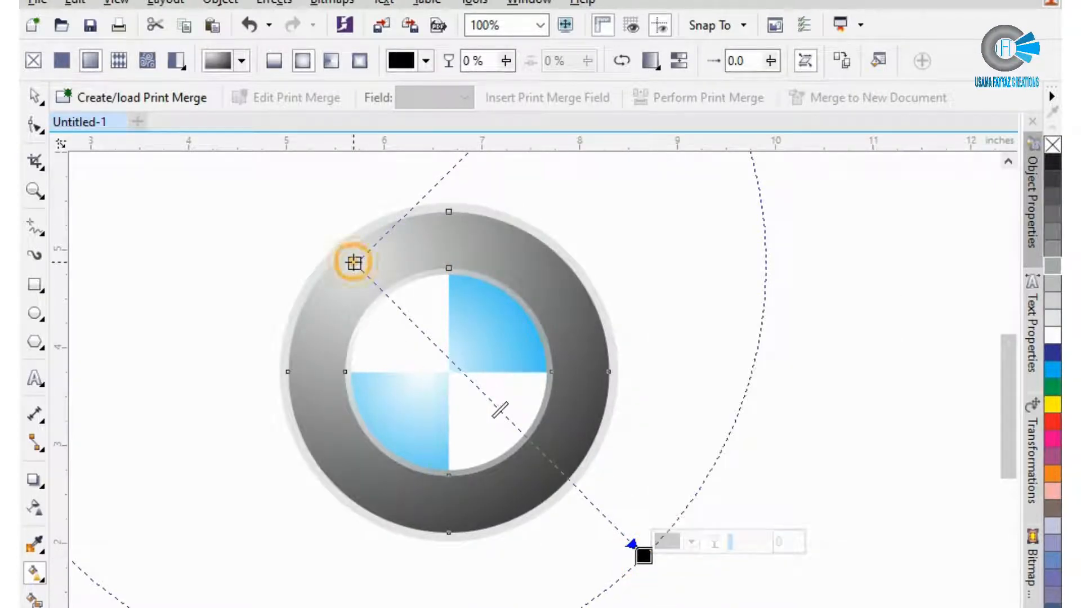
pyautogui.click(402, 250)
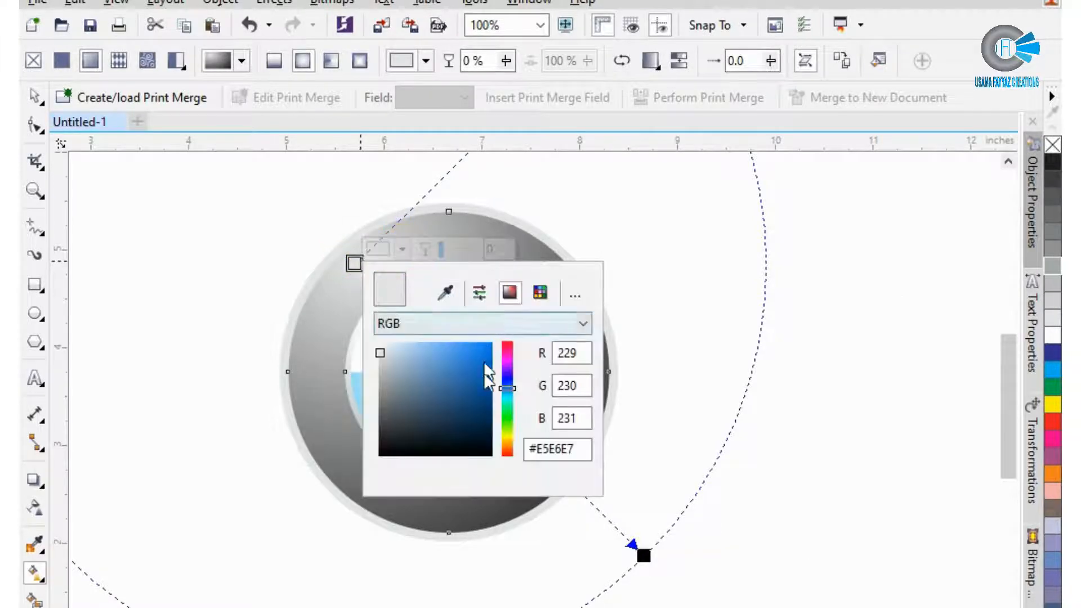
pyautogui.click(1056, 229)
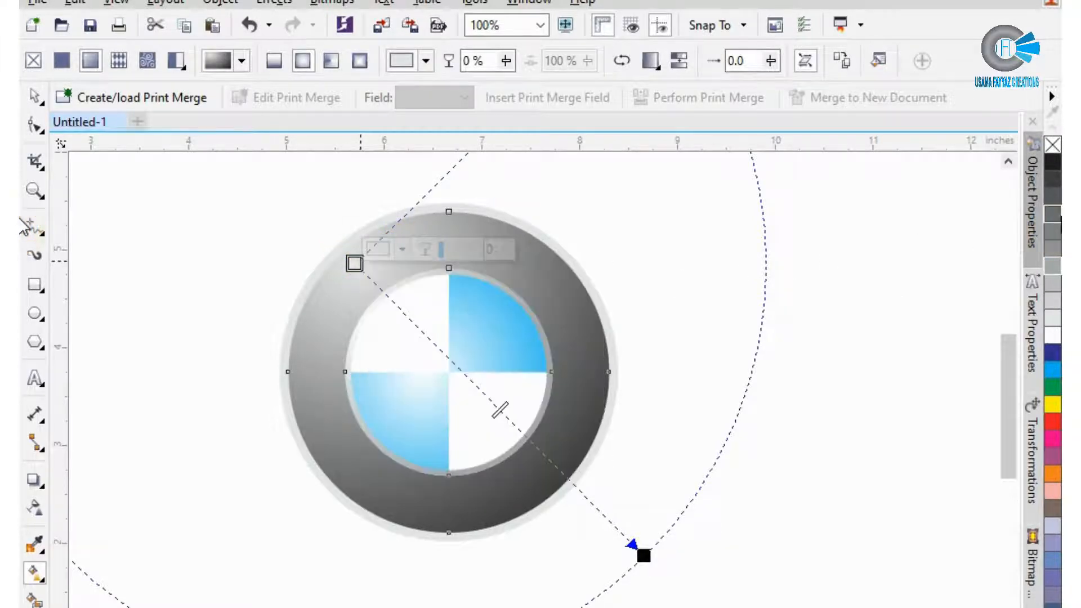
# Lighten the start of the wide ring's gradient with a light gray from the color palette
pyautogui.click(1054, 214)
pyautogui.click(1052, 267)
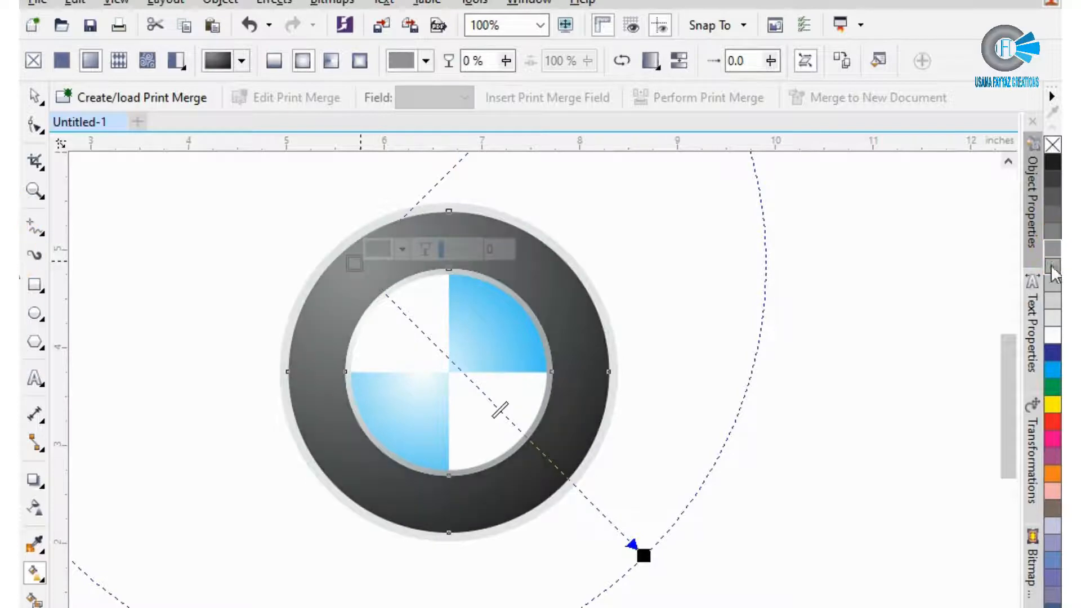
pyautogui.click(1049, 272)
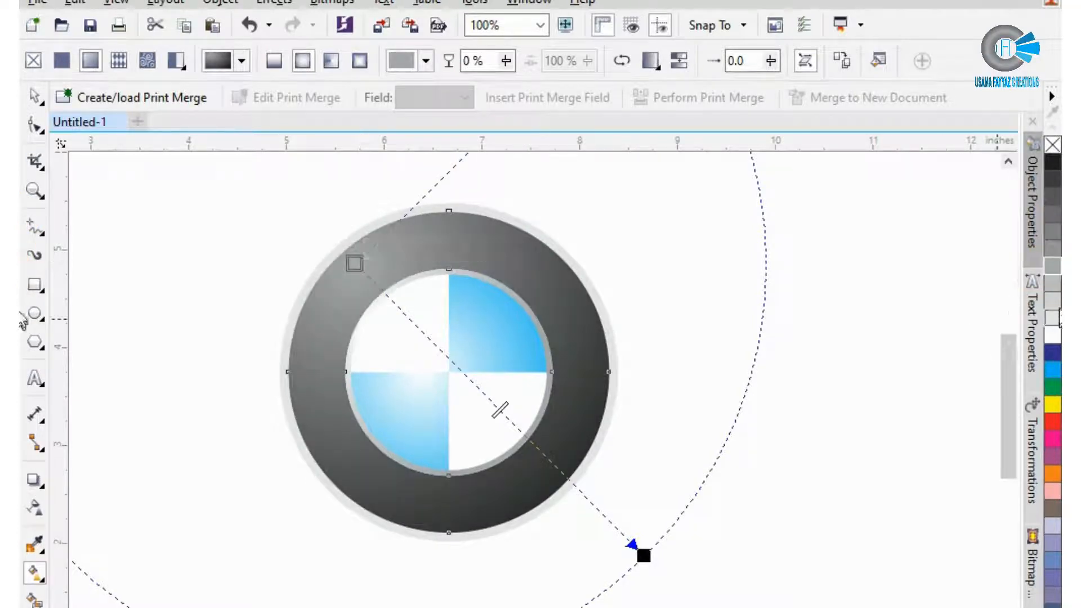
pyautogui.click(1054, 303)
pyautogui.click(719, 311)
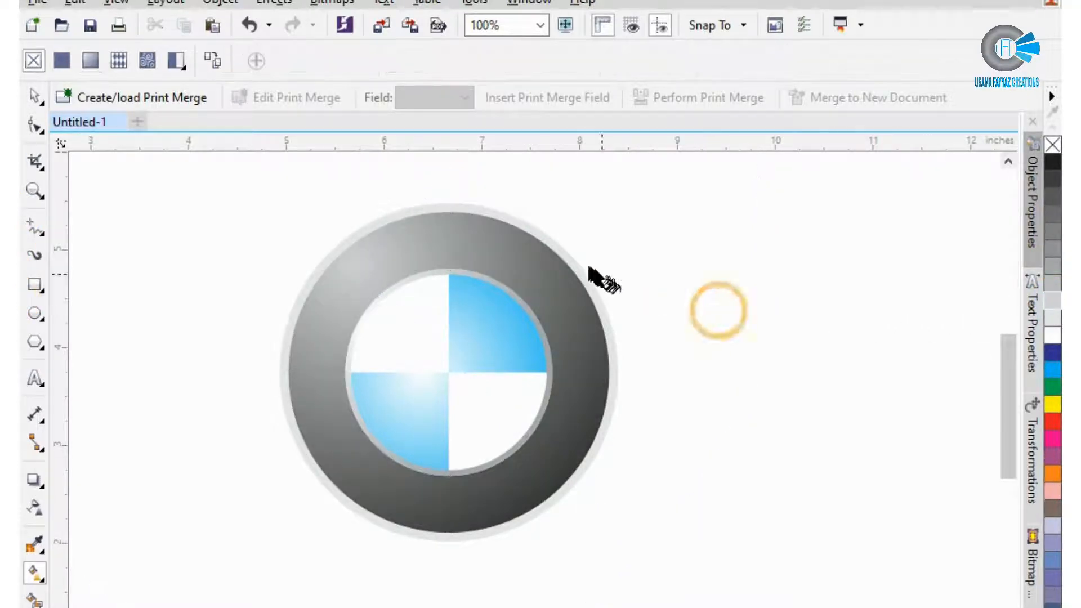
# Fill the thin outermost rim with a solid light gray after trying a darker gray
pyautogui.click(572, 255)
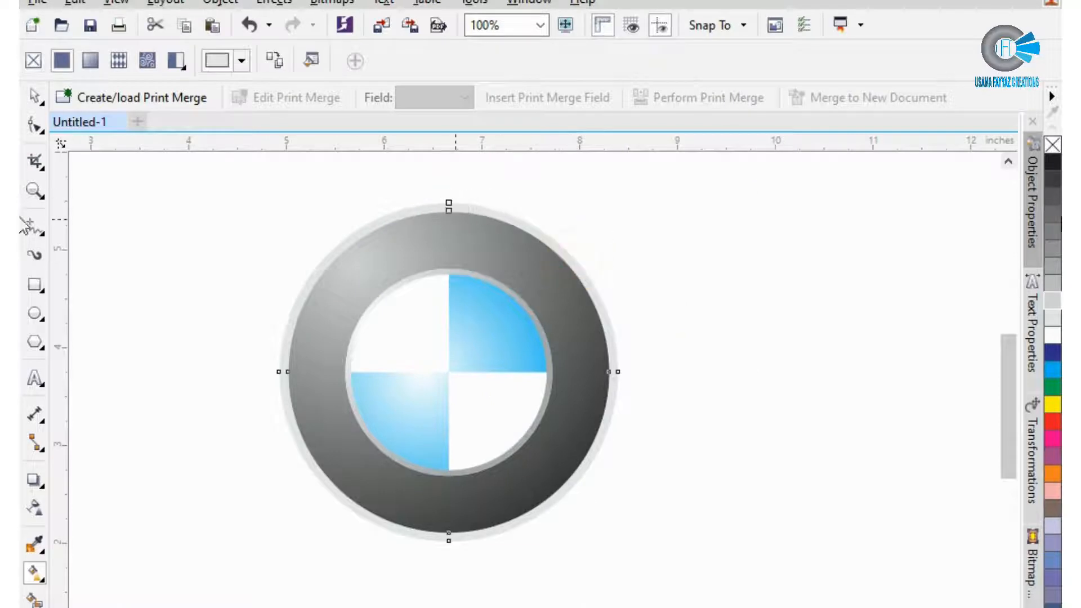
pyautogui.click(1055, 266)
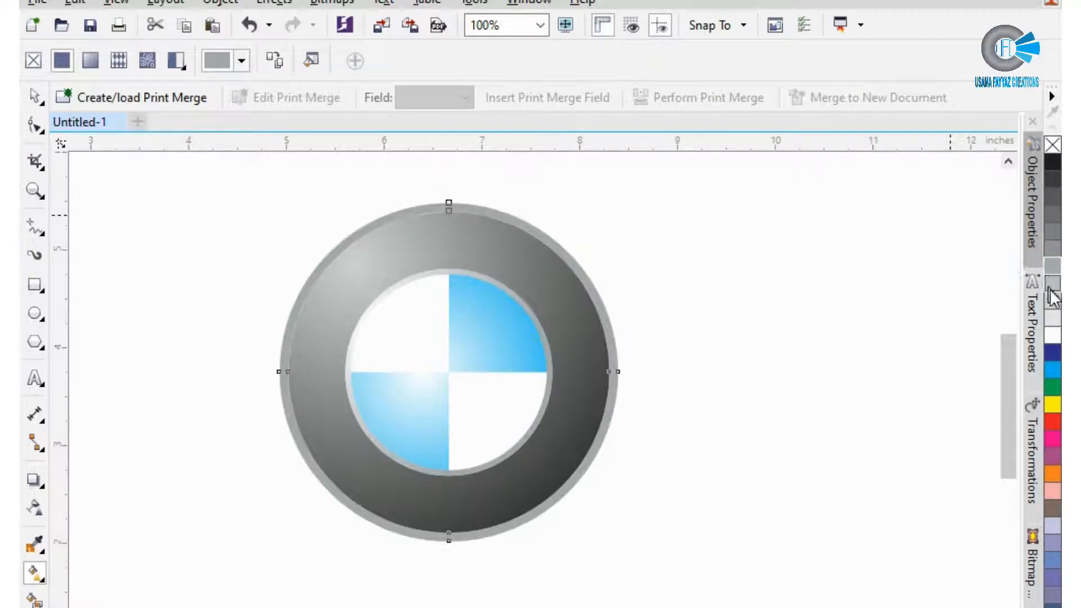
pyautogui.click(1054, 319)
pyautogui.click(741, 271)
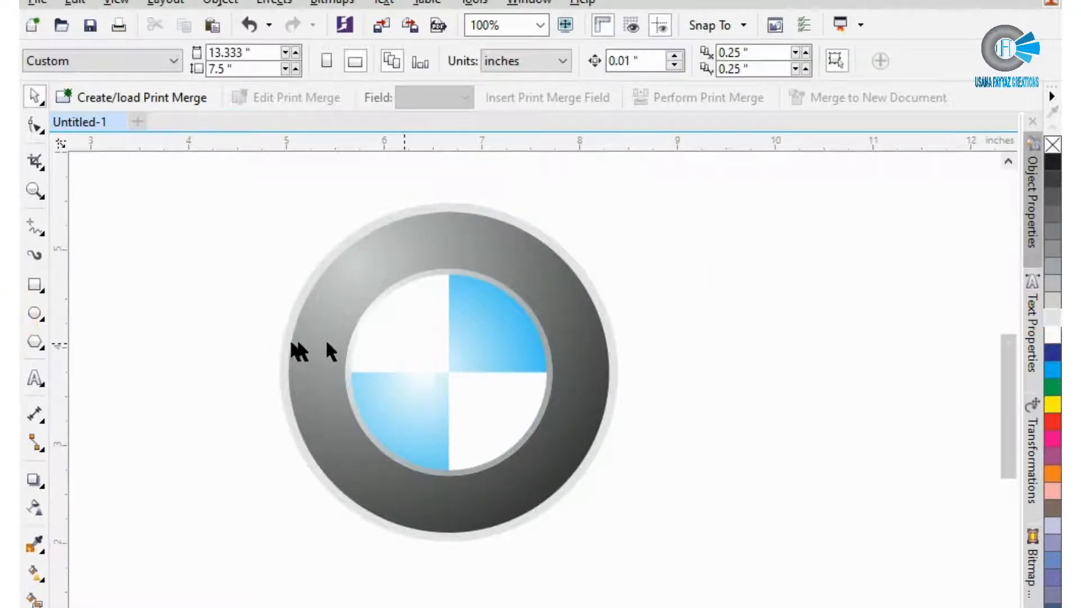
# Shift the white highlight of the blue quadrants' elliptical fill up and slightly left, into the upper-left white quadrant
pyautogui.click(404, 338)
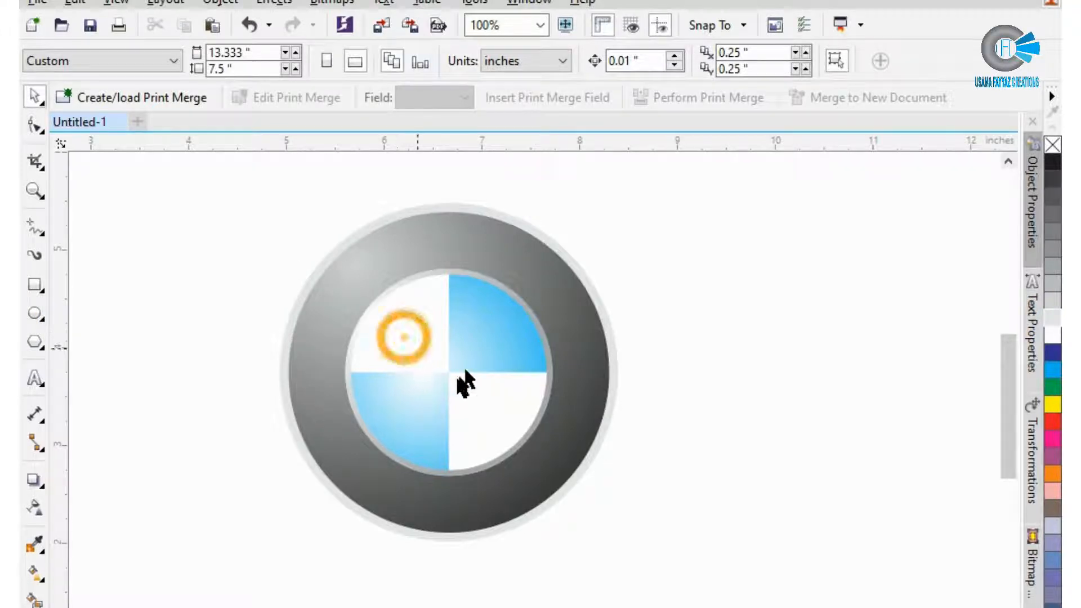
pyautogui.click(473, 352)
pyautogui.press('g')
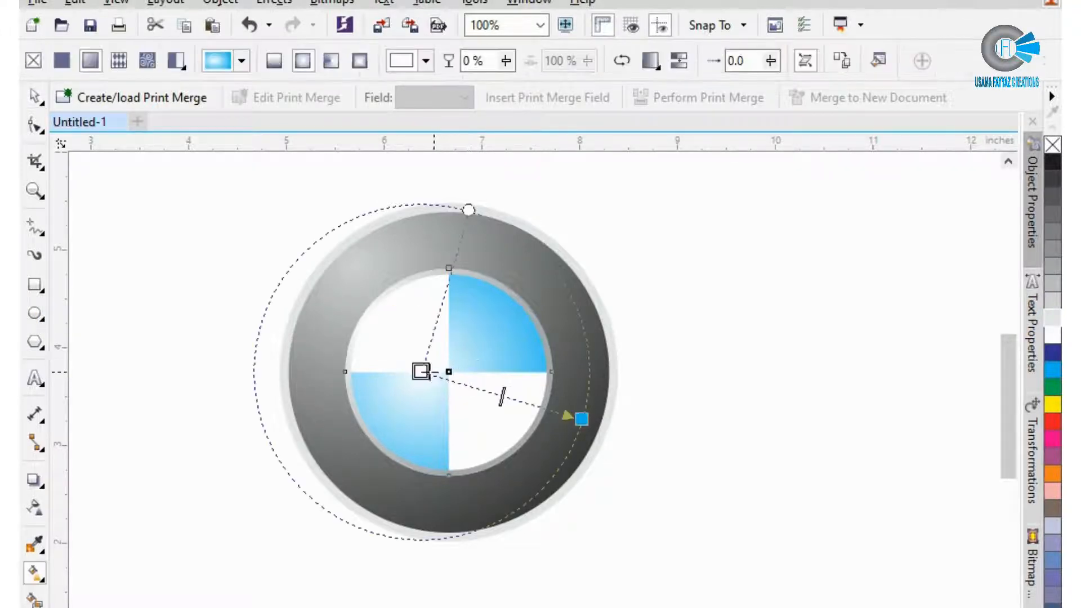
pyautogui.moveTo(421, 372); pyautogui.dragTo(404, 322)
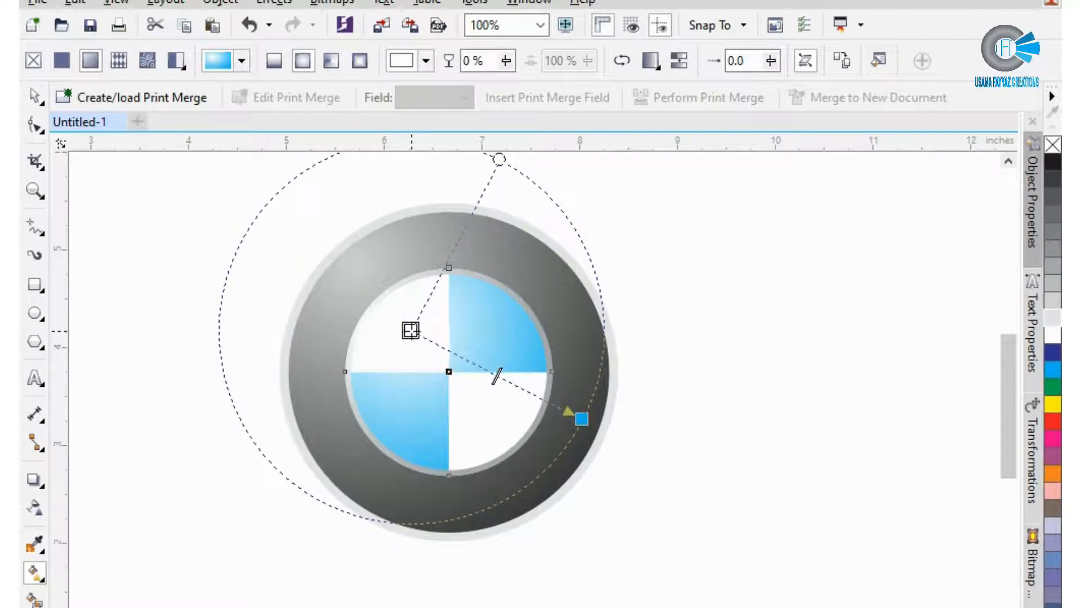
pyautogui.press('space')
pyautogui.click(150, 285)
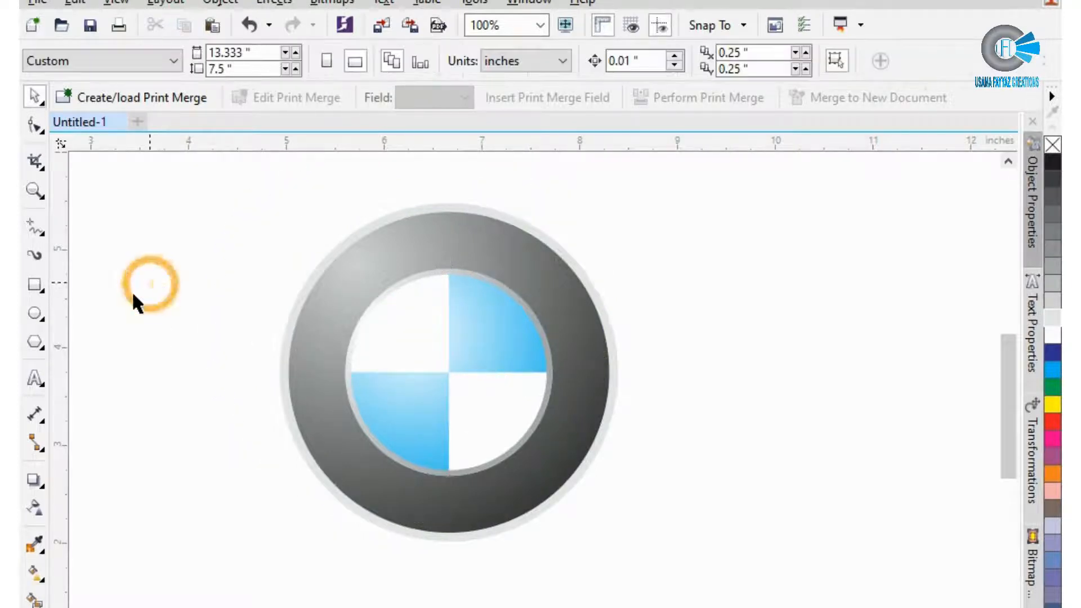
# Add the letters B, M and W as separate 24 pt Arial text objects above the ring, deleting the stray lowercase b
pyautogui.click(35, 378)
pyautogui.click(308, 188)
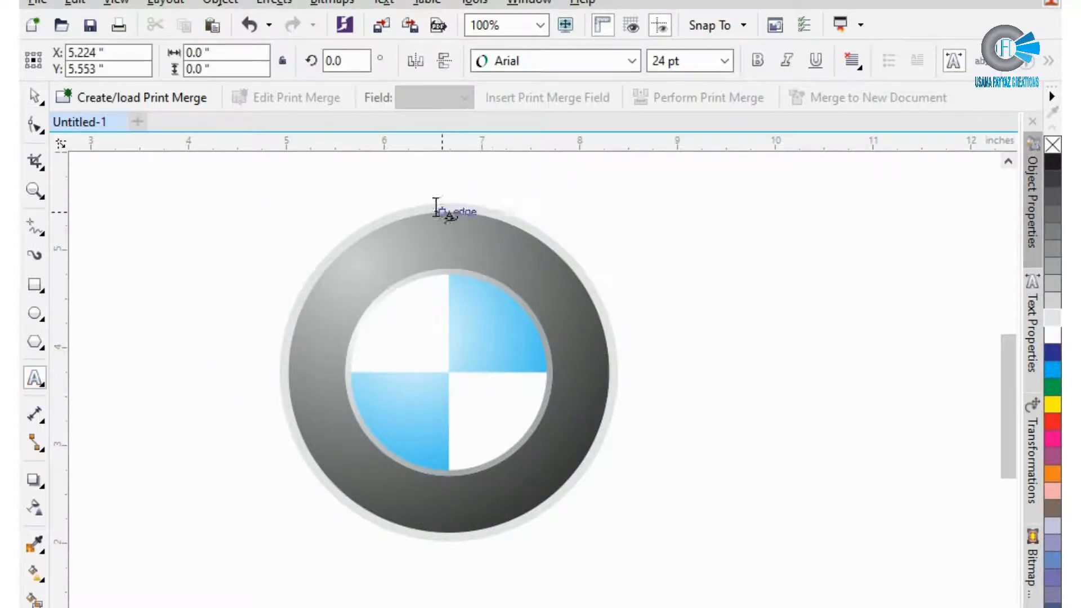
pyautogui.write('b')
pyautogui.click(378, 177)
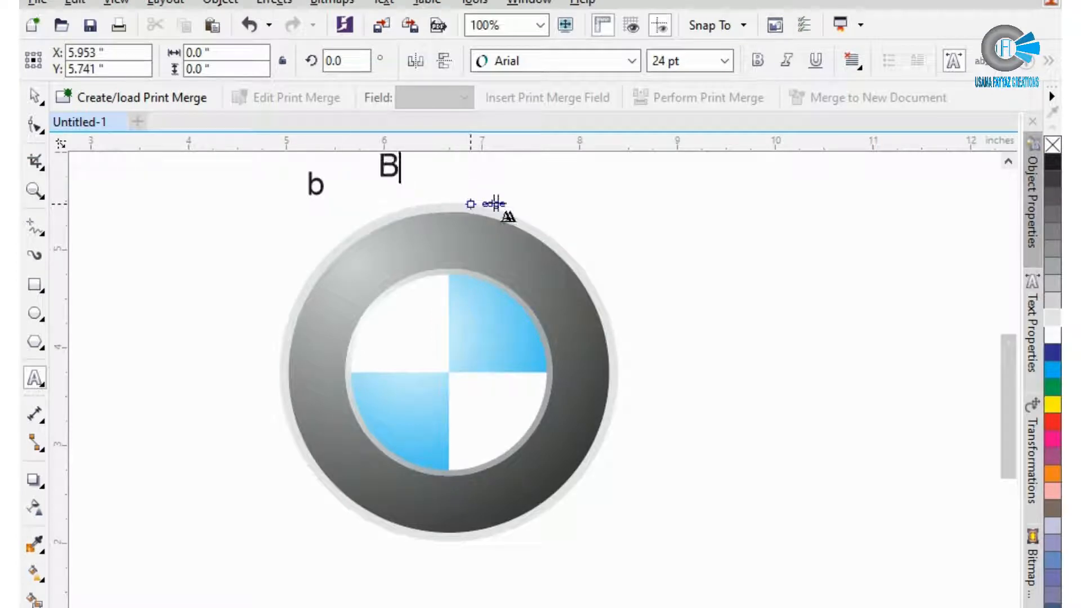
pyautogui.click(499, 179)
pyautogui.write('M')
pyautogui.click(550, 198)
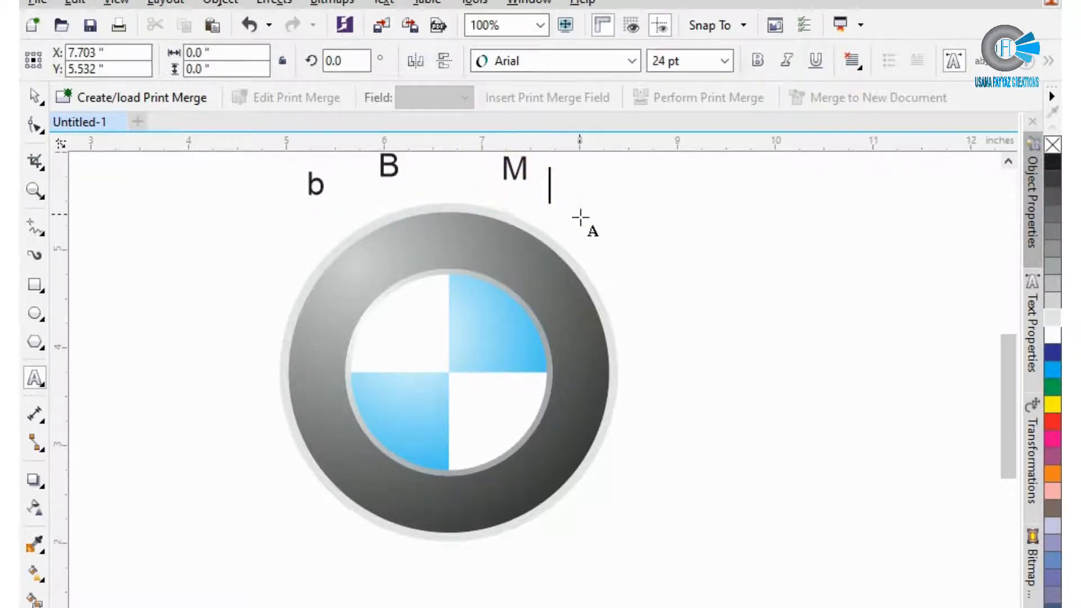
pyautogui.write('W')
pyautogui.click(37, 95)
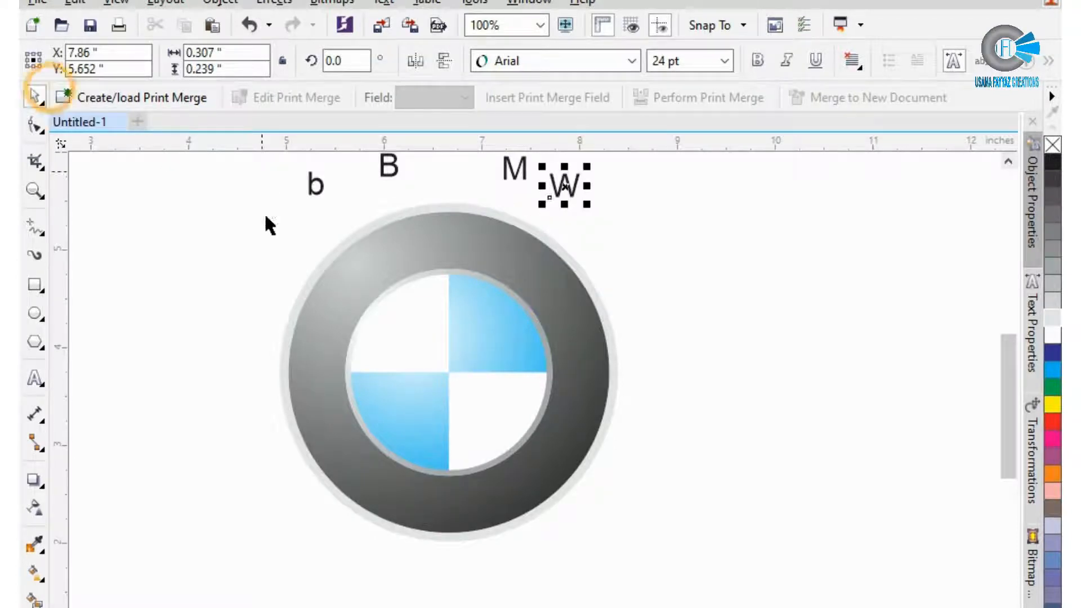
pyautogui.moveTo(265, 224); pyautogui.dragTo(670, 234)
pyautogui.click(312, 191)
pyautogui.press('Delete')
# Set the three letters' font to Arial Black and move them together into the empty area right of the logo
pyautogui.moveTo(662, 258); pyautogui.dragTo(315, 158)
pyautogui.click(631, 62)
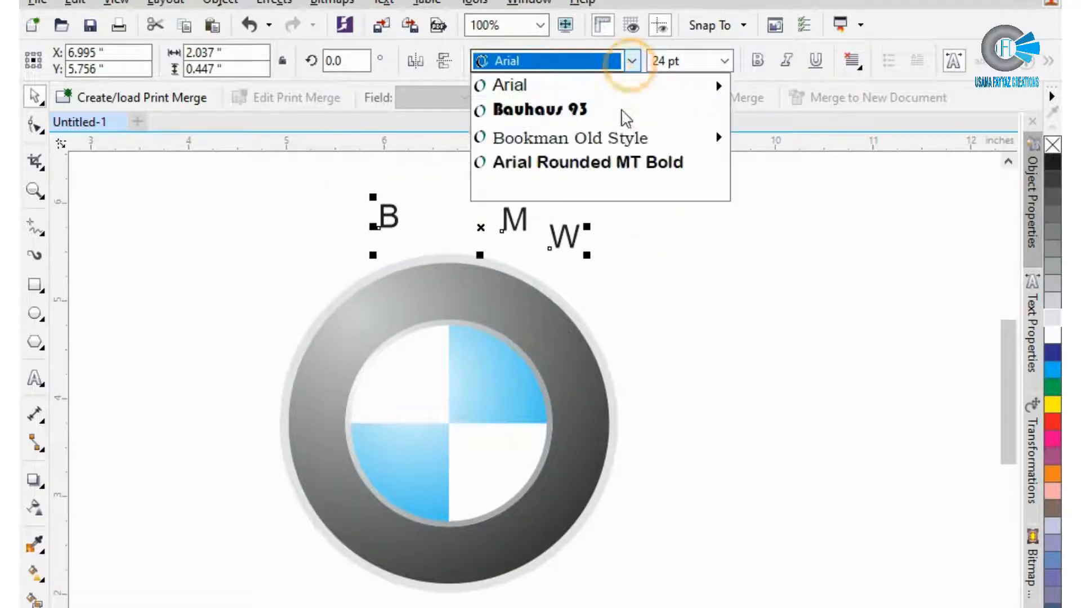
pyautogui.click(619, 183)
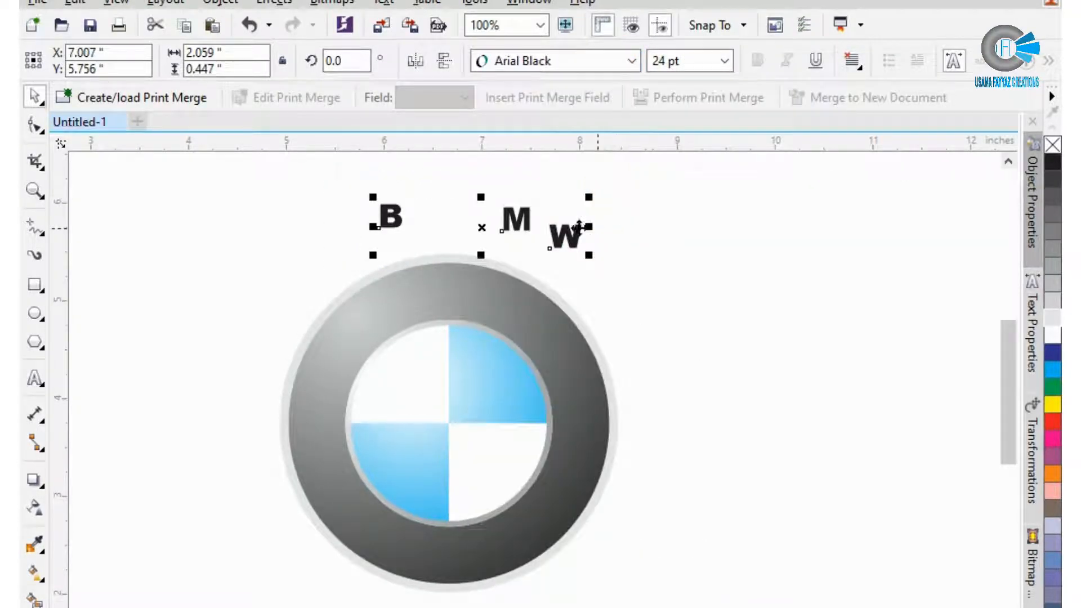
pyautogui.moveTo(517, 217); pyautogui.dragTo(828, 257)
pyautogui.click(700, 257)
pyautogui.click(710, 287)
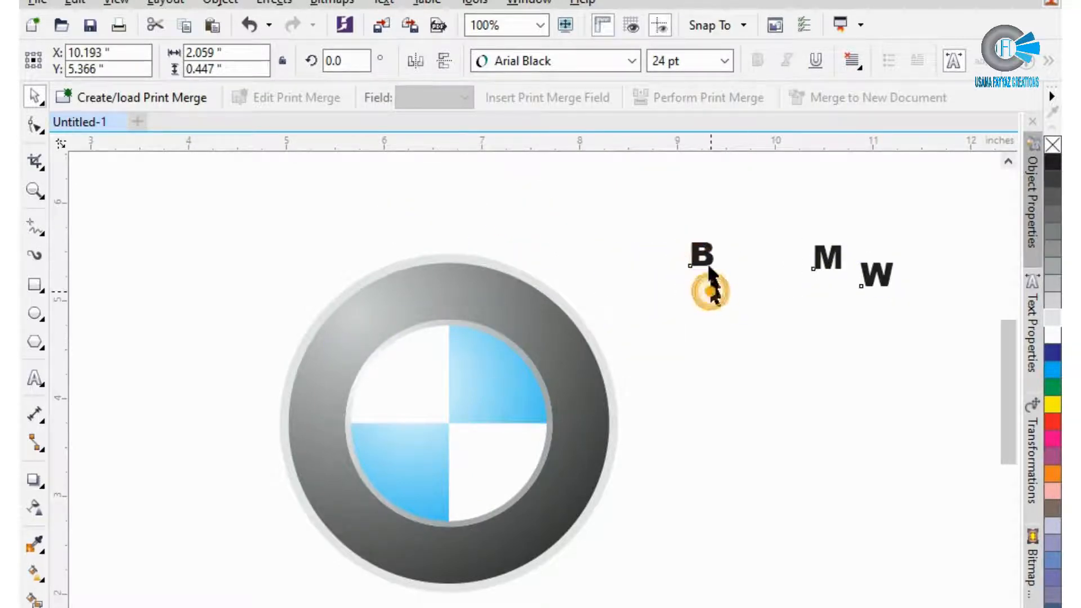
# Move the B onto the upper-left part of the wide ring and enlarge it to about 48 pt
pyautogui.click(702, 254)
pyautogui.moveTo(691, 265); pyautogui.dragTo(330, 361)
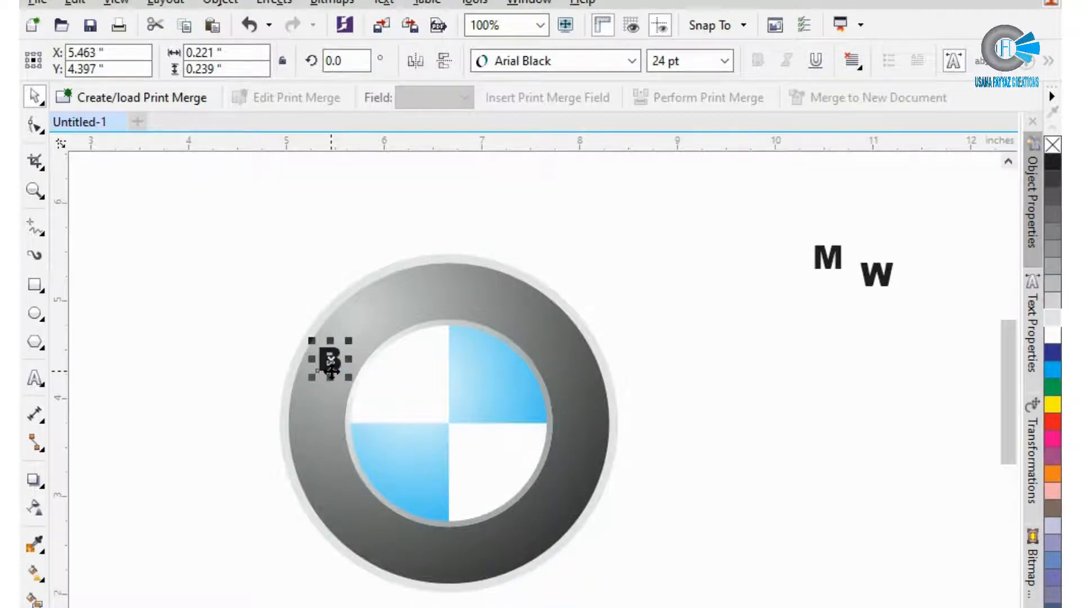
pyautogui.scroll(1, 334, 369)
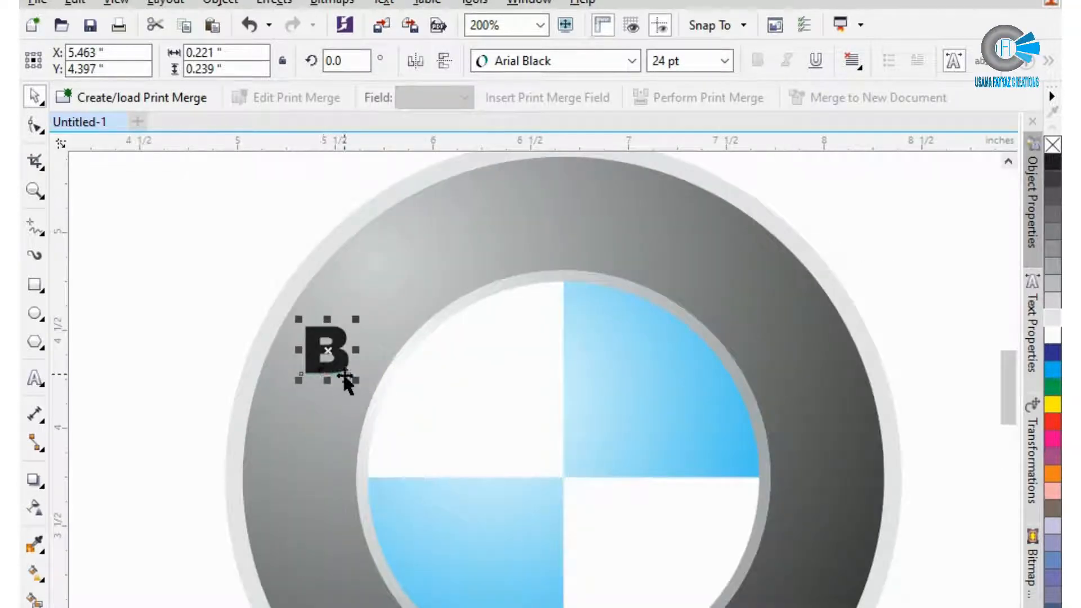
pyautogui.moveTo(356, 381); pyautogui.dragTo(406, 329)
# Rotate the B to about 60° so that it follows the curve of the ring
pyautogui.click(363, 382)
pyautogui.scroll(4, 373, 356)
pyautogui.scroll(-2, 423, 329)
pyautogui.click(439, 338)
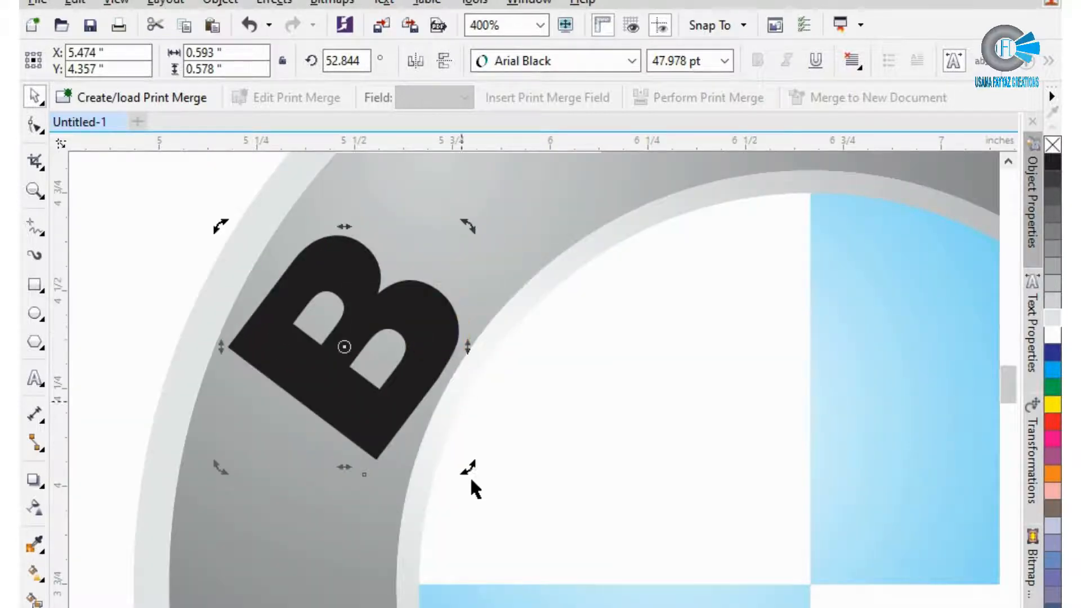
pyautogui.moveTo(472, 473); pyautogui.dragTo(469, 441)
pyautogui.scroll(-4, 467, 406)
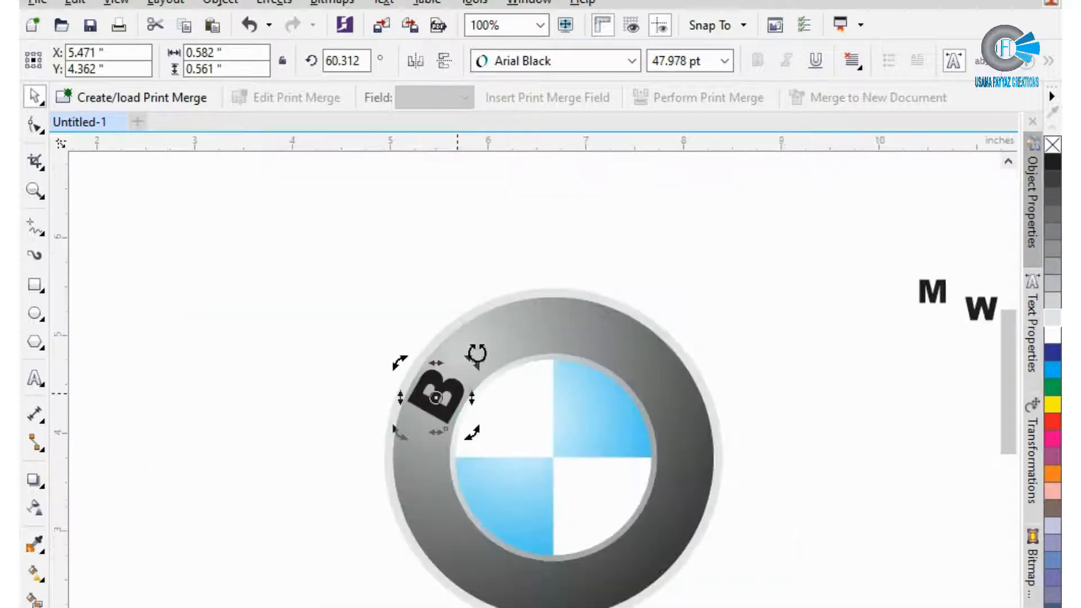
pyautogui.click(649, 244)
# Copy the outline pen, outline color, fill and text properties from the B to the M
pyautogui.click(924, 307)
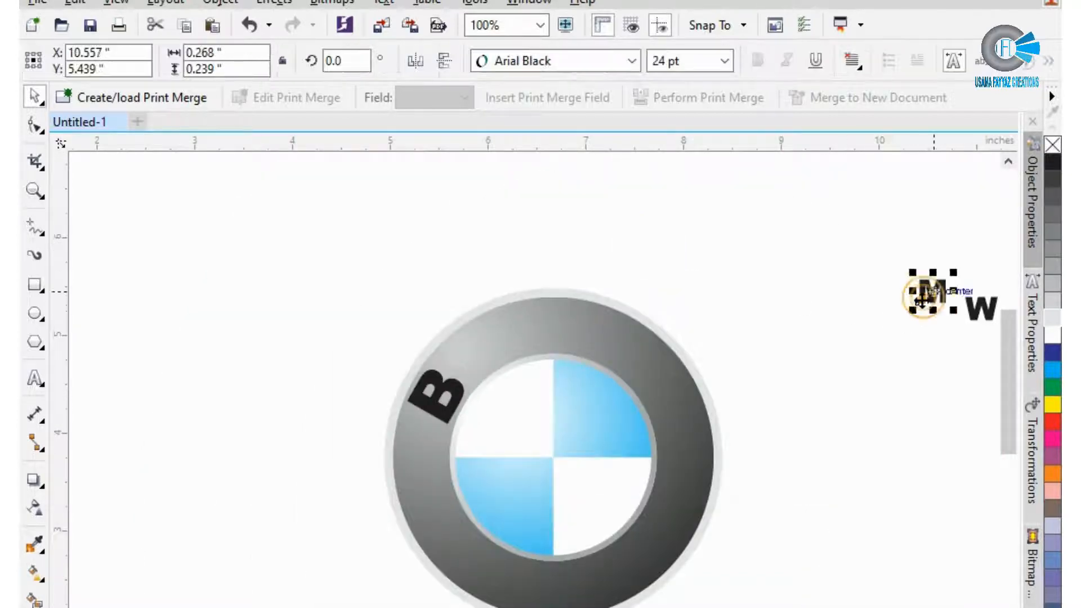
pyautogui.click(79, 2)
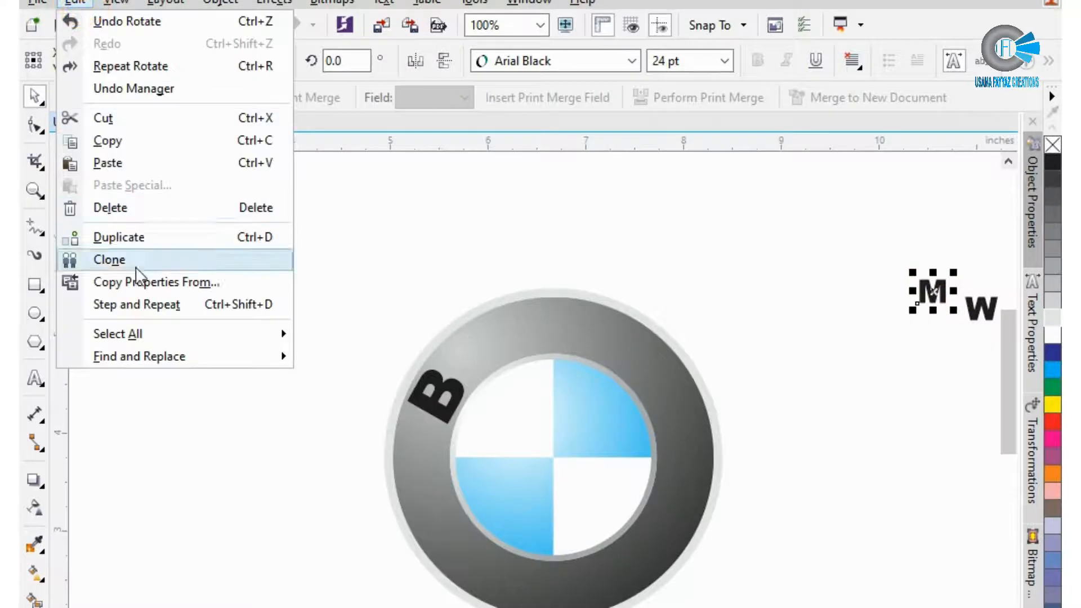
pyautogui.click(147, 281)
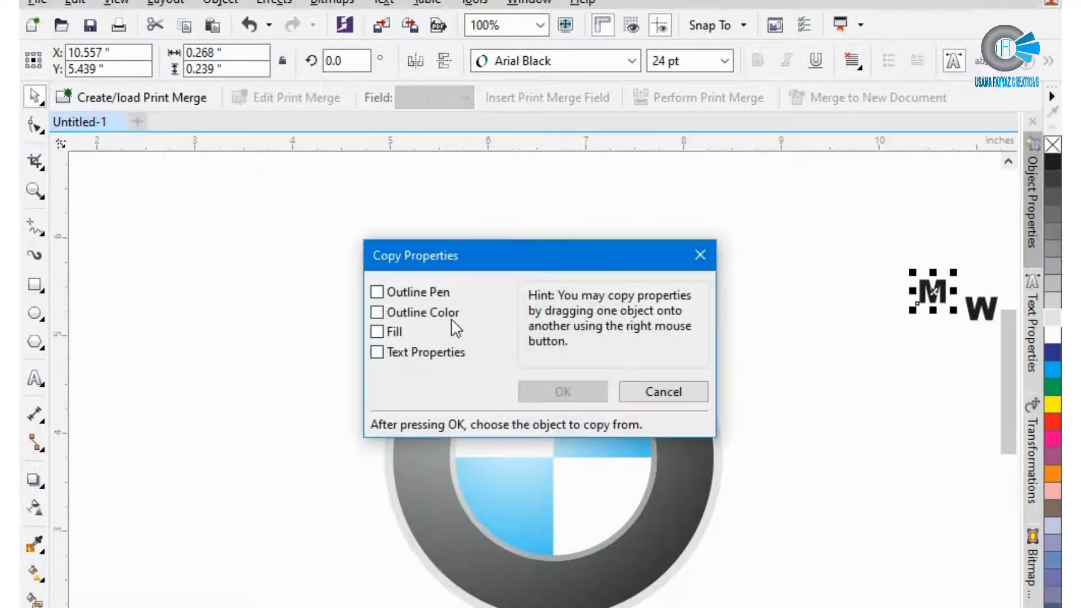
pyautogui.click(425, 290)
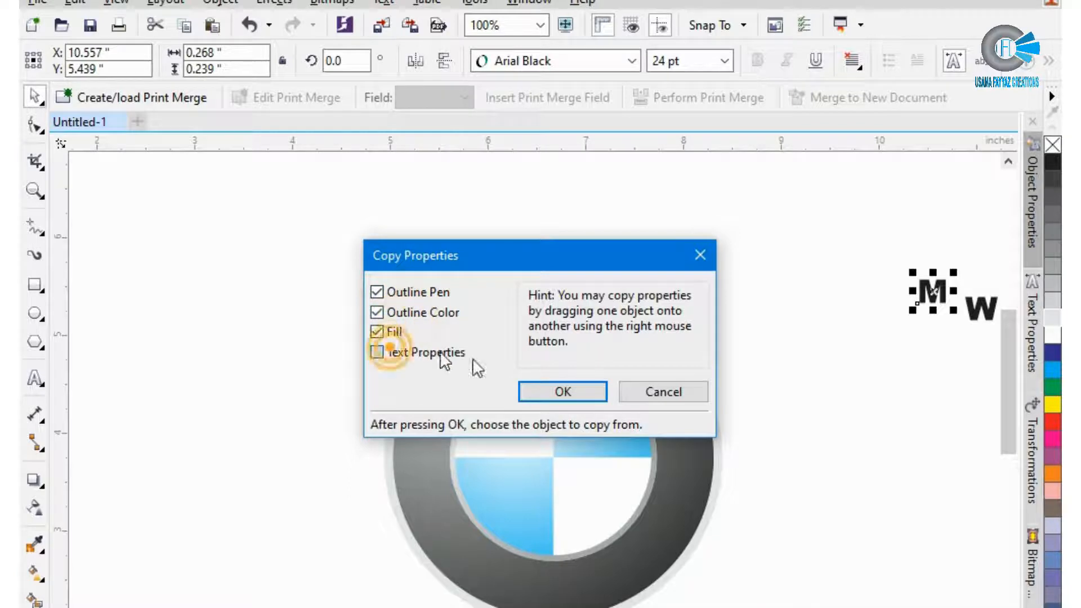
pyautogui.click(377, 352)
pyautogui.click(549, 390)
pyautogui.click(422, 388)
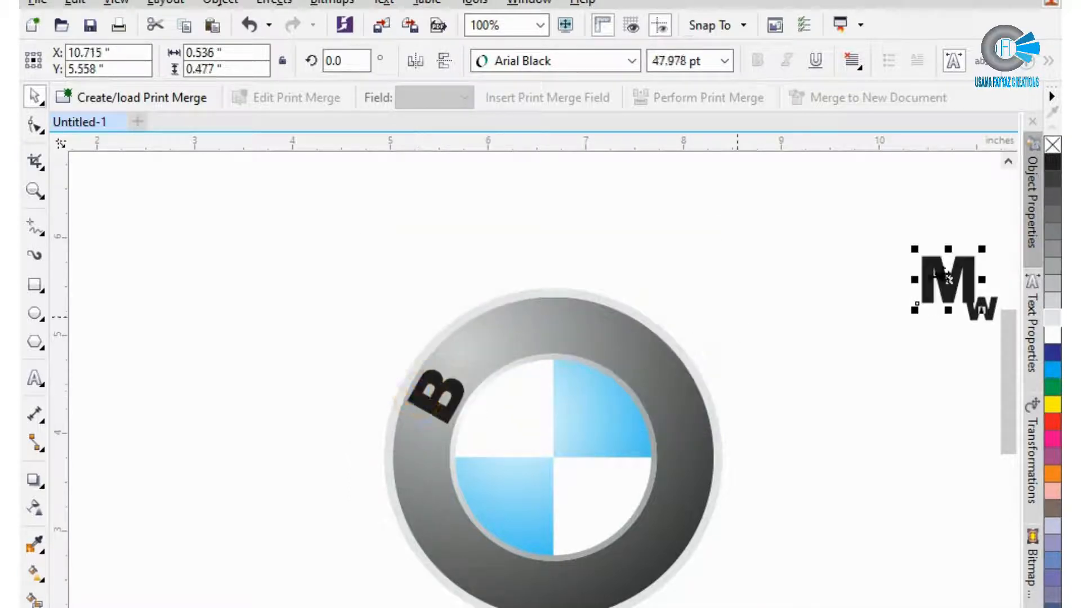
# Center the M horizontally on the page and place it upright at the top of the wide ring
pyautogui.moveTo(949, 280); pyautogui.dragTo(546, 325)
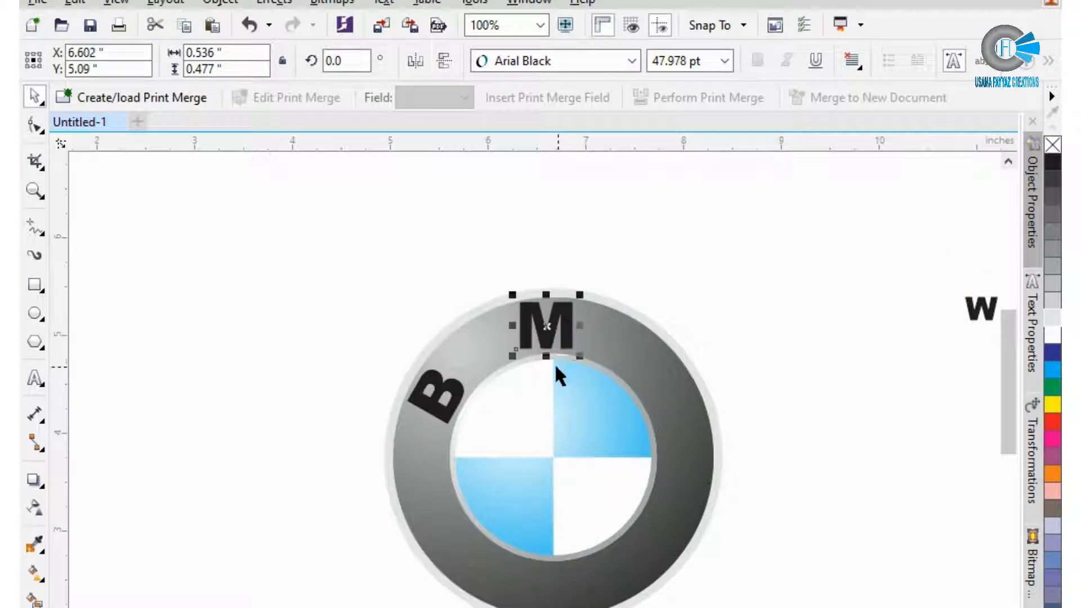
pyautogui.press('p')
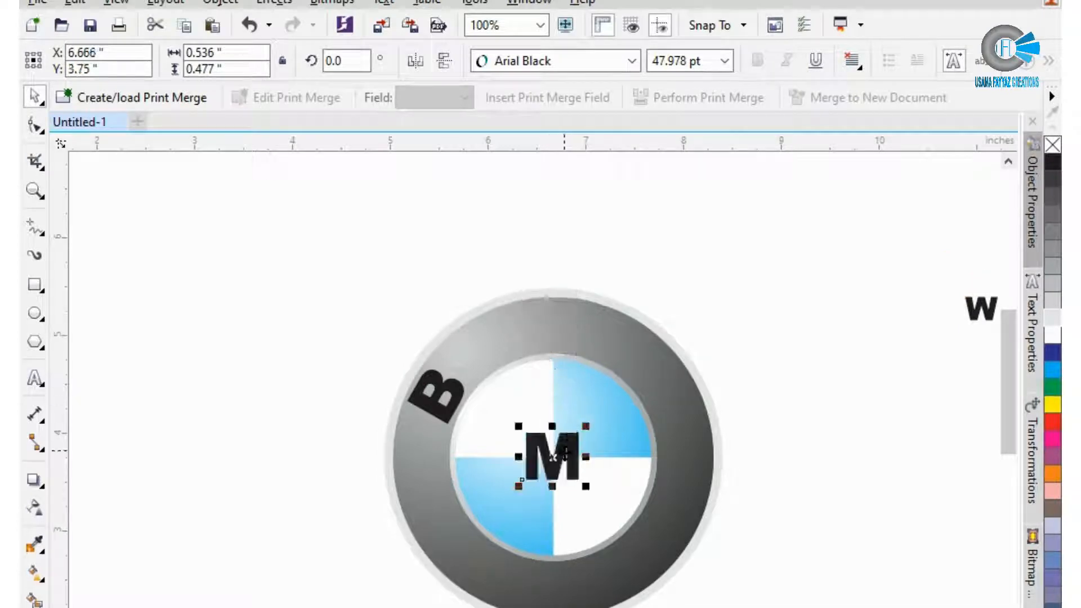
pyautogui.moveTo(573, 435); pyautogui.dragTo(568, 312)
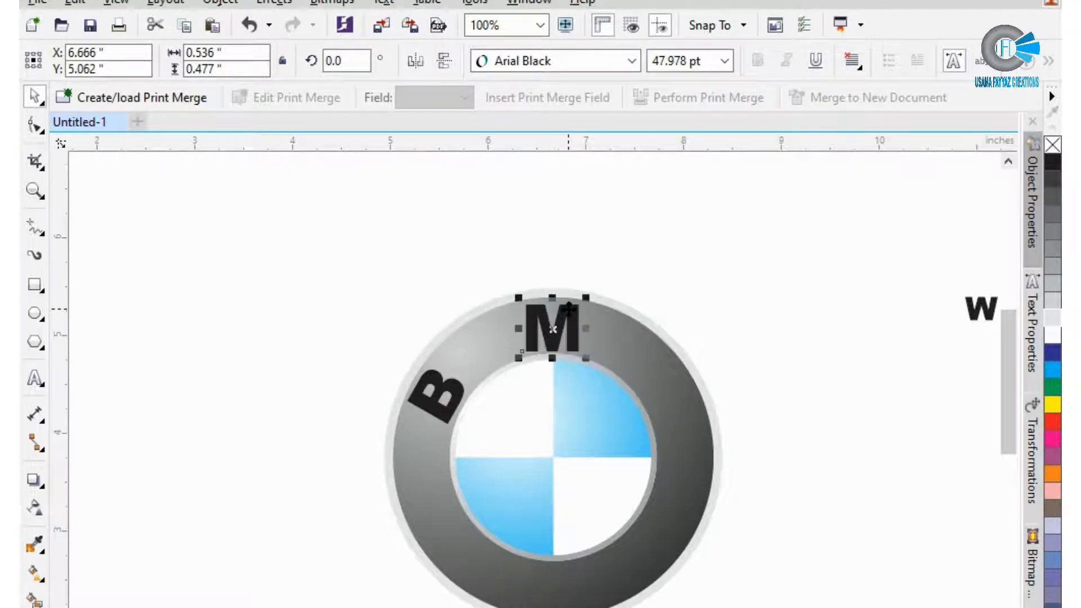
pyautogui.scroll(2, 569, 311)
pyautogui.moveTo(534, 372); pyautogui.dragTo(505, 386)
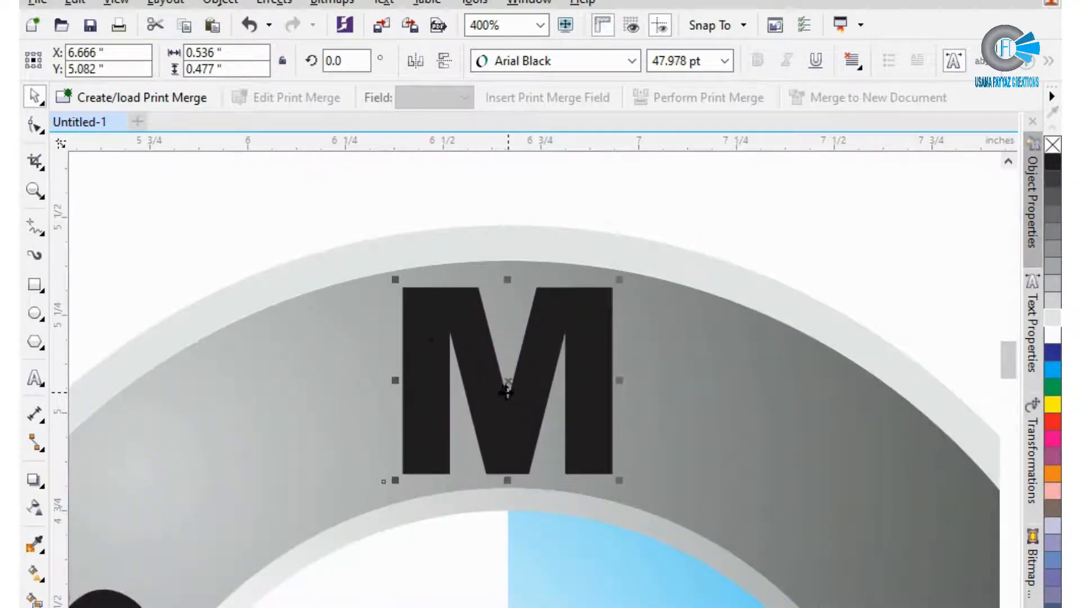
# Move the W onto the upper-right part of the wide ring
pyautogui.scroll(-2, 504, 386)
pyautogui.scroll(-2, 393, 327)
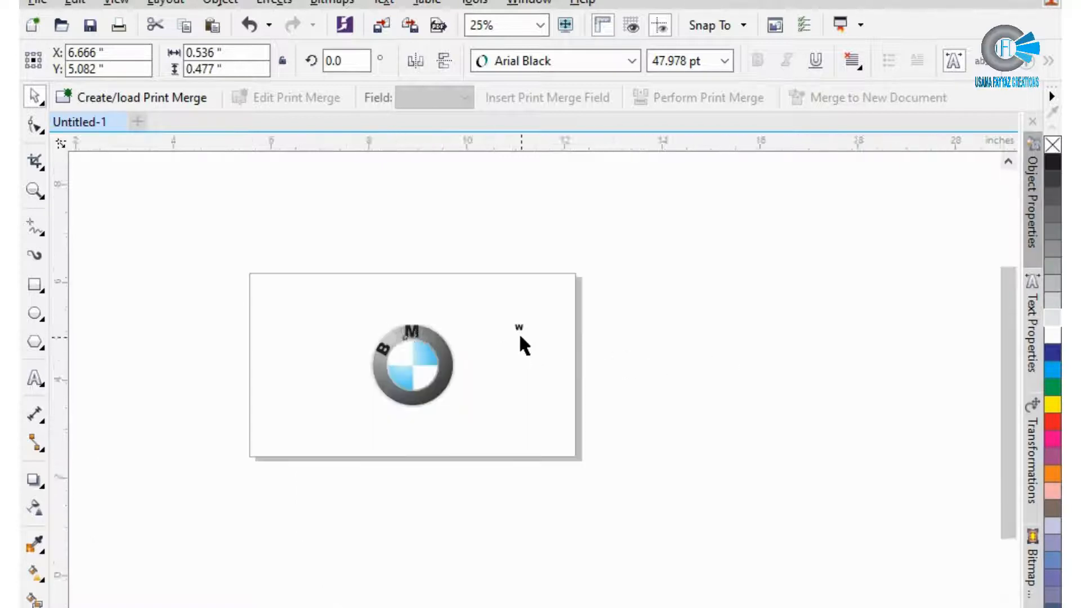
pyautogui.scroll(2, 514, 311)
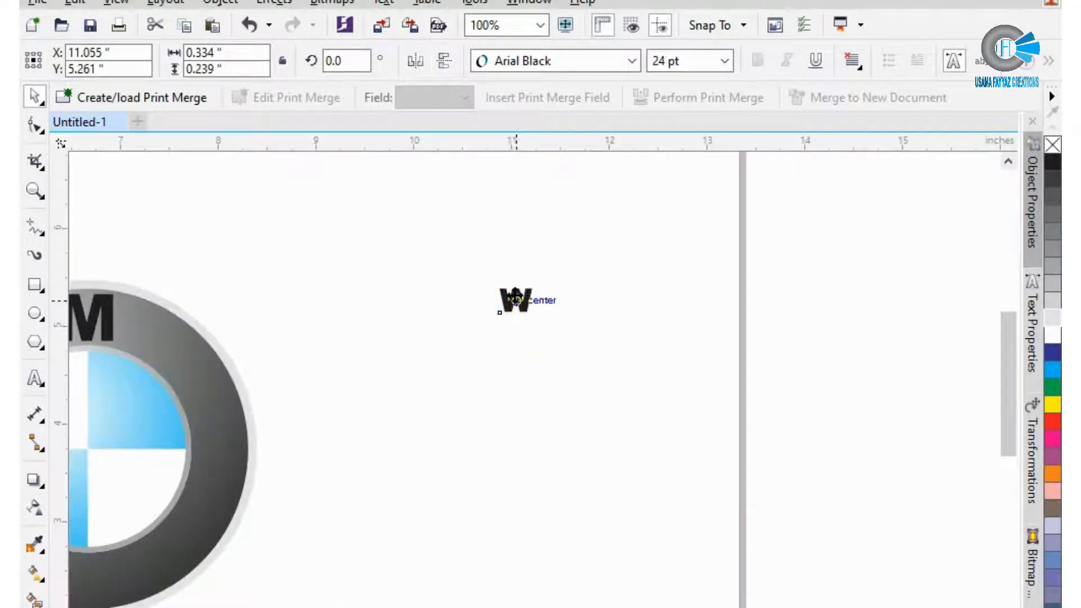
pyautogui.moveTo(513, 304); pyautogui.dragTo(214, 394)
pyautogui.scroll(-2, 412, 426)
pyautogui.scroll(1, 335, 449)
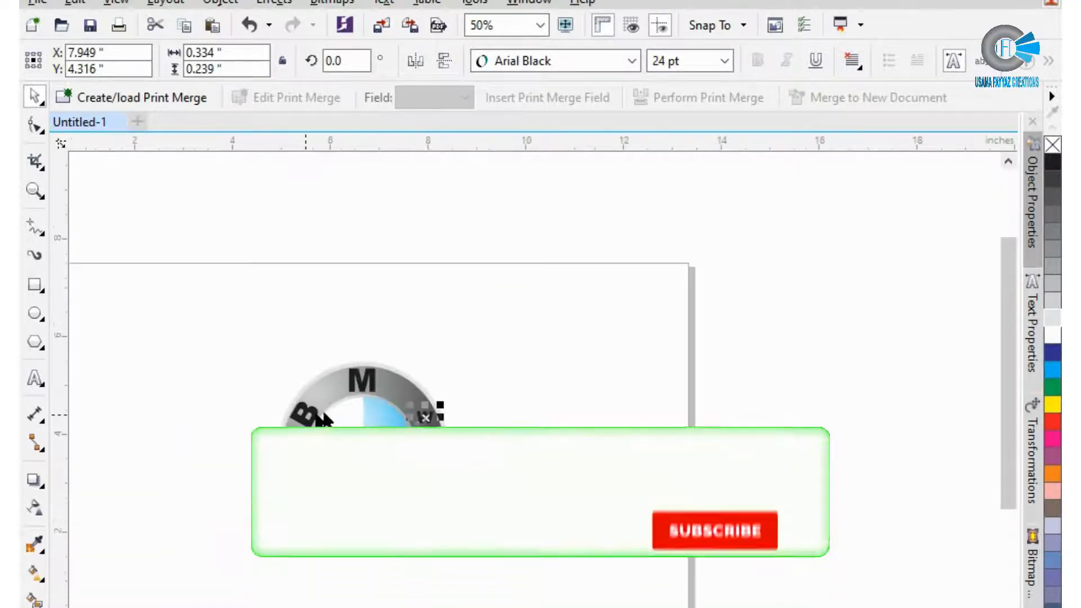
# Copy the properties of the M, including its text properties, to the W on the ring
pyautogui.scroll(2, 387, 420)
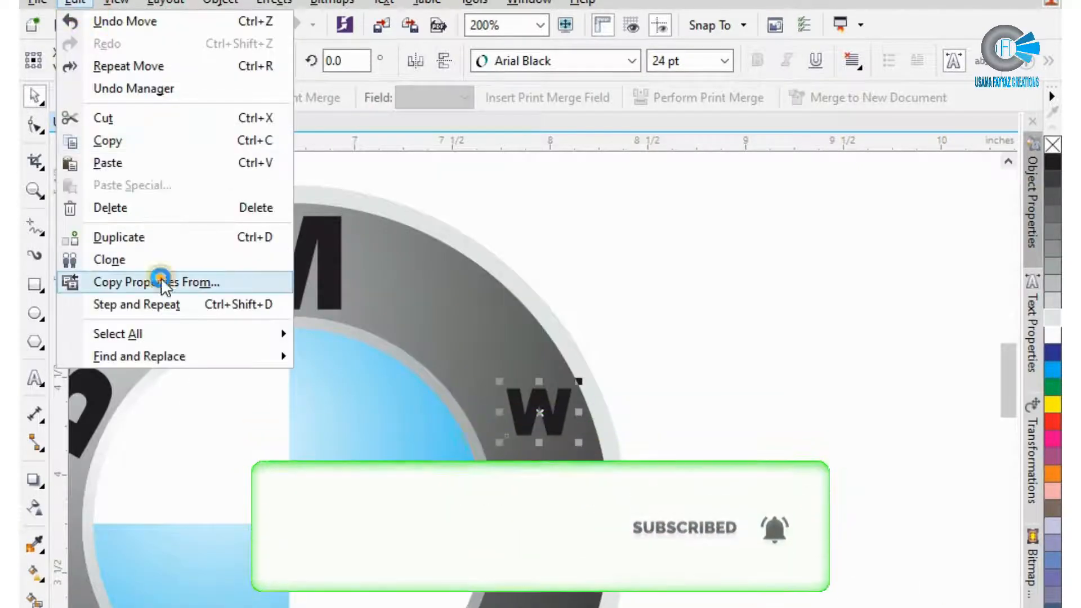
pyautogui.click(160, 282)
pyautogui.click(542, 381)
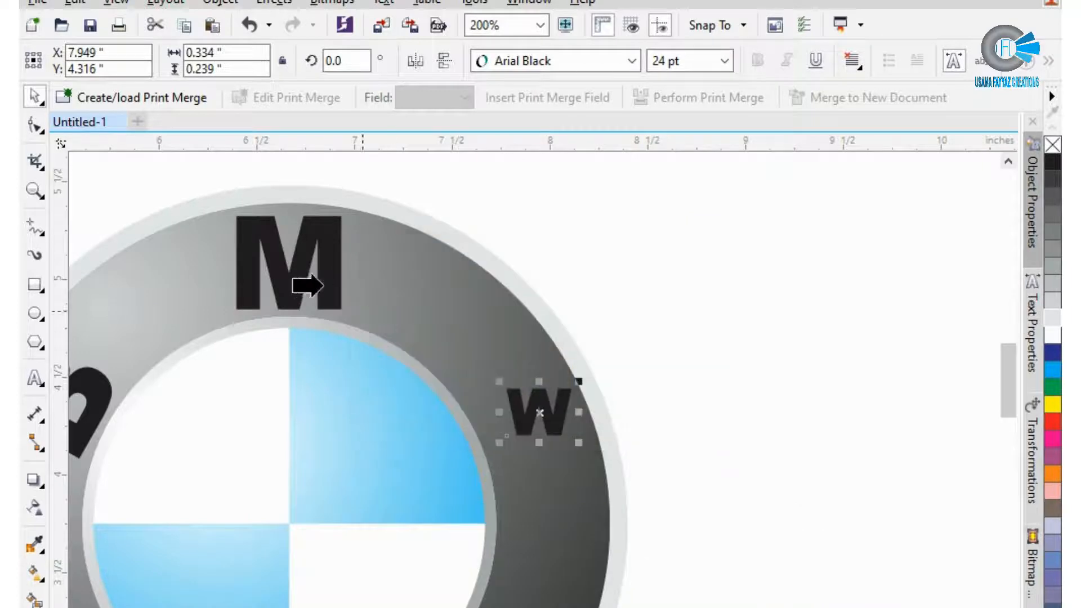
pyautogui.click(290, 242)
pyautogui.scroll(-1, 655, 307)
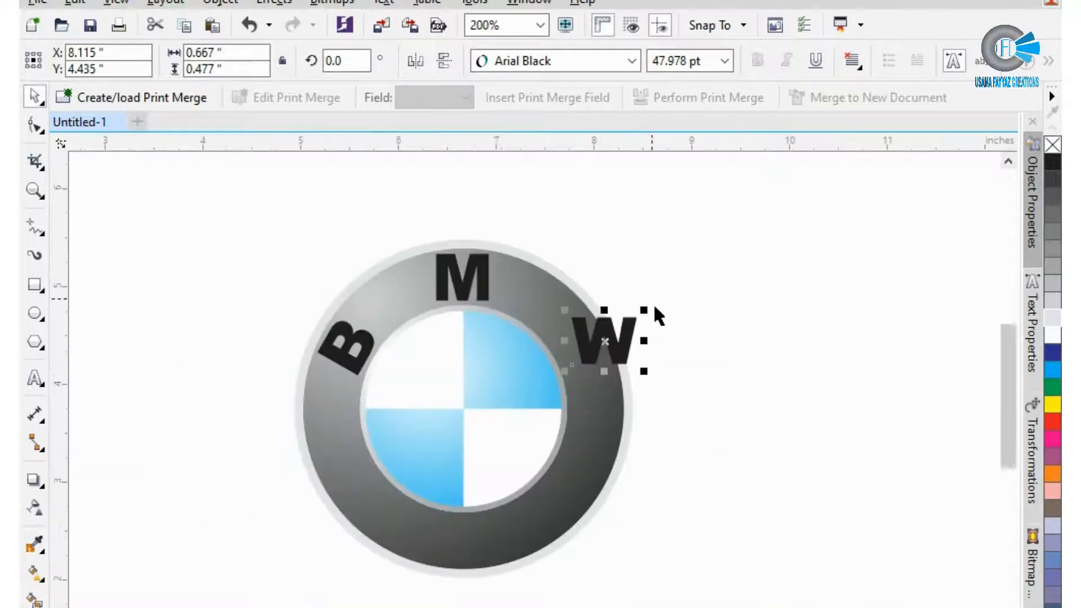
# Rotate the W to 60.312°, matching the rotation angle of the B
pyautogui.click(373, 350)
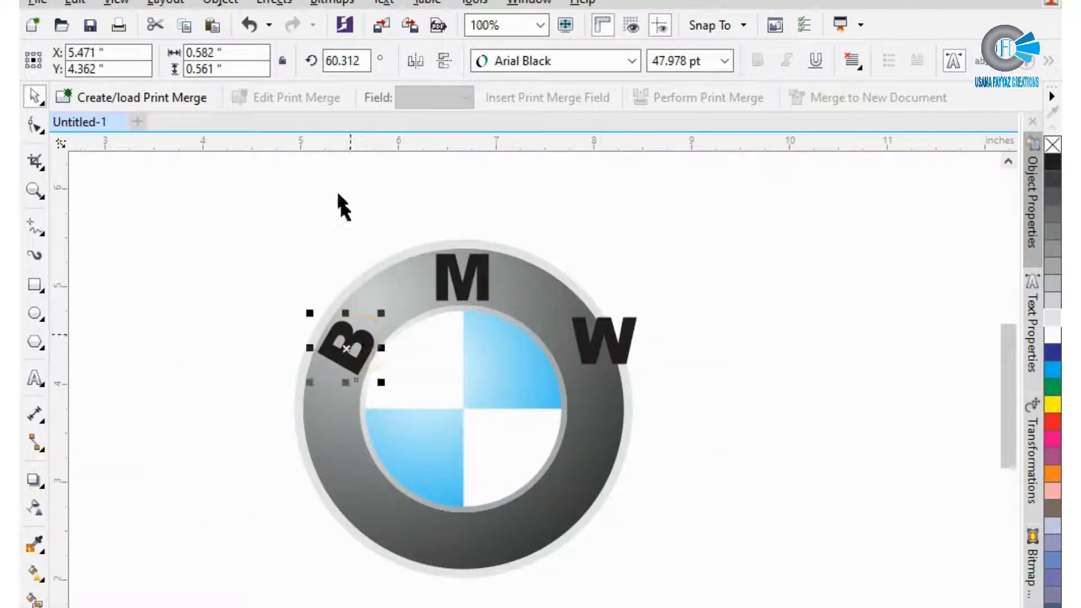
pyautogui.doubleClick(363, 62)
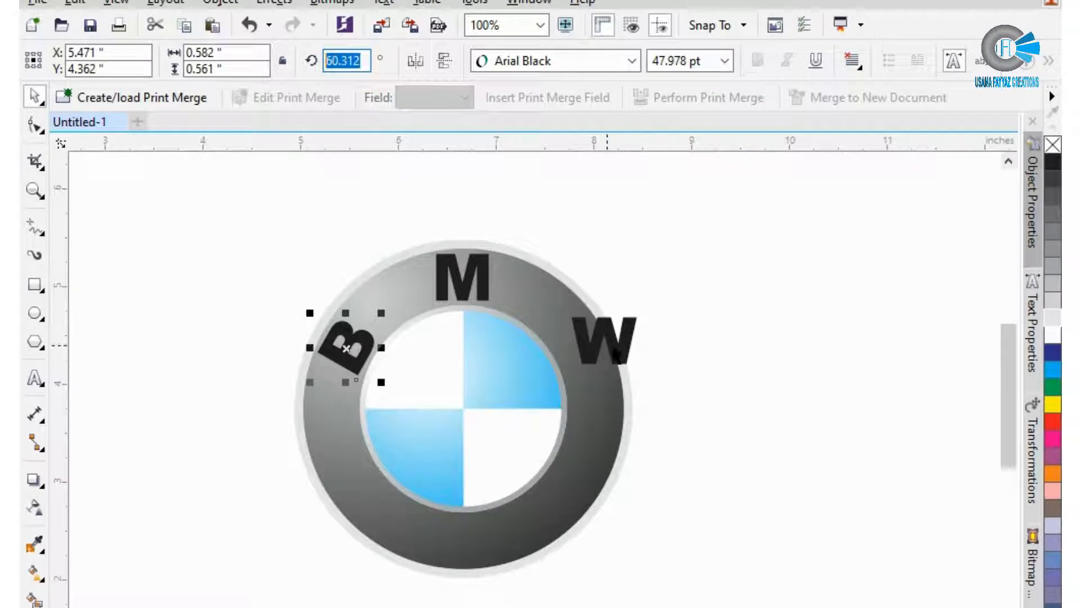
pyautogui.click(613, 342)
pyautogui.doubleClick(334, 61)
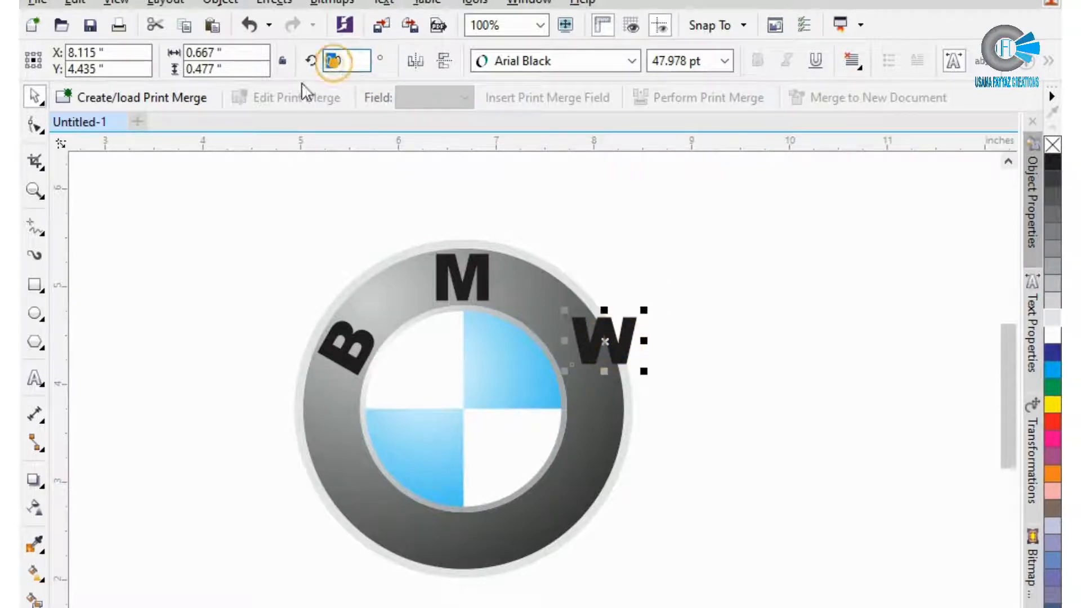
pyautogui.press('BackSpace')
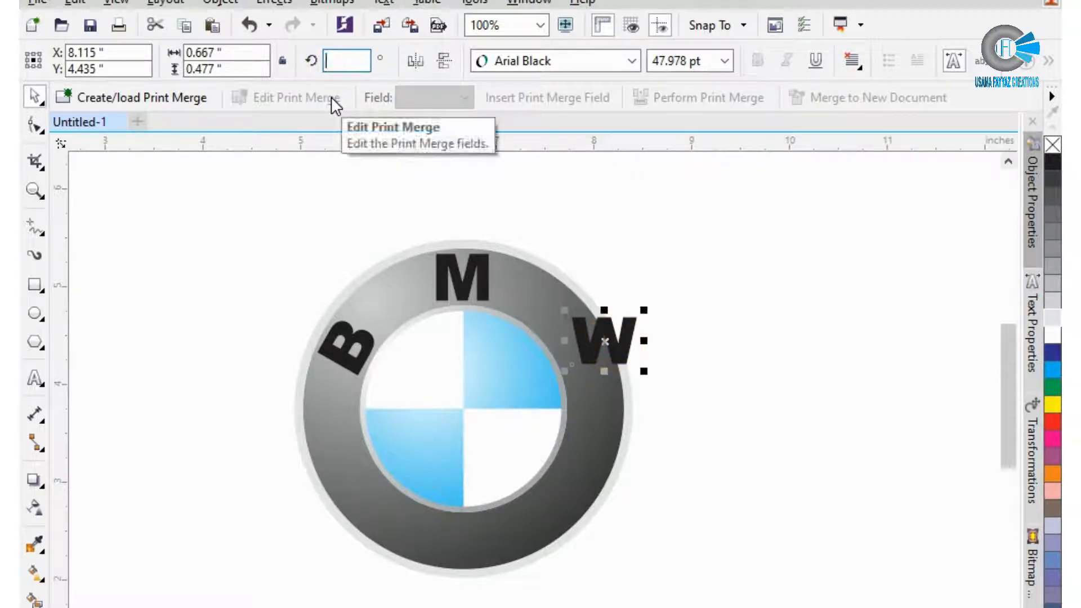
pyautogui.write('60')
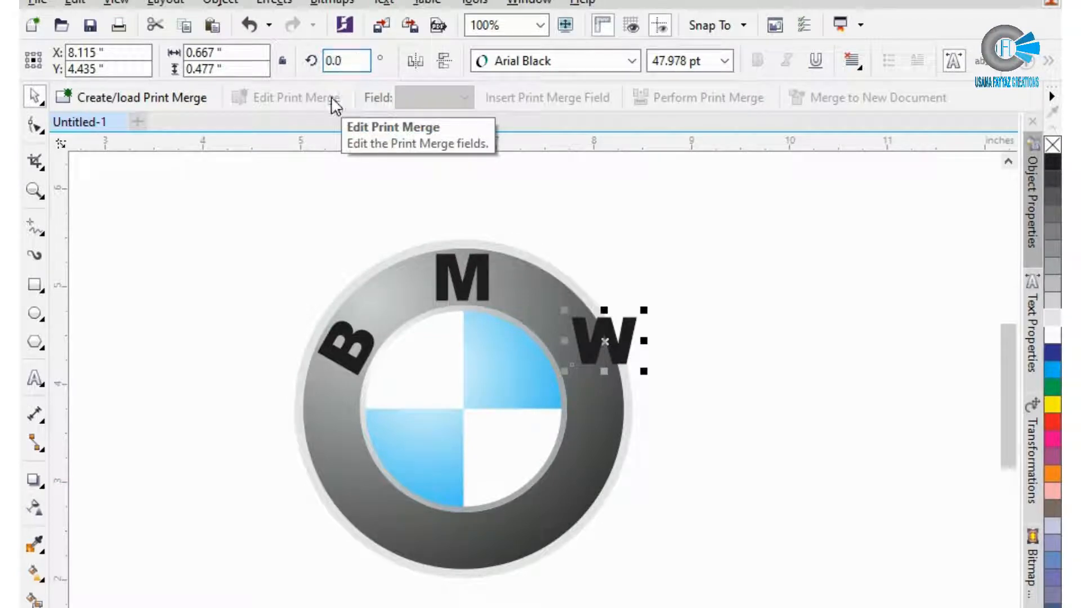
pyautogui.doubleClick(333, 61)
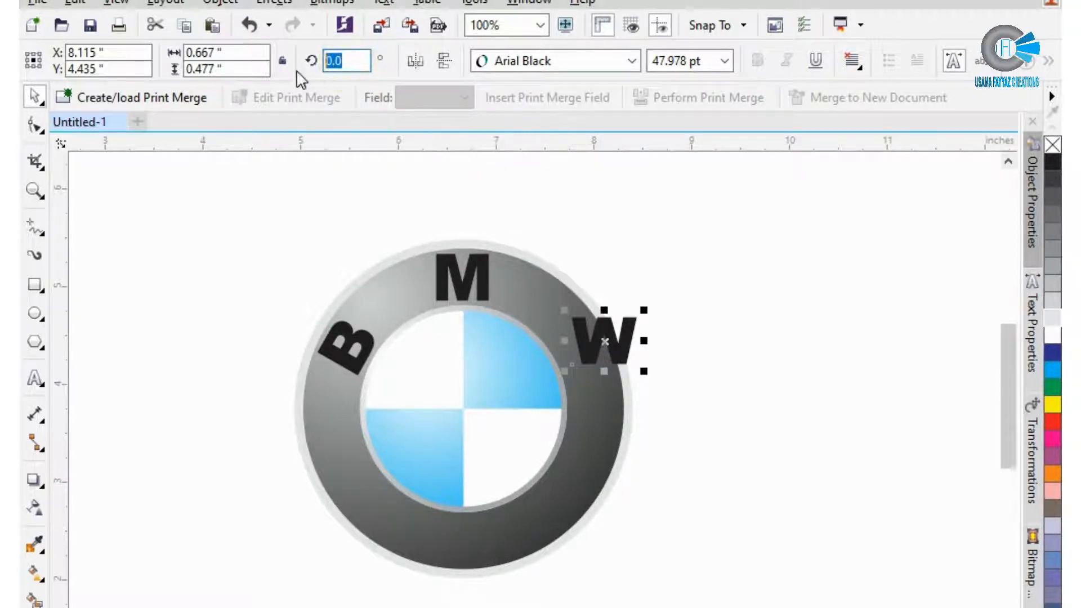
pyautogui.write('6')
pyautogui.press('Return')
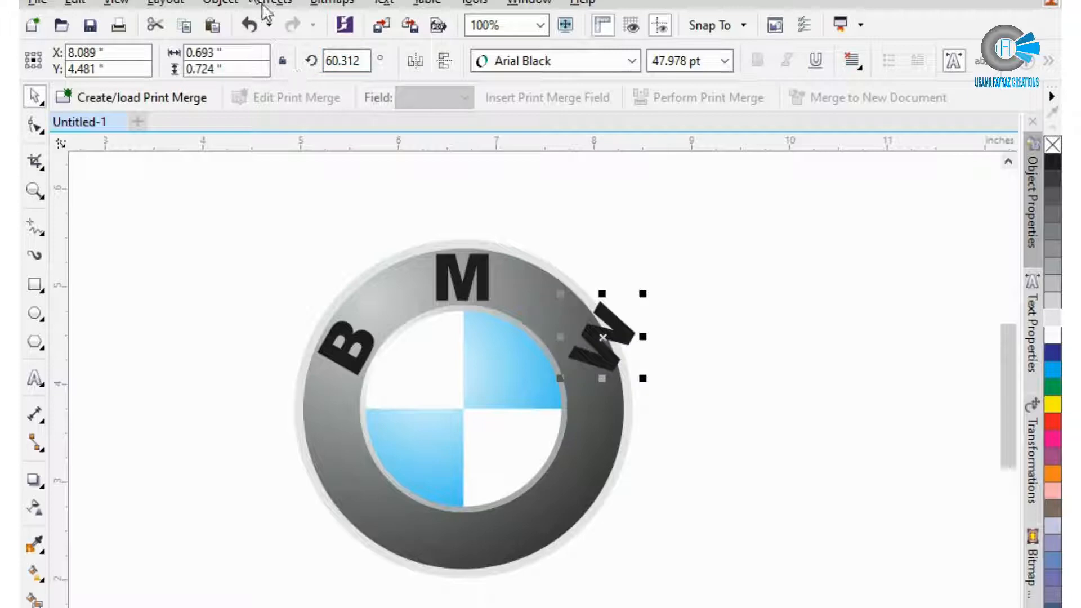
# Mirror the W horizontally and move it inward so that it sits within the wide gray ring
pyautogui.click(416, 62)
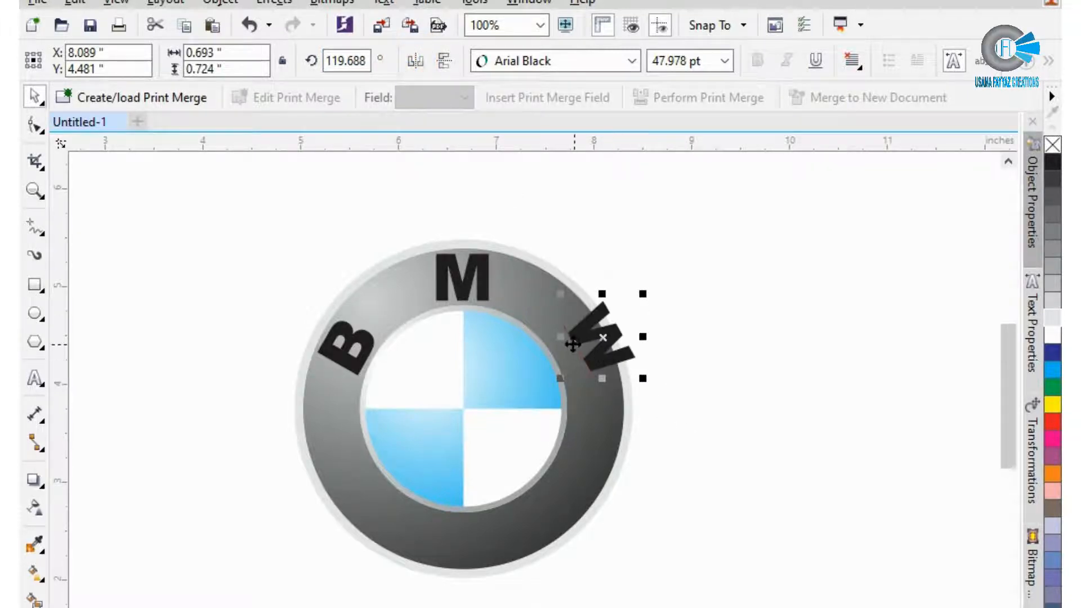
pyautogui.scroll(3, 572, 344)
pyautogui.moveTo(606, 327); pyautogui.dragTo(514, 339)
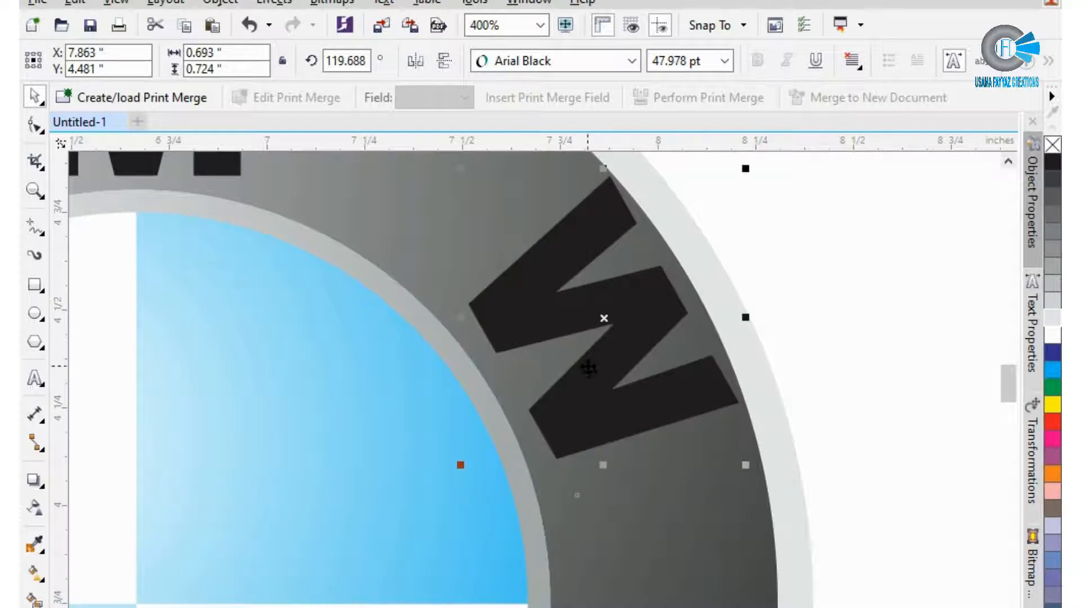
pyautogui.scroll(-2, 755, 439)
# Align the centers of the W and the B horizontally so both letters sit at the same height
pyautogui.click(252, 381)
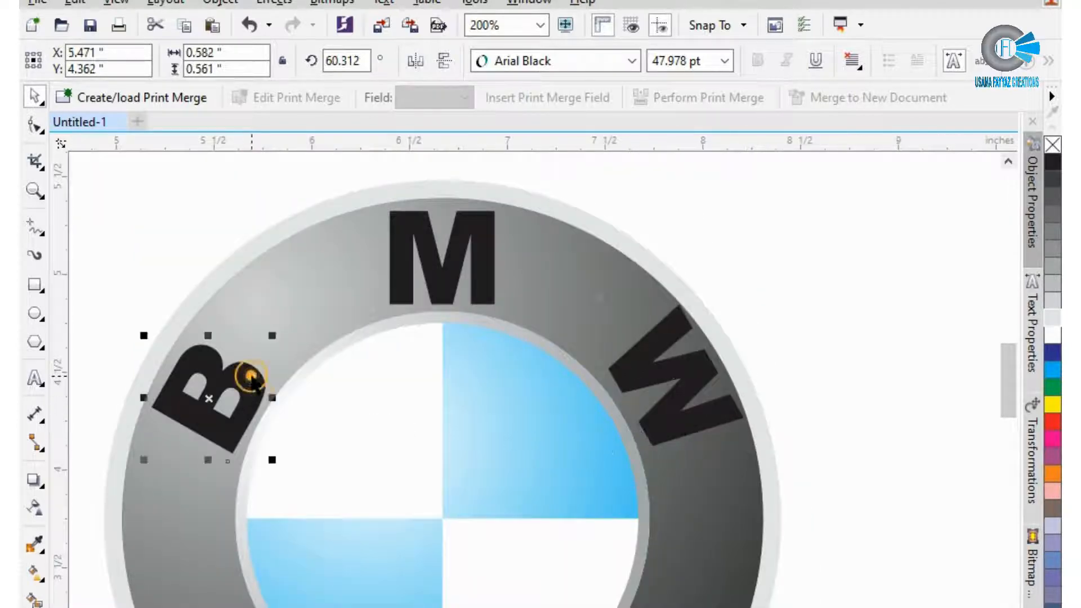
pyautogui.click(676, 367)
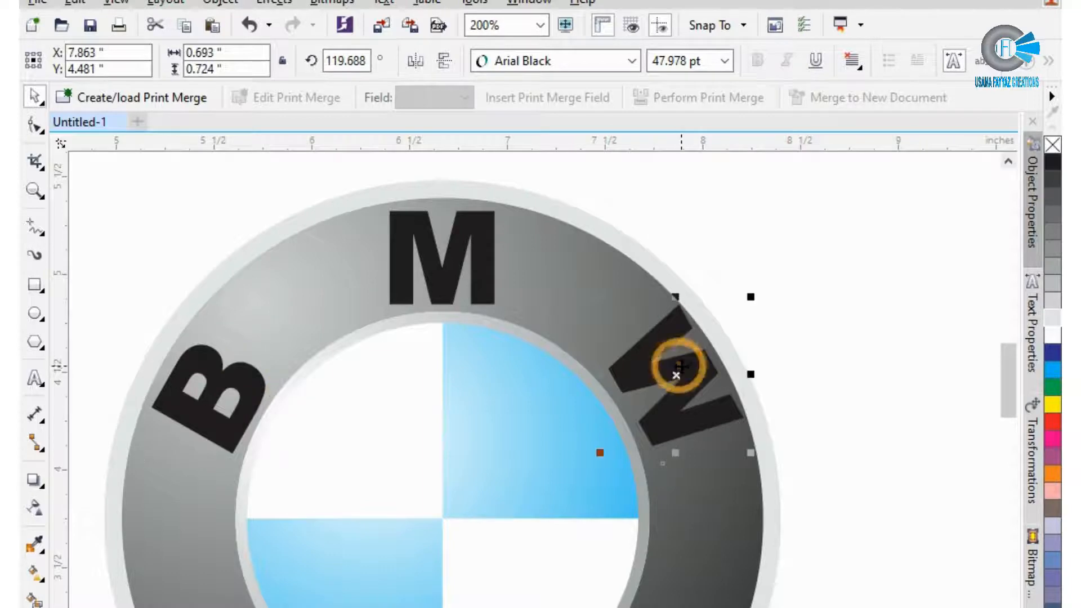
pyautogui.keyDown('shift'); pyautogui.click(257, 381); pyautogui.keyUp('shift')
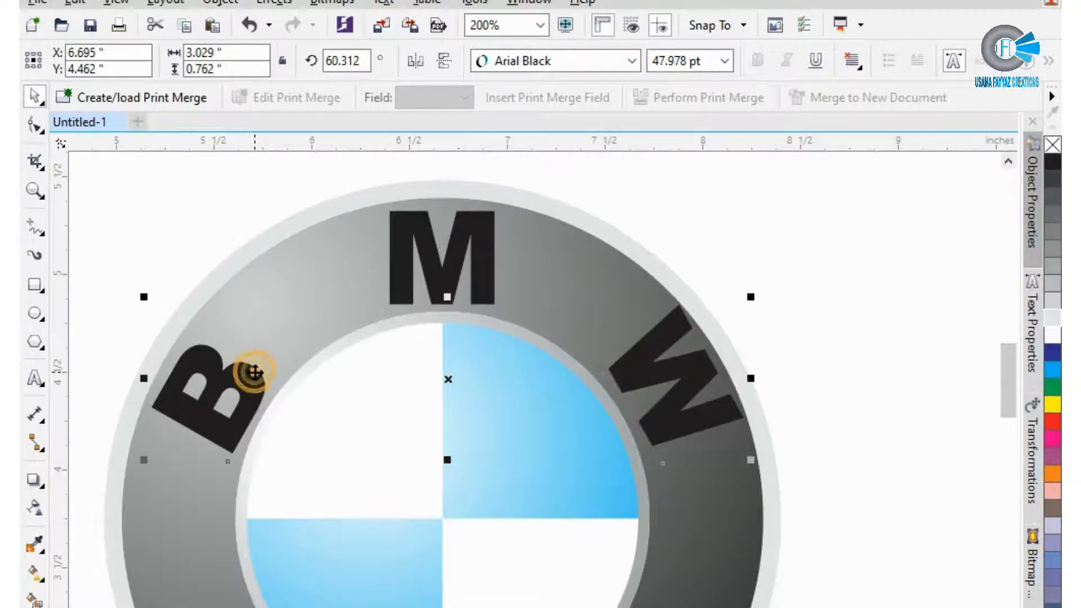
pyautogui.click(217, 5)
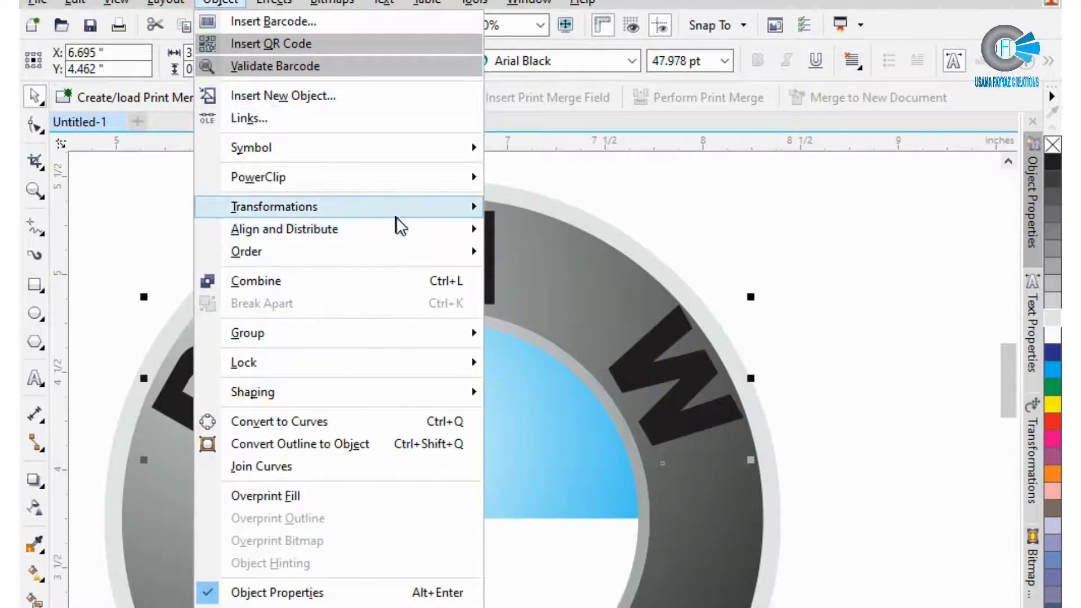
pyautogui.moveTo(451, 231)
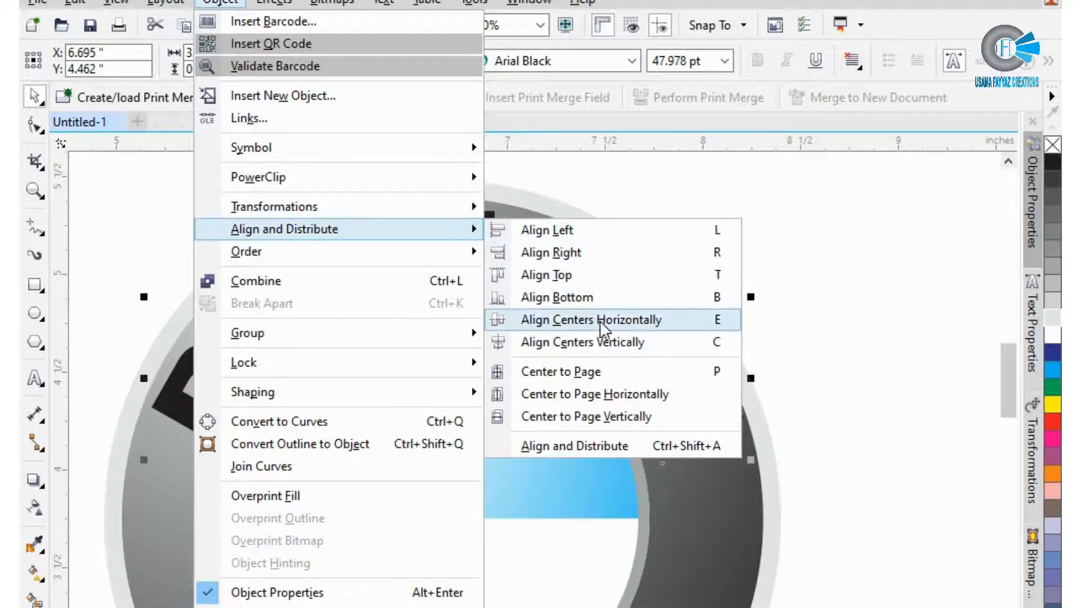
pyautogui.click(712, 320)
pyautogui.click(855, 422)
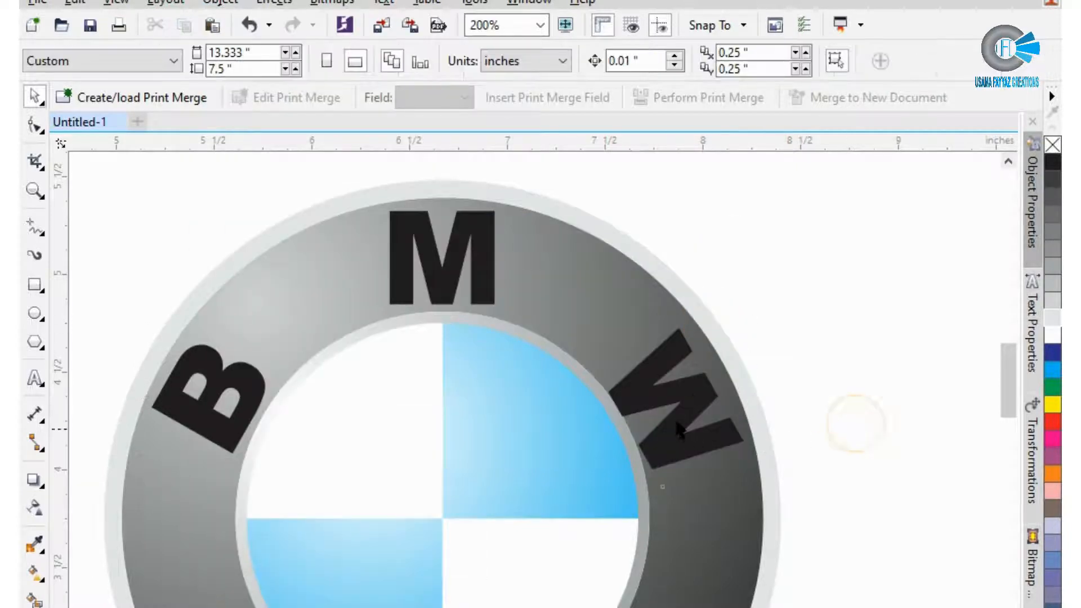
# Nudge the W slightly to the right, away from the inner circle
pyautogui.click(670, 415)
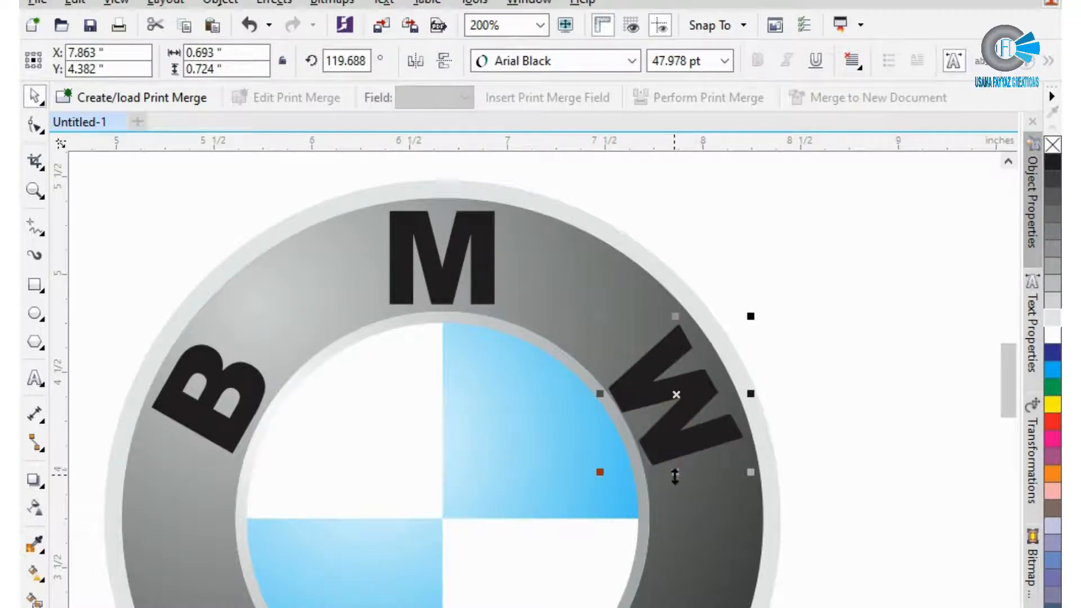
pyautogui.press('Right')
pyautogui.press('Right')
pyautogui.press('Right')
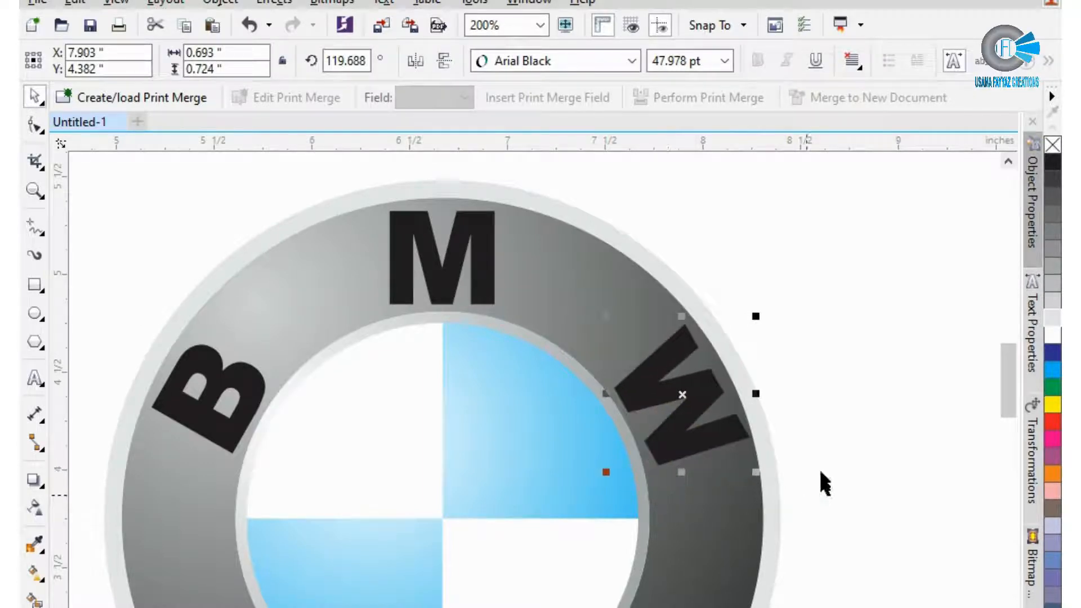
pyautogui.click(825, 415)
pyautogui.scroll(-2, 742, 332)
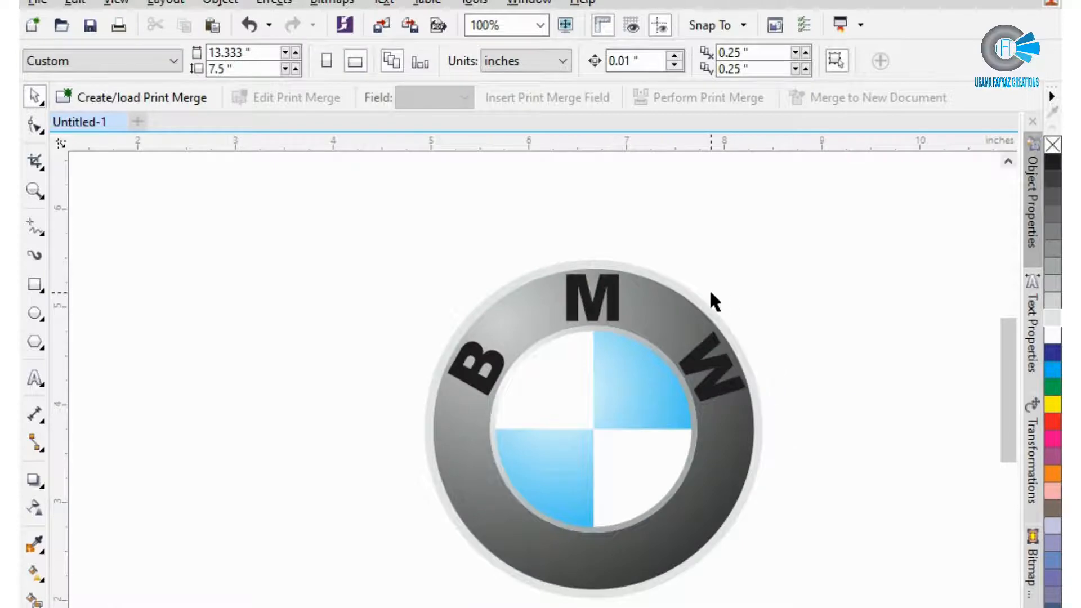
# Examine the whole logo and the placement of the three letters along the ring
pyautogui.scroll(-1, 710, 296)
pyautogui.scroll(1, 710, 296)
pyautogui.scroll(1, 710, 296)
pyautogui.scroll(-2, 709, 296)
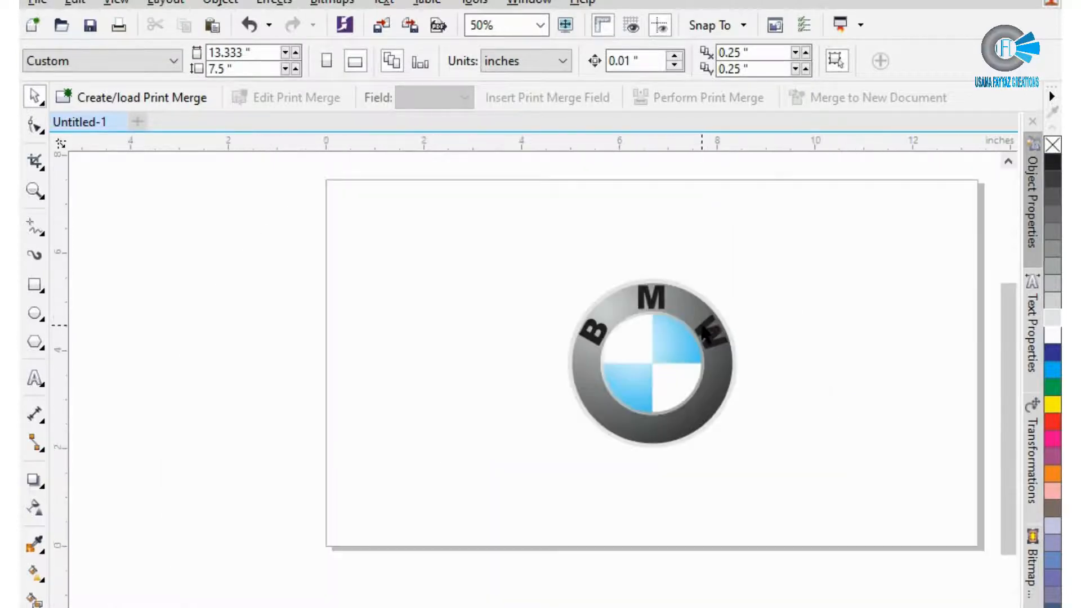
pyautogui.click(706, 336)
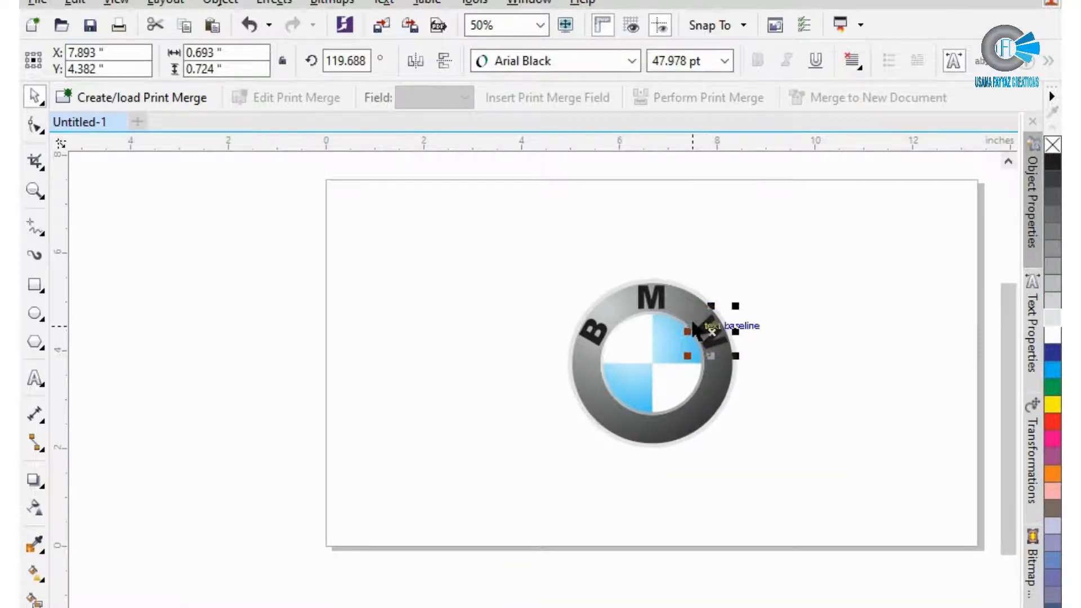
pyautogui.scroll(1, 695, 326)
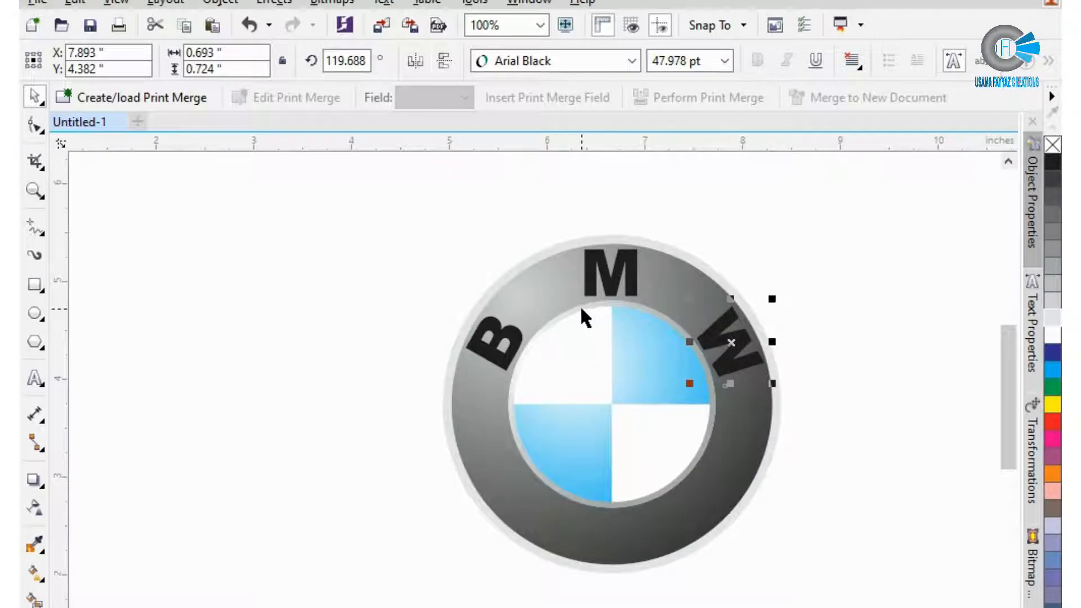
pyautogui.scroll(-2, 582, 308)
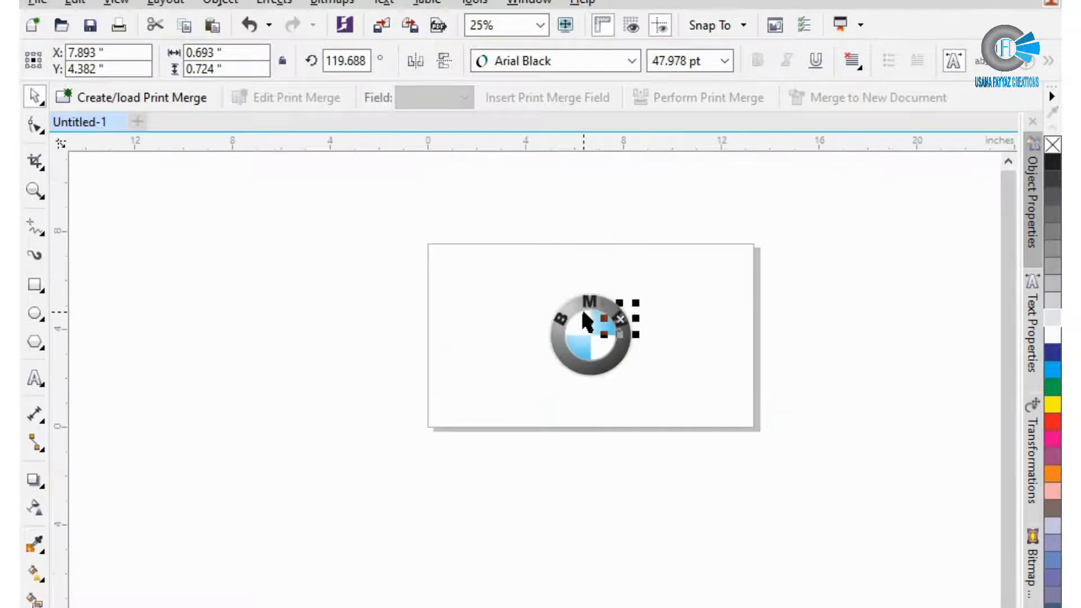
pyautogui.scroll(2, 663, 299)
pyautogui.click(658, 331)
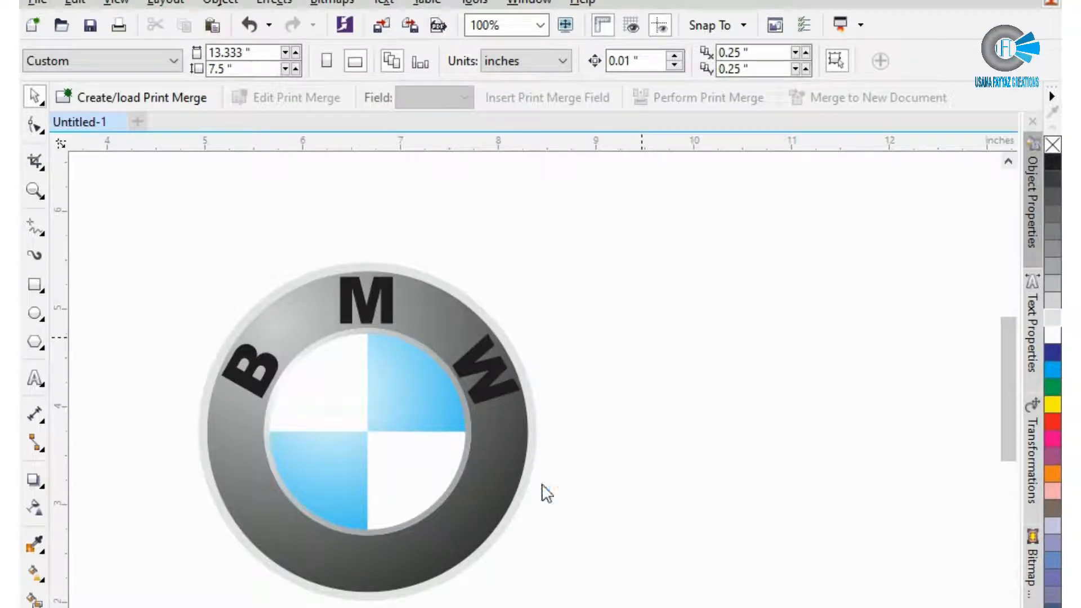
# Import the 800px-BMW_logo_(2020,_grey).svg PNG from New folder (2) on the Desktop and place it to the right of the drawn logo
pyautogui.hotkey('ctrl', 'o')
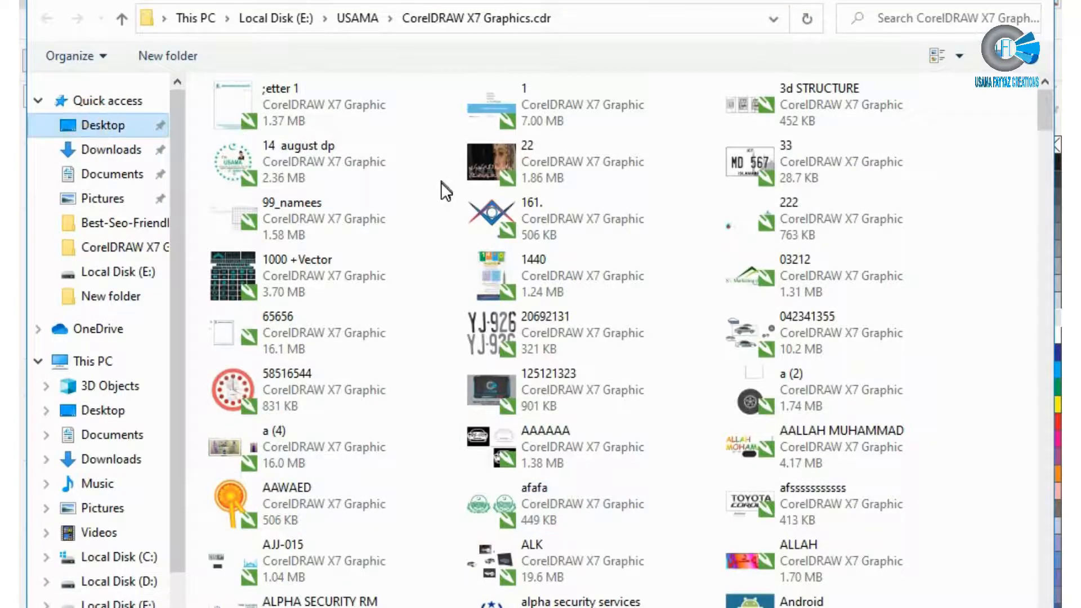
pyautogui.doubleClick(474, 138)
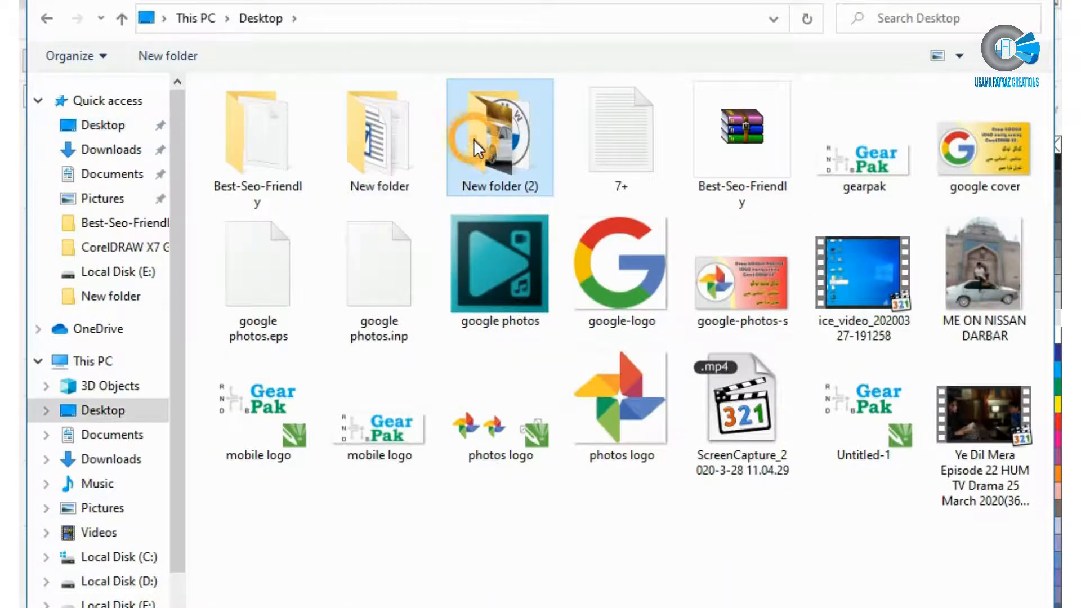
pyautogui.doubleClick(370, 255)
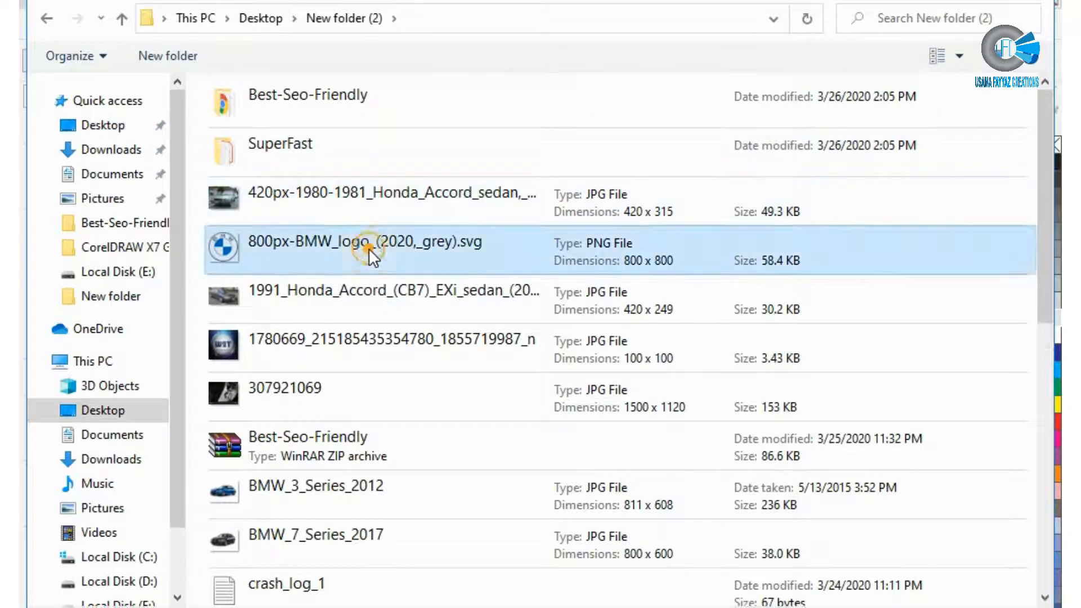
pyautogui.click(690, 293)
pyautogui.moveTo(956, 523); pyautogui.dragTo(923, 515)
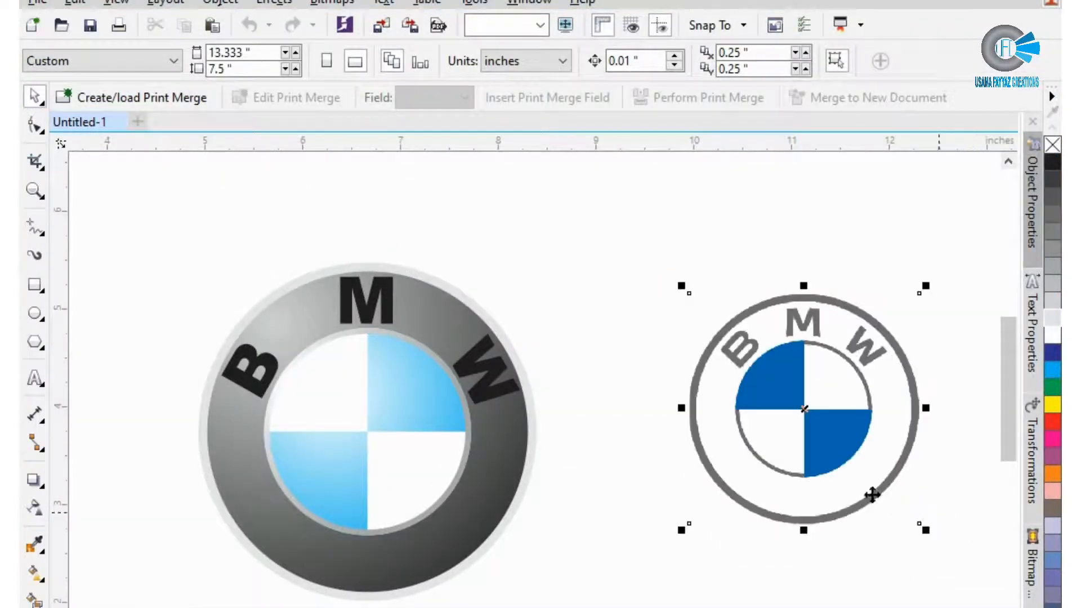
pyautogui.click(645, 517)
# Mirror the blue and white quadrant circle horizontally so its blue quadrants match the reference logo
pyautogui.click(411, 417)
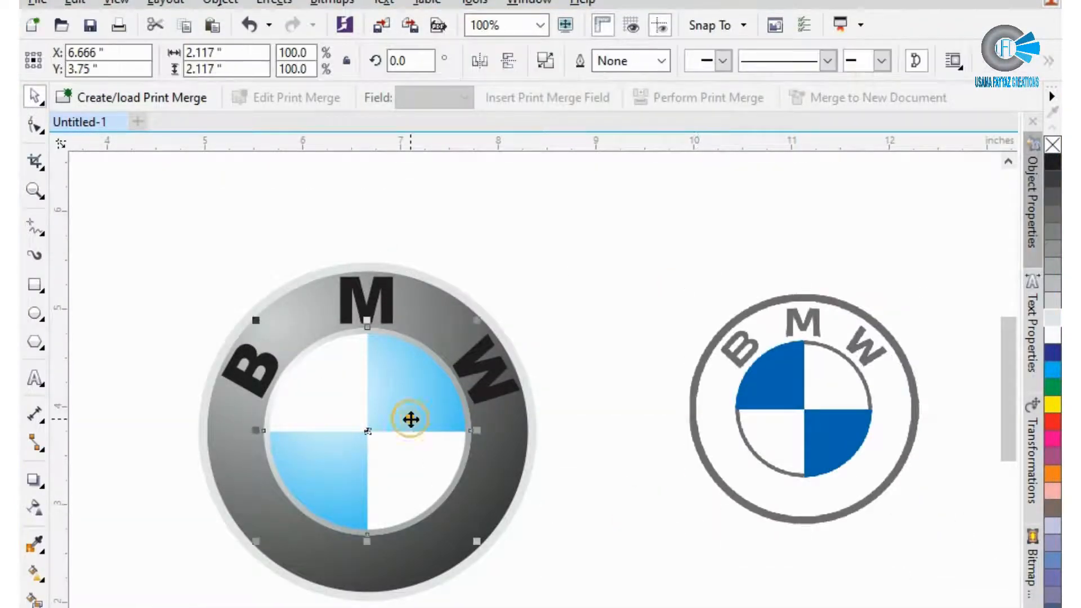
pyautogui.click(482, 58)
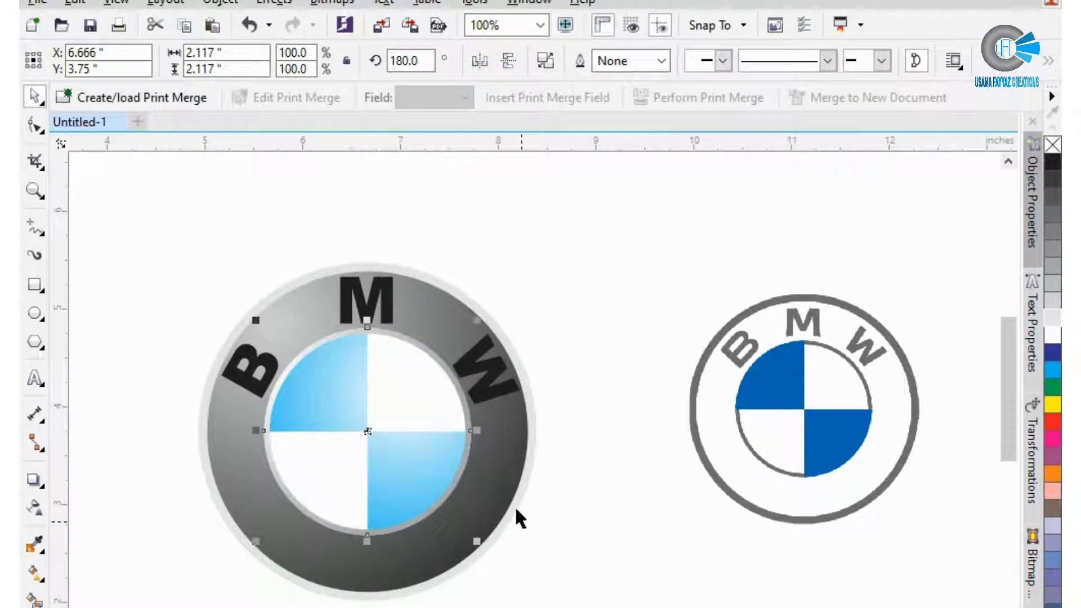
# Align the centers of the B and the W horizontally, and nudge the B slightly down on the ring
pyautogui.click(251, 383)
pyautogui.keyDown('shift'); pyautogui.click(485, 373); pyautogui.keyUp('shift')
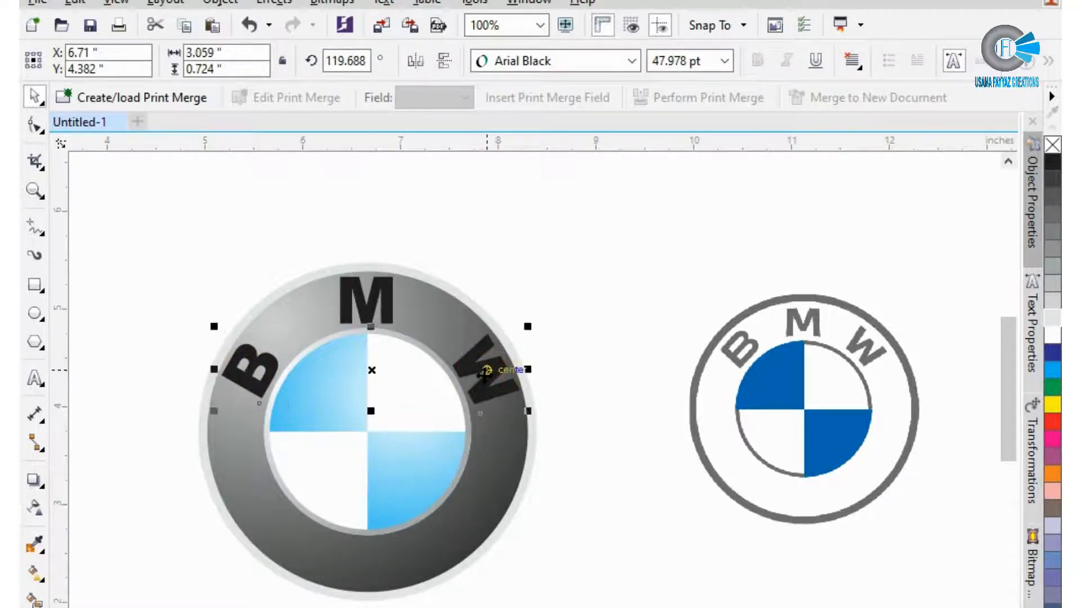
pyautogui.click(549, 260)
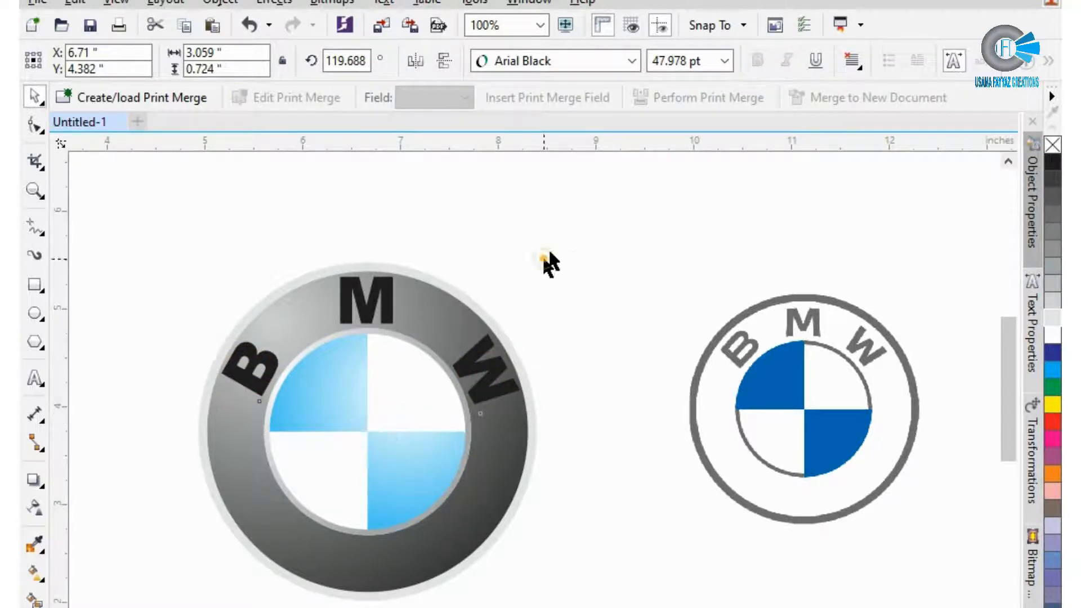
pyautogui.click(262, 388)
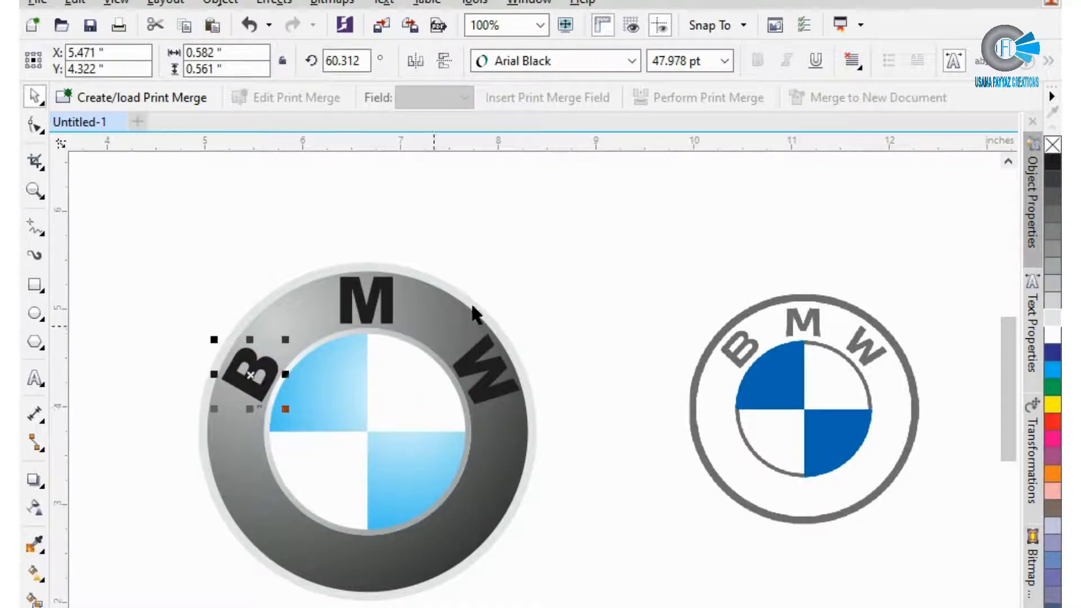
# Move the imported reference logo closer to the gradient logo, just to the right of its outer ring
pyautogui.click(529, 274)
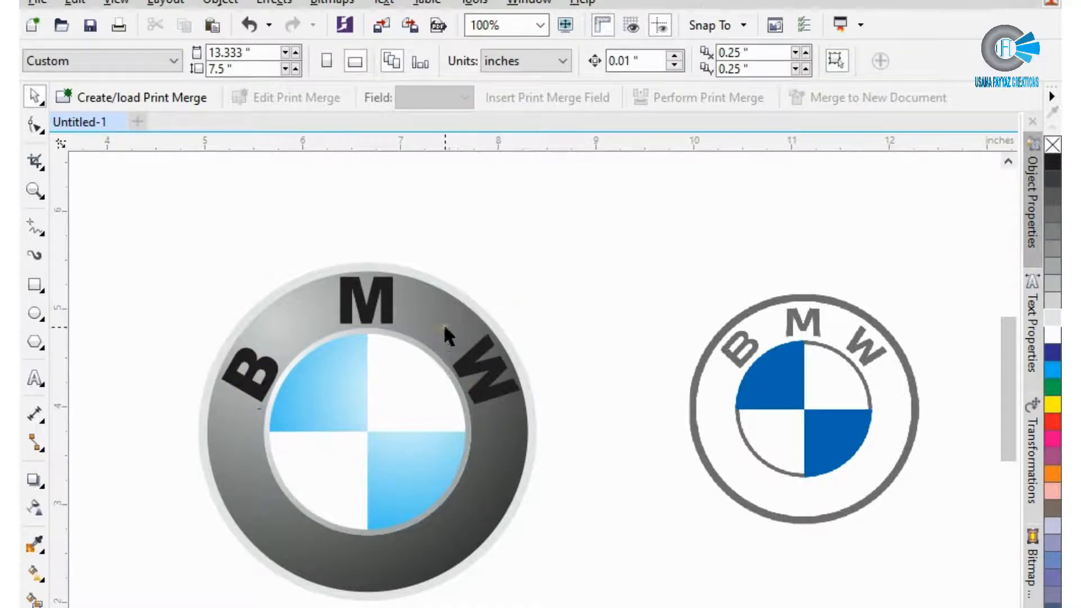
pyautogui.click(445, 328)
pyautogui.click(551, 237)
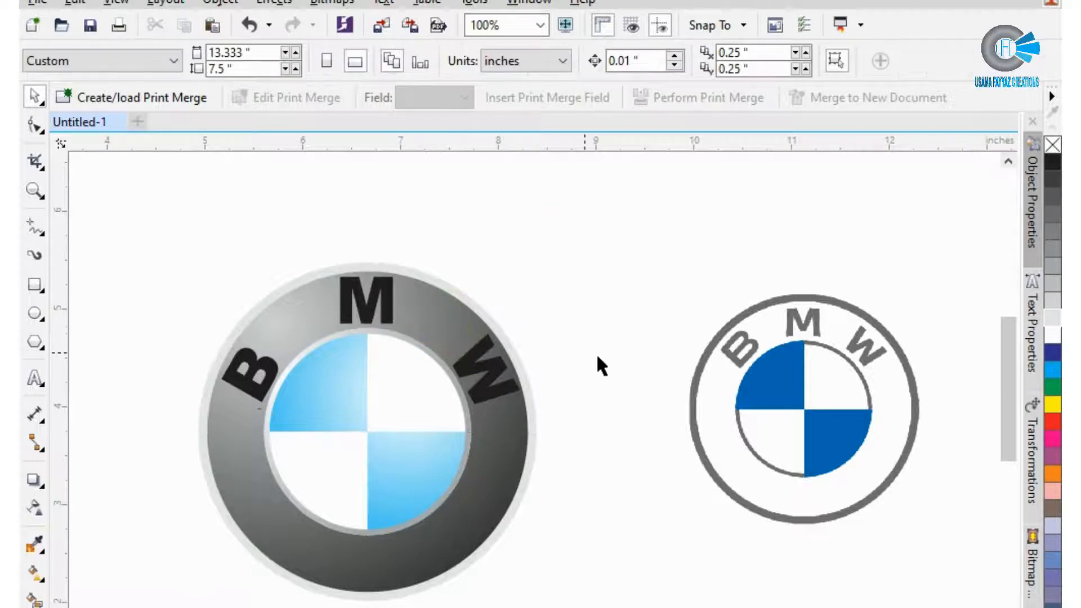
pyautogui.click(750, 376)
pyautogui.moveTo(780, 379); pyautogui.dragTo(650, 407)
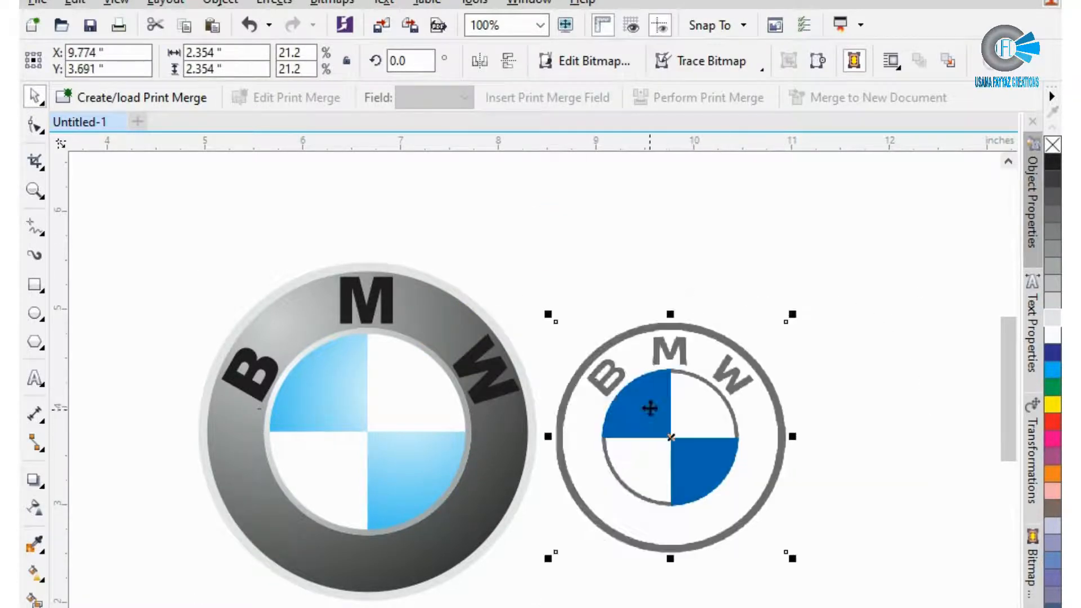
pyautogui.scroll(-2, 303, 295)
pyautogui.scroll(1, 463, 313)
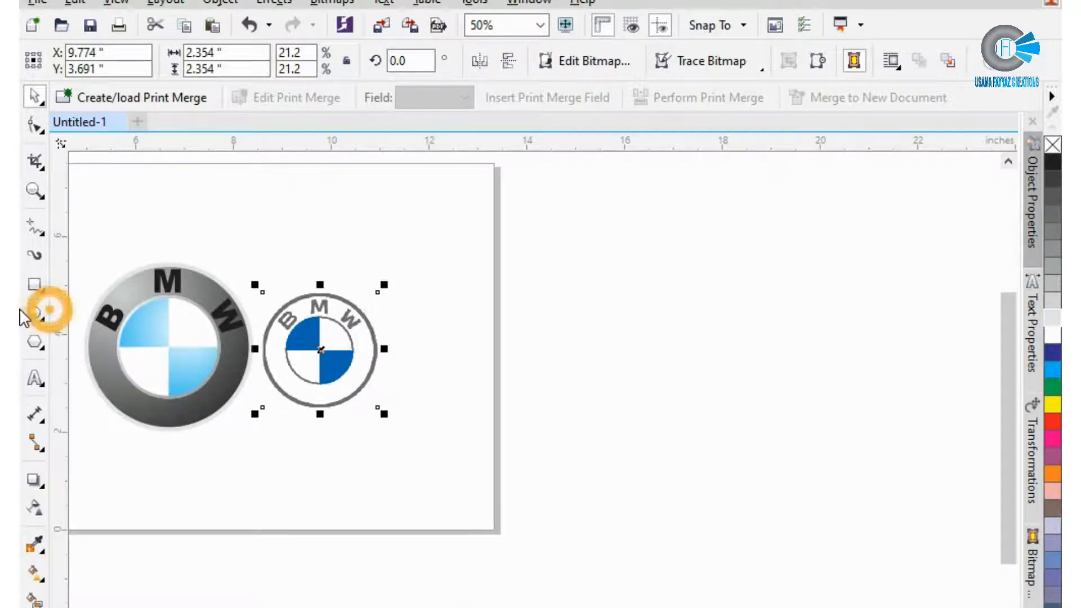
# Draw a circle about 2.083 inches in diameter to the right of the reference logo
pyautogui.click(38, 311)
pyautogui.moveTo(445, 348); pyautogui.dragTo(495, 402)
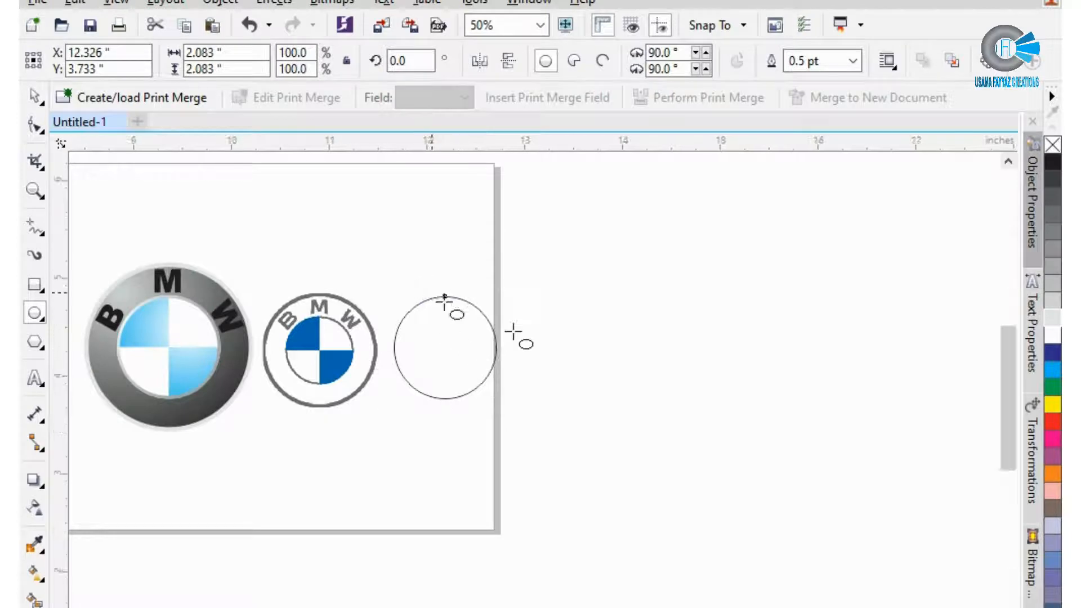
pyautogui.scroll(4, 428, 338)
pyautogui.scroll(-1, 293, 279)
pyautogui.scroll(-2, 294, 279)
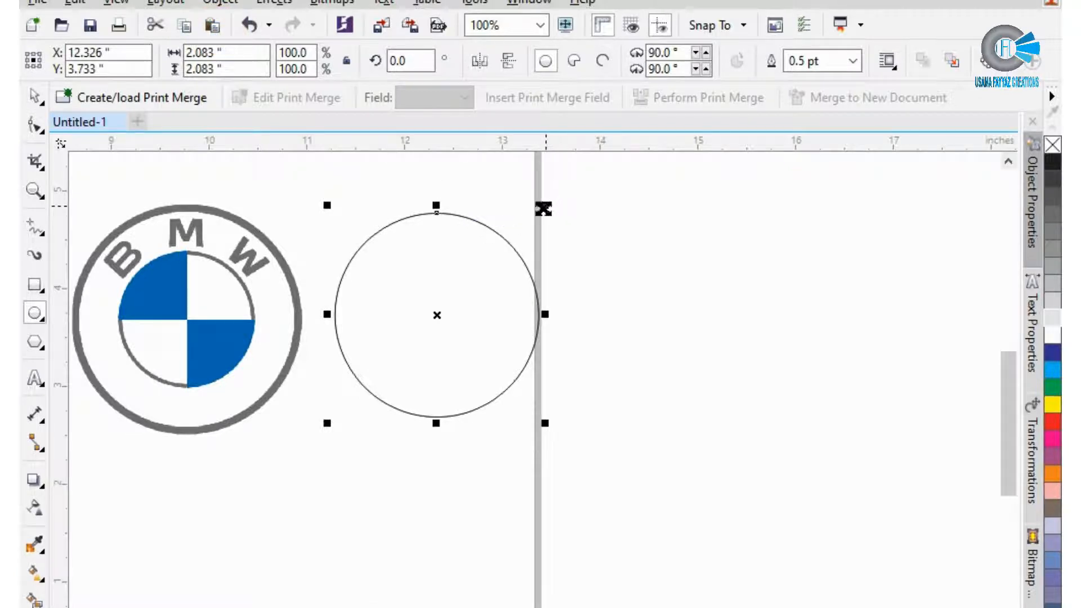
# Add a slightly smaller concentric copy inside the new circle and combine both circles into a thin ring
pyautogui.keyDown('shift'); pyautogui.moveTo(544, 206); pyautogui.dragTo(539, 213); pyautogui.keyUp('shift')
pyautogui.scroll(2, 466, 219)
pyautogui.moveTo(462, 222); pyautogui.dragTo(462, 222)
pyautogui.press('space')
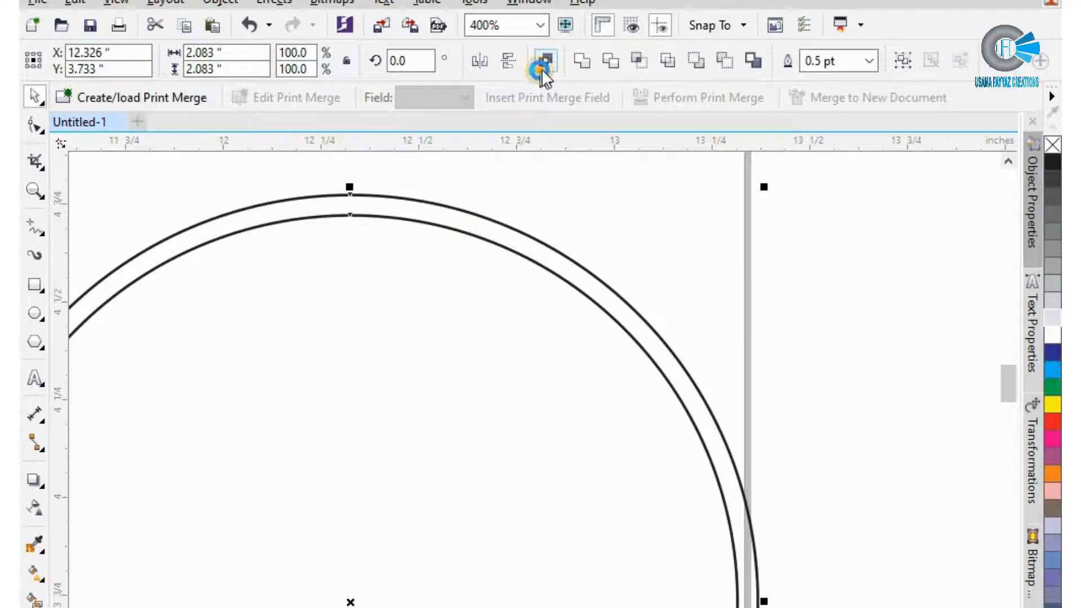
pyautogui.click(541, 68)
pyautogui.scroll(-2, 802, 281)
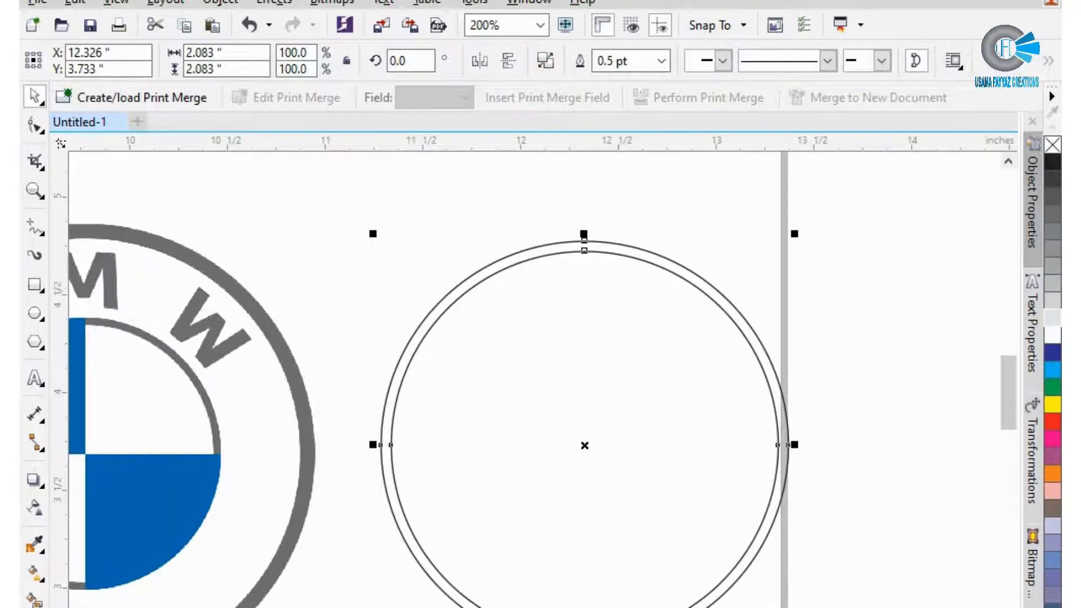
# Sample the gray #6F6F6F from the reference logo's outer ring and fill the new ring with it
pyautogui.click(35, 545)
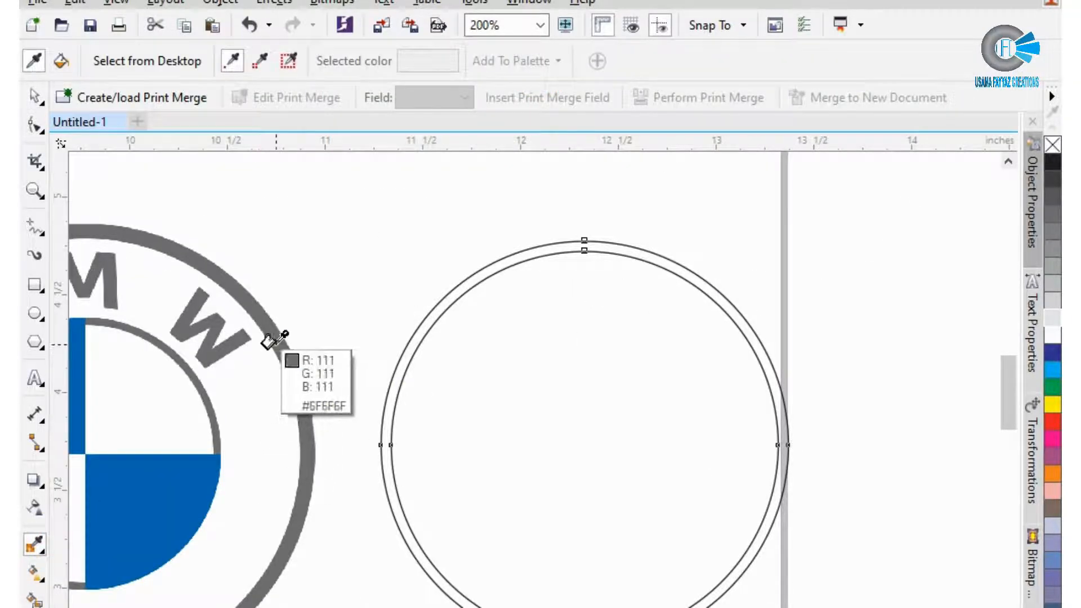
pyautogui.click(276, 338)
pyautogui.click(405, 360)
pyautogui.press('space')
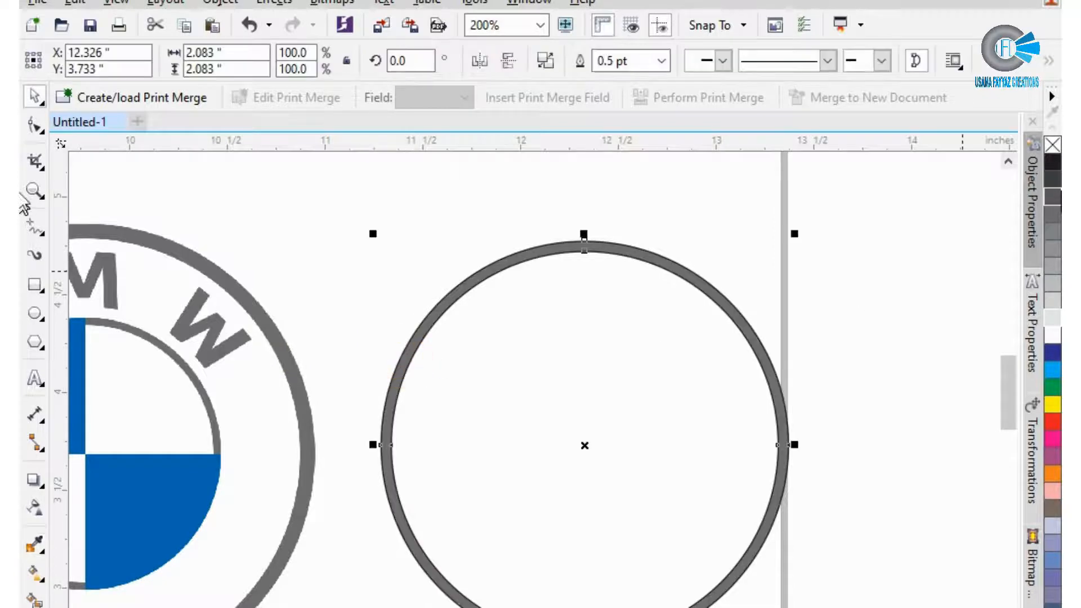
# Remove the new ring's outline and clear its fill, refilling it with the sampled gray
pyautogui.click(1053, 147)
pyautogui.click(841, 301)
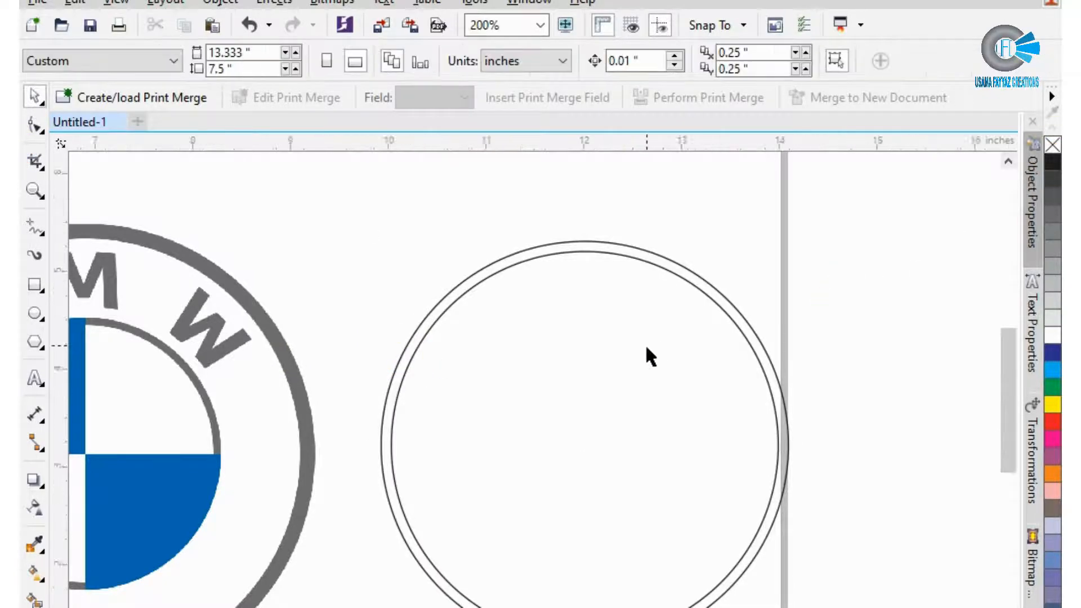
pyautogui.scroll(-4, 646, 347)
pyautogui.scroll(2, 645, 347)
pyautogui.click(664, 307)
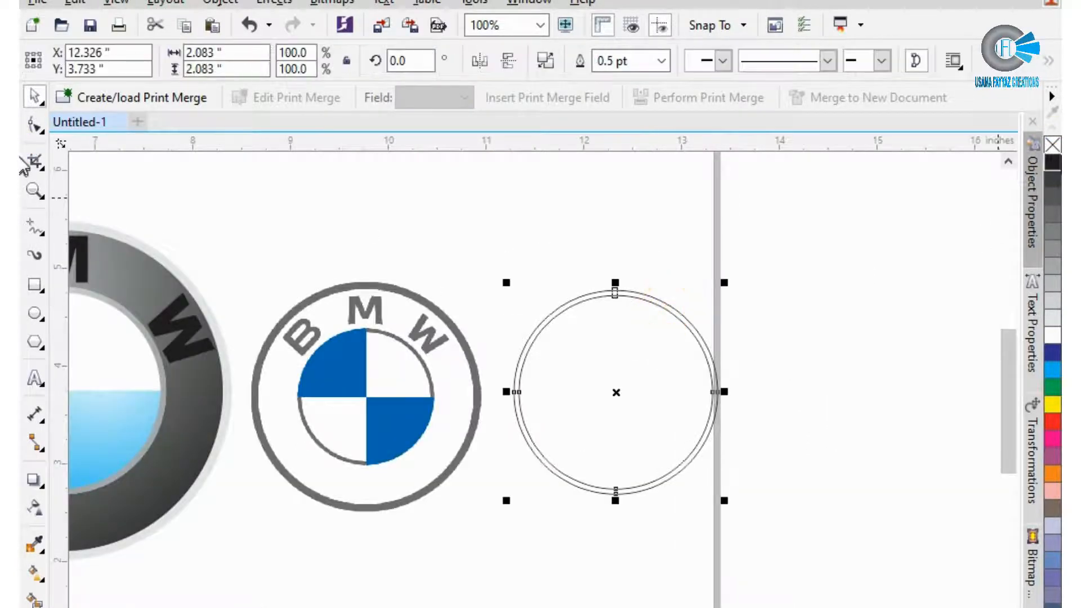
pyautogui.rightClick(1053, 145)
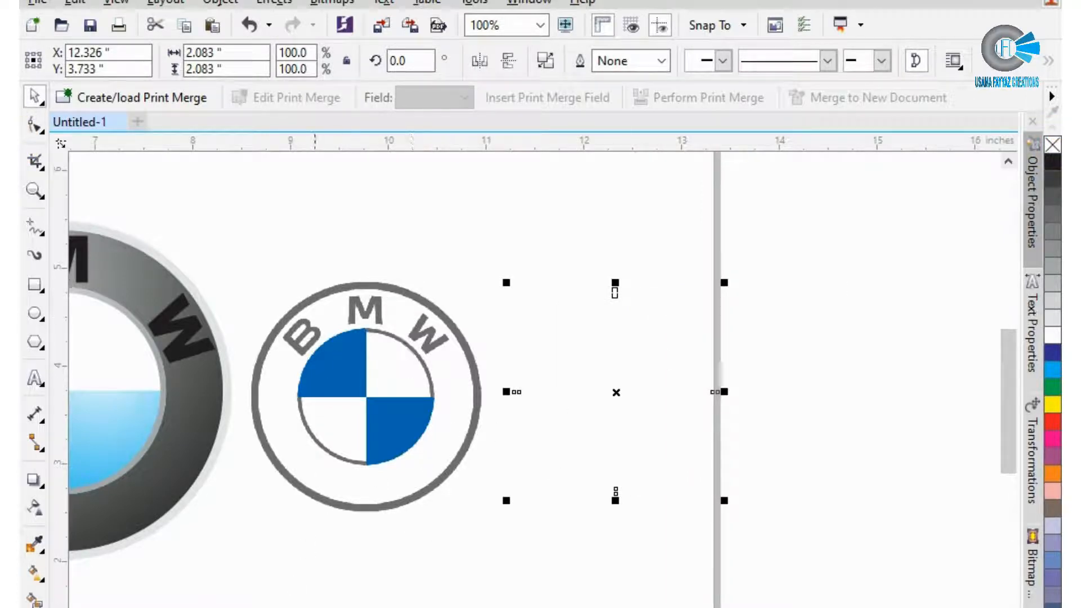
pyautogui.click(309, 607)
pyautogui.click(528, 302)
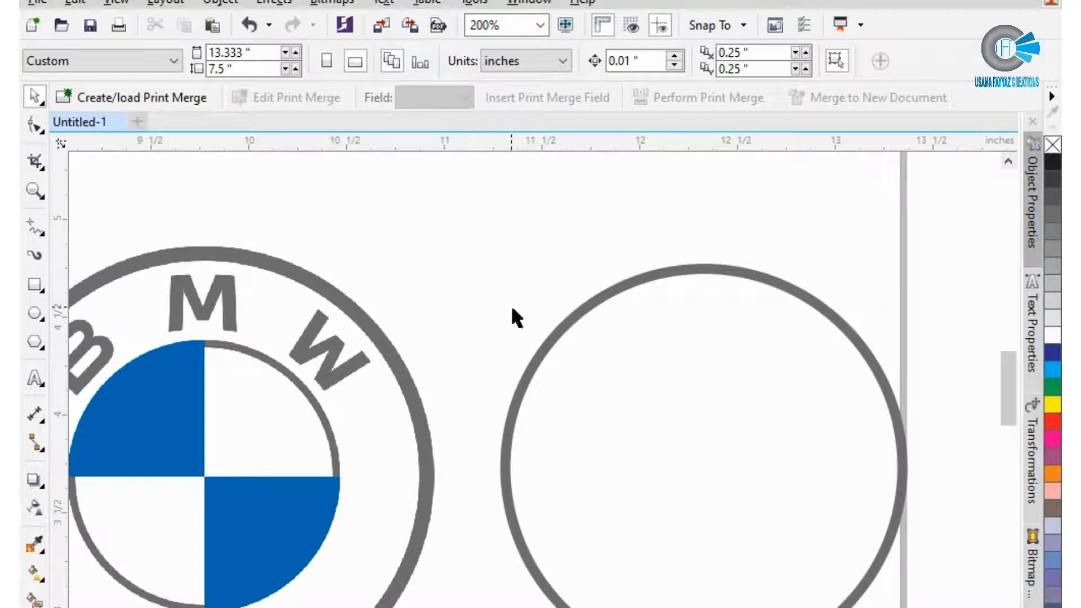
# Duplicate the gray ring in place and scale the copy about its center to about 1.182 inches as the inner ring
pyautogui.click(652, 360)
pyautogui.click(650, 275)
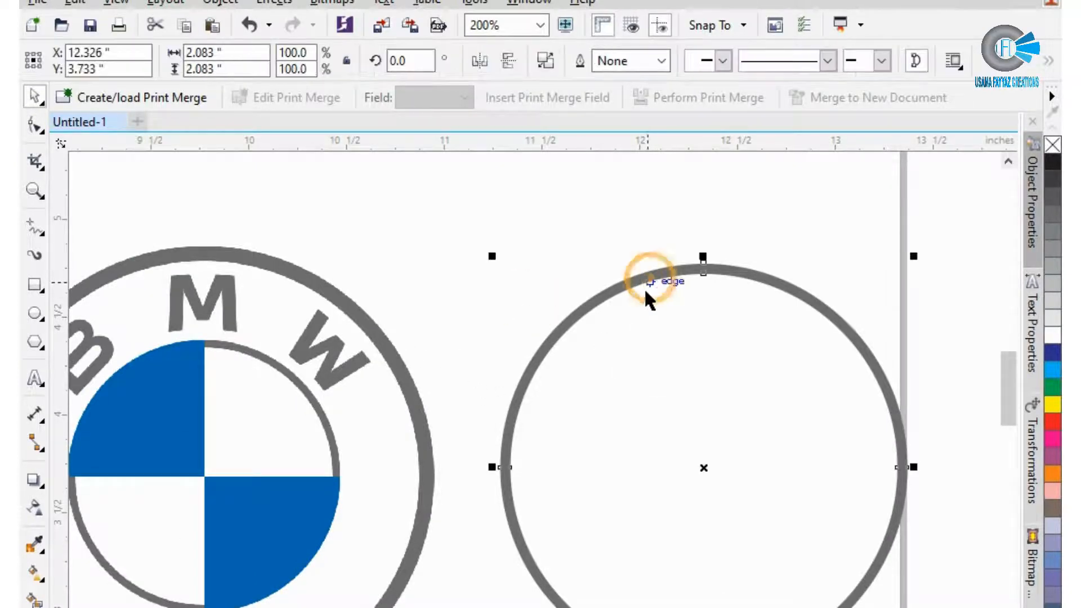
pyautogui.hotkey('ctrl', 'c')
pyautogui.hotkey('ctrl', 'v')
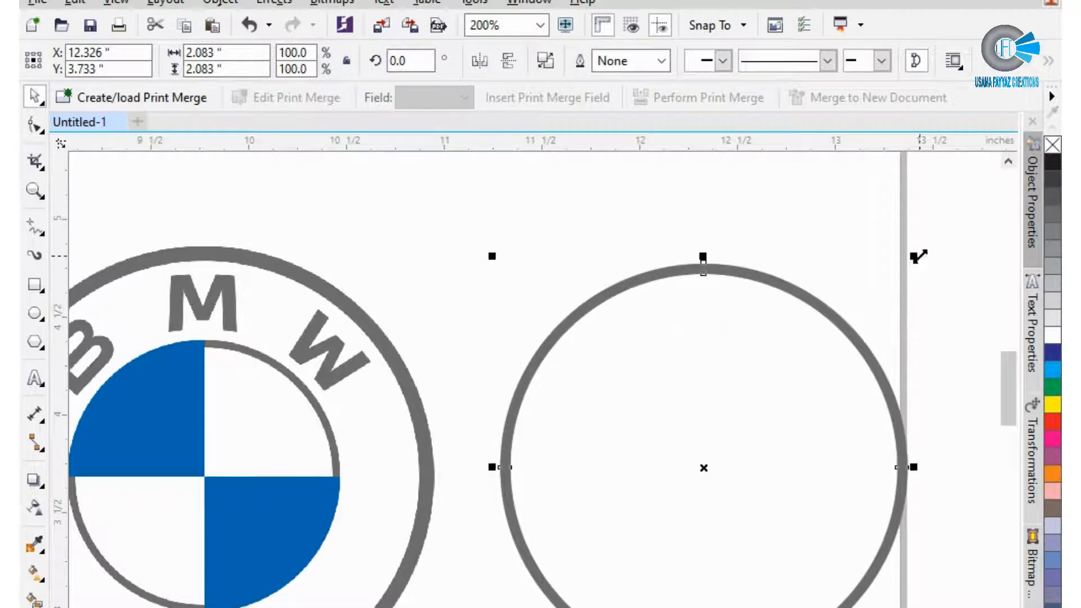
pyautogui.moveTo(919, 256); pyautogui.dragTo(857, 350)
pyautogui.click(560, 293)
# Try to draw a horizontal and a vertical freehand line across the two rings through their center
pyautogui.scroll(-3, 558, 282)
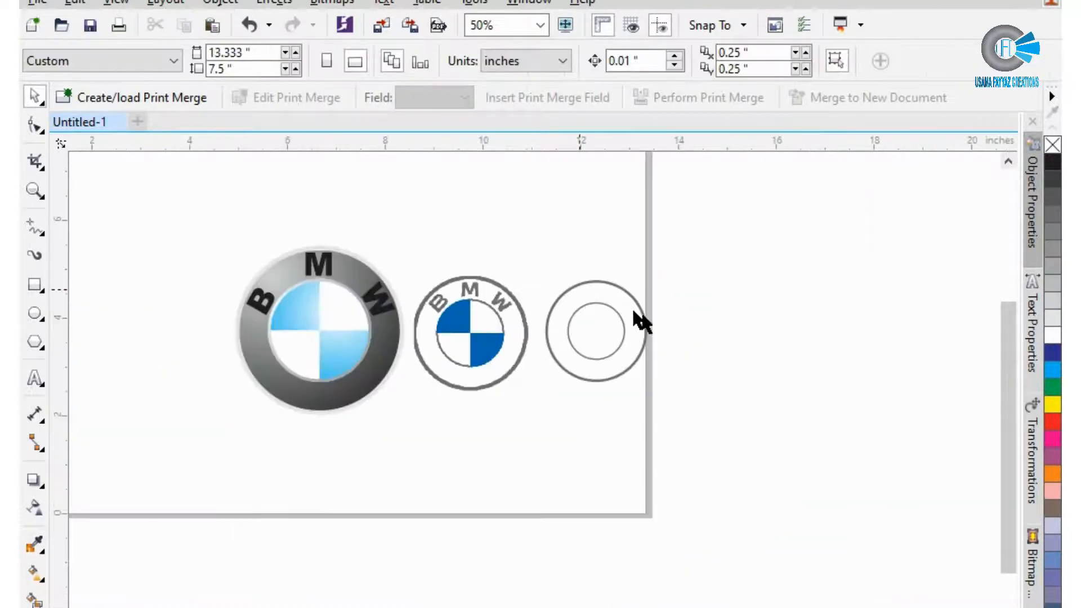
pyautogui.scroll(2, 657, 319)
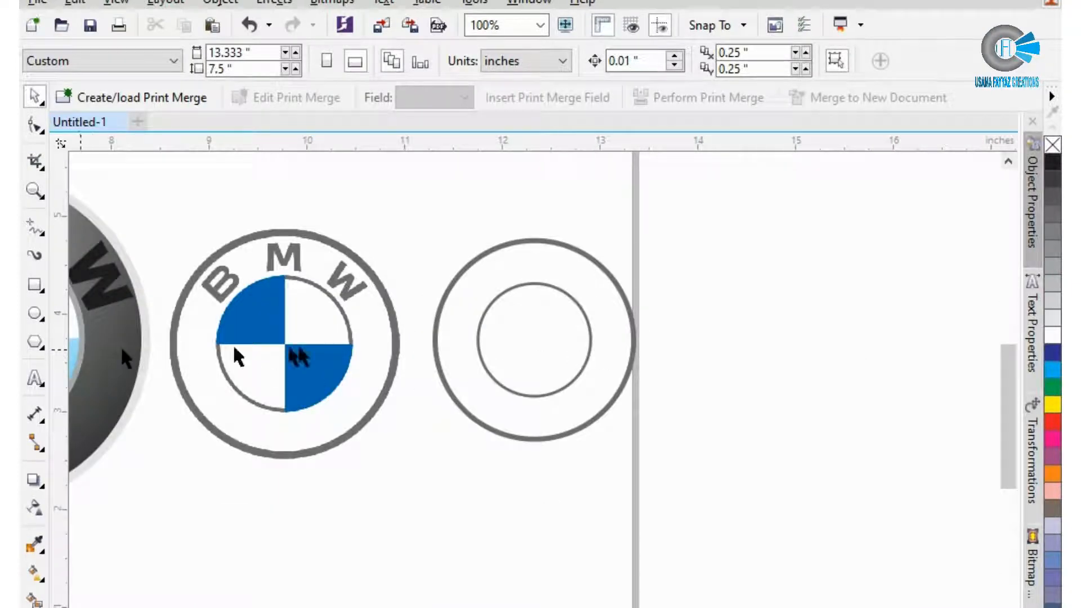
pyautogui.click(35, 227)
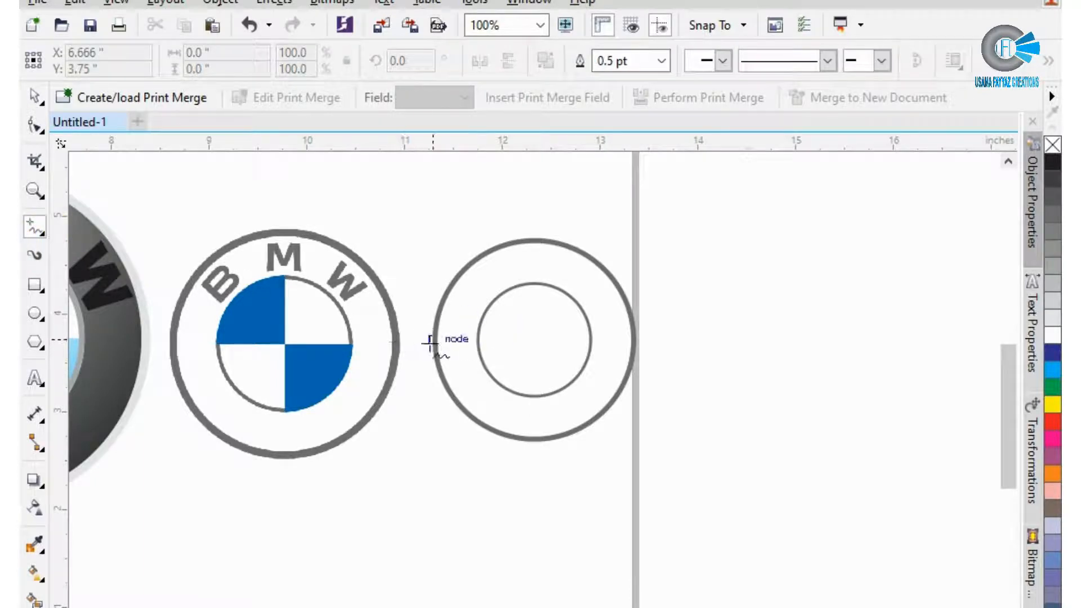
pyautogui.click(430, 340)
pyautogui.click(688, 343)
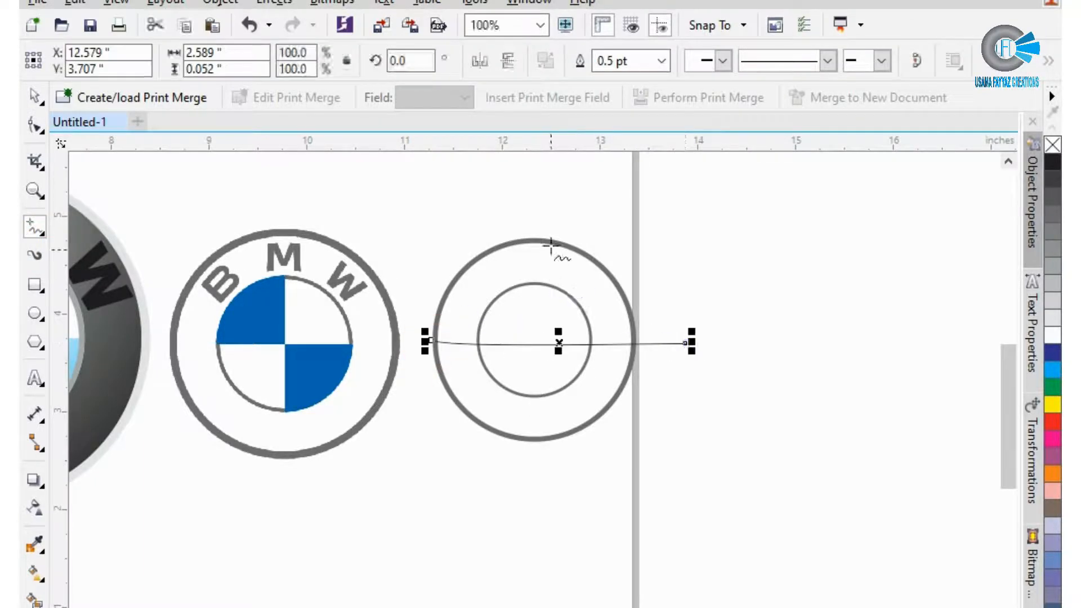
pyautogui.click(534, 238)
pyautogui.click(535, 471)
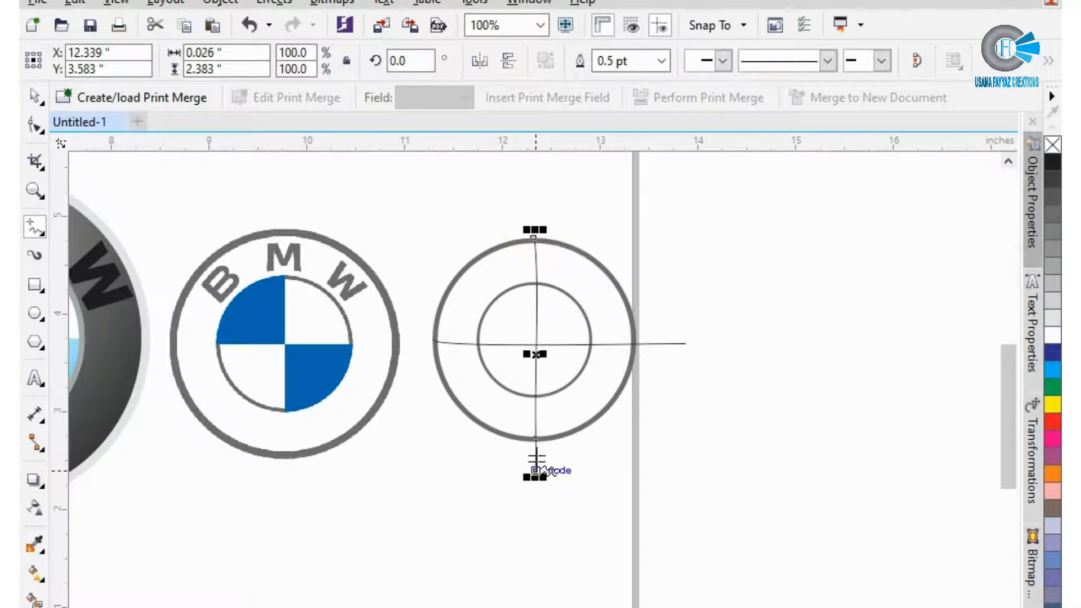
# Delete both the vertical and the horizontal freehand lines crossing the rings
pyautogui.scroll(1, 526, 233)
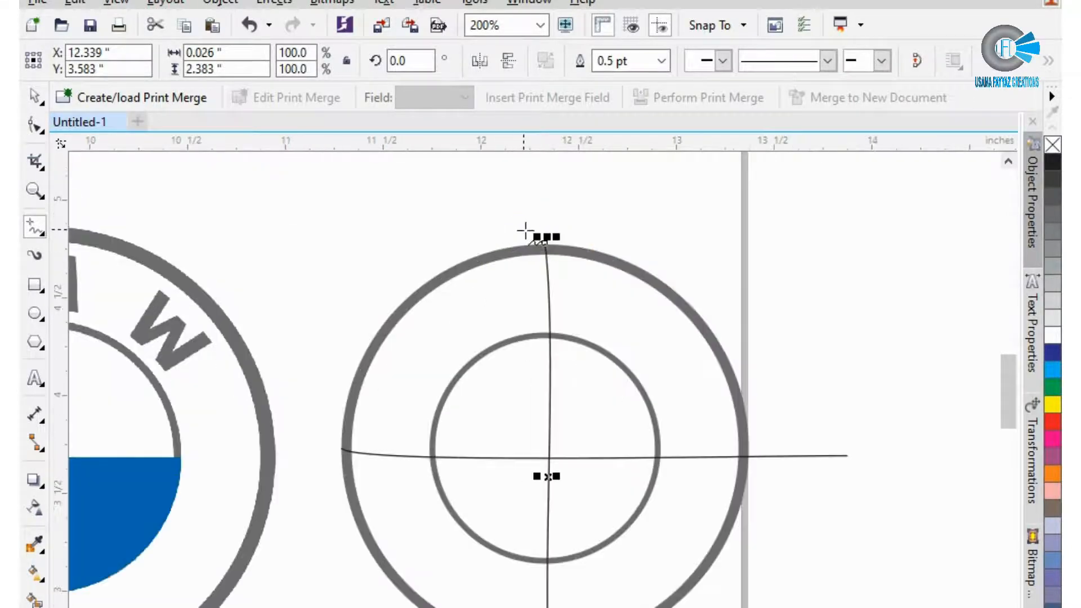
pyautogui.press('Delete')
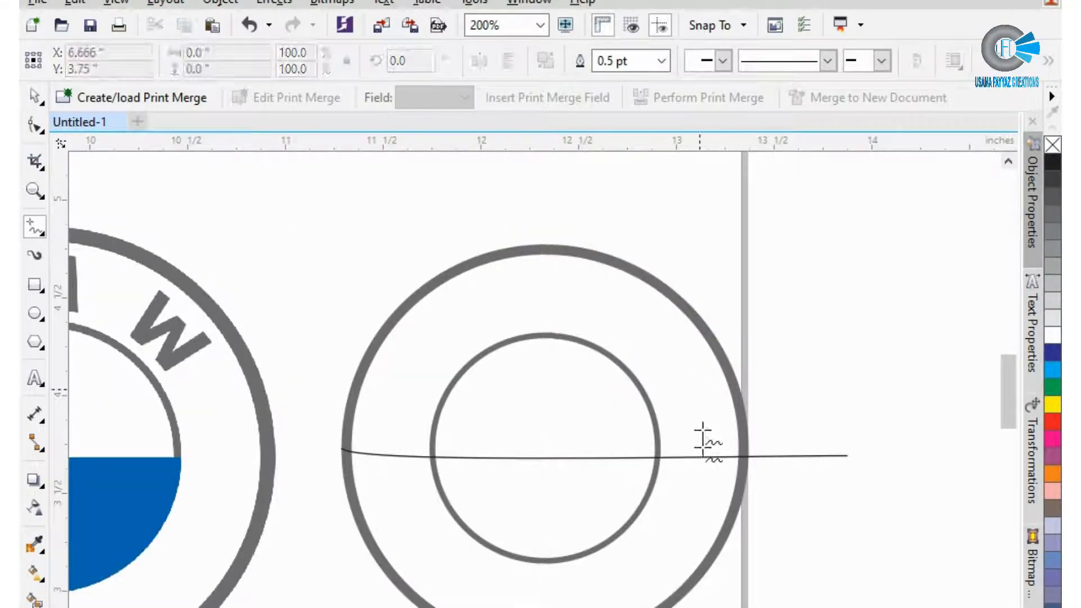
pyautogui.press('space')
pyautogui.click(772, 456)
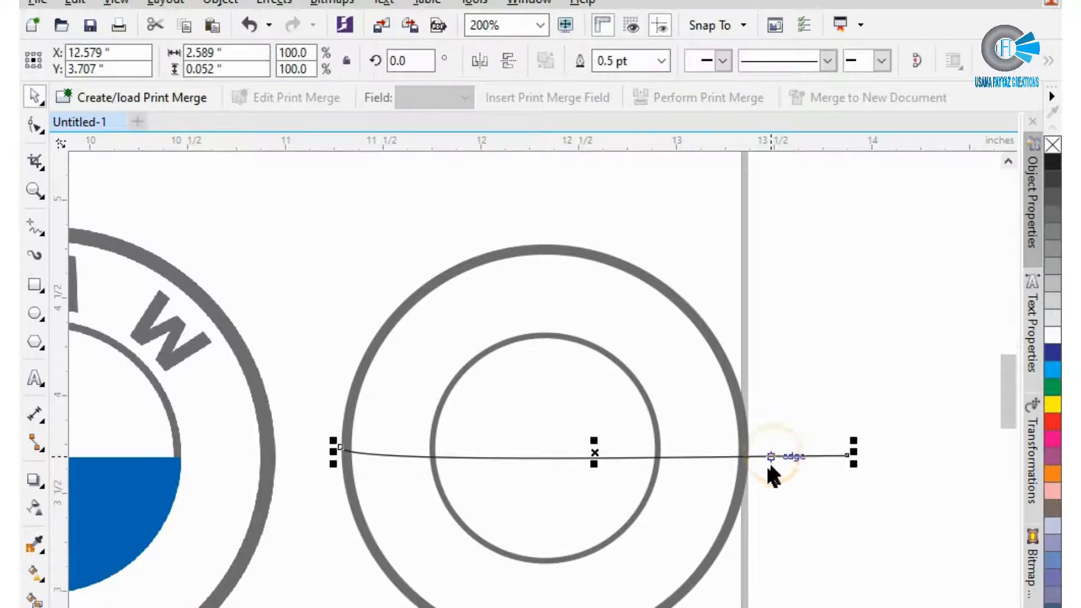
pyautogui.press('Delete')
# Draw a straight horizontal line about 2.5 inches long and a straight vertical line about 2.352 inches long through the rings' center
pyautogui.press('space')
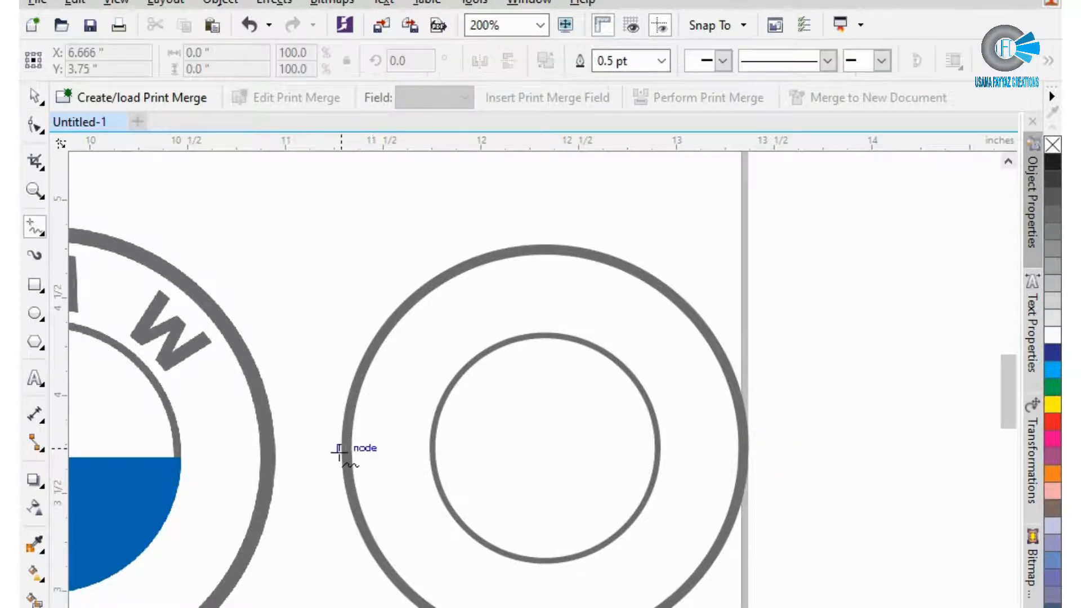
pyautogui.click(339, 449)
pyautogui.keyDown('ctrl'); pyautogui.click(829, 432); pyautogui.keyUp('ctrl')
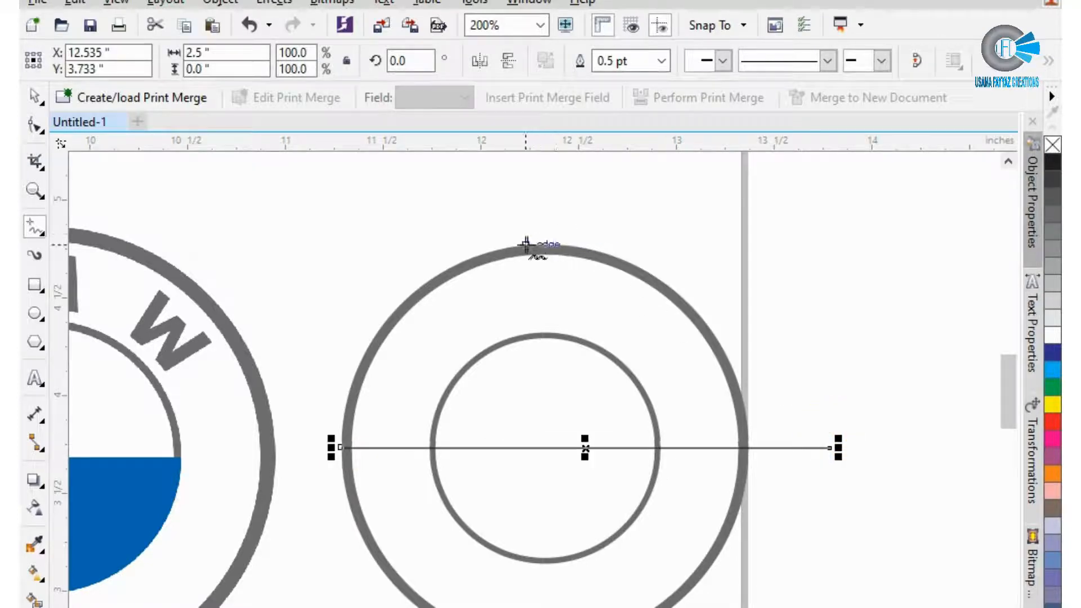
pyautogui.click(542, 245)
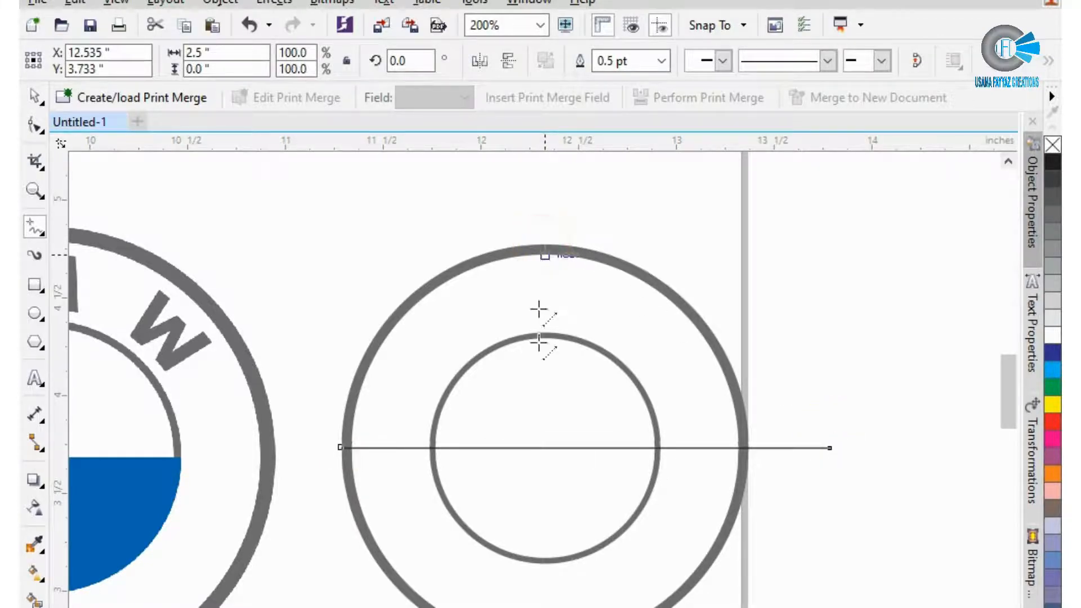
pyautogui.keyDown('ctrl'); pyautogui.click(550, 589); pyautogui.keyUp('ctrl')
# Enlarge the inner gray ring about its center to about 1.237 inches
pyautogui.scroll(-1, 360, 415)
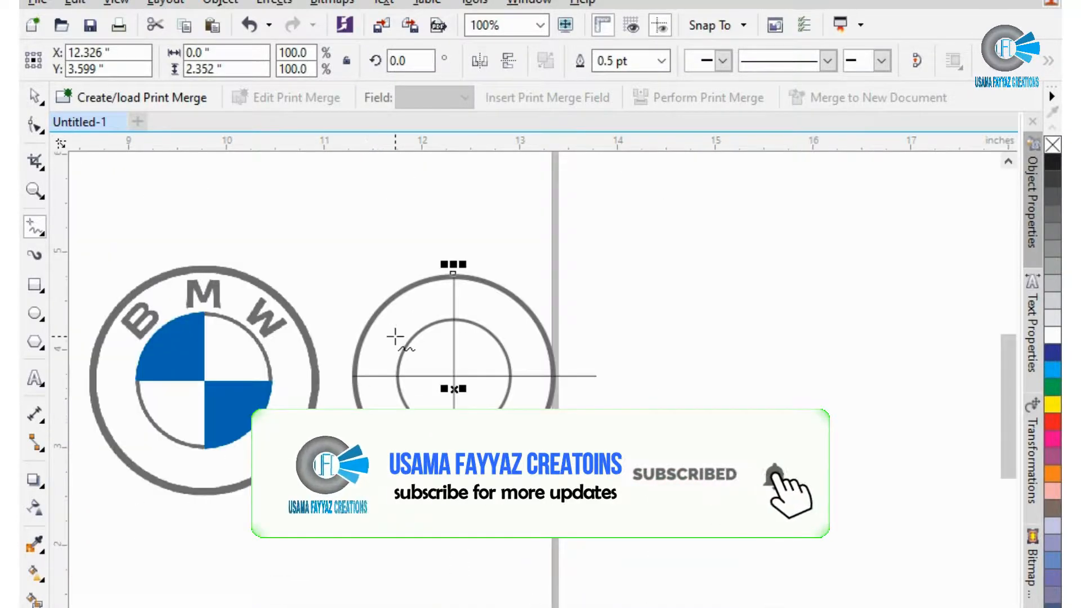
pyautogui.scroll(1, 396, 333)
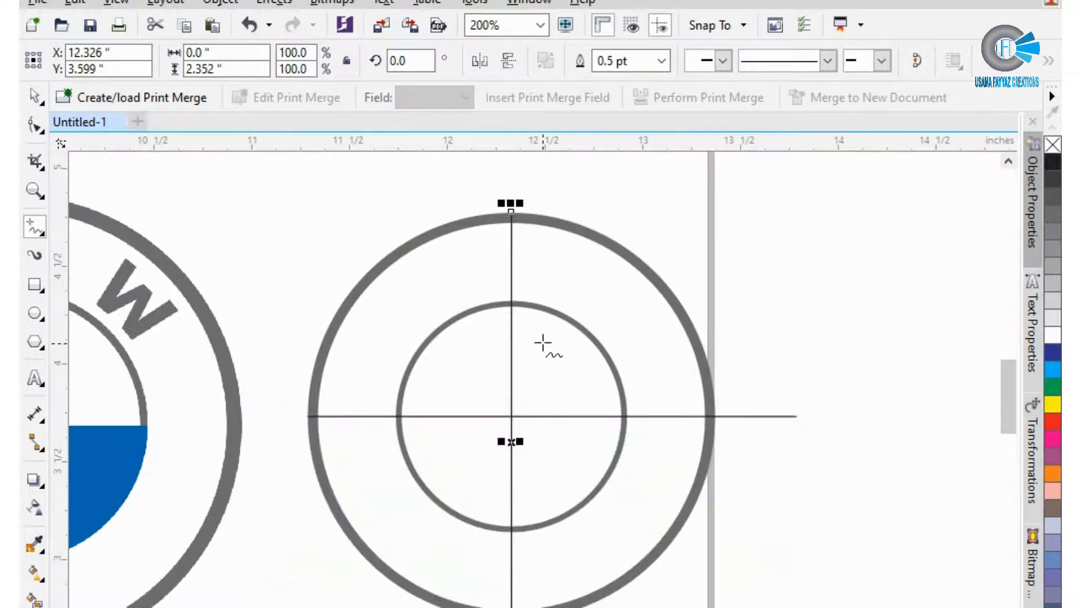
pyautogui.click(583, 326)
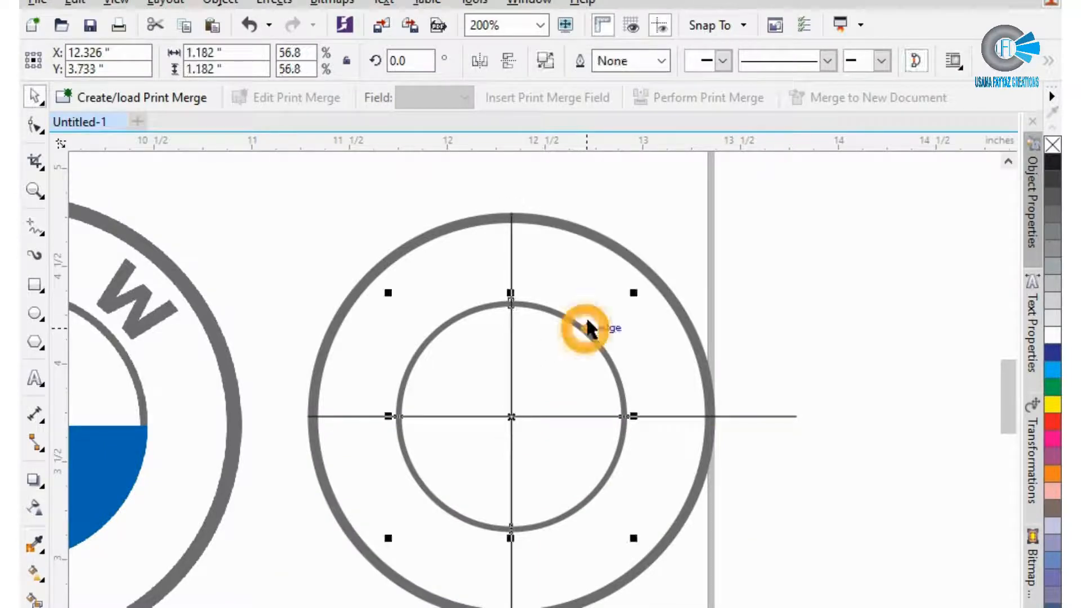
pyautogui.scroll(2, 621, 294)
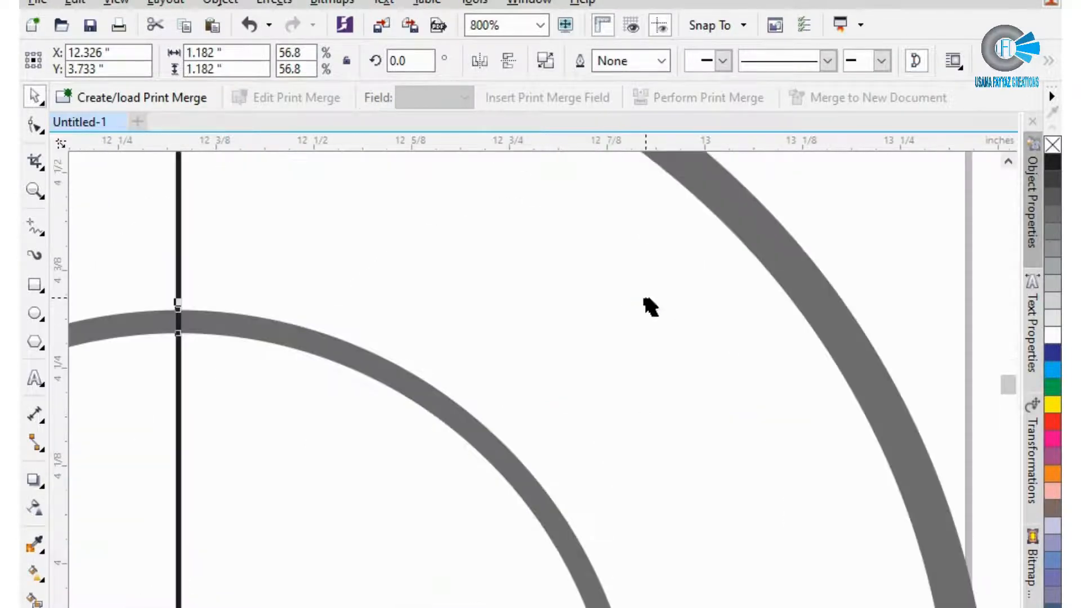
pyautogui.moveTo(647, 302); pyautogui.dragTo(687, 290)
pyautogui.scroll(-2, 653, 309)
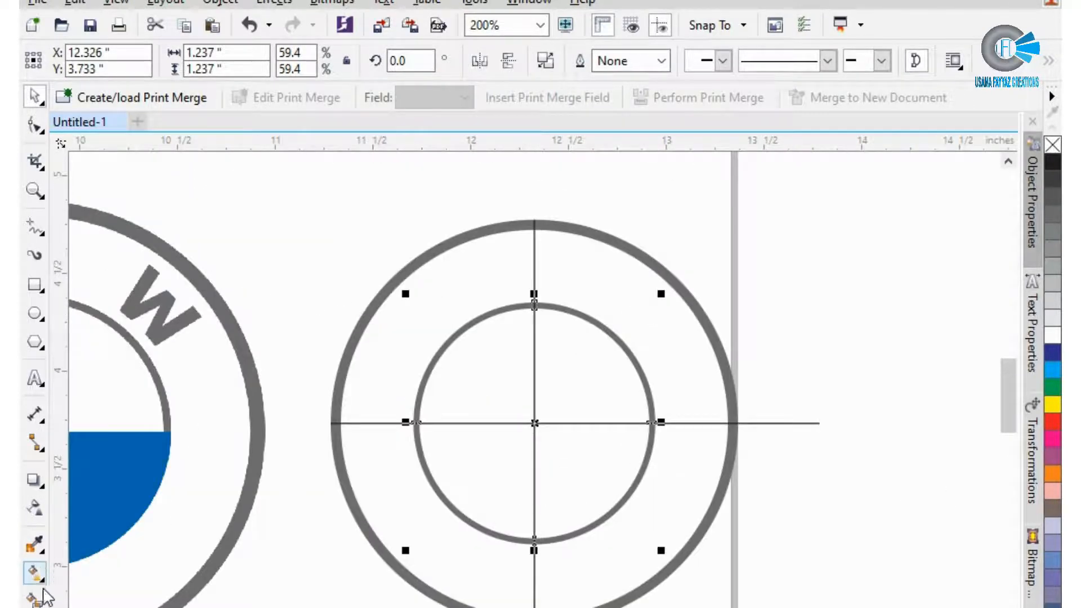
# Fill the upper-left and lower-right quadrants of the inner ring with Smart Fill
pyautogui.click(39, 599)
pyautogui.click(487, 411)
pyautogui.click(561, 465)
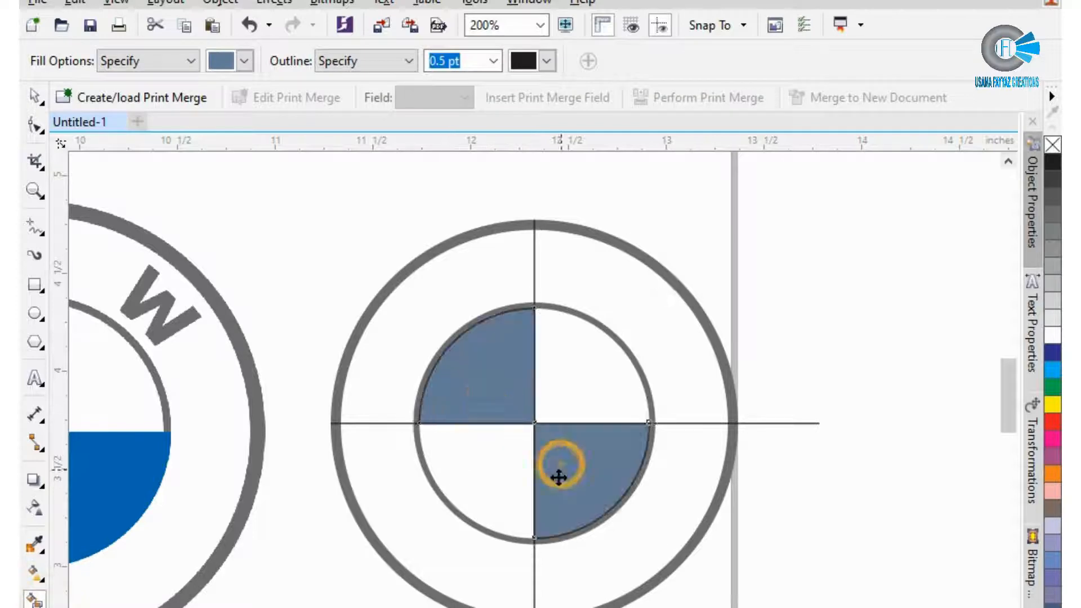
pyautogui.press('space')
# Delete the horizontal guide line crossing the rings
pyautogui.click(595, 388)
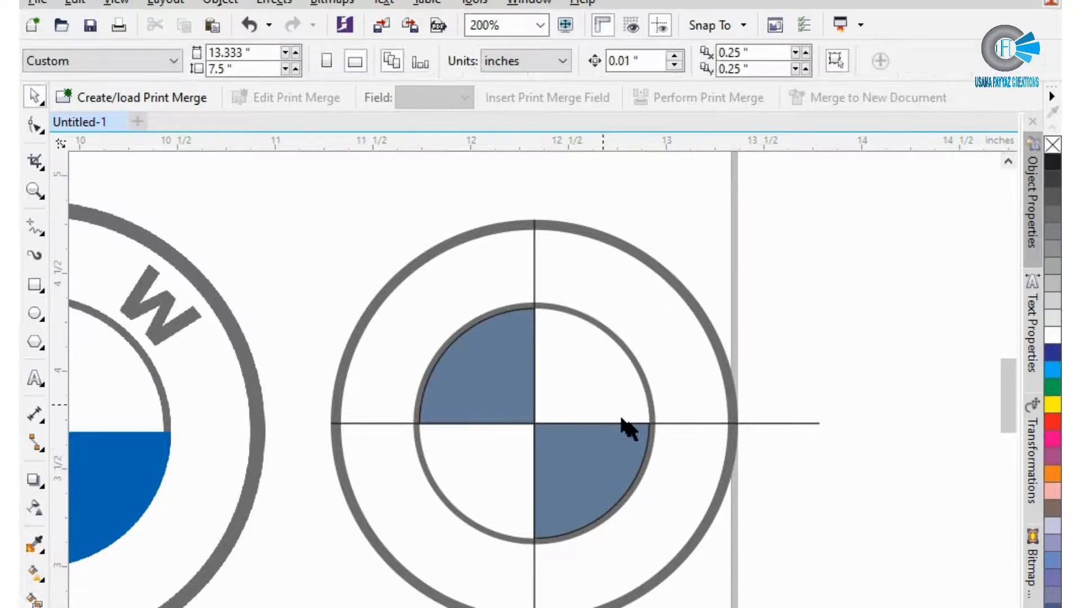
pyautogui.click(690, 423)
pyautogui.press('Delete')
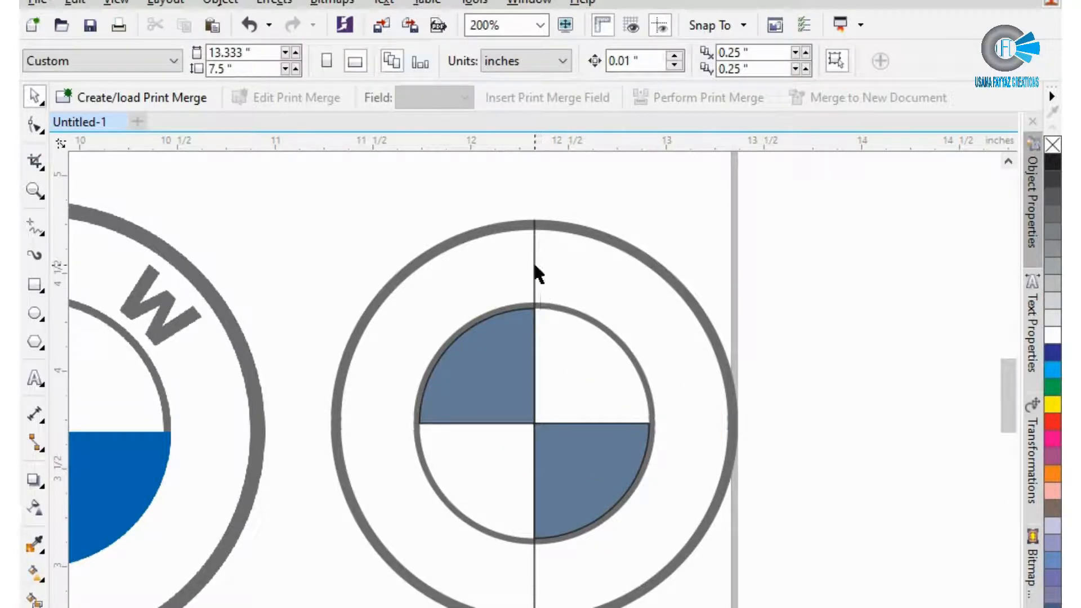
# Delete the vertical guide line and combine the two filled quadrants of the inner ring into one object
pyautogui.click(533, 265)
pyautogui.press('Delete')
pyautogui.click(515, 340)
pyautogui.click(589, 449)
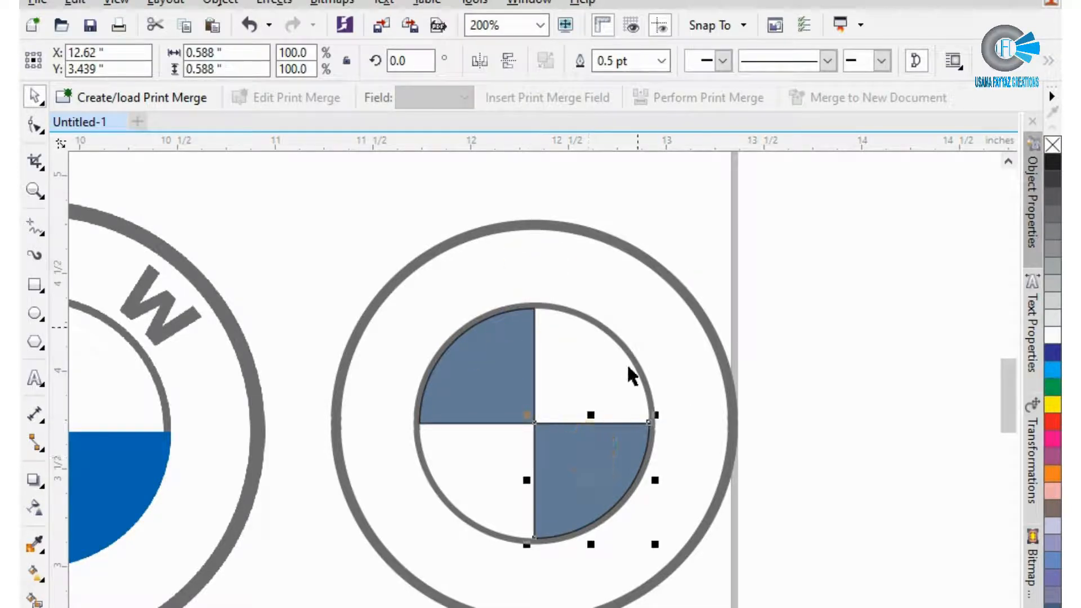
pyautogui.keyDown('shift'); pyautogui.click(494, 361); pyautogui.keyUp('shift')
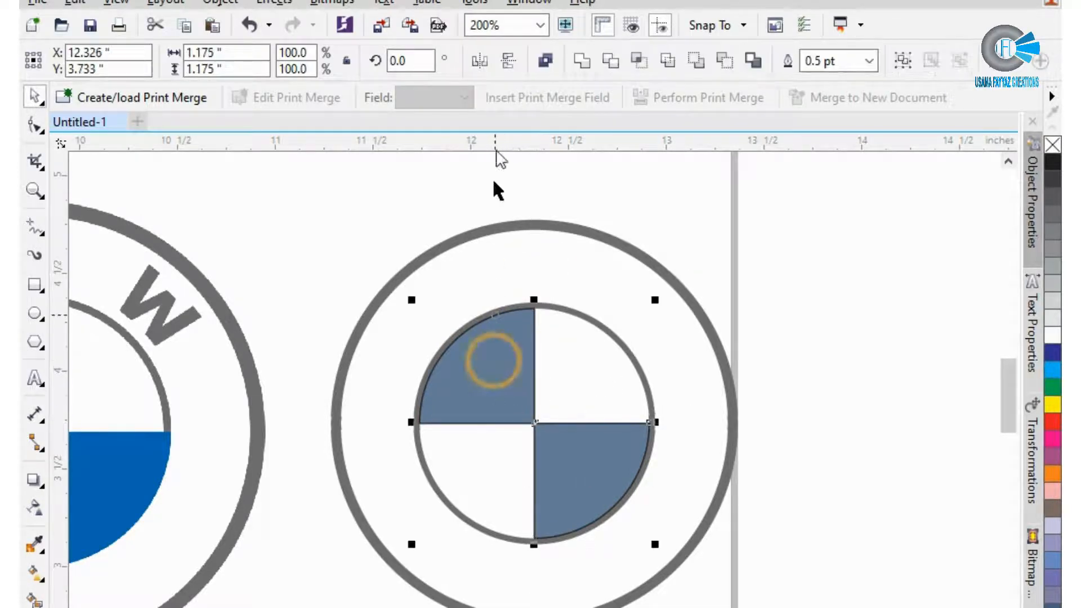
pyautogui.click(545, 60)
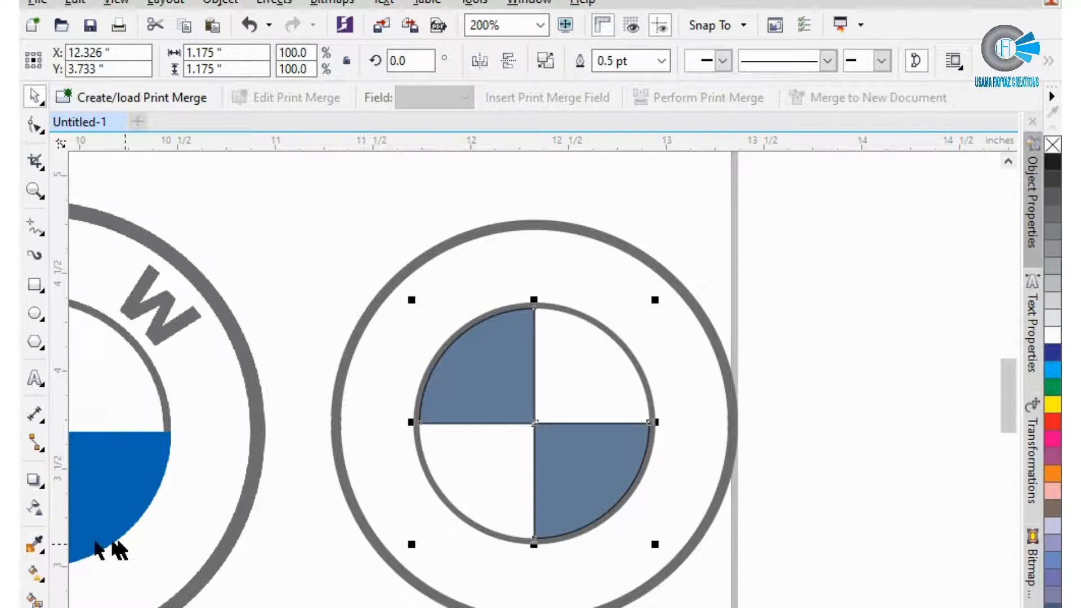
# Apply the reference logo's sampled blue to the combined quadrants and remove their outline
pyautogui.click(39, 546)
pyautogui.click(104, 465)
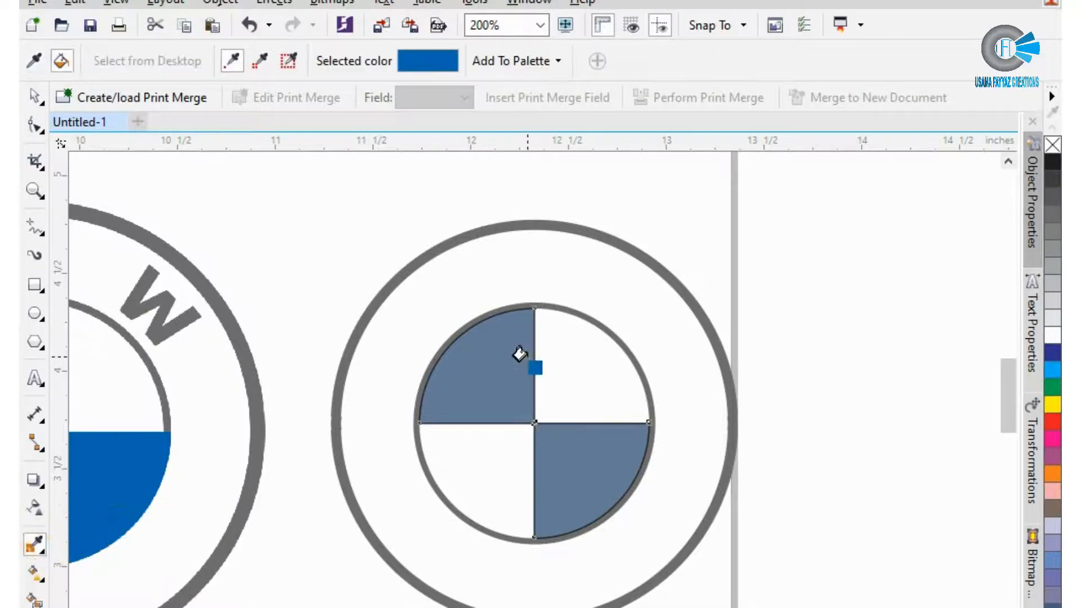
pyautogui.click(513, 374)
pyautogui.press('space')
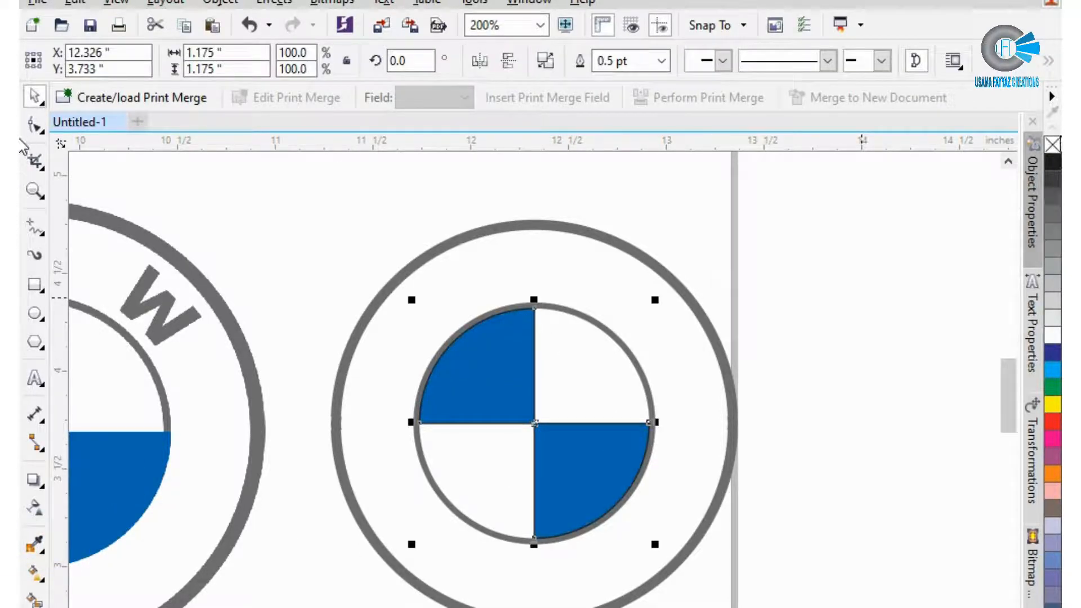
pyautogui.scroll(2, 510, 349)
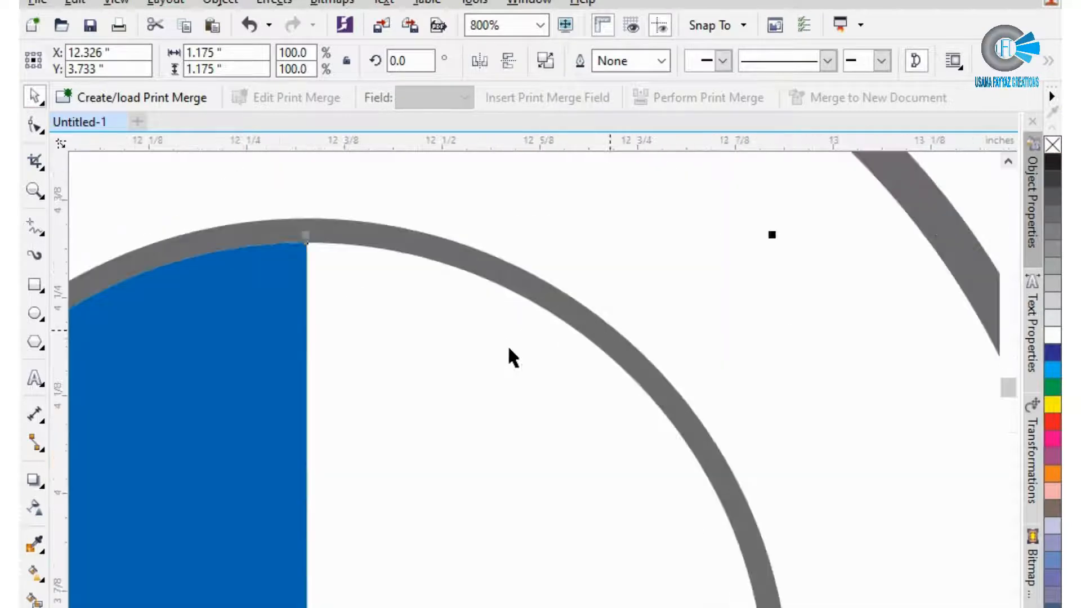
# Shrink the inner gray ring about its center to about 1.175 inches, matching the blue quadrants' outer edge
pyautogui.click(566, 299)
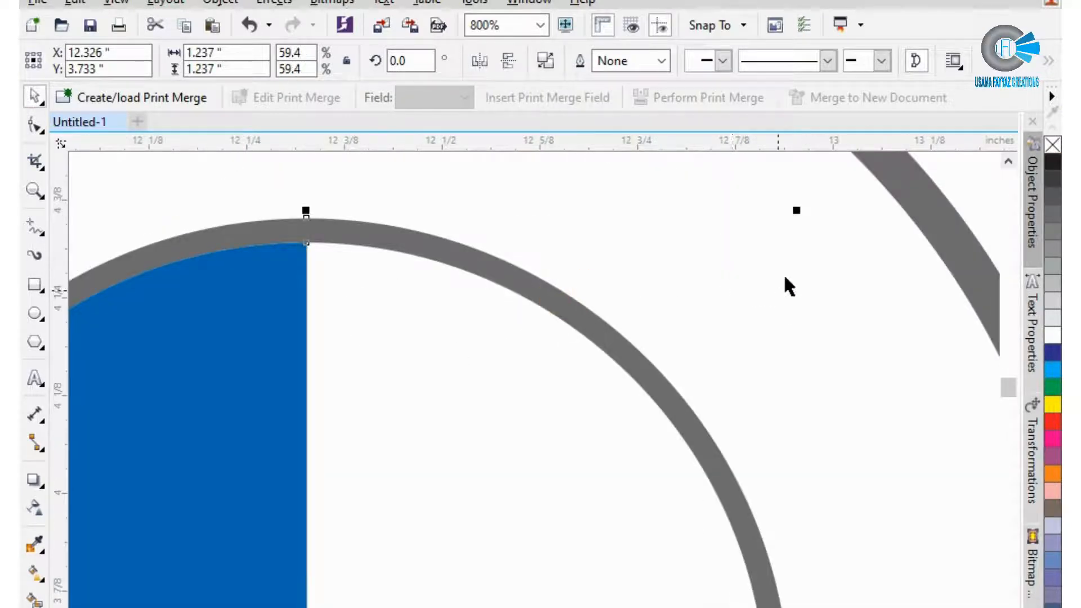
pyautogui.moveTo(799, 209); pyautogui.dragTo(780, 237)
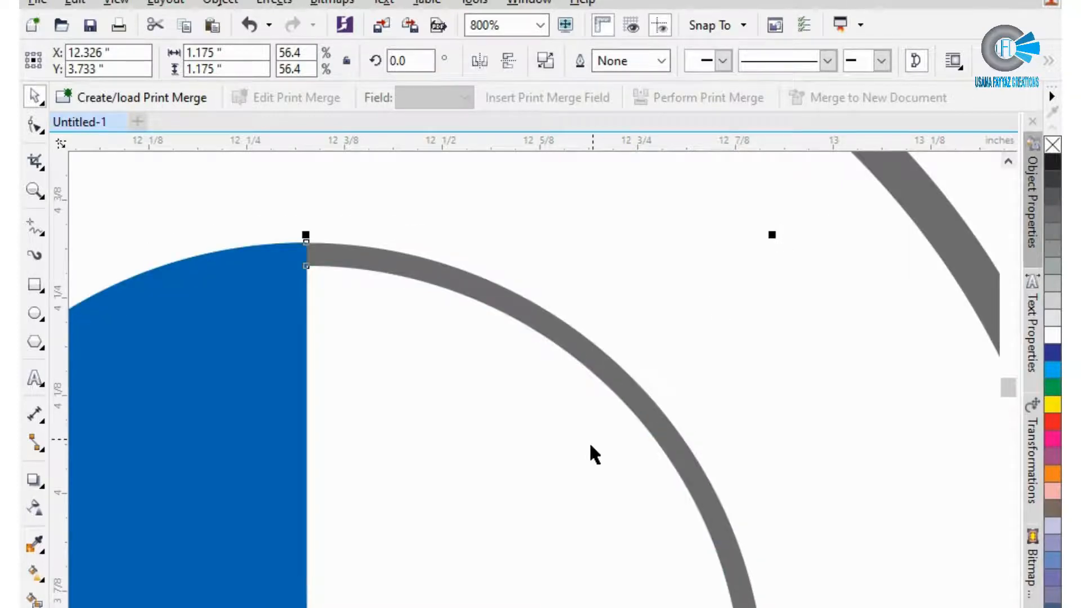
pyautogui.scroll(-1, 589, 441)
pyautogui.click(678, 387)
pyautogui.scroll(-1, 603, 387)
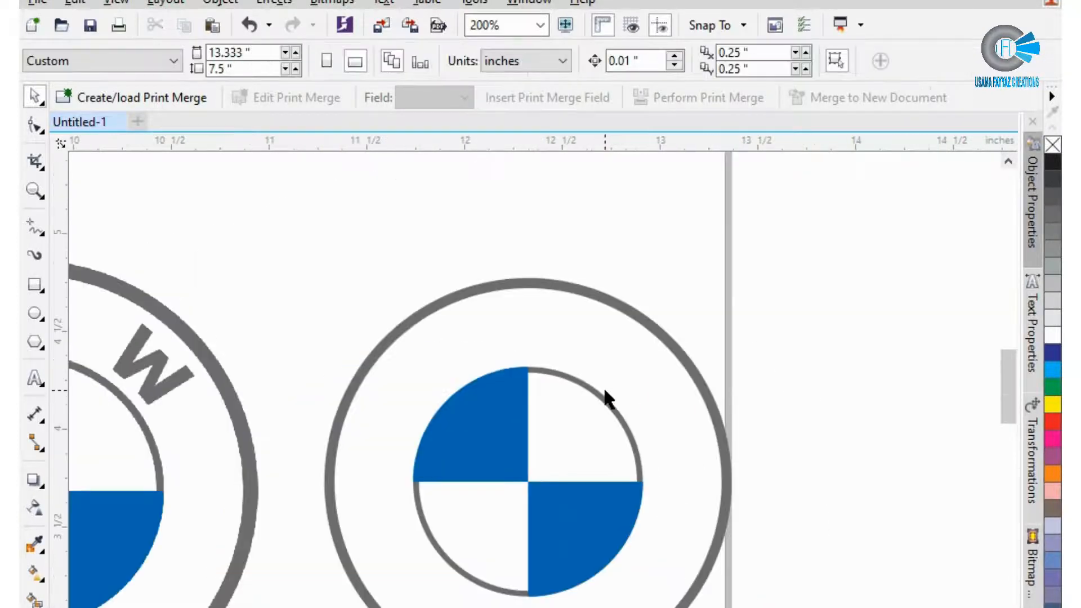
# Enlarge the inner gray ring and blue quadrants together about their center to about 1.263 inches
pyautogui.scroll(-1, 603, 386)
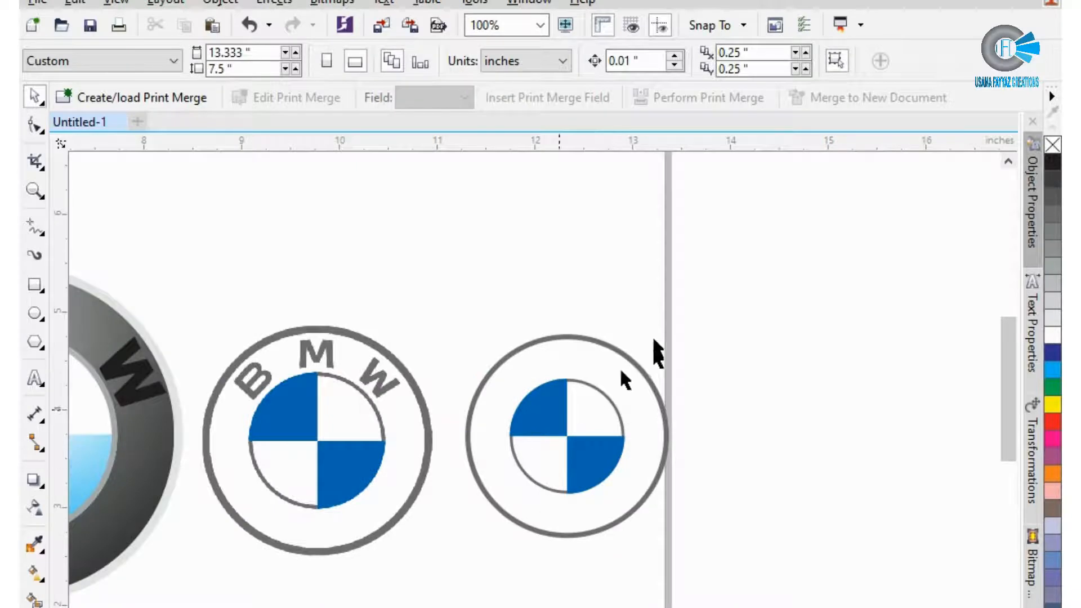
pyautogui.moveTo(670, 320); pyautogui.dragTo(500, 523)
pyautogui.scroll(2, 608, 515)
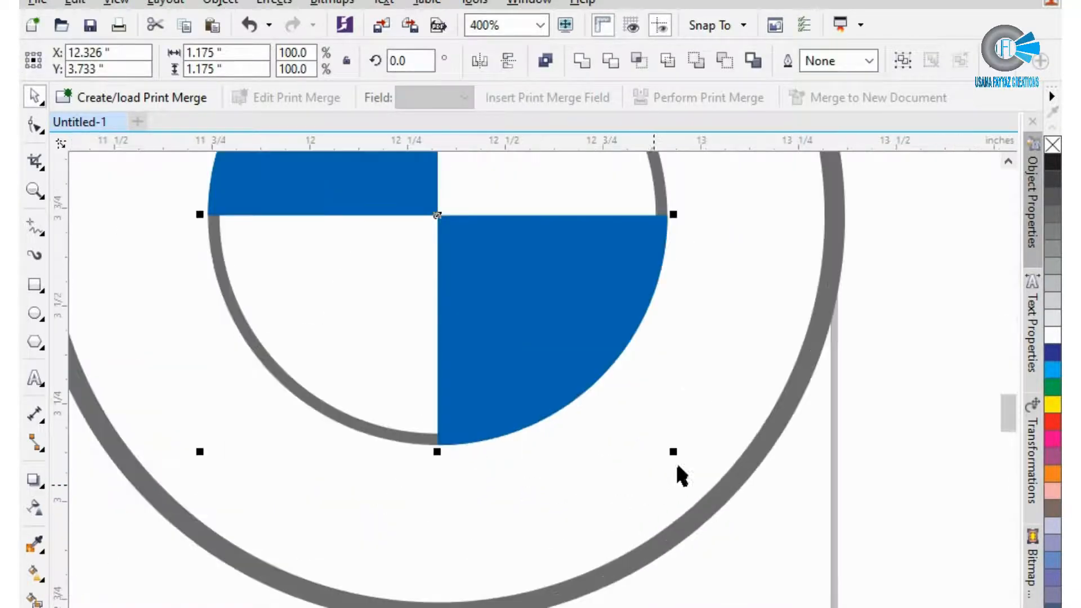
pyautogui.moveTo(673, 451); pyautogui.dragTo(688, 473)
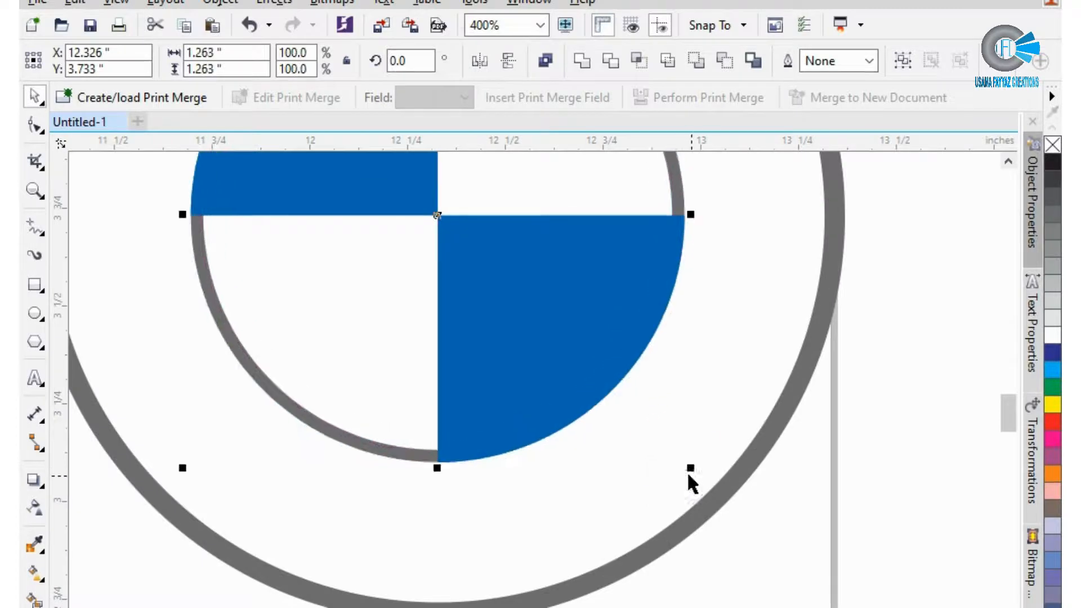
pyautogui.scroll(-2, 686, 478)
pyautogui.click(746, 492)
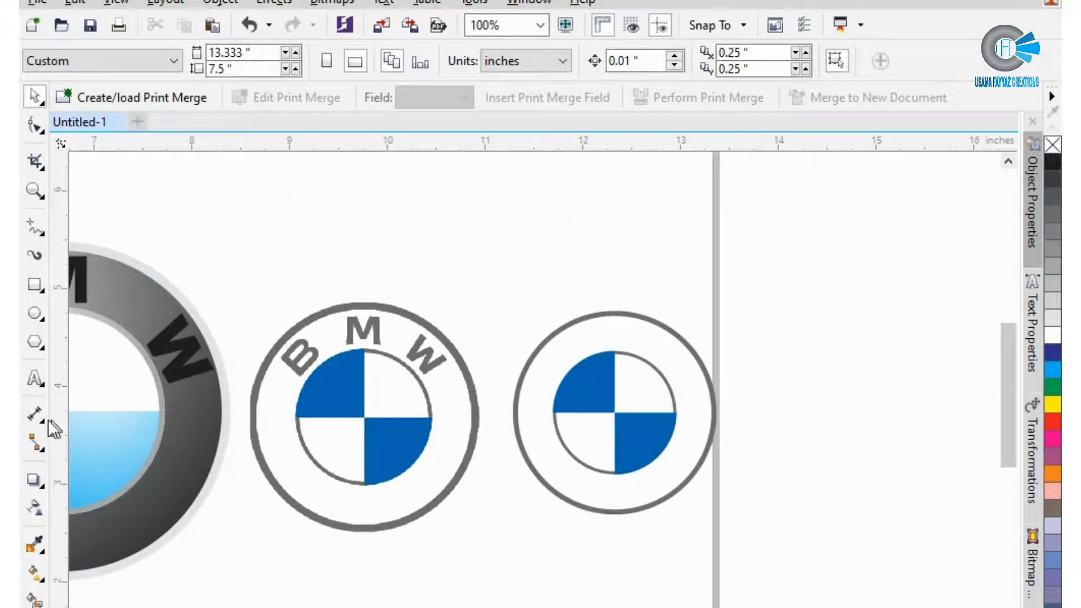
# Add the letters B, M and W as three separate text objects above the flat reference logo
pyautogui.click(35, 381)
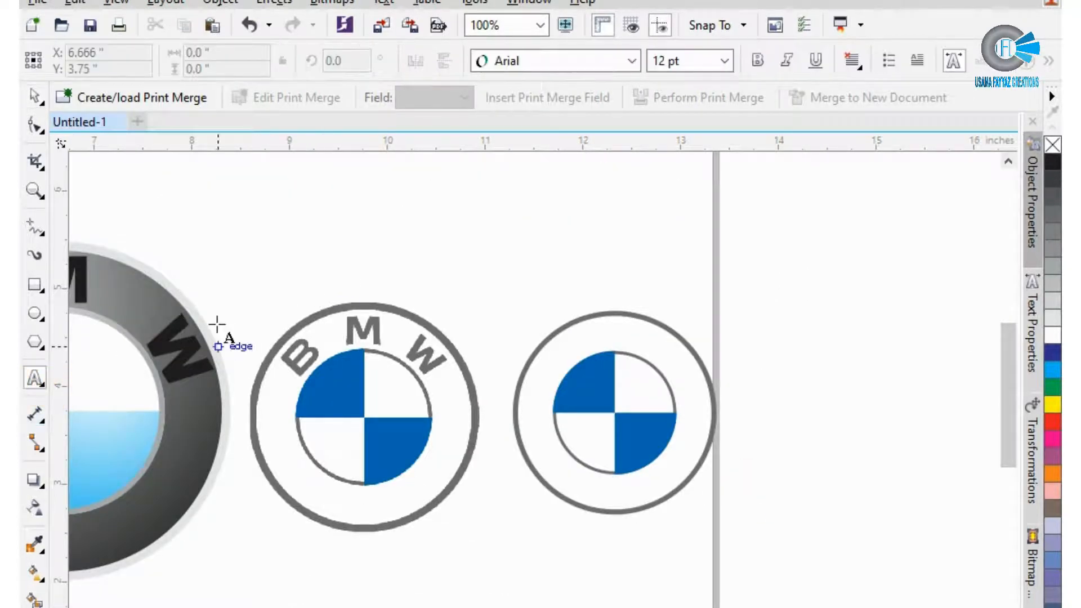
pyautogui.click(240, 280)
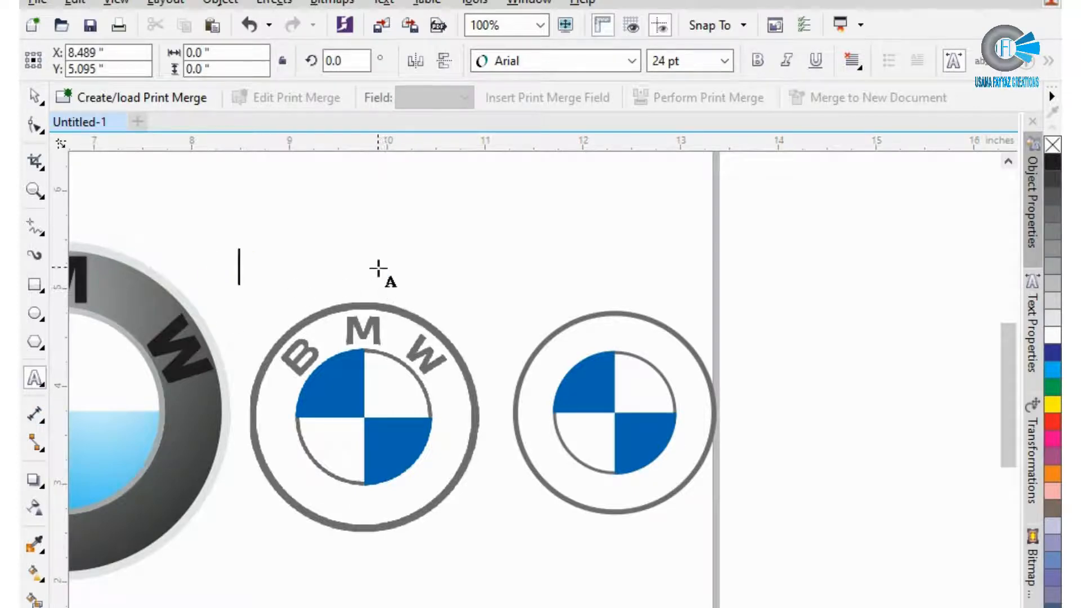
pyautogui.write('B')
pyautogui.click(314, 269)
pyautogui.write('B')
pyautogui.press('Escape')
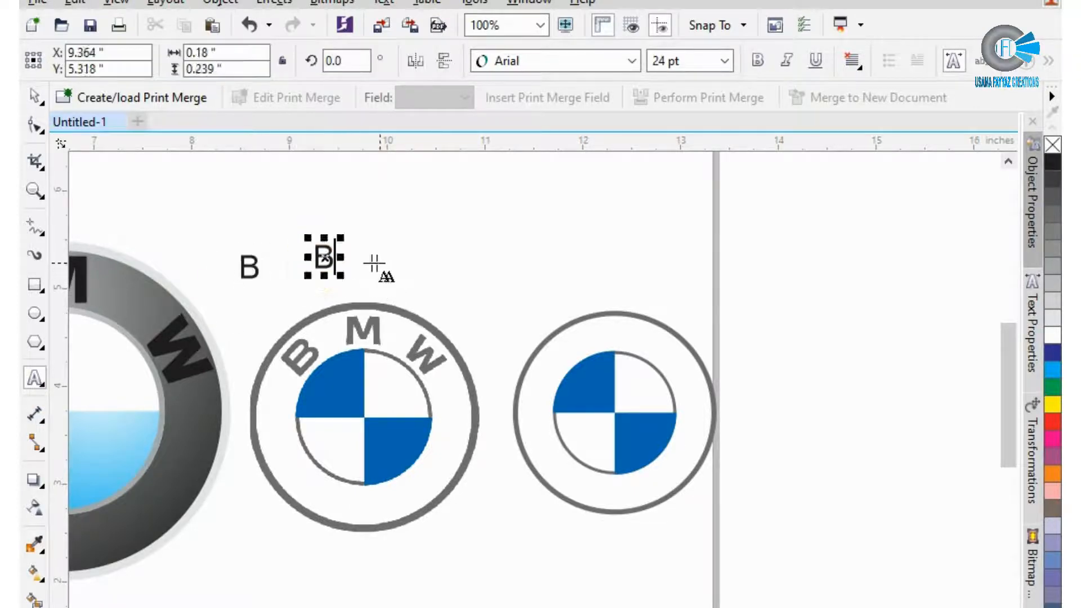
pyautogui.press('BackSpace')
pyautogui.press('Escape')
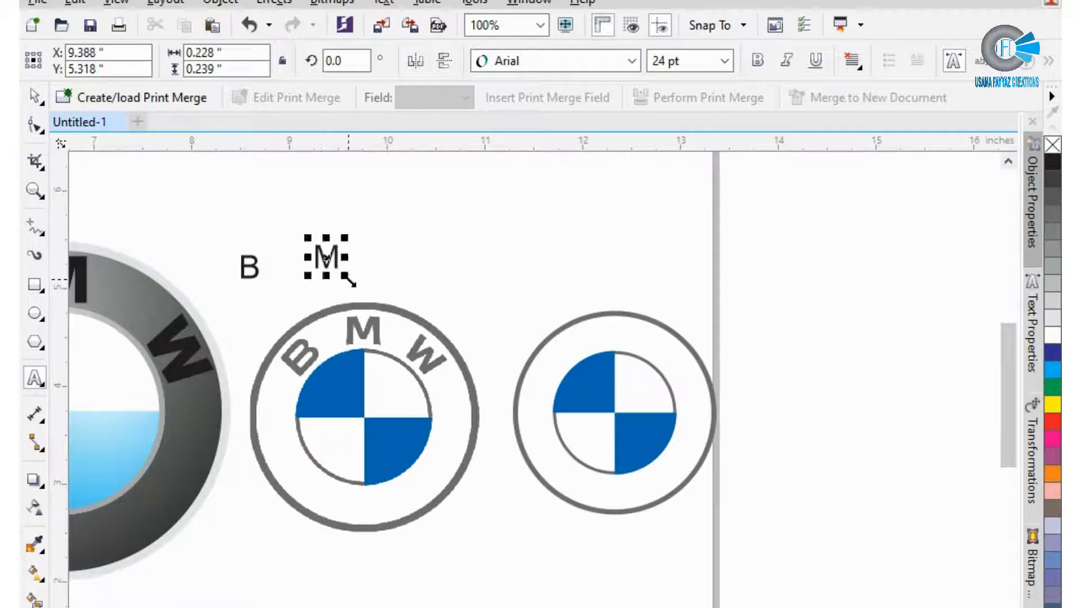
pyautogui.click(387, 263)
pyautogui.write('W')
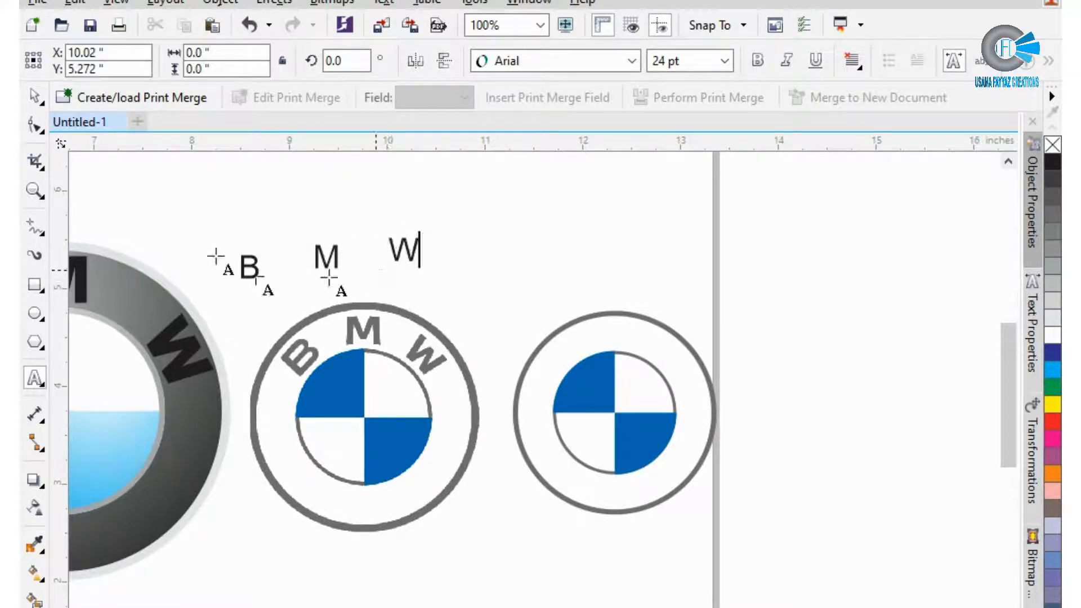
pyautogui.press('Escape')
pyautogui.click(35, 97)
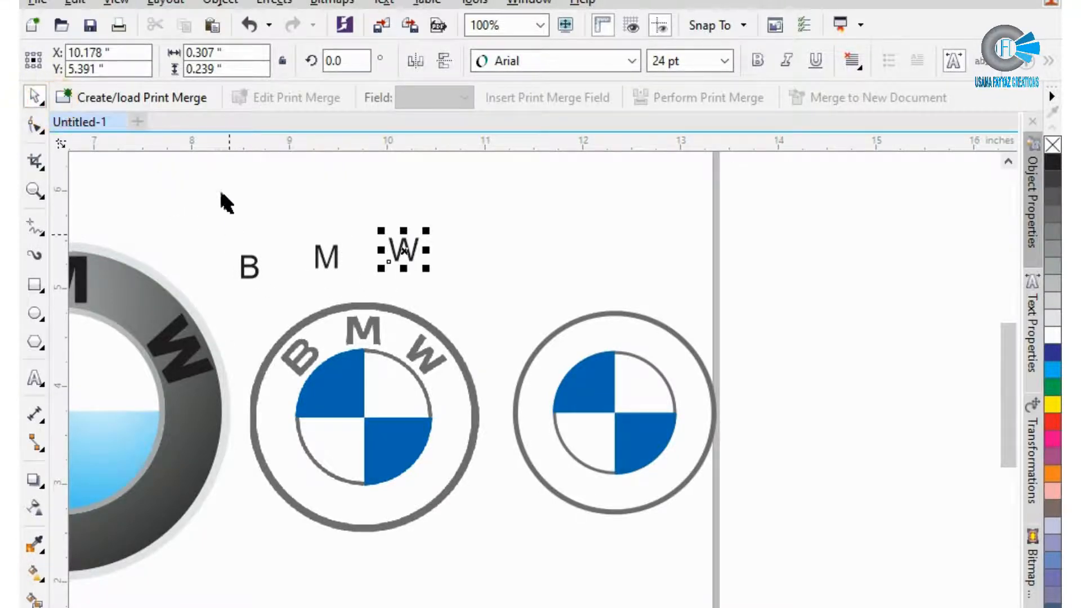
# Set the font of the three new letters to Arial Black
pyautogui.moveTo(220, 188); pyautogui.dragTo(432, 286)
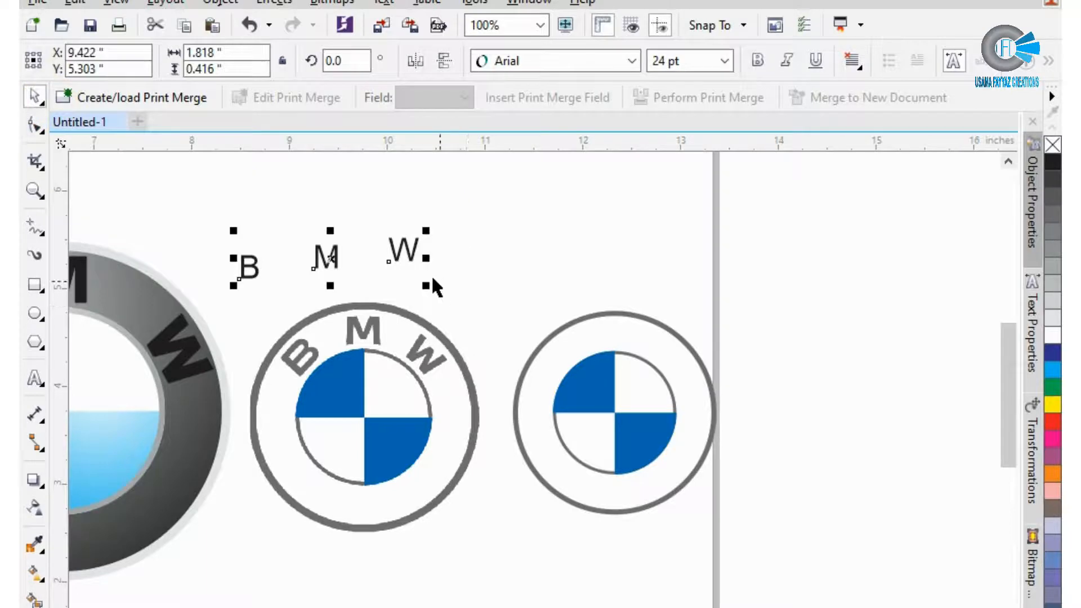
pyautogui.click(545, 62)
pyautogui.click(596, 135)
pyautogui.click(588, 64)
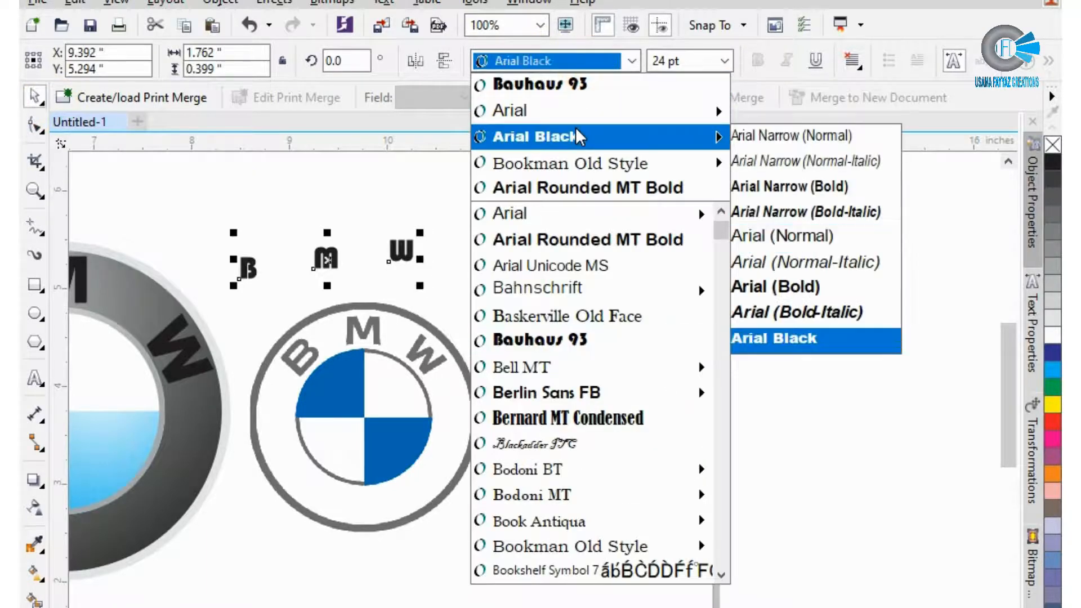
pyautogui.click(566, 137)
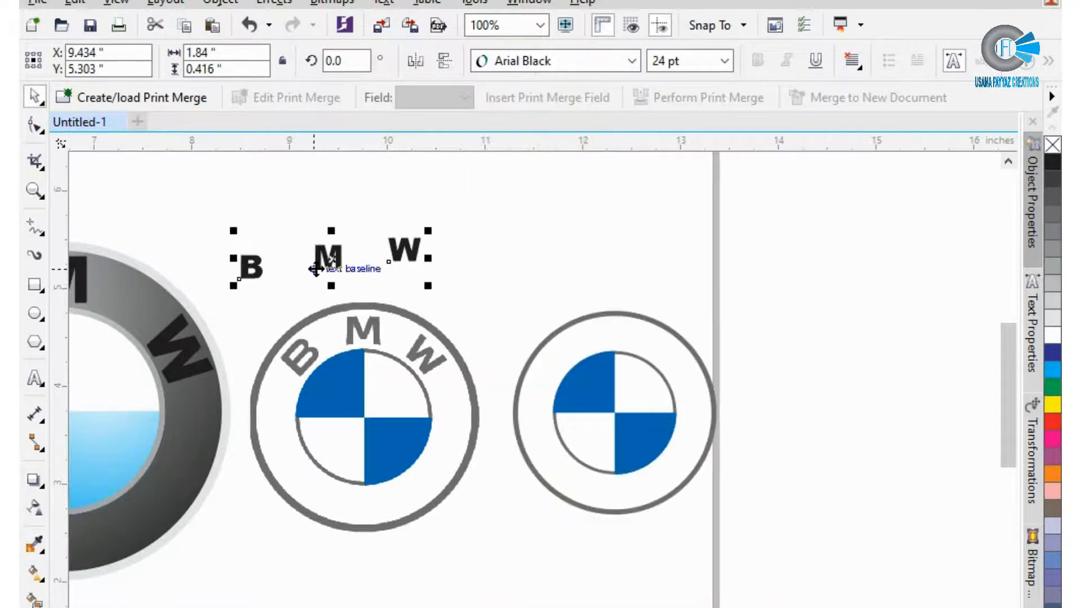
# Move the three letters onto the flat reference logo and enlarge the M over the reference M to about 30.2 pt
pyautogui.moveTo(315, 269); pyautogui.dragTo(362, 332)
pyautogui.click(482, 289)
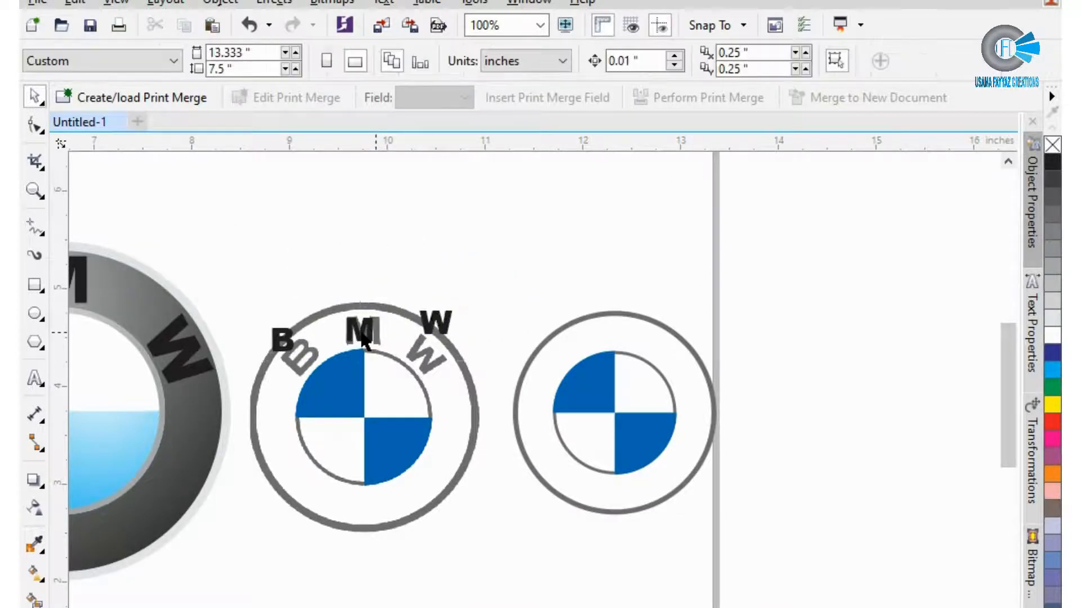
pyautogui.scroll(3, 362, 337)
pyautogui.moveTo(342, 394); pyautogui.dragTo(346, 375)
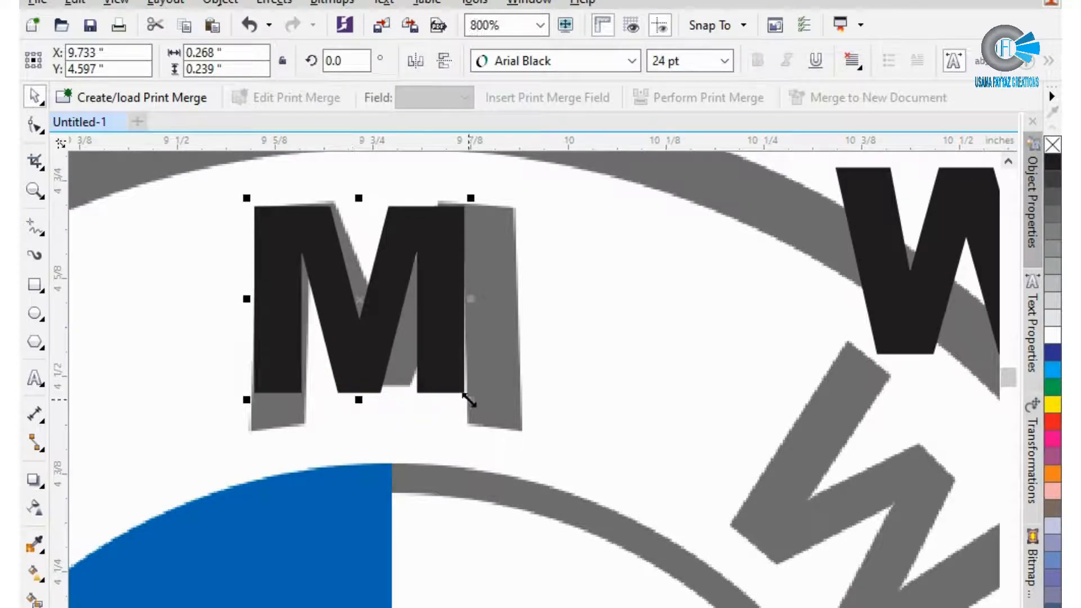
pyautogui.moveTo(469, 401); pyautogui.dragTo(535, 434)
pyautogui.scroll(-1, 535, 434)
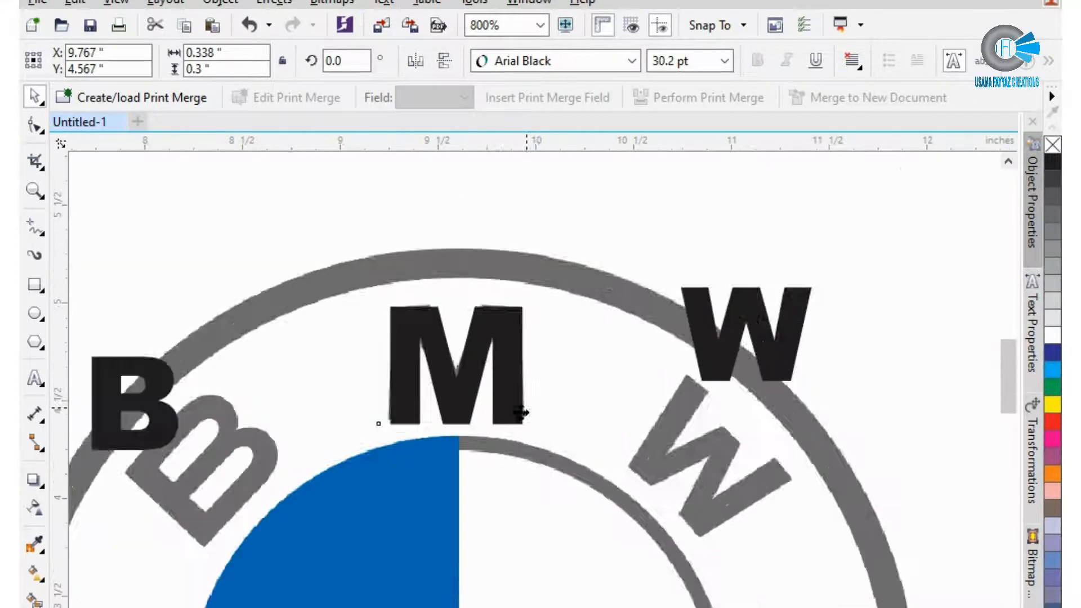
pyautogui.scroll(-2, 521, 413)
pyautogui.click(398, 221)
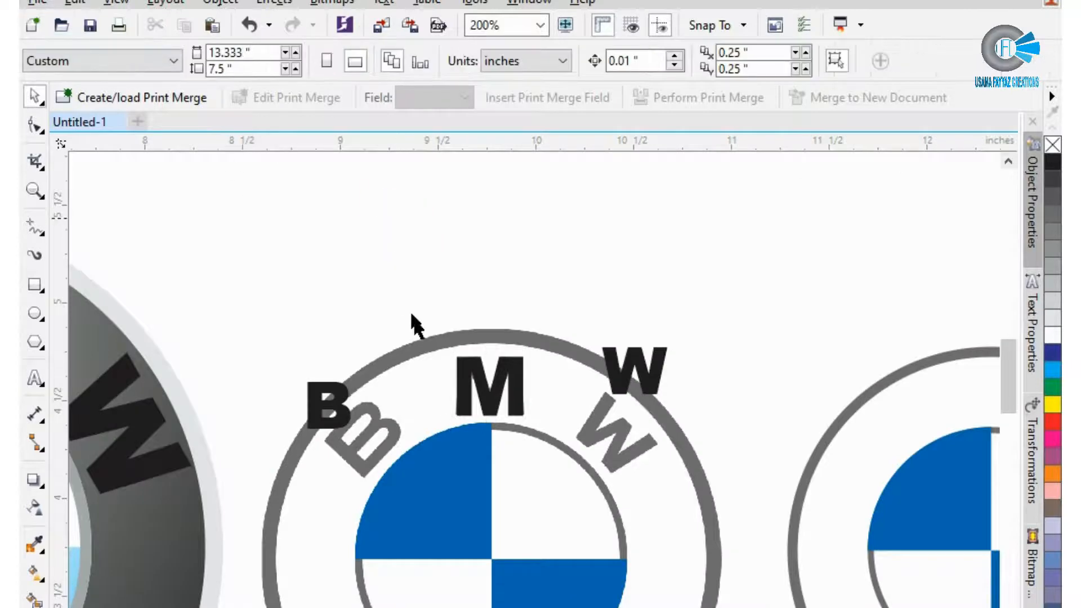
# Copy the M's outline pen, outline color, fill and text properties to the new B and W letters
pyautogui.click(659, 381)
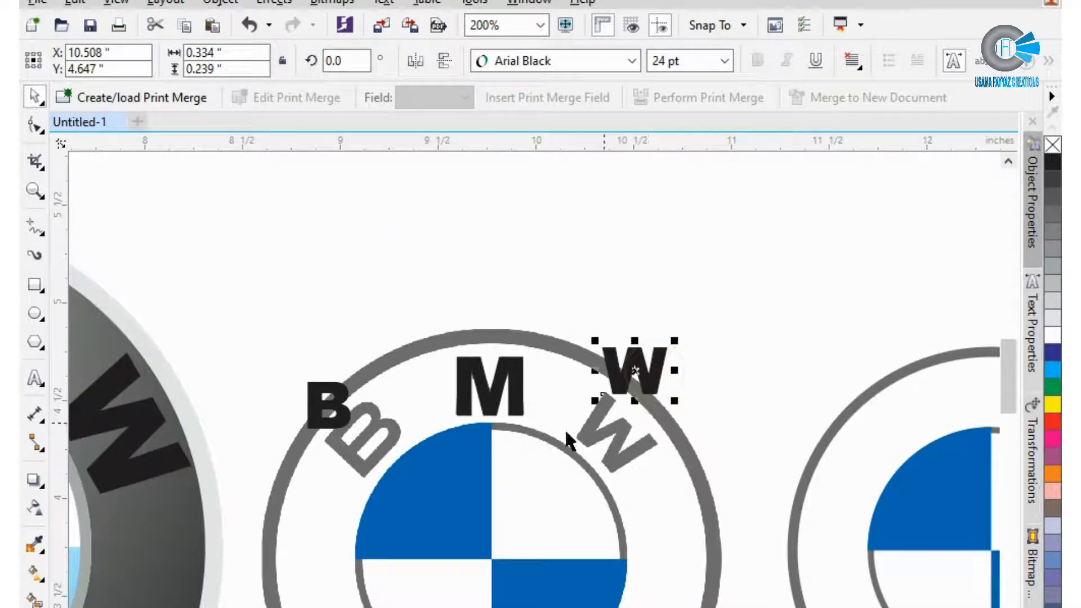
pyautogui.keyDown('shift'); pyautogui.click(304, 428); pyautogui.keyUp('shift')
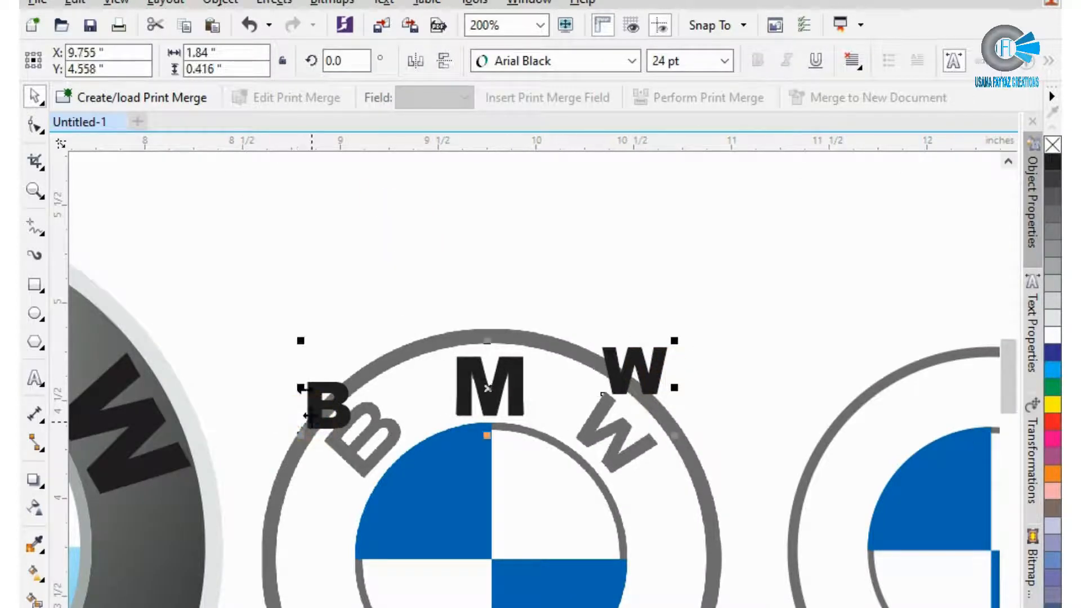
pyautogui.click(79, 6)
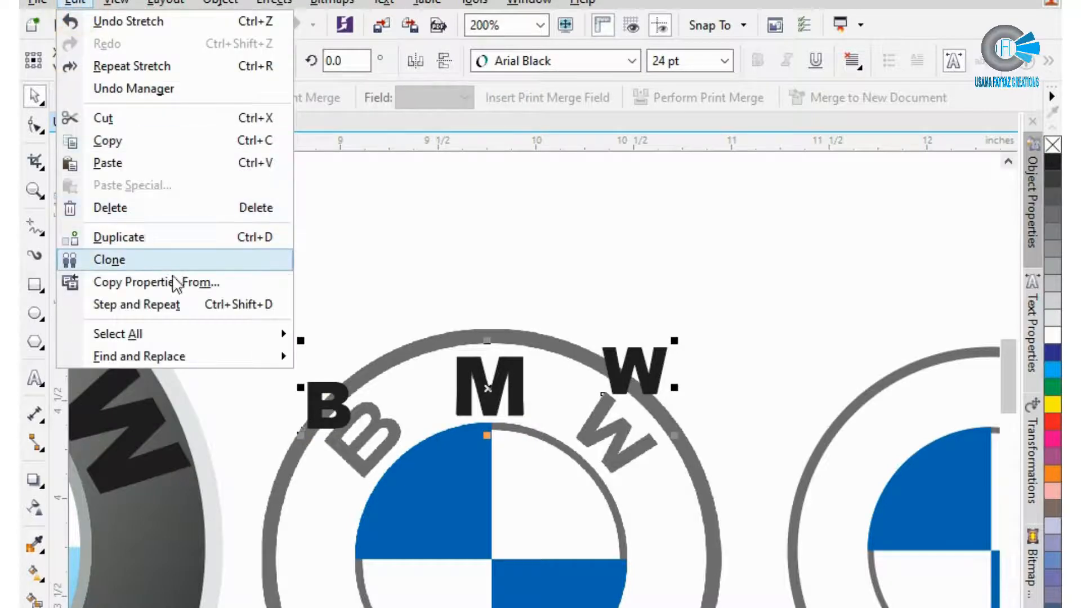
pyautogui.click(181, 280)
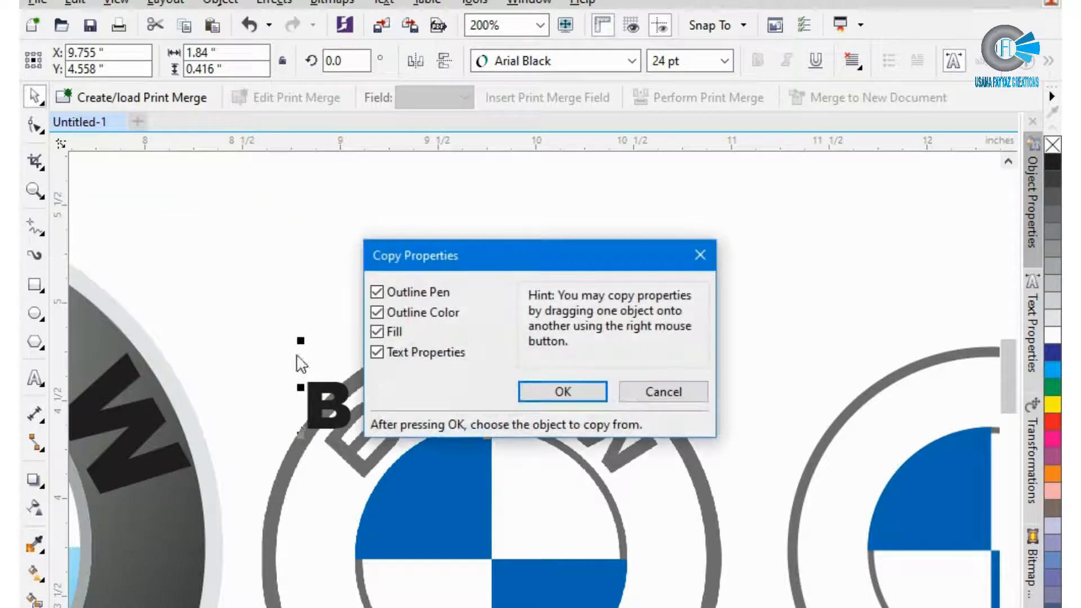
pyautogui.click(562, 394)
pyautogui.click(476, 383)
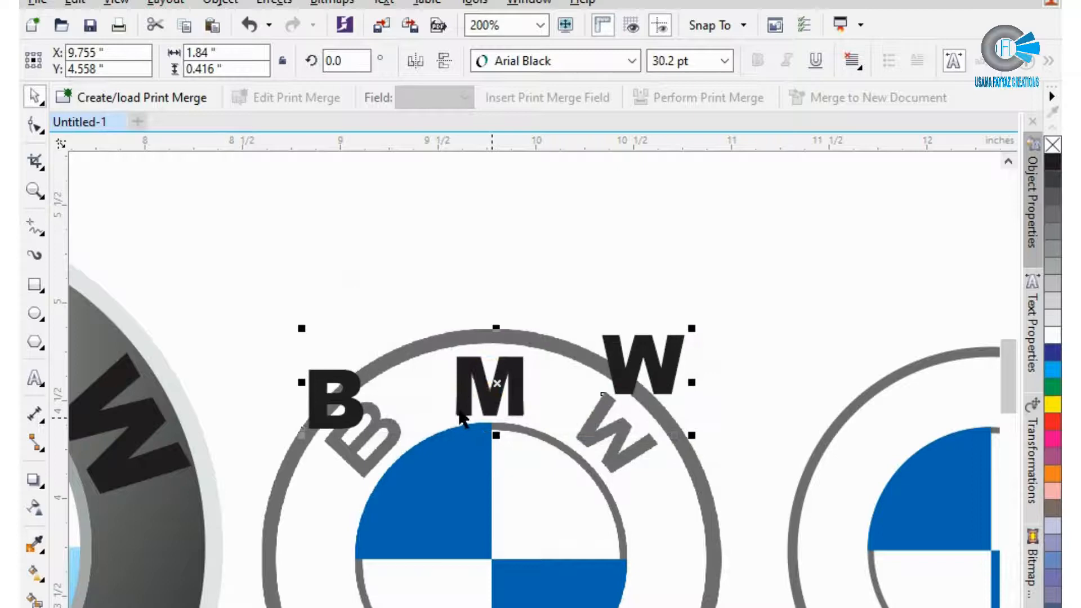
pyautogui.click(288, 259)
# Move the black B onto the reference B and rotate it about 44 degrees to match its tilt
pyautogui.scroll(4, 318, 413)
pyautogui.click(333, 415)
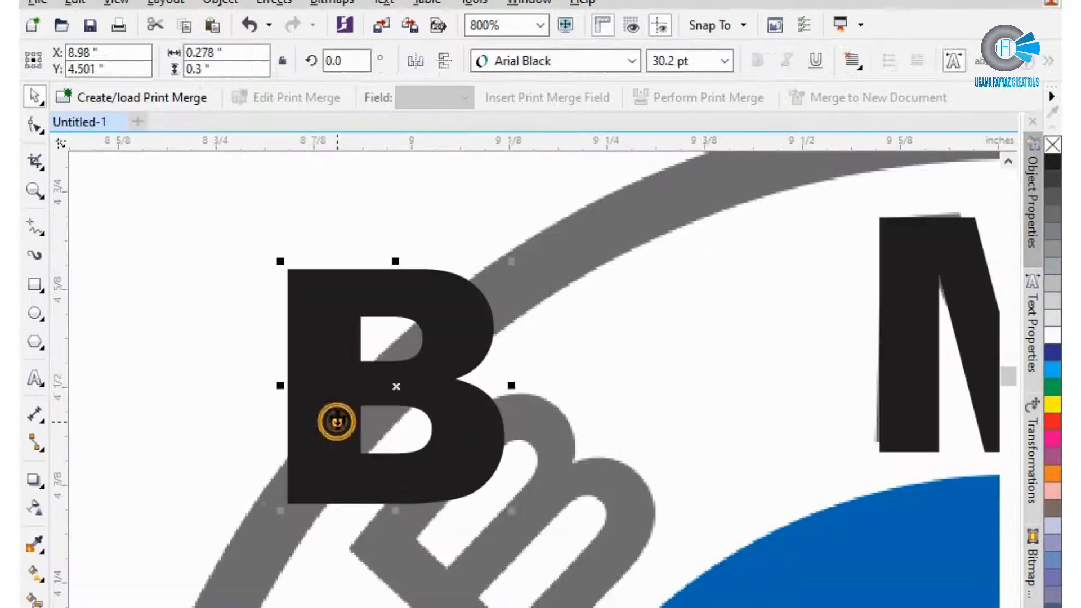
pyautogui.moveTo(328, 381); pyautogui.dragTo(513, 475)
pyautogui.scroll(-4, 512, 476)
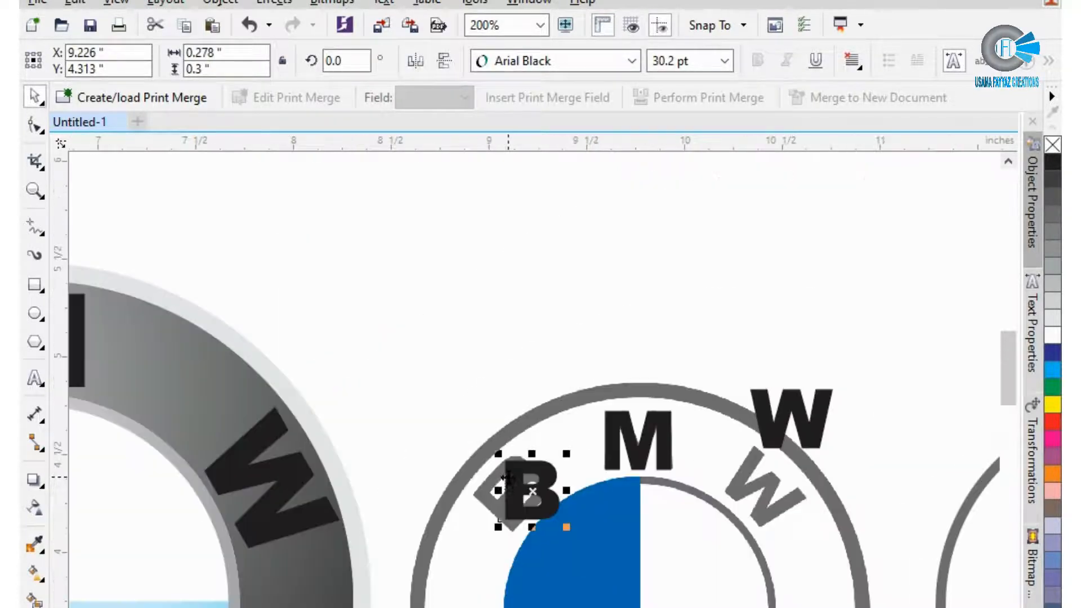
pyautogui.click(512, 496)
pyautogui.scroll(4, 512, 495)
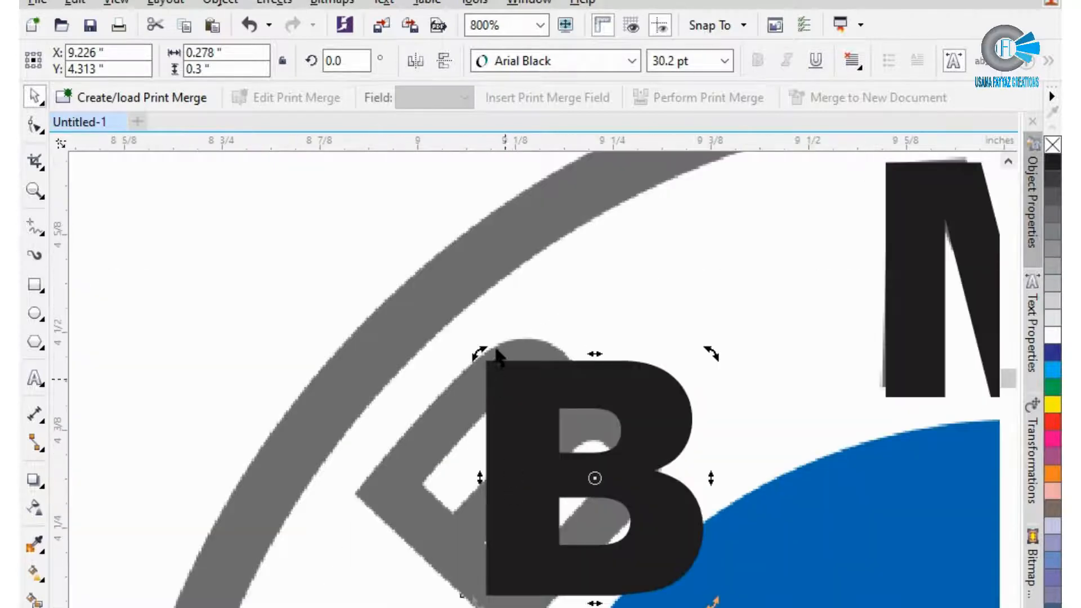
pyautogui.moveTo(482, 356); pyautogui.dragTo(406, 490)
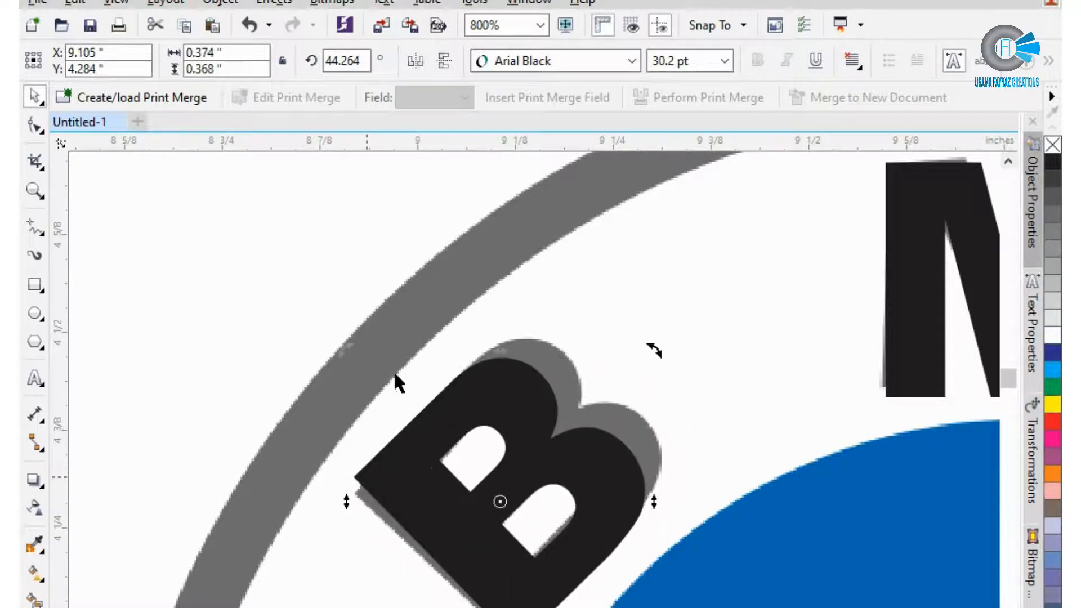
# Rotate the black B to about 49 degrees over the reference B and convert it to curves
pyautogui.moveTo(342, 352); pyautogui.dragTo(334, 373)
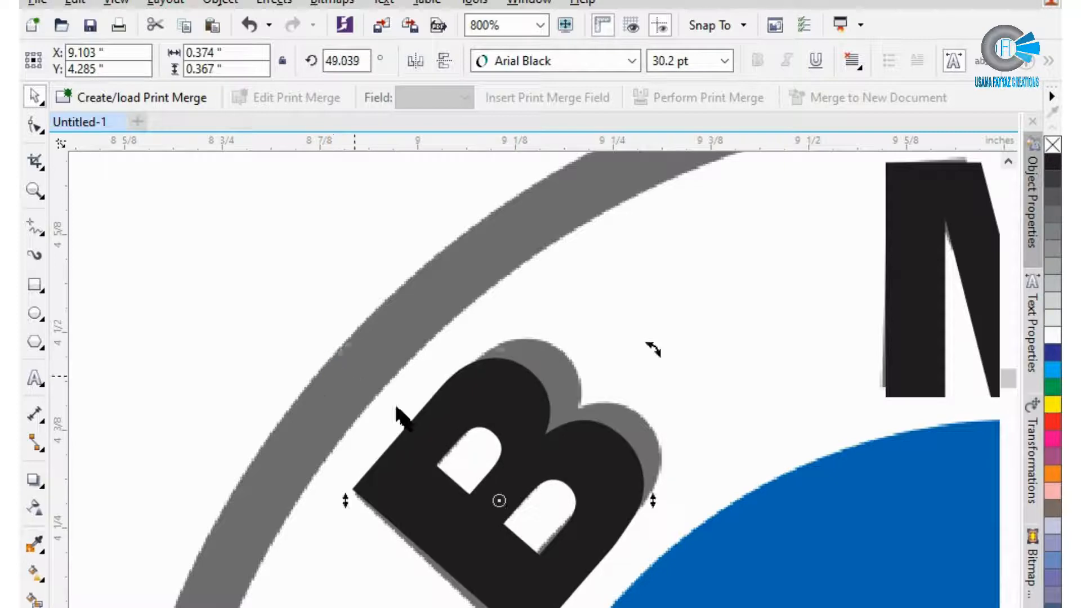
pyautogui.click(33, 134)
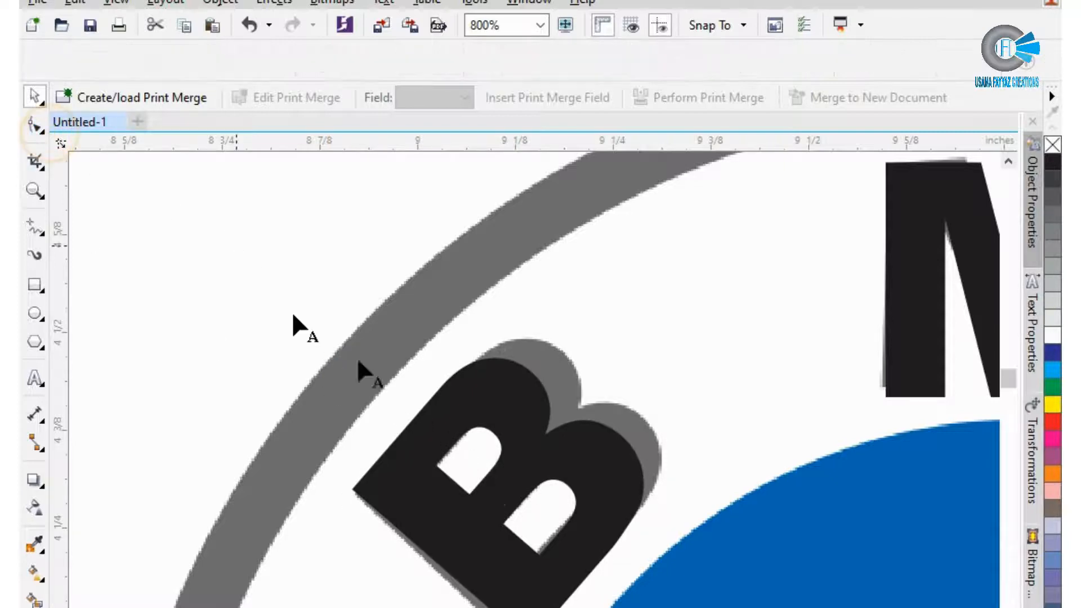
pyautogui.press('space')
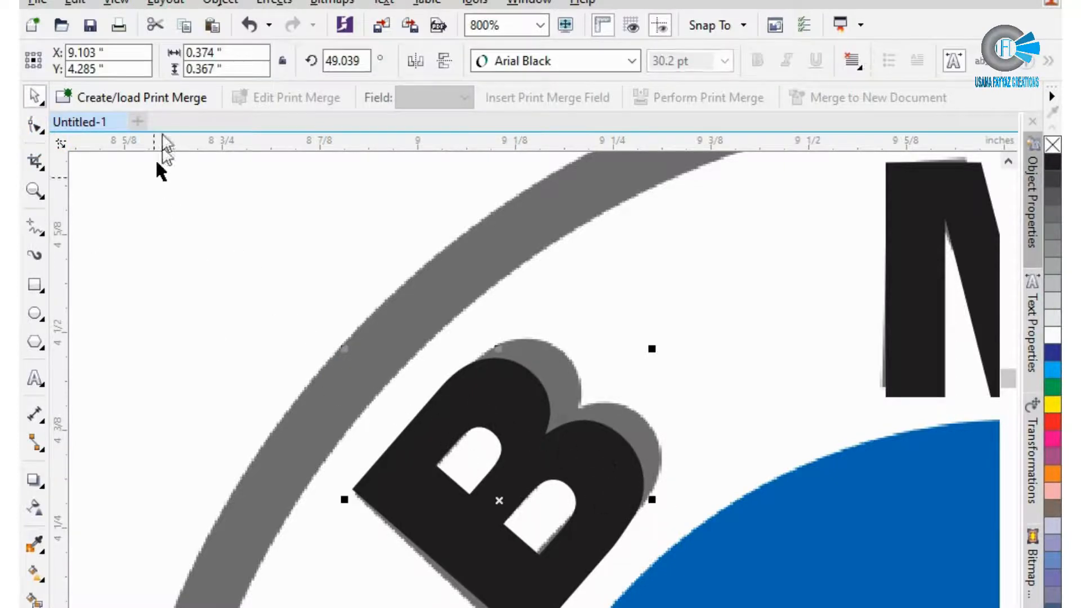
pyautogui.click(237, 6)
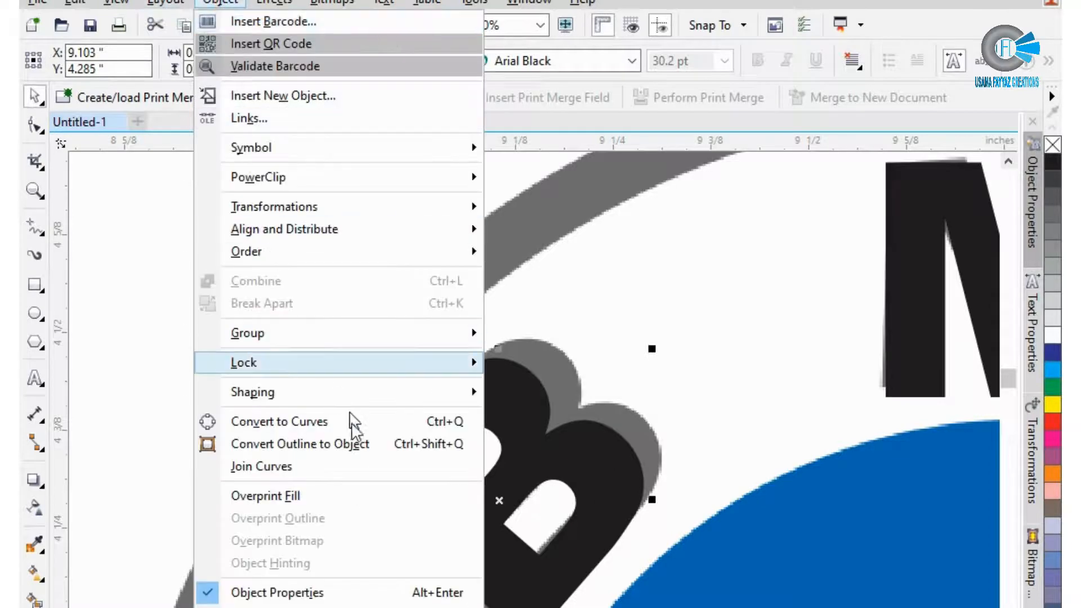
pyautogui.click(380, 415)
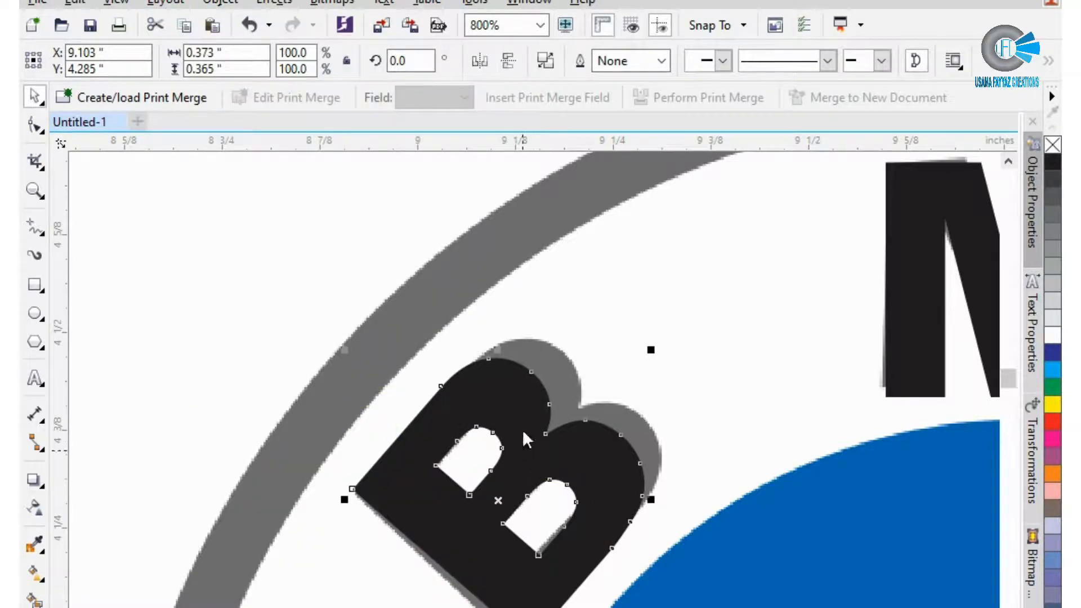
pyautogui.press('space')
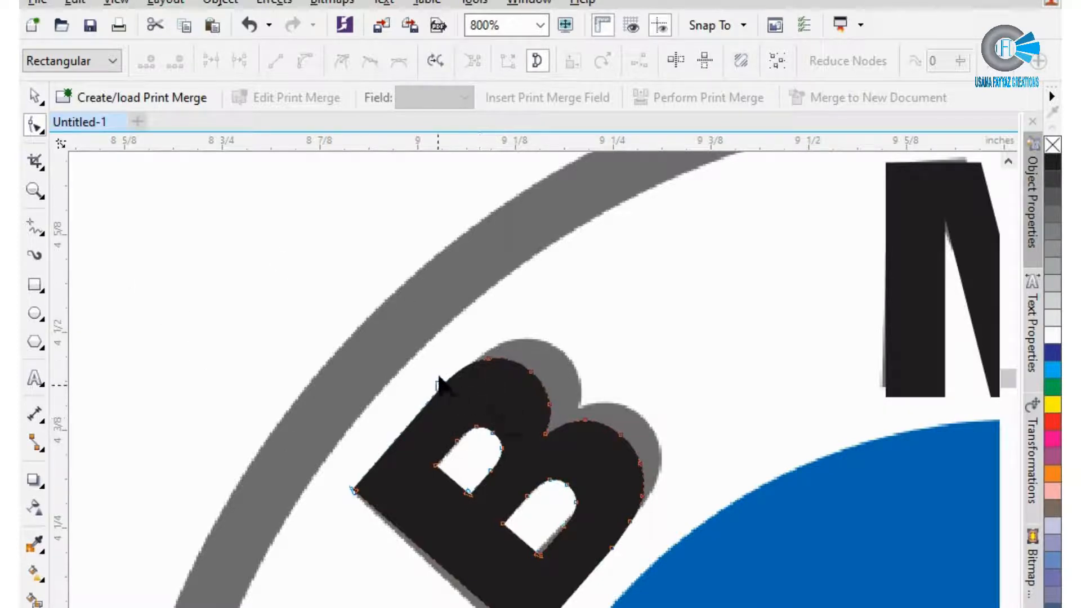
pyautogui.moveTo(414, 356); pyautogui.dragTo(543, 387)
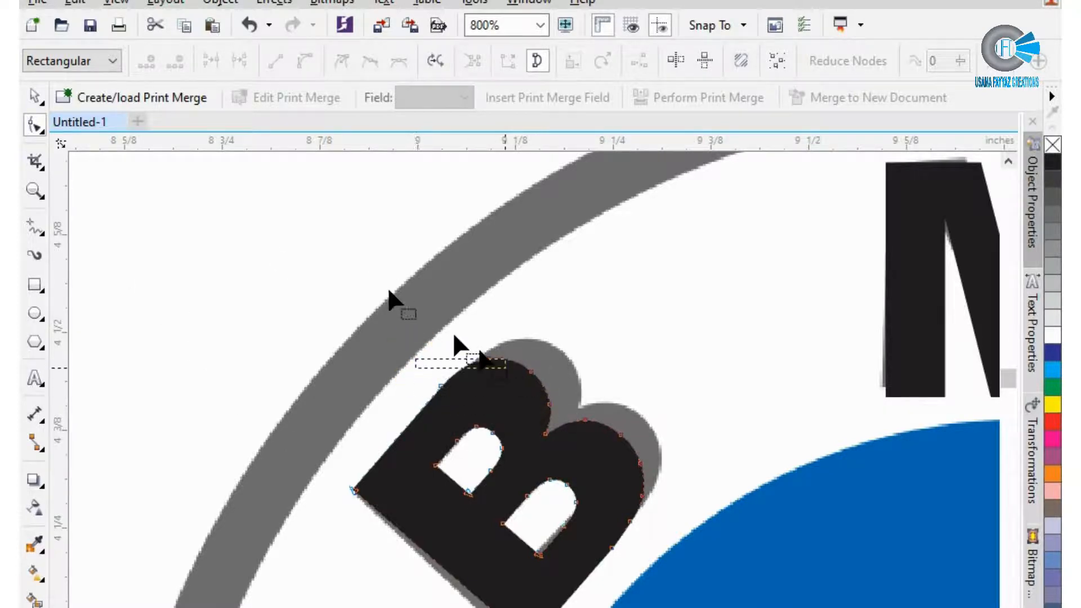
pyautogui.click(38, 130)
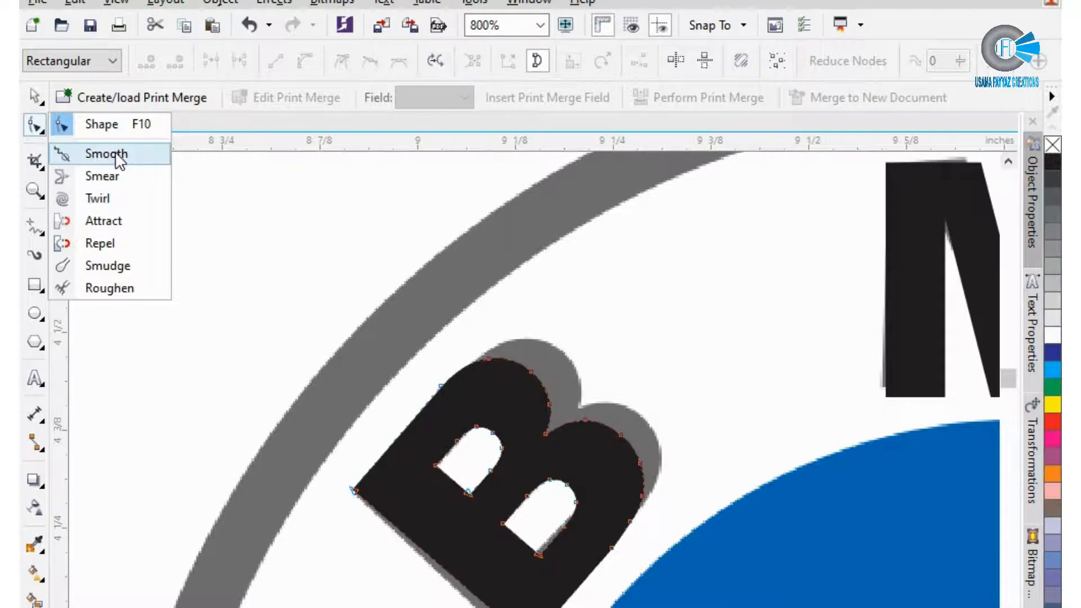
pyautogui.click(116, 124)
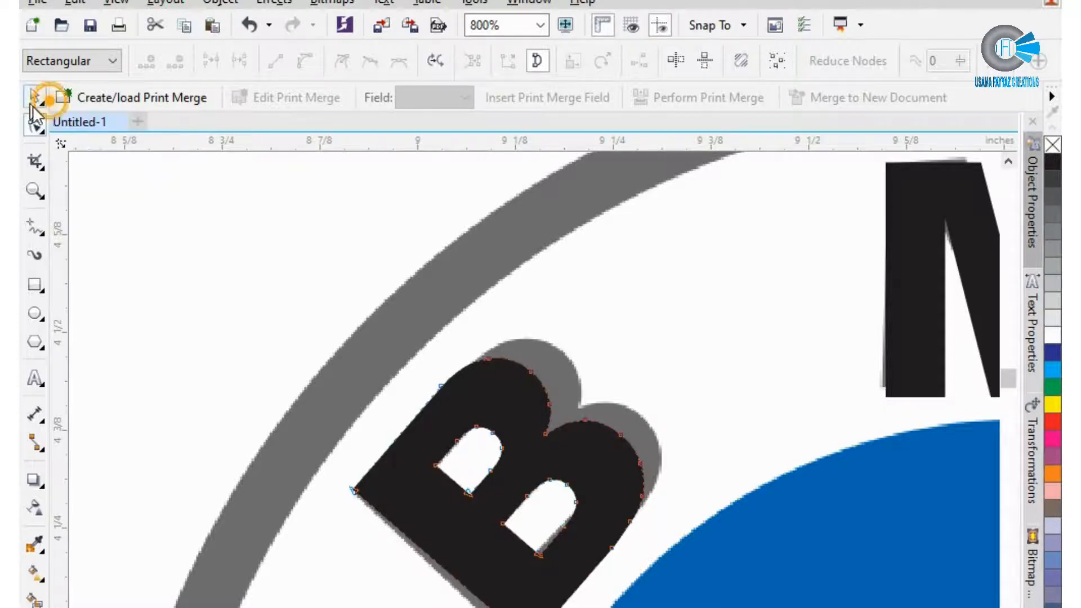
pyautogui.click(37, 127)
pyautogui.click(41, 103)
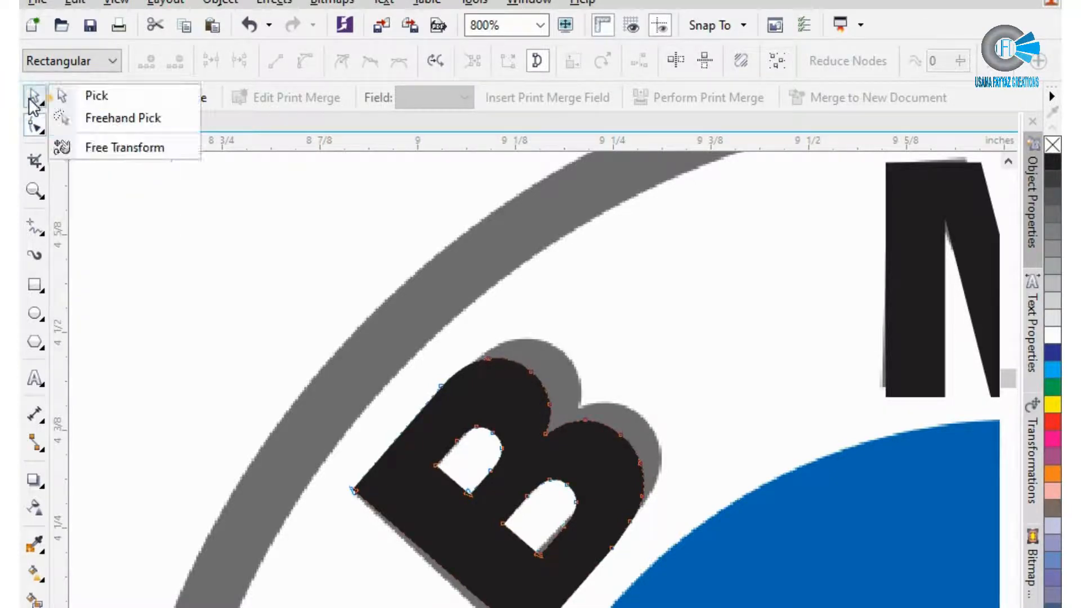
pyautogui.click(94, 122)
# Switch node selection to Freehand, lasso the nodes on the B's rounded side and shift them outward to match the reference B
pyautogui.click(34, 125)
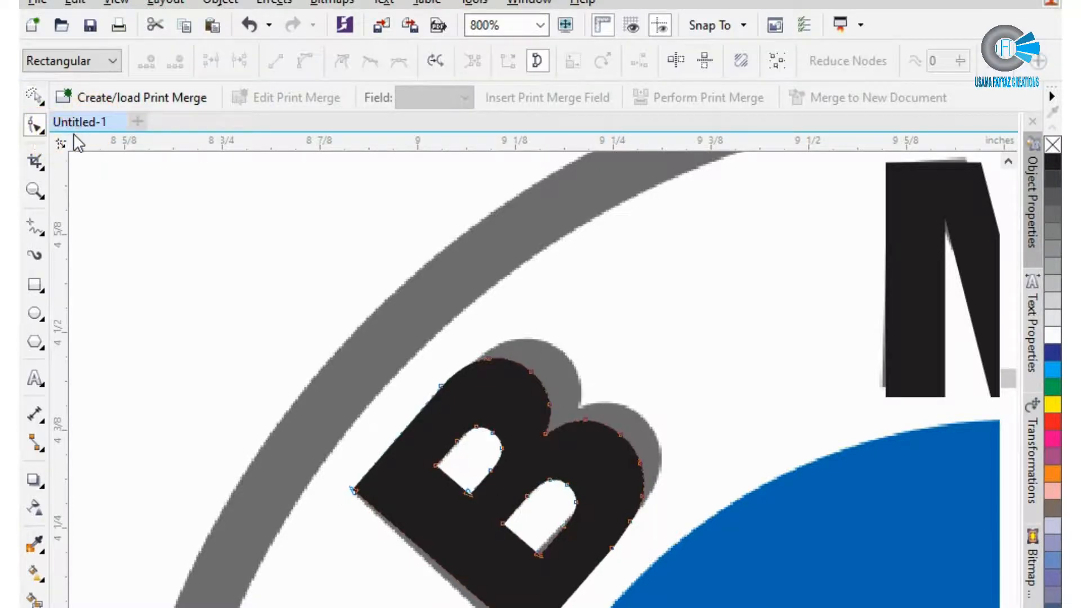
pyautogui.moveTo(412, 304); pyautogui.dragTo(424, 339)
pyautogui.click(108, 63)
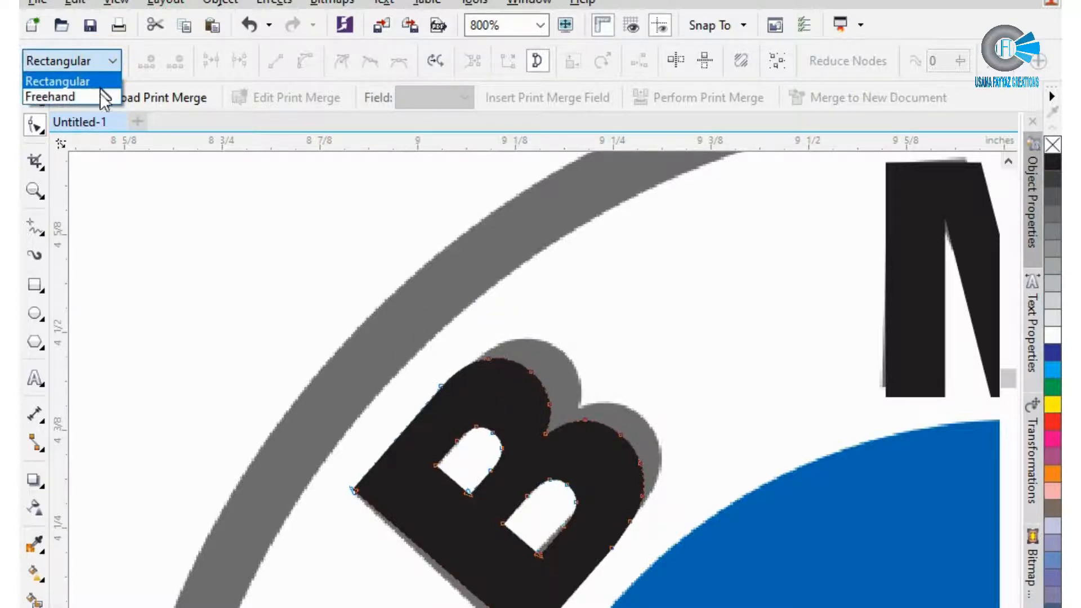
pyautogui.click(62, 96)
pyautogui.moveTo(411, 394)
pyautogui.mouseDown()
pyautogui.moveTo(500, 463)
pyautogui.moveTo(529, 496)
pyautogui.moveTo(522, 503)
pyautogui.mouseUp()
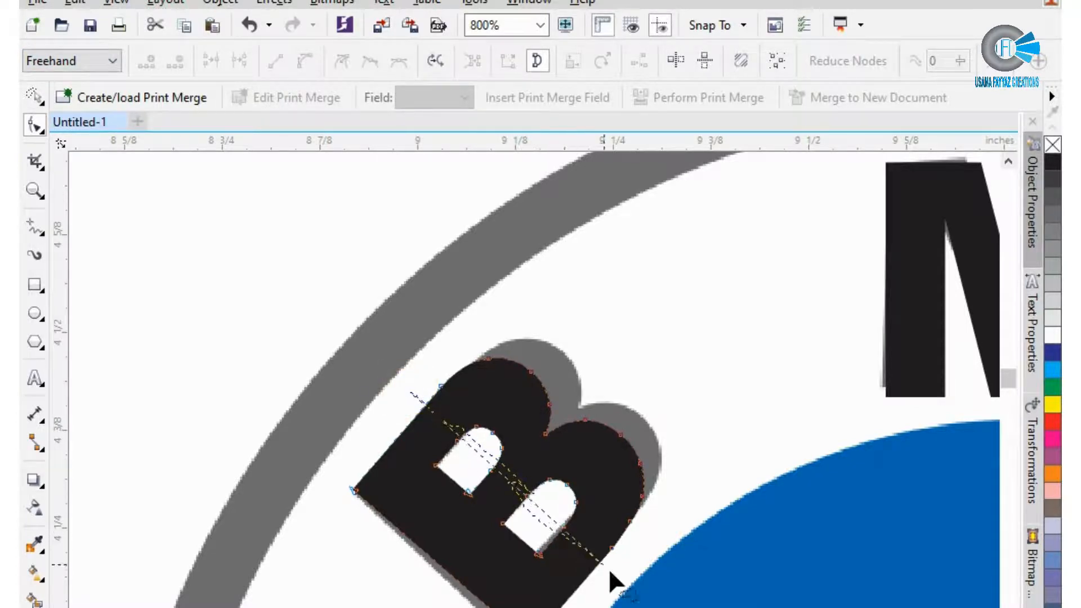
pyautogui.moveTo(608, 568)
pyautogui.mouseDown()
pyautogui.moveTo(665, 541)
pyautogui.moveTo(678, 466)
pyautogui.moveTo(658, 353)
pyautogui.moveTo(573, 284)
pyautogui.moveTo(476, 283)
pyautogui.moveTo(434, 323)
pyautogui.mouseUp()
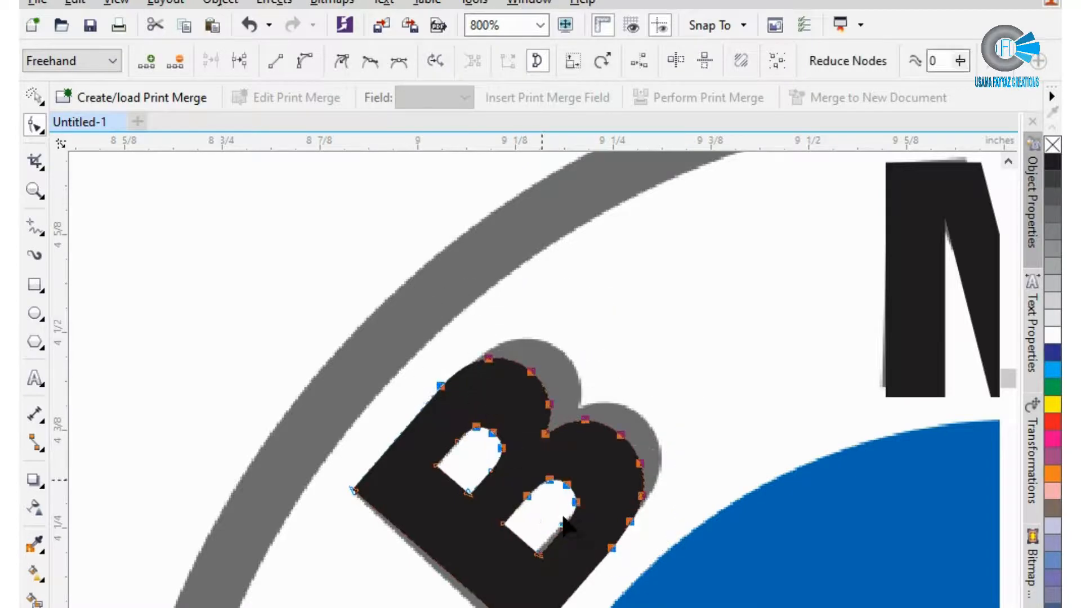
pyautogui.moveTo(643, 502); pyautogui.dragTo(661, 481)
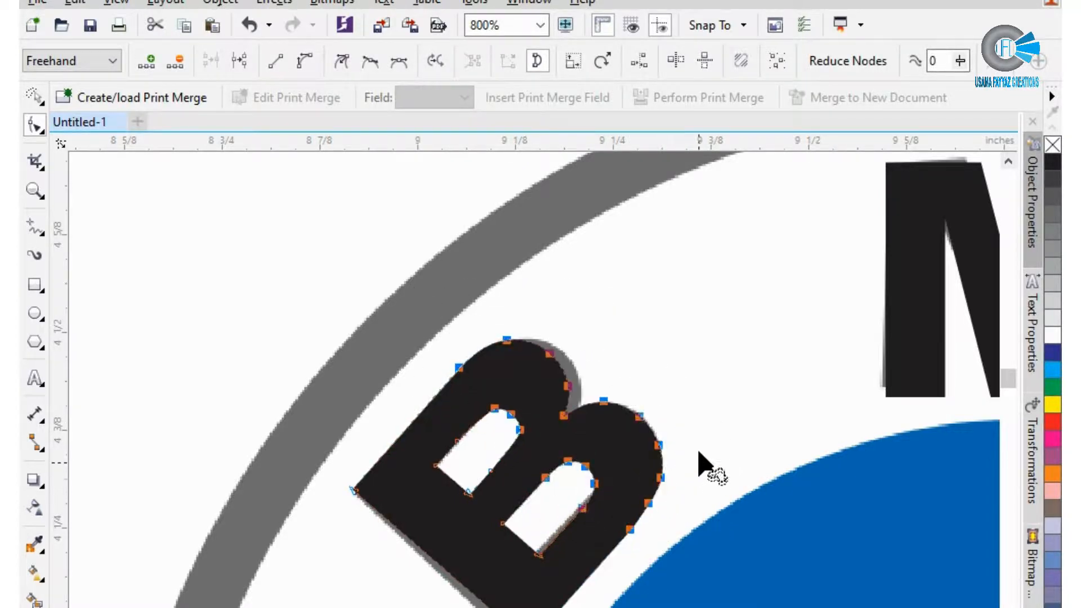
pyautogui.press('space')
# Move the black W onto the reference W, rotate it to about 315 degrees and nudge it into alignment
pyautogui.scroll(-2, 459, 360)
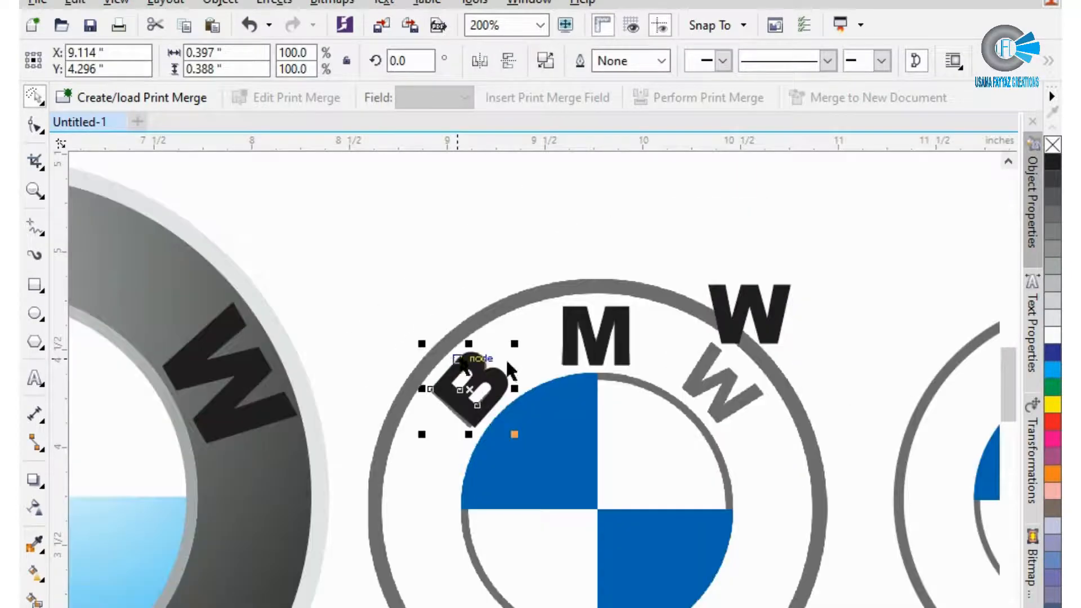
pyautogui.scroll(1, 755, 357)
pyautogui.moveTo(803, 337); pyautogui.dragTo(739, 454)
pyautogui.click(739, 454)
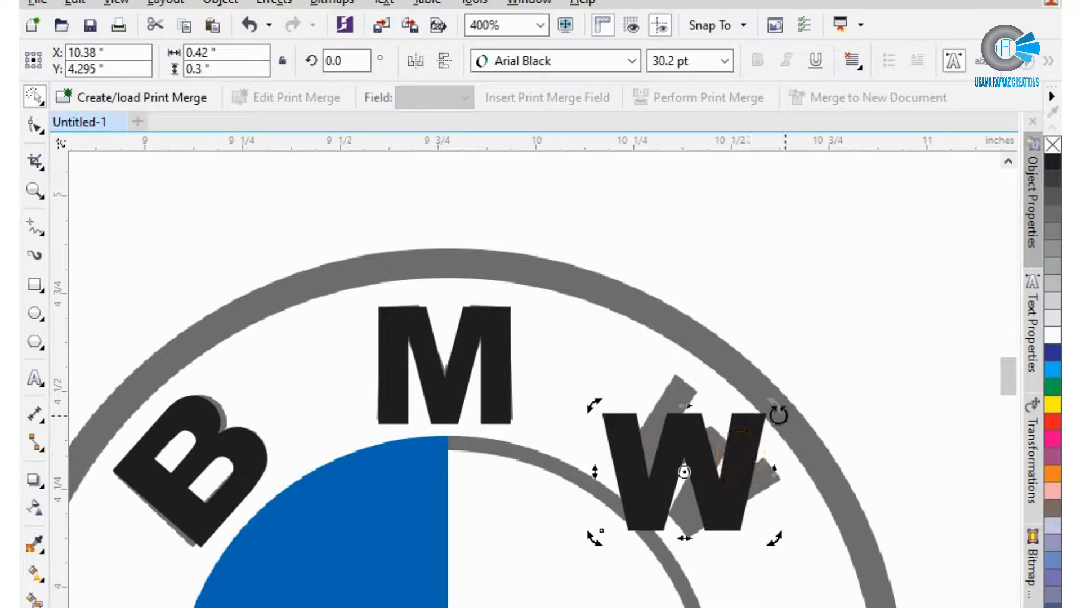
pyautogui.moveTo(768, 411); pyautogui.dragTo(783, 485)
pyautogui.press('Up')
pyautogui.press('Right')
pyautogui.press('Up')
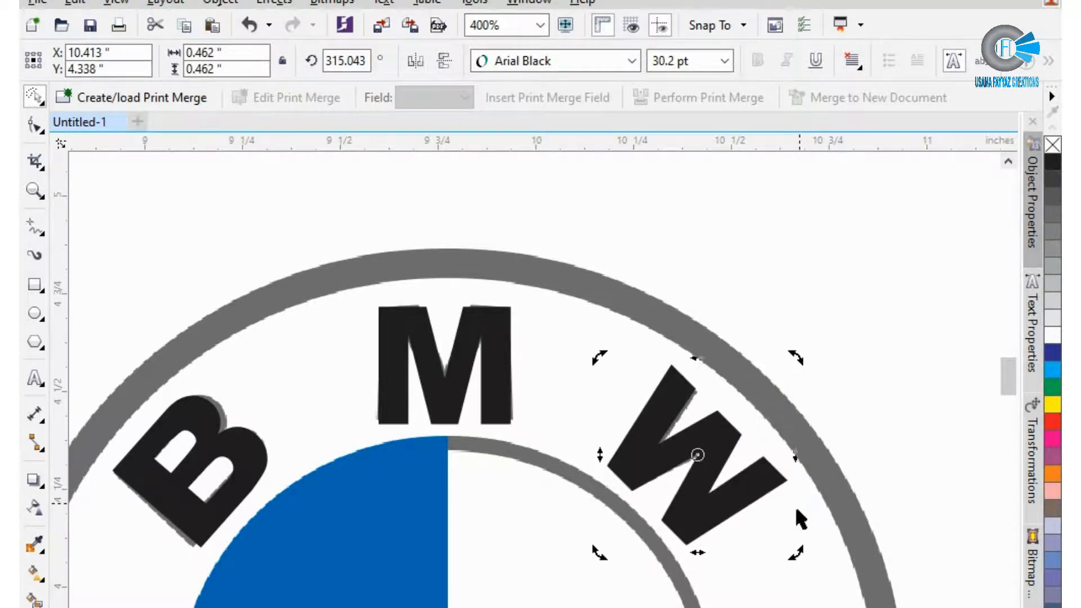
pyautogui.press('Left')
pyautogui.click(793, 512)
pyautogui.press('Right')
# Move the B, M and W together from the reference onto the drawn flat logo, with the M centered above the quadrants
pyautogui.keyDown('shift'); pyautogui.click(501, 366); pyautogui.keyUp('shift')
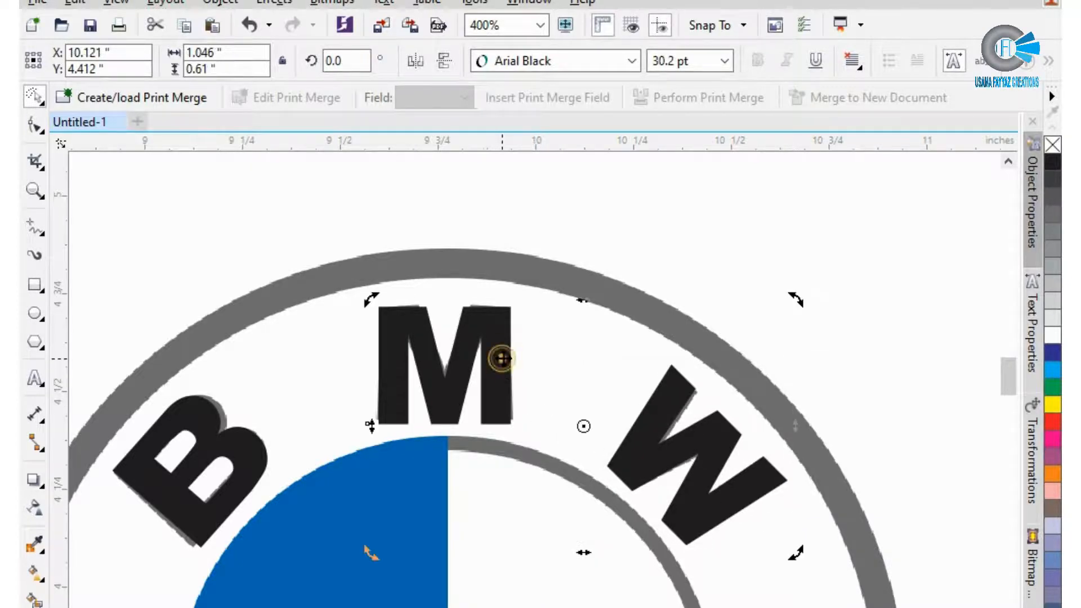
pyautogui.keyDown('shift'); pyautogui.click(213, 459); pyautogui.keyUp('shift')
pyautogui.scroll(-2, 217, 444)
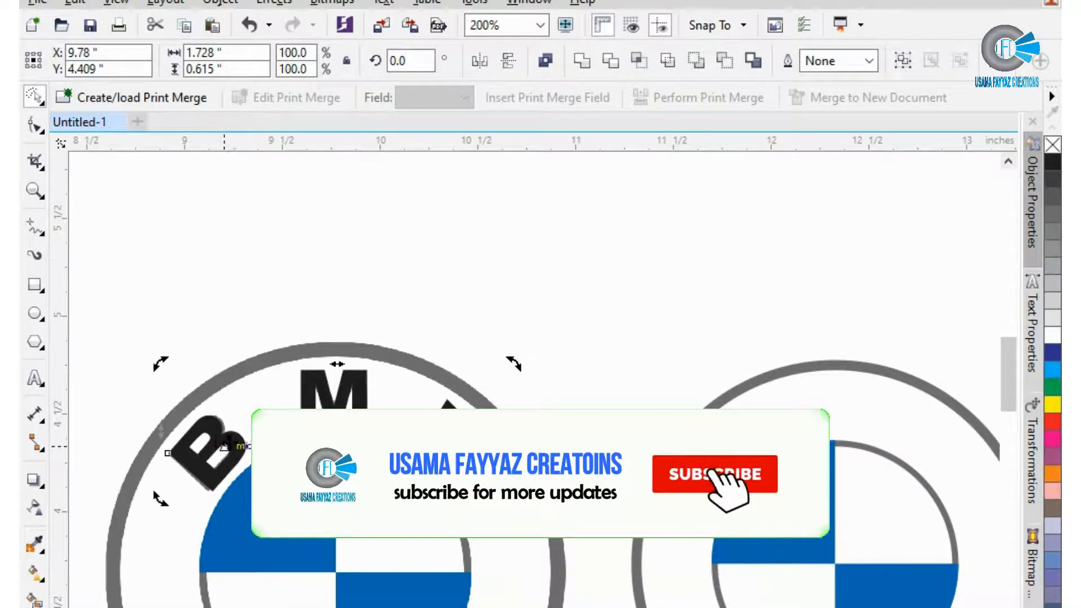
pyautogui.moveTo(160, 499); pyautogui.dragTo(446, 464)
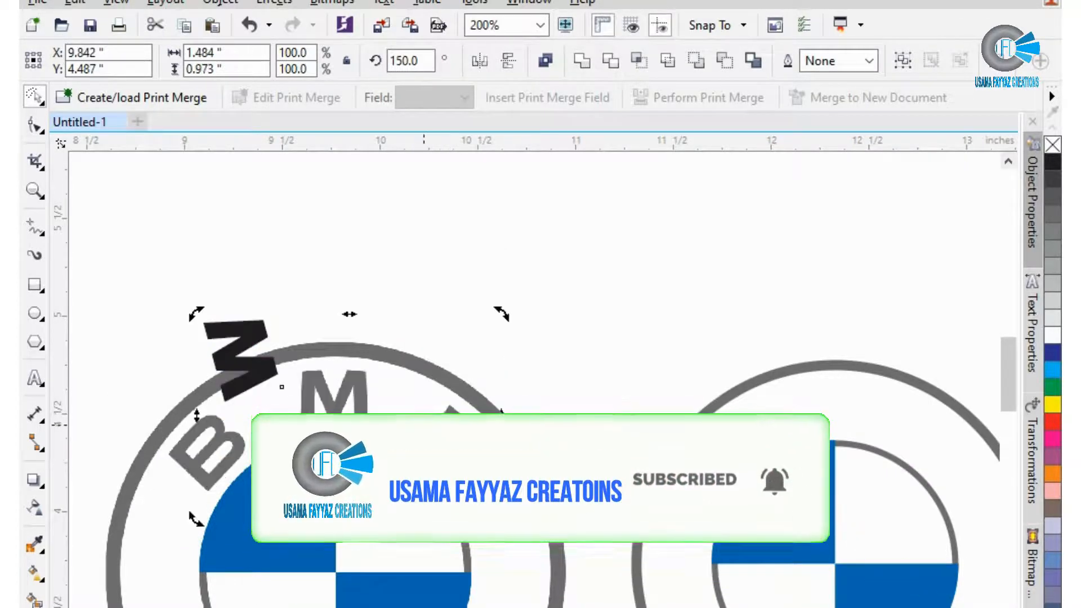
pyautogui.hotkey('ctrl', 'z')
pyautogui.click(327, 405)
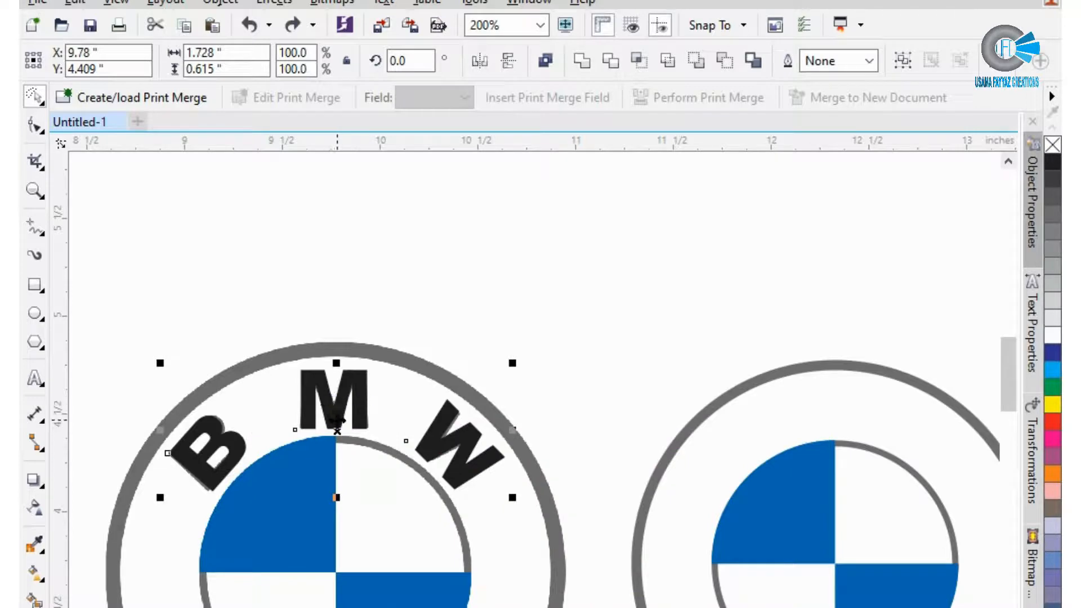
pyautogui.moveTo(336, 423); pyautogui.dragTo(829, 443)
pyautogui.press('Down')
pyautogui.press('Down')
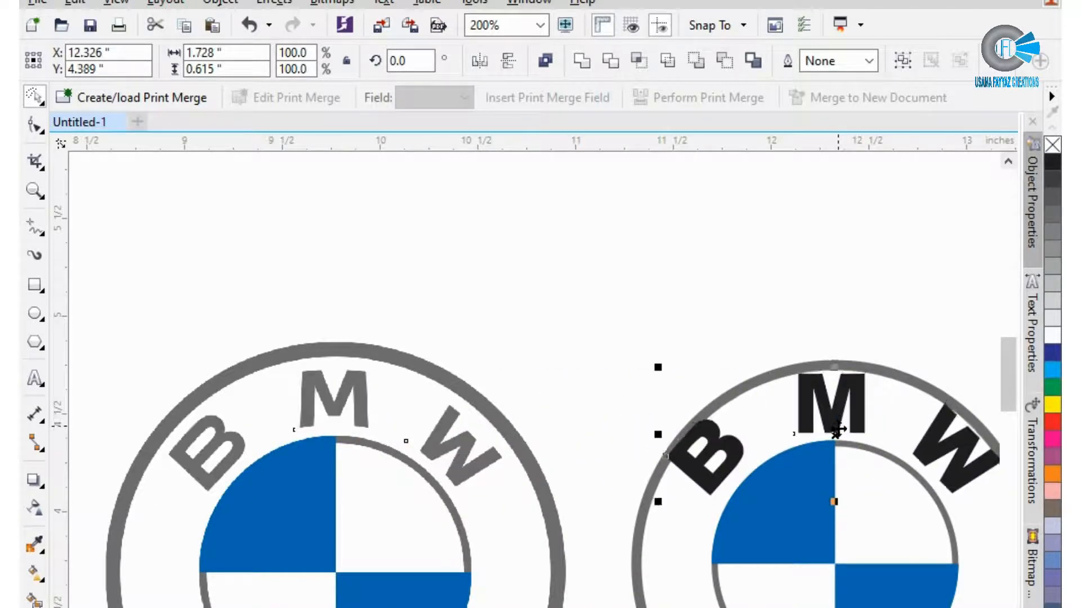
pyautogui.press('Right')
pyautogui.press('Down')
pyautogui.press('Down')
pyautogui.click(743, 287)
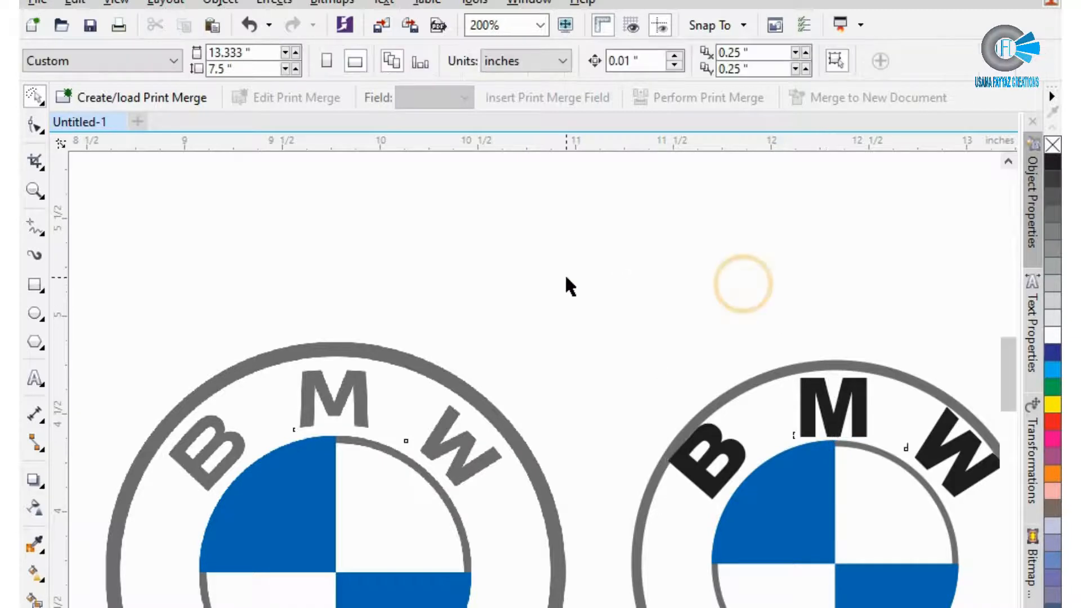
# Lower the B and W on the drawn flat logo by about 0.05 inches, leaving the M in place
pyautogui.scroll(-3, 552, 275)
pyautogui.scroll(1, 648, 333)
pyautogui.scroll(3, 642, 327)
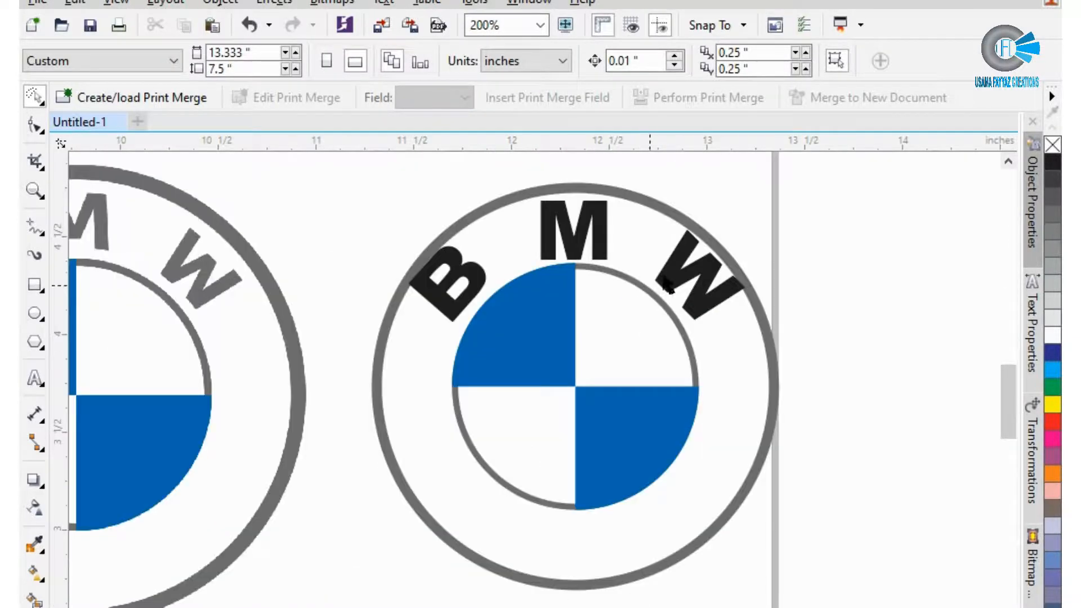
pyautogui.click(661, 282)
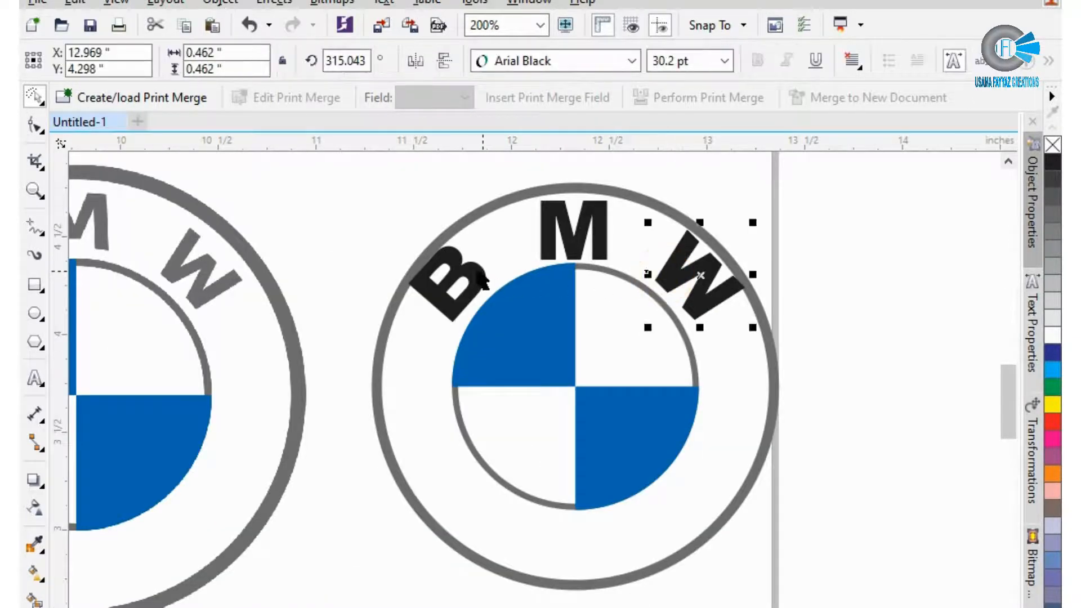
pyautogui.keyDown('shift'); pyautogui.click(467, 271); pyautogui.keyUp('shift')
pyautogui.press('Down')
pyautogui.press('Down')
pyautogui.press('Down')
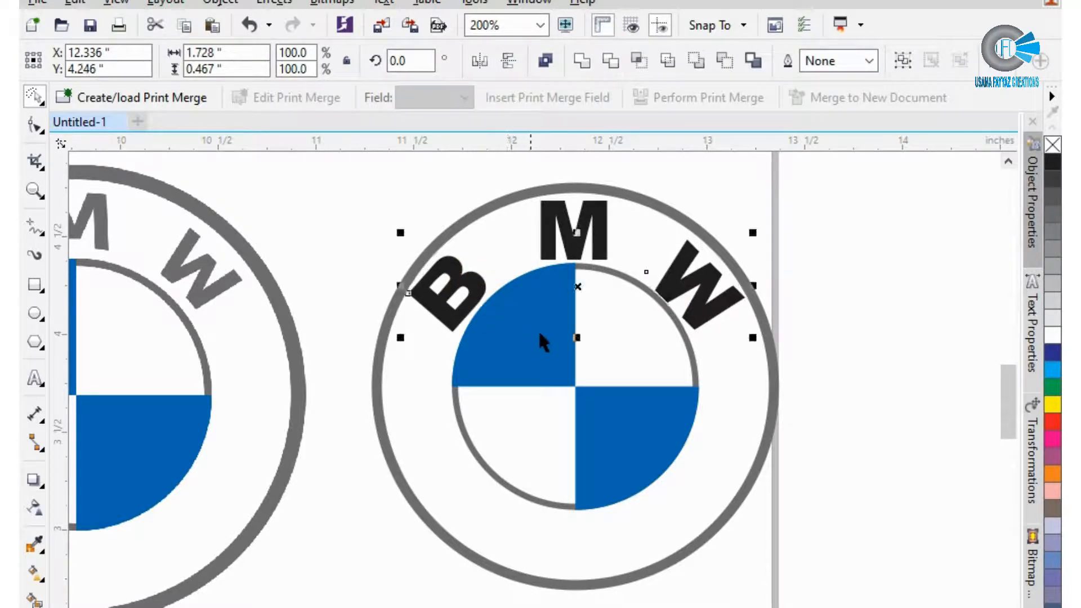
pyautogui.click(808, 250)
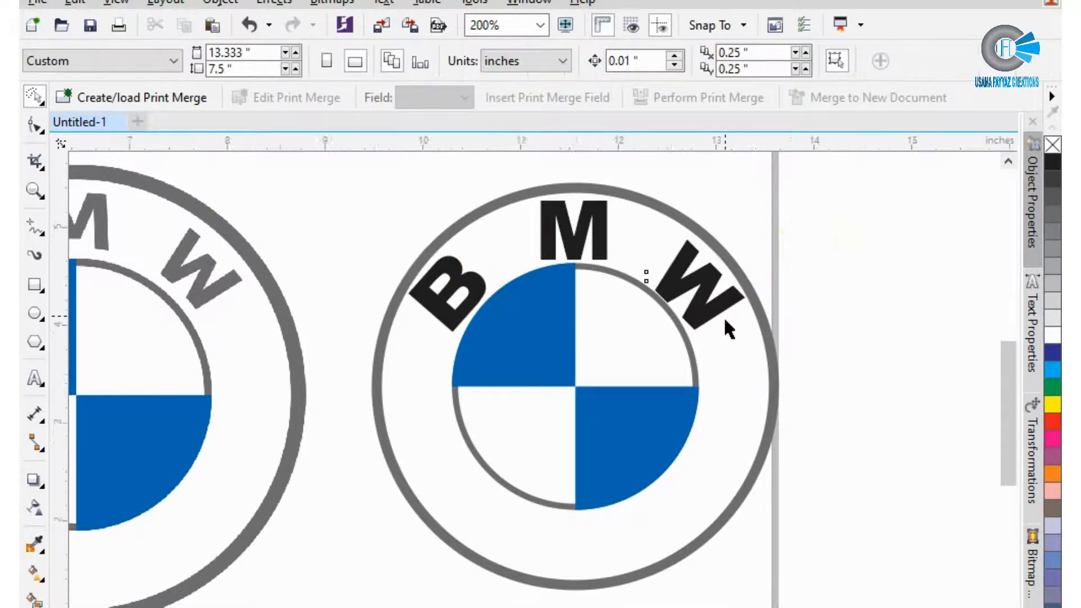
# Recolor the B, M and W of the drawn flat logo with the gray of its outer ring
pyautogui.scroll(-3, 726, 314)
pyautogui.scroll(2, 721, 307)
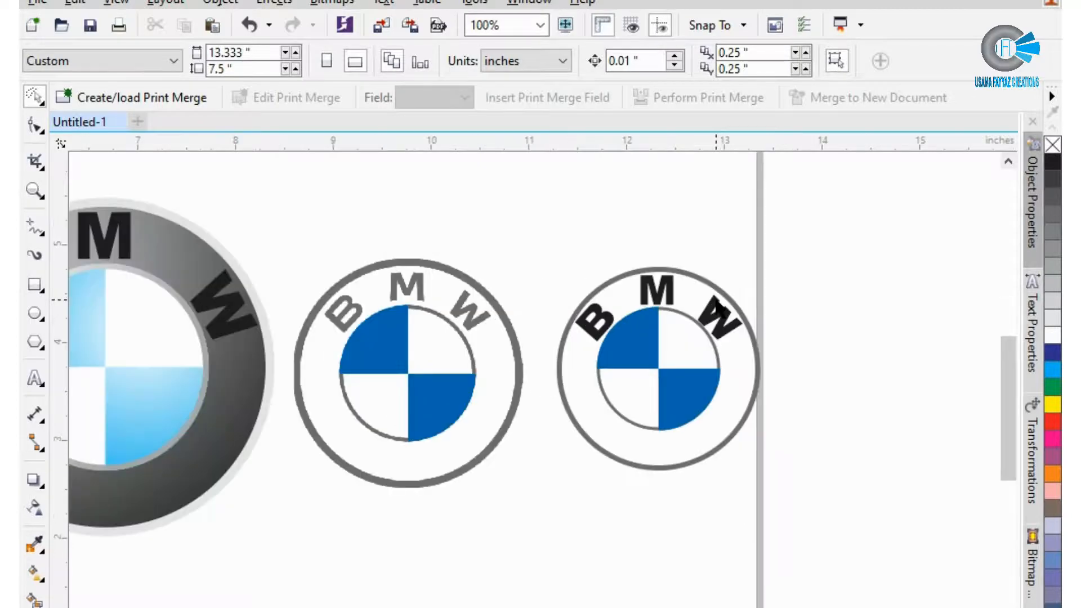
pyautogui.click(714, 314)
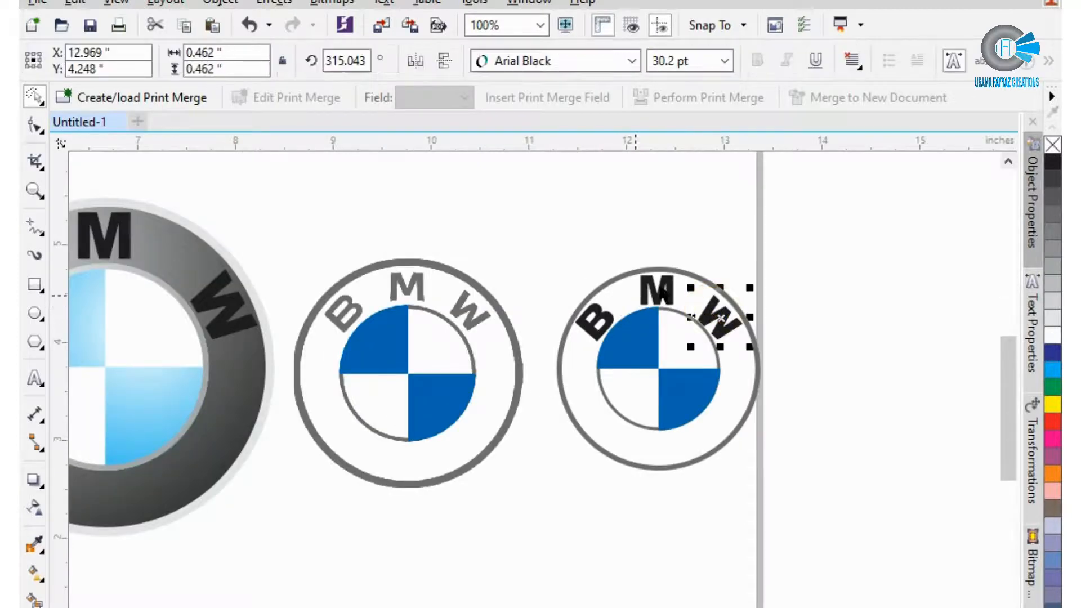
pyautogui.keyDown('shift'); pyautogui.click(605, 324); pyautogui.keyUp('shift')
pyautogui.keyDown('shift'); pyautogui.click(608, 327); pyautogui.keyUp('shift')
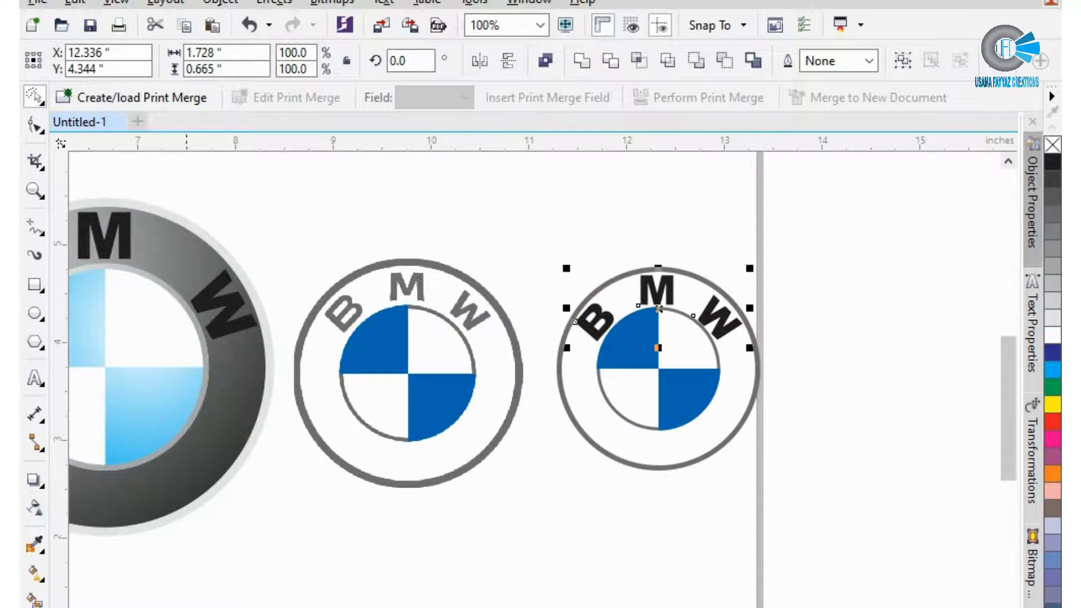
pyautogui.click(613, 460)
pyautogui.click(713, 490)
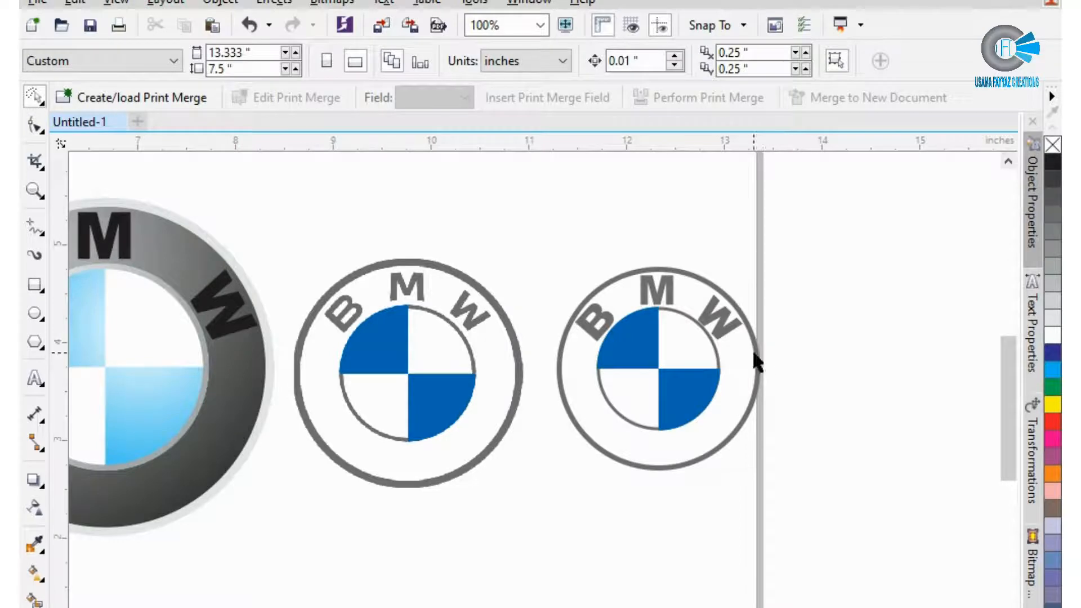
# Set the outer ring of the drawn flat logo to 2.354 inches in width and height, matching the reference
pyautogui.click(505, 363)
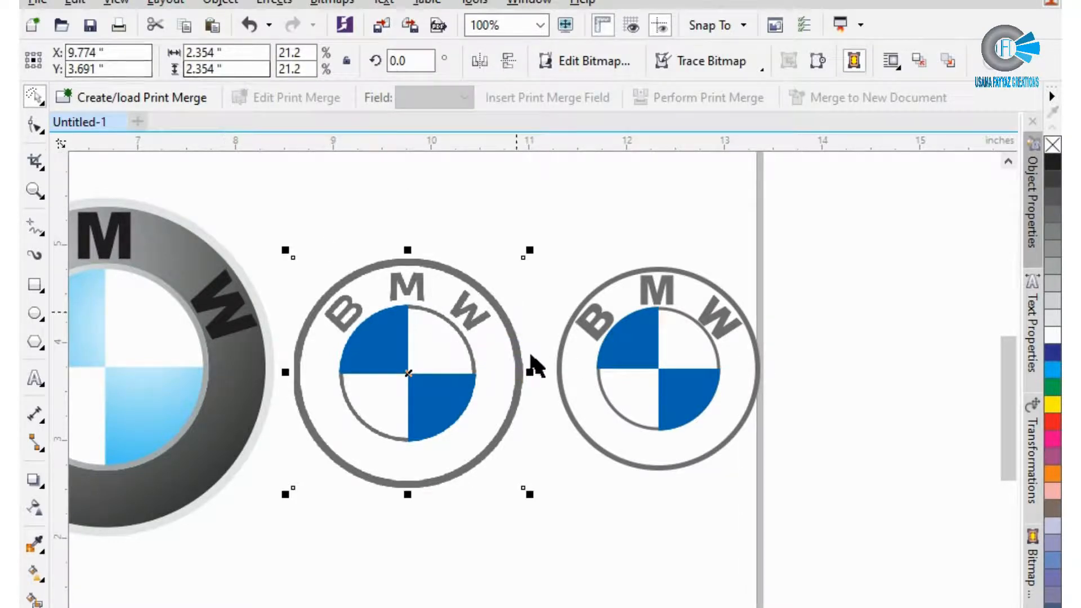
pyautogui.click(559, 368)
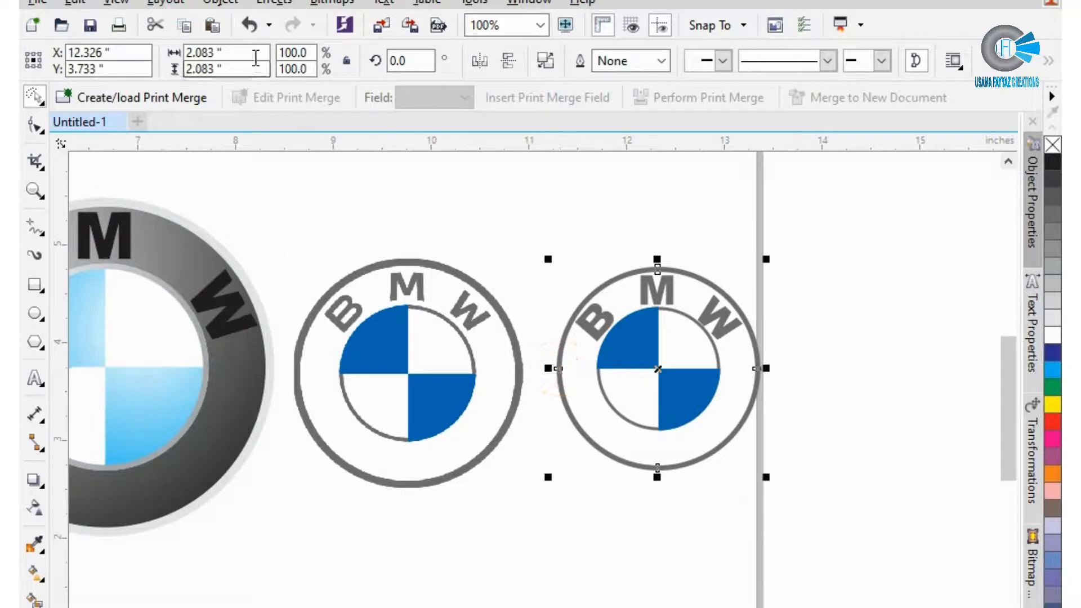
pyautogui.click(346, 60)
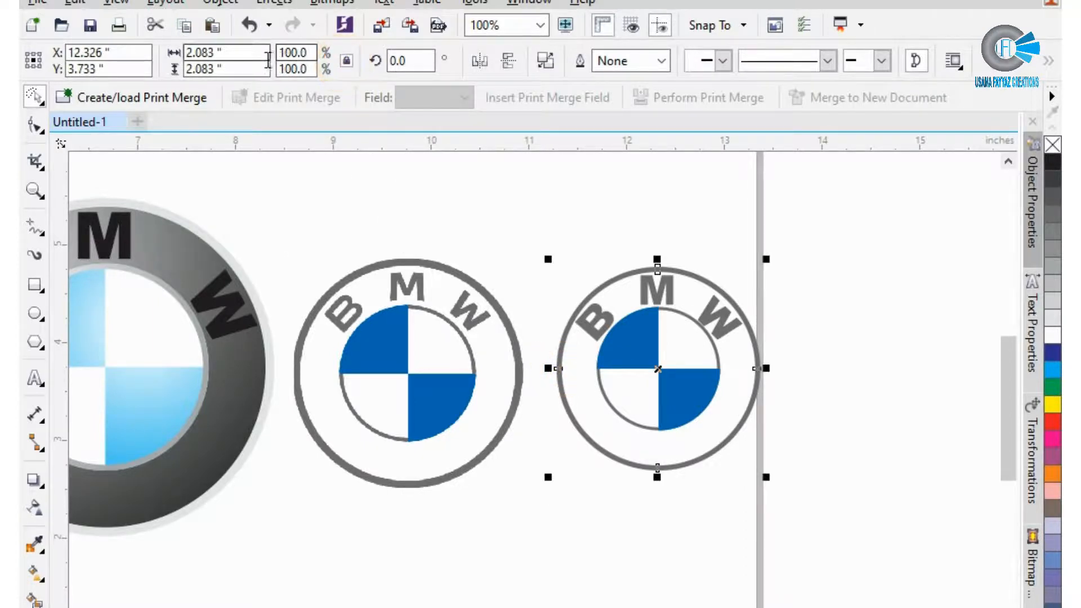
pyautogui.doubleClick(230, 58)
pyautogui.write('2.354')
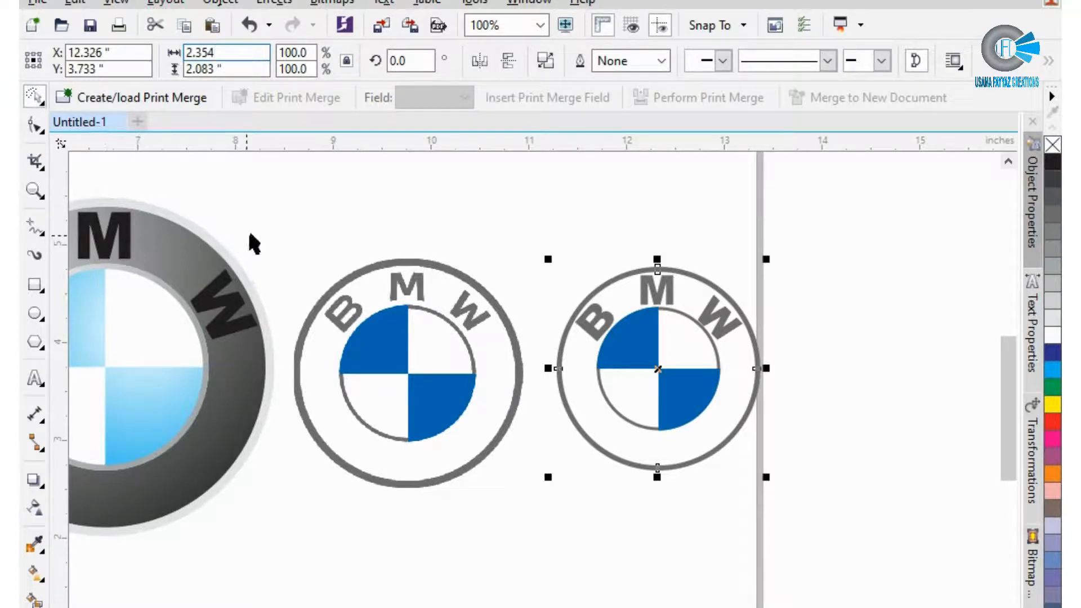
pyautogui.press('Return')
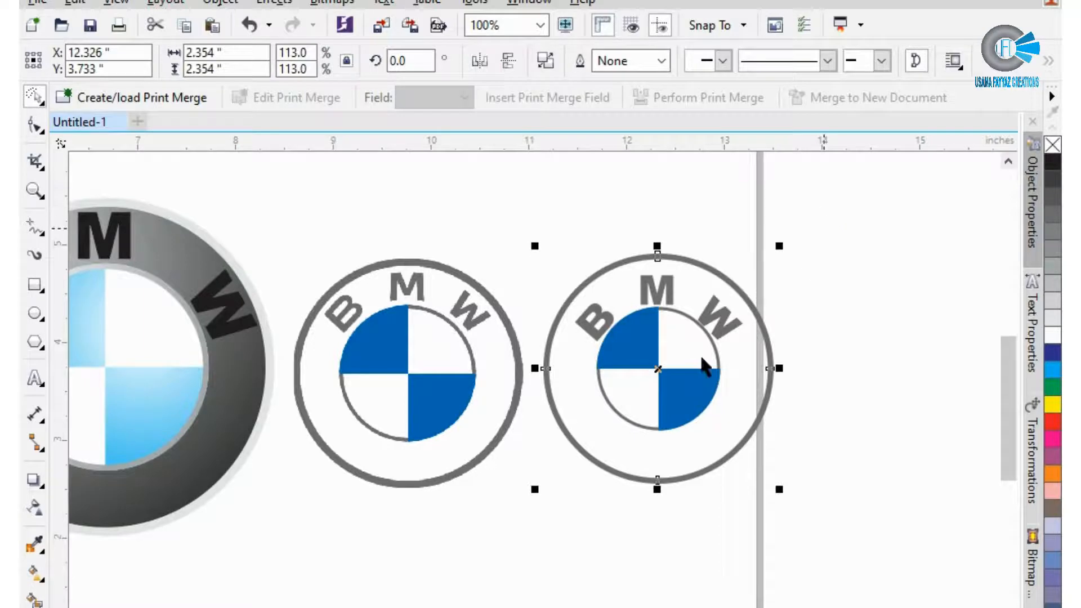
pyautogui.click(679, 390)
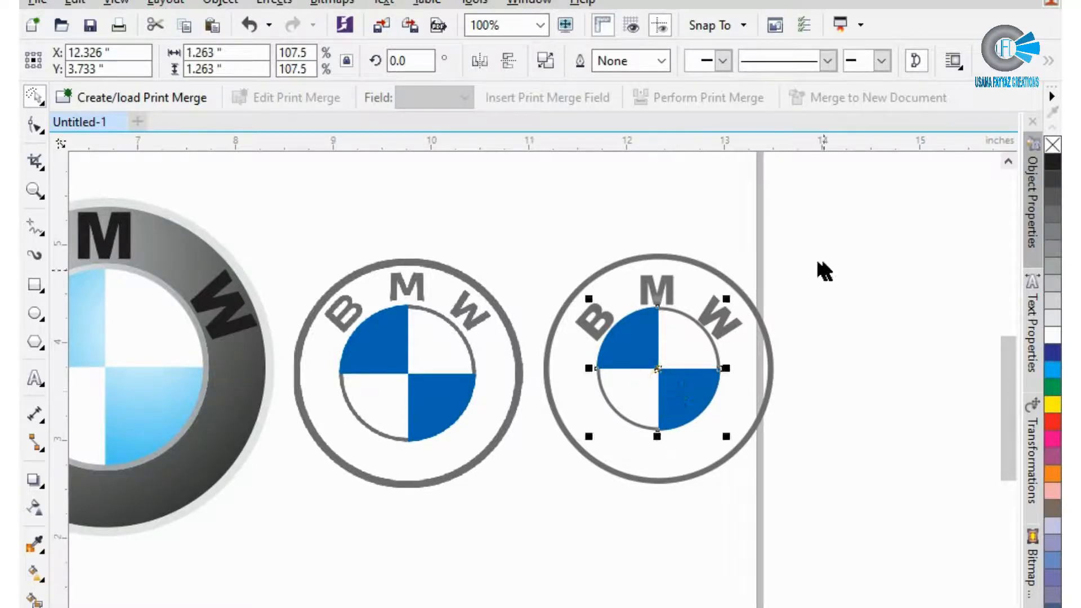
pyautogui.moveTo(822, 263)
pyautogui.mouseDown()
pyautogui.moveTo(540, 486)
pyautogui.moveTo(777, 507)
pyautogui.mouseUp()
pyautogui.moveTo(550, 526)
pyautogui.mouseDown()
pyautogui.moveTo(747, 473)
pyautogui.moveTo(767, 381)
pyautogui.moveTo(670, 295)
pyautogui.mouseUp()
pyautogui.moveTo(589, 311); pyautogui.dragTo(634, 372)
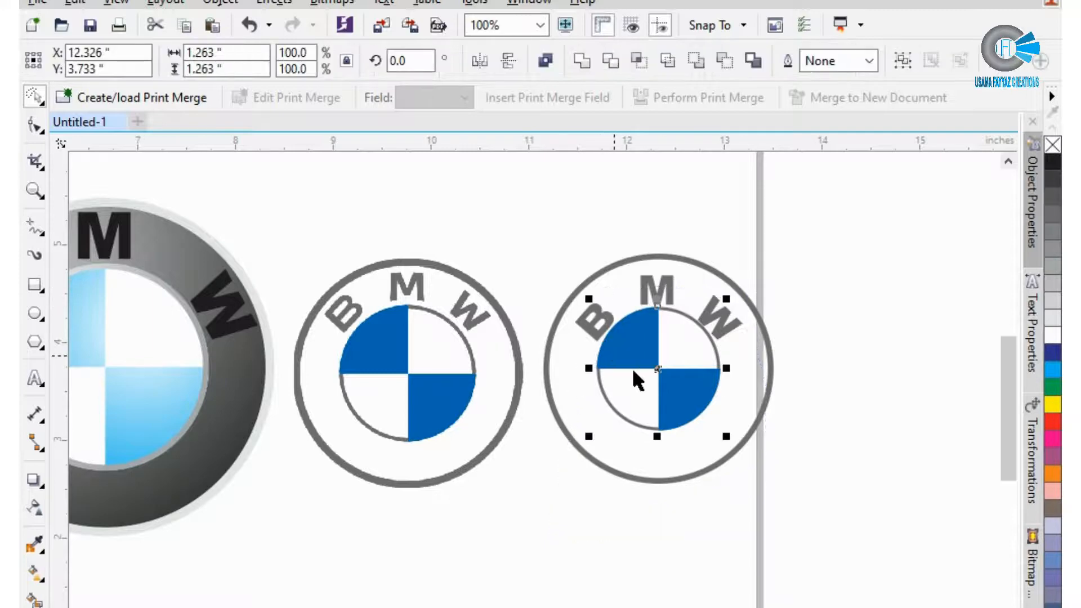
pyautogui.click(393, 320)
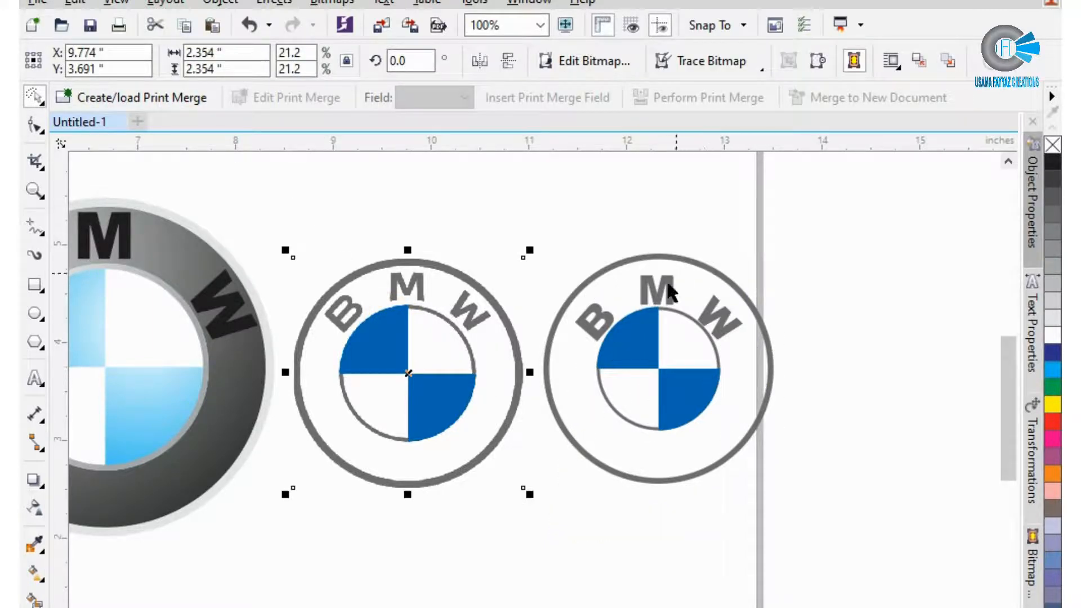
# Spread the letters of the drawn flat logo by nudging the M up, the W right and the B left
pyautogui.click(661, 304)
pyautogui.press('Up')
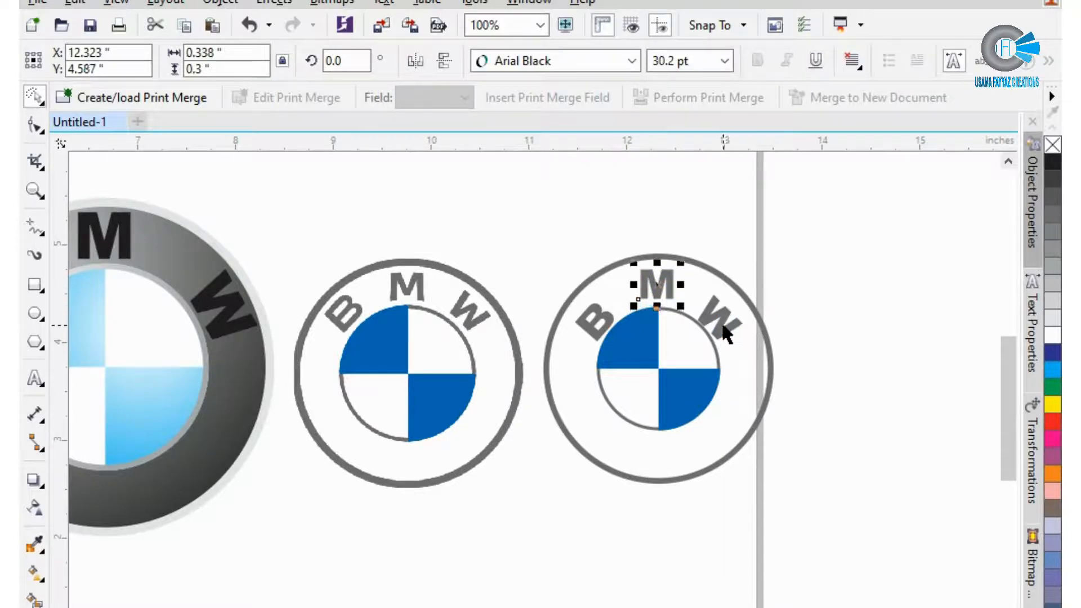
pyautogui.click(719, 324)
pyautogui.press('Right')
pyautogui.press('Right')
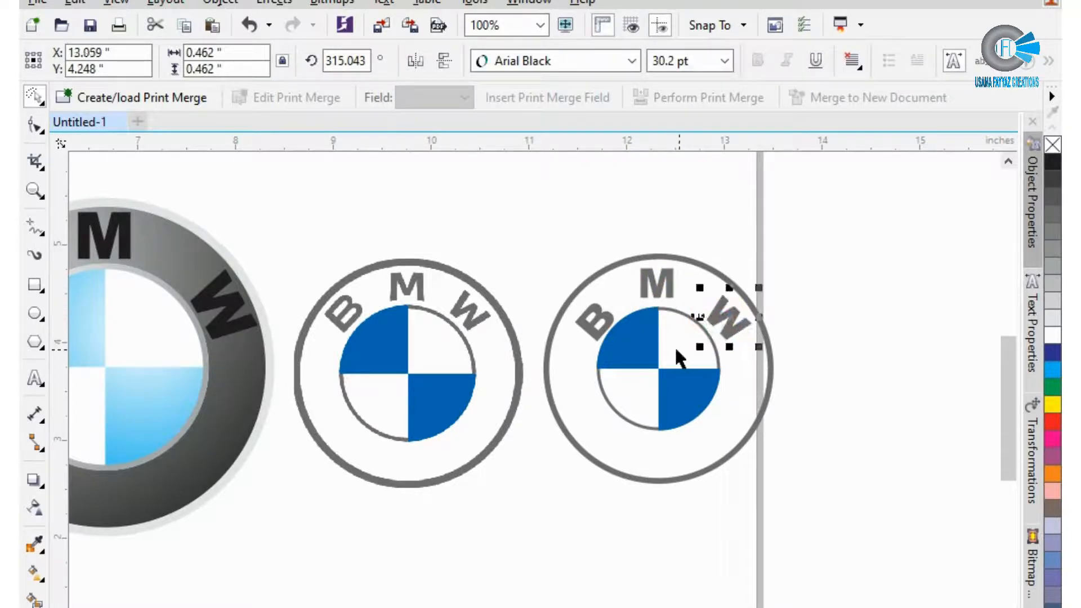
pyautogui.click(589, 318)
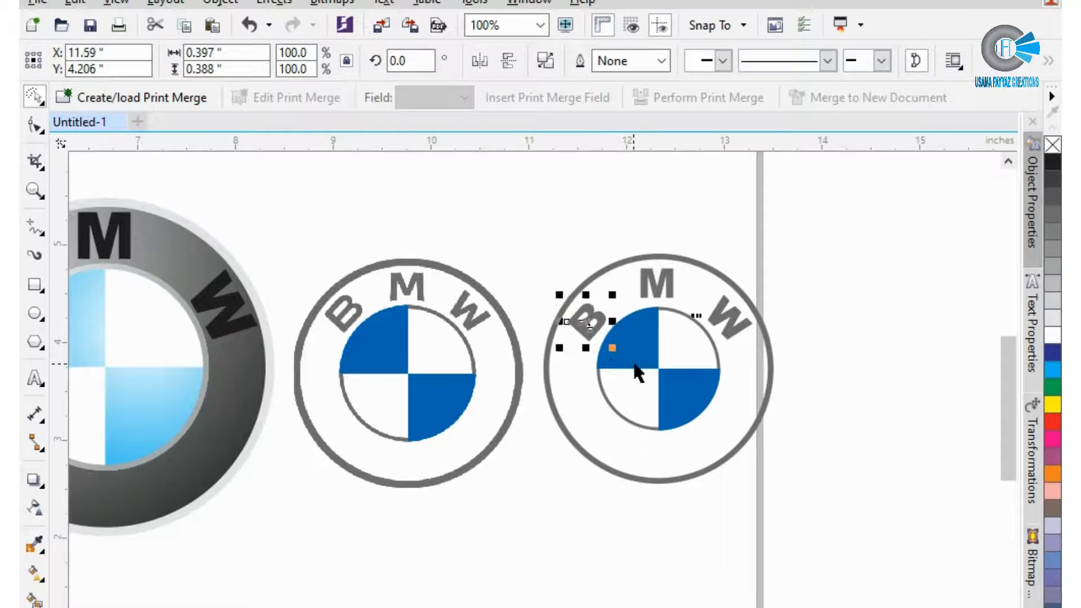
pyautogui.press('Left')
# Enlarge the blue quadrants and inner ring of the drawn flat logo about their center to about 1.414 inches
pyautogui.moveTo(821, 519)
pyautogui.mouseDown()
pyautogui.moveTo(776, 382)
pyautogui.moveTo(682, 335)
pyautogui.moveTo(673, 282)
pyautogui.mouseUp()
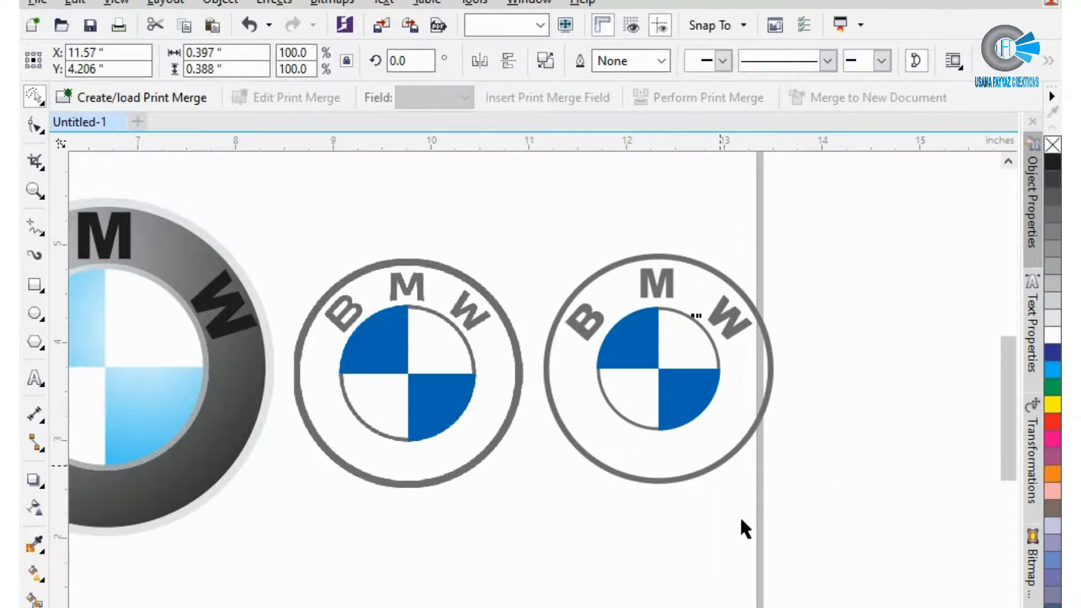
pyautogui.moveTo(694, 573)
pyautogui.mouseDown()
pyautogui.moveTo(749, 346)
pyautogui.moveTo(683, 302)
pyautogui.moveTo(608, 314)
pyautogui.moveTo(566, 367)
pyautogui.moveTo(662, 414)
pyautogui.mouseUp()
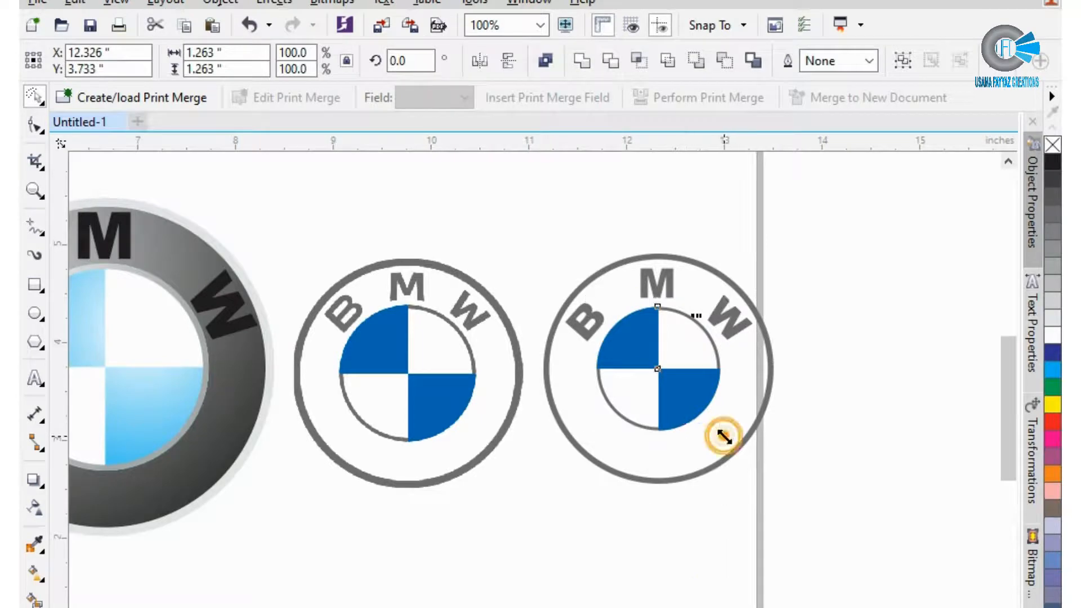
pyautogui.moveTo(727, 436); pyautogui.dragTo(735, 443)
pyautogui.scroll(2, 739, 417)
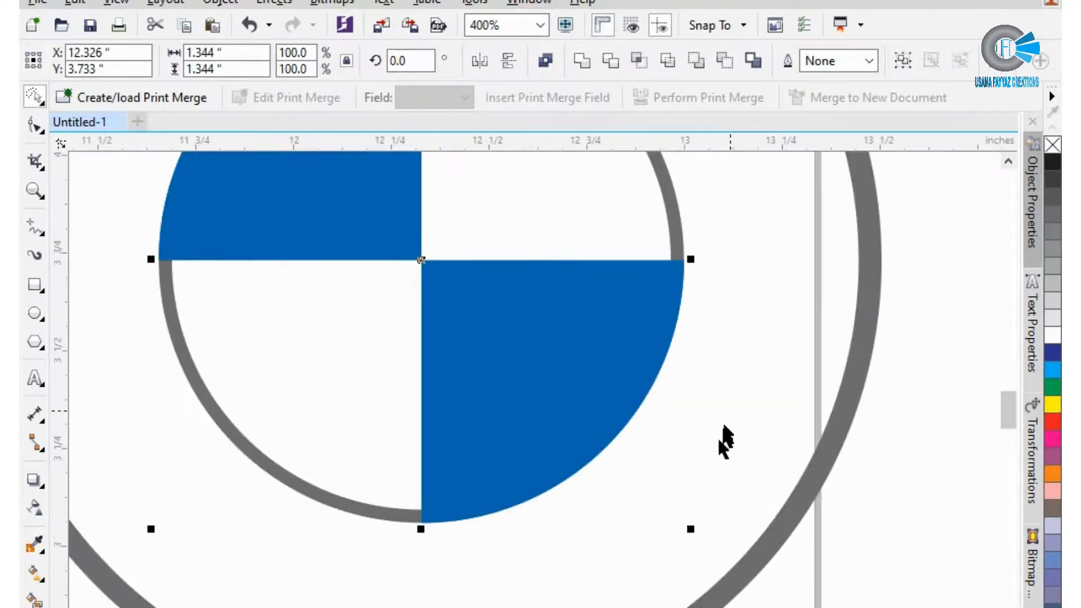
pyautogui.scroll(-2, 721, 445)
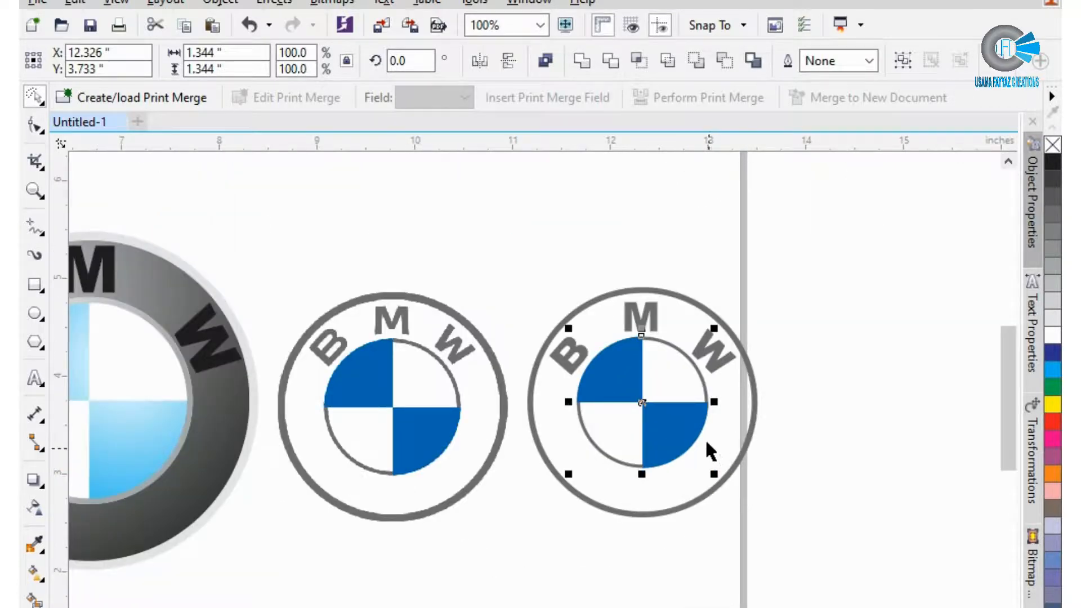
pyautogui.scroll(2, 709, 449)
pyautogui.moveTo(764, 526); pyautogui.dragTo(770, 548)
pyautogui.scroll(-2, 767, 551)
pyautogui.scroll(1, 679, 390)
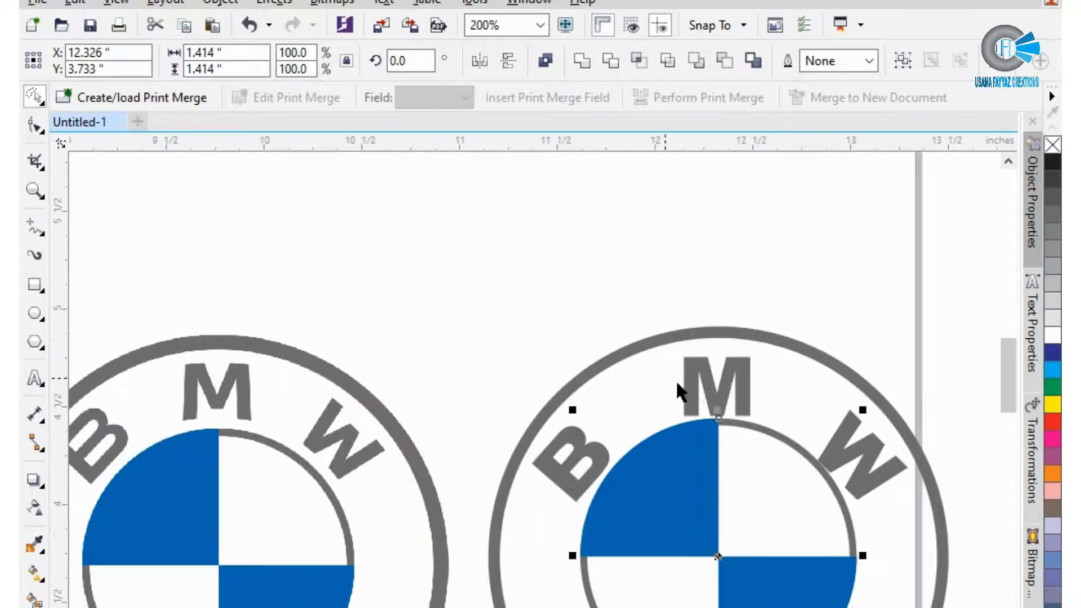
# Fine-tune the flat logo's letters around the enlarged quadrants, moving the M up, the W right and the B down and left
pyautogui.click(708, 388)
pyautogui.click(852, 457)
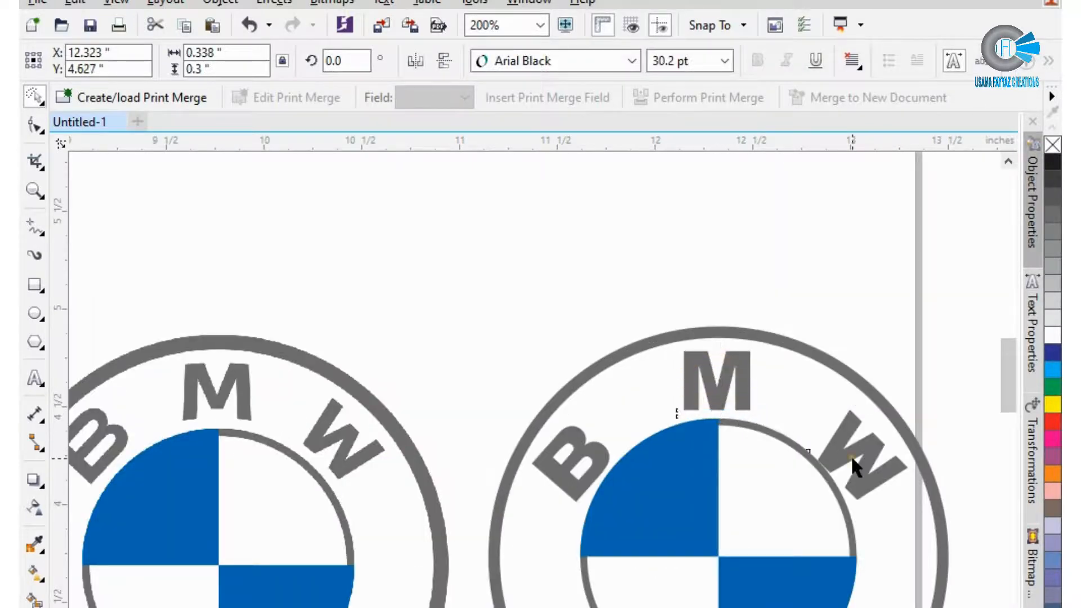
pyautogui.click(603, 457)
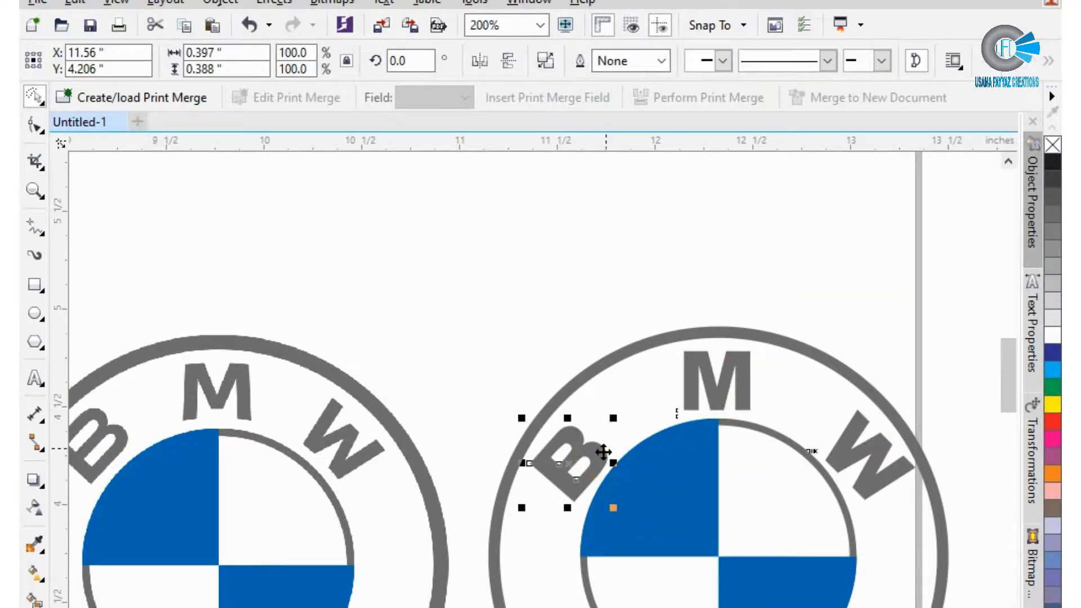
pyautogui.moveTo(604, 458); pyautogui.dragTo(602, 469)
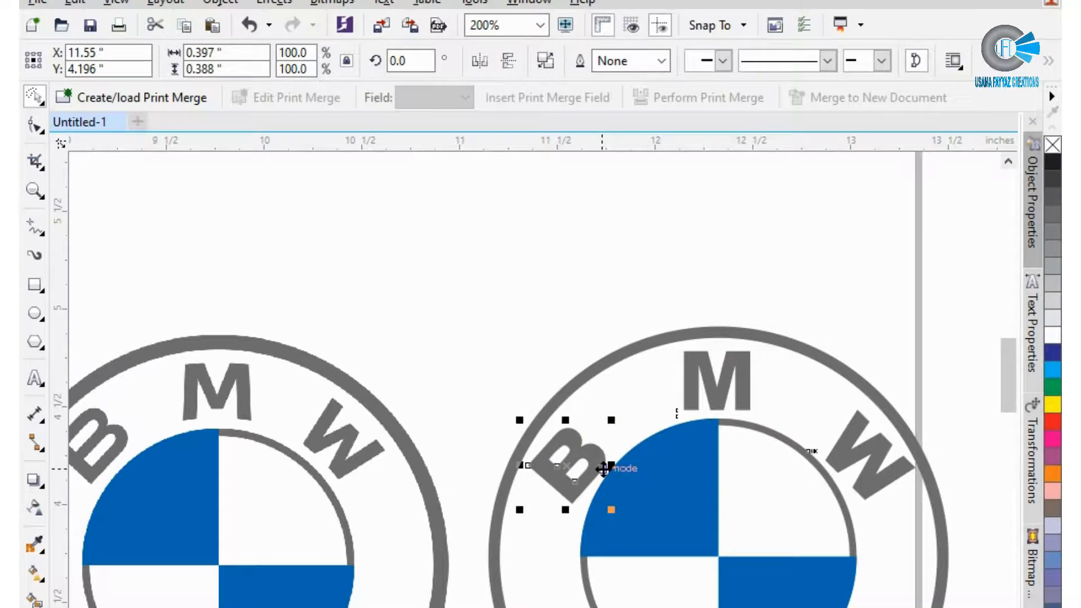
pyautogui.click(483, 312)
# Move the B of the gradient logo up and right to about X 5.631, Y 4.552 inches
pyautogui.scroll(-5, 558, 324)
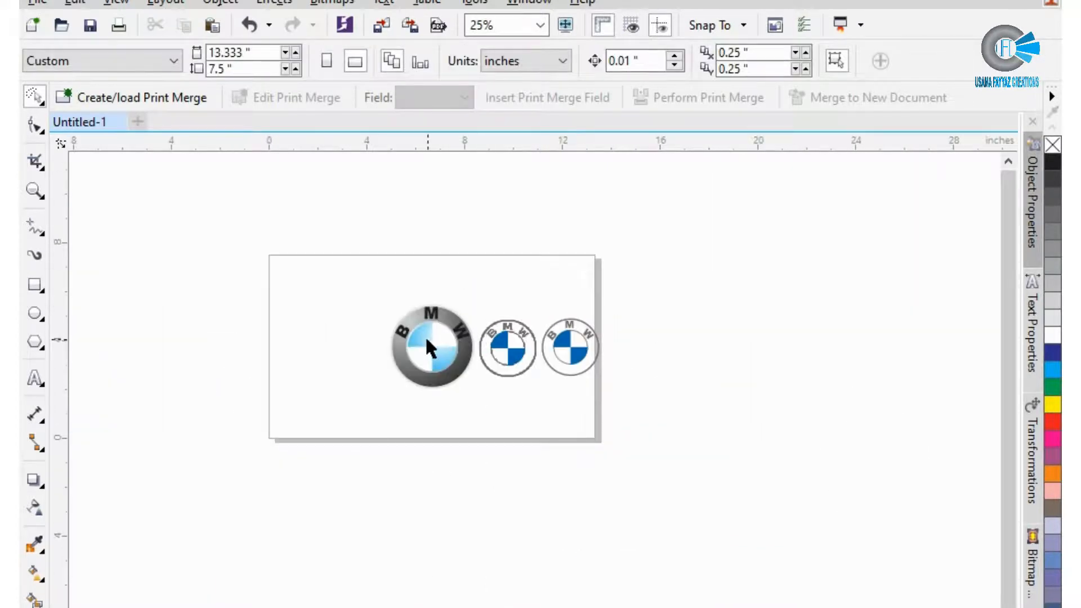
pyautogui.scroll(3, 427, 339)
pyautogui.click(353, 303)
pyautogui.press('Up')
pyautogui.press('Up')
pyautogui.press('Up')
pyautogui.press('Up')
pyautogui.press('Up')
pyautogui.press('Up')
pyautogui.press('Up')
pyautogui.press('Up')
pyautogui.press('Up')
pyautogui.press('Up')
pyautogui.press('Up')
pyautogui.press('Up')
pyautogui.press('Up')
pyautogui.press('Up')
pyautogui.press('Up')
pyautogui.press('Up')
pyautogui.press('Up')
pyautogui.press('Up')
pyautogui.press('Up')
pyautogui.press('Up')
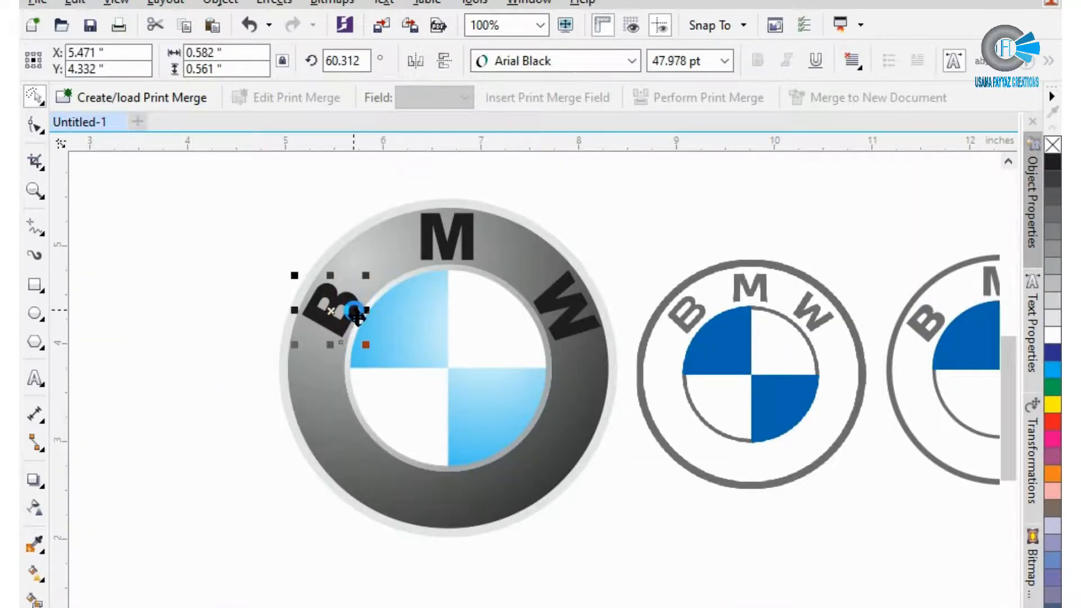
pyautogui.press('Right')
pyautogui.press('Right')
pyautogui.press('Right')
pyautogui.press('Right')
pyautogui.press('Right')
pyautogui.press('Right')
pyautogui.press('Right')
pyautogui.press('Right')
pyautogui.press('Right')
pyautogui.press('Right')
pyautogui.press('Right')
pyautogui.press('Right')
pyautogui.press('Right')
pyautogui.press('Right')
pyautogui.press('Right')
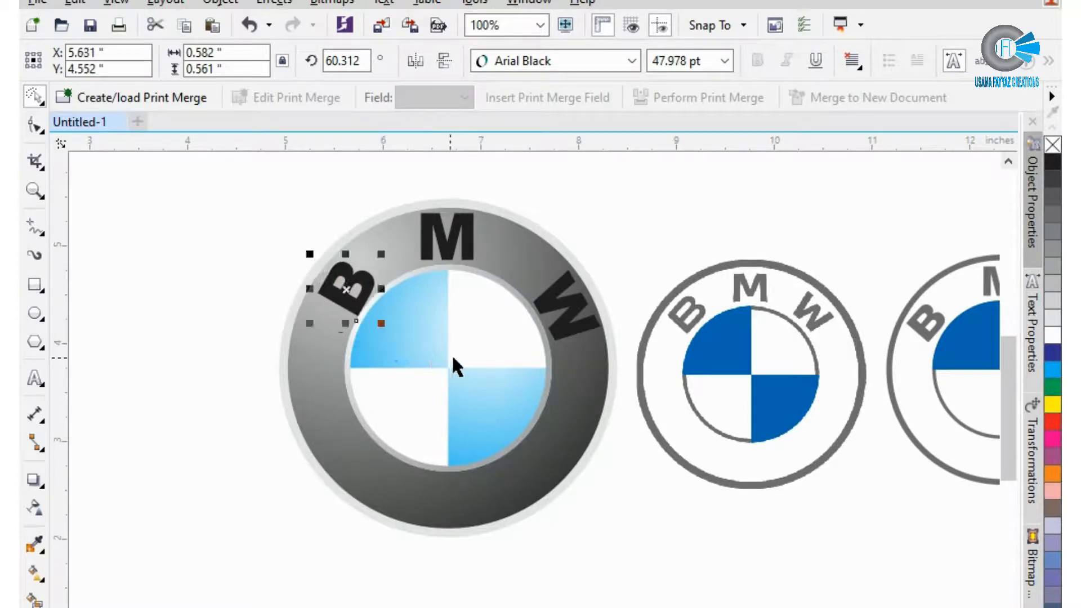
# Move the W of the gradient logo up and left to about X 7.743, Y 4.592 inches
pyautogui.click(551, 311)
pyautogui.press('Up')
pyautogui.press('Up')
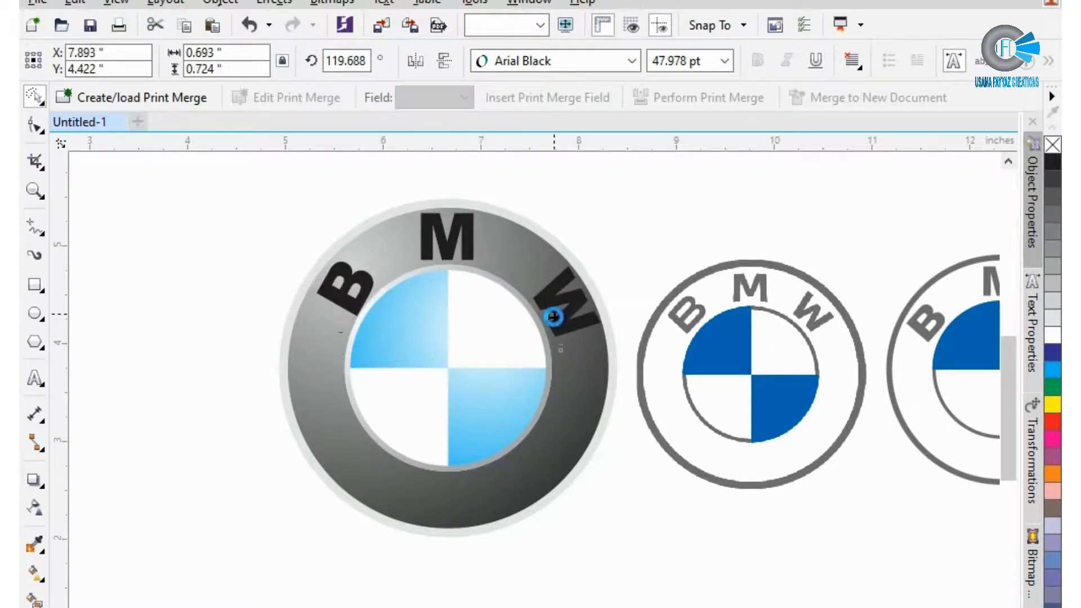
pyautogui.press('Left')
pyautogui.press('Left')
pyautogui.press('Left')
pyautogui.press('Left')
pyautogui.press('Left')
pyautogui.press('Left')
pyautogui.press('Left')
pyautogui.press('Left')
pyautogui.press('Left')
pyautogui.press('Left')
pyautogui.press('Left')
pyautogui.press('Left')
pyautogui.press('Left')
pyautogui.press('Left')
pyautogui.press('Left')
pyautogui.press('Up')
pyautogui.press('Up')
pyautogui.press('Up')
pyautogui.press('Up')
pyautogui.press('Up')
pyautogui.press('Up')
pyautogui.press('Up')
pyautogui.press('Up')
pyautogui.press('Up')
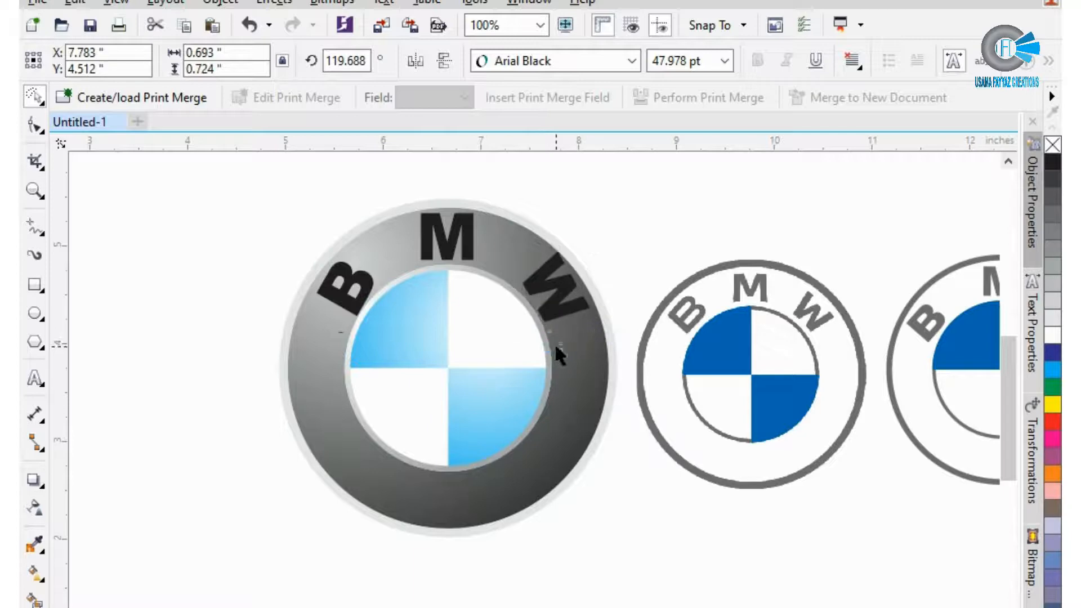
# Shrink the W of the gradient logo about its center to about 41.465 pt
pyautogui.scroll(2, 600, 255)
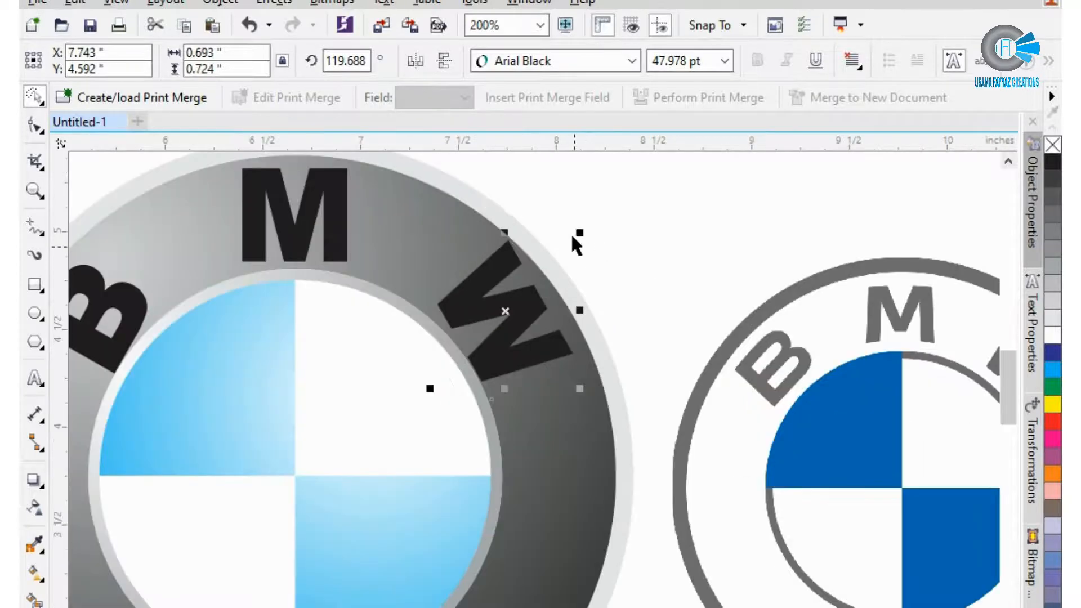
pyautogui.moveTo(580, 233); pyautogui.dragTo(560, 248)
pyautogui.scroll(-2, 559, 249)
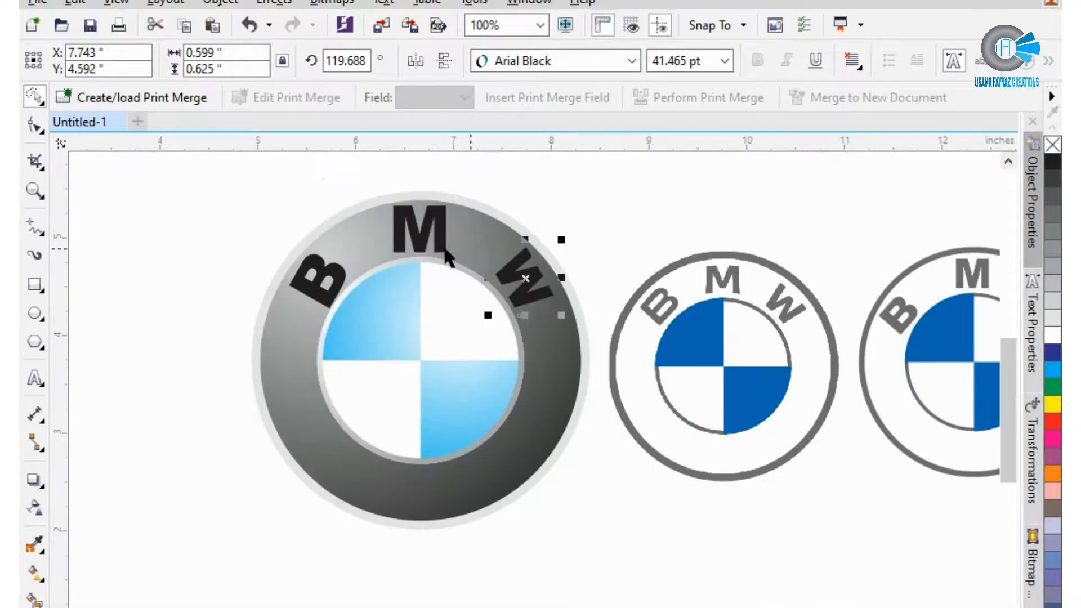
# Try recoloring the B, M and W of the gradient logo white, and undo the color change
pyautogui.keyDown('shift'); pyautogui.click(405, 248); pyautogui.keyUp('shift')
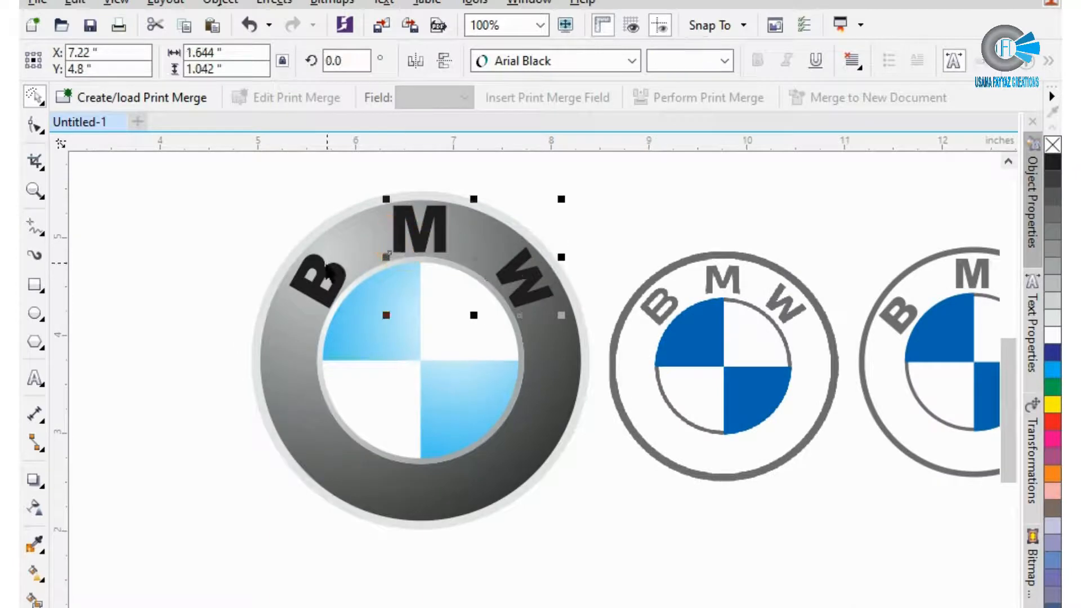
pyautogui.keyDown('shift'); pyautogui.click(318, 279); pyautogui.keyUp('shift')
pyautogui.click(1053, 335)
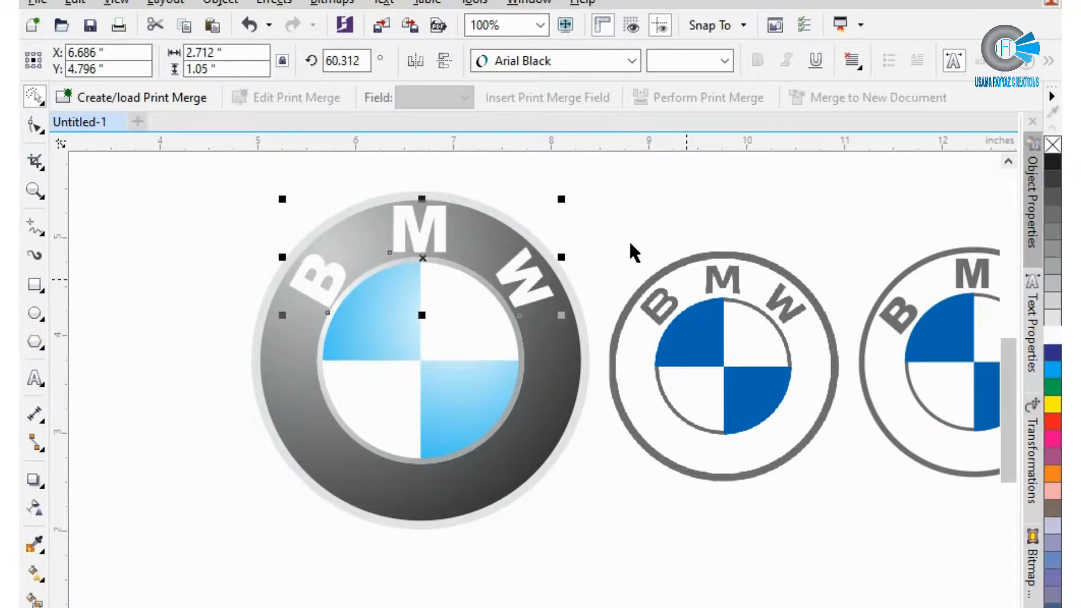
pyautogui.click(615, 220)
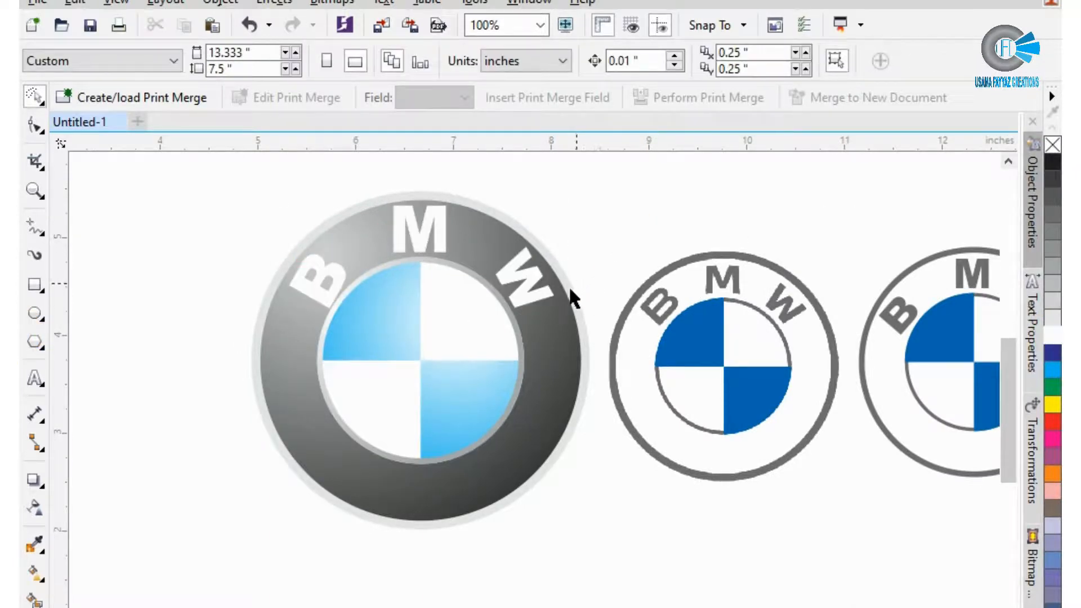
pyautogui.hotkey('ctrl', 'z')
# Rotate the W of the gradient logo slightly counterclockwise so it follows the curve of the ring
pyautogui.click(574, 270)
pyautogui.click(532, 292)
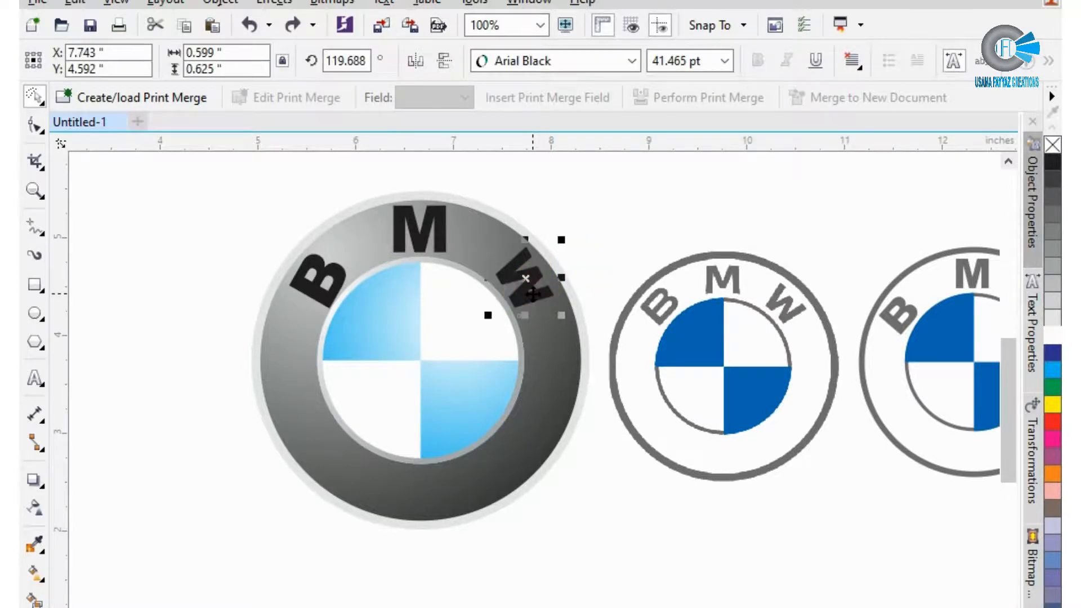
pyautogui.scroll(2, 529, 294)
pyautogui.click(517, 307)
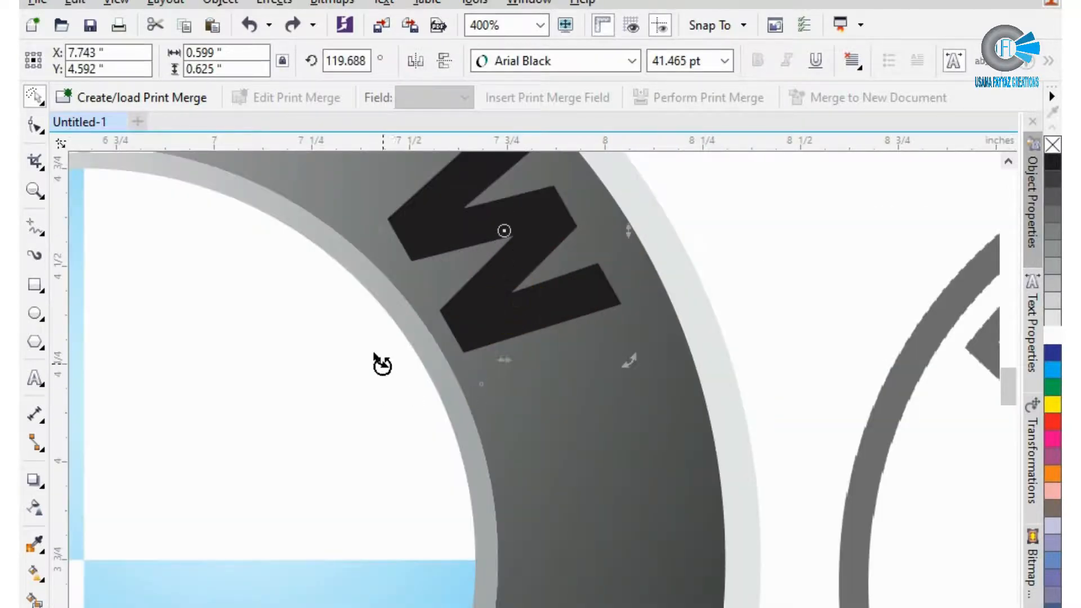
pyautogui.moveTo(382, 363); pyautogui.dragTo(396, 388)
pyautogui.click(868, 283)
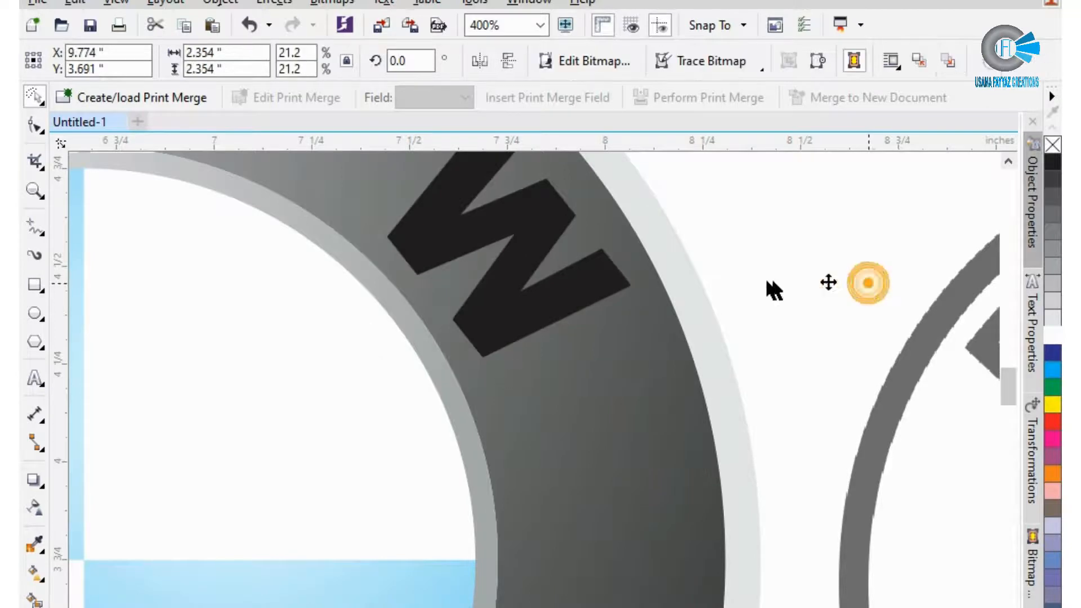
pyautogui.scroll(-1, 732, 307)
pyautogui.scroll(1, 732, 307)
pyautogui.scroll(-1, 726, 309)
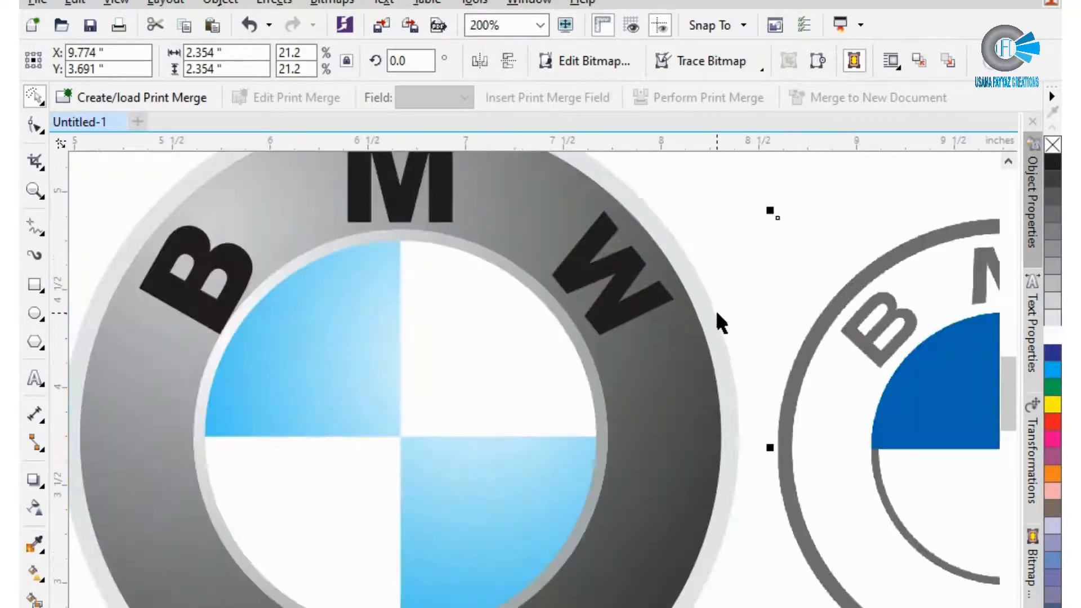
# Recolor the gradient logo's wide ring fill, making the gradient's outer end light gray and its center end white
pyautogui.scroll(-2, 717, 311)
pyautogui.click(709, 335)
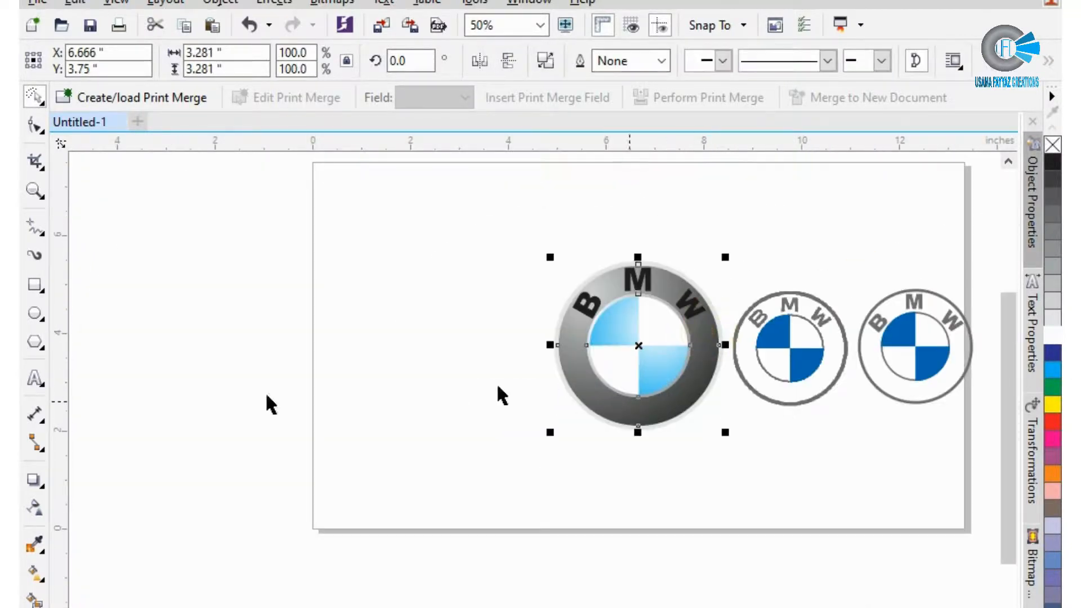
pyautogui.click(43, 579)
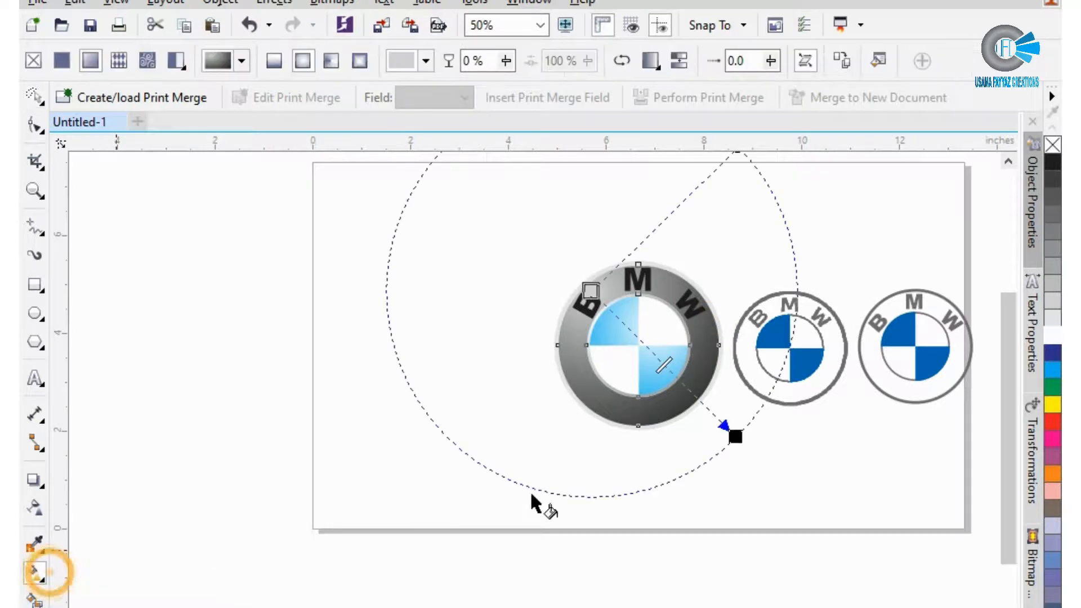
pyautogui.click(735, 438)
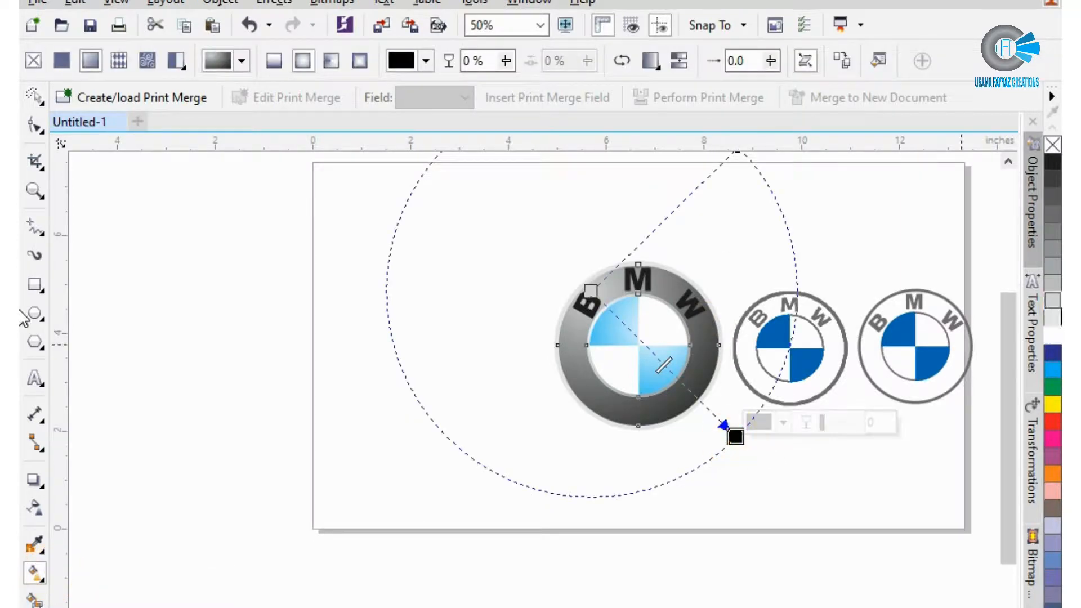
pyautogui.click(1052, 301)
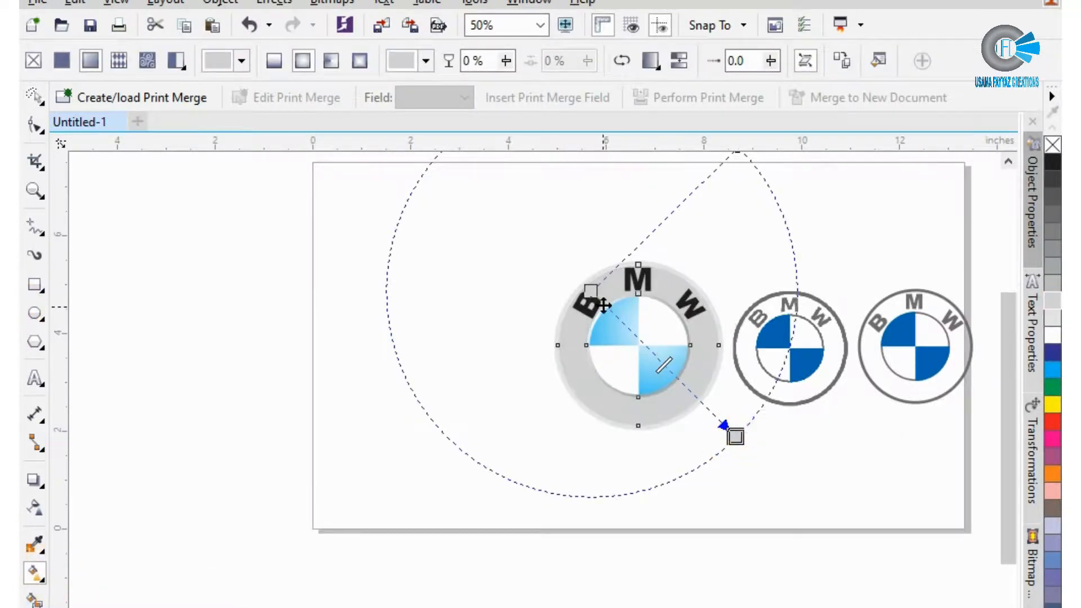
pyautogui.click(589, 290)
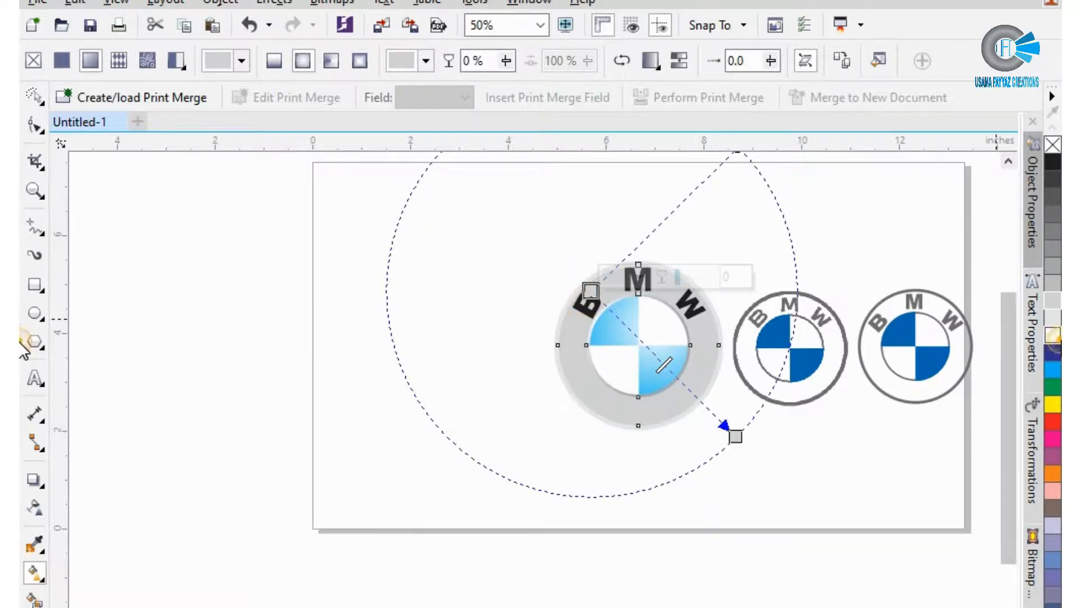
pyautogui.click(1052, 336)
# Fill the gradient logo's outer rim with a linear gradient running from dark gray at its lower right to white at its upper left
pyautogui.scroll(3, 715, 309)
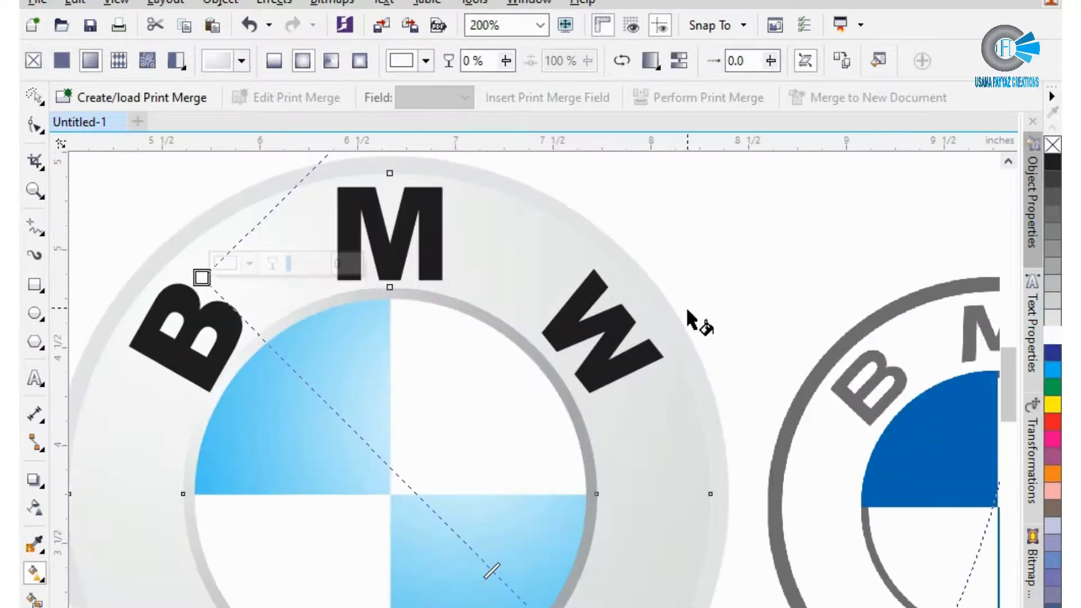
pyautogui.click(682, 331)
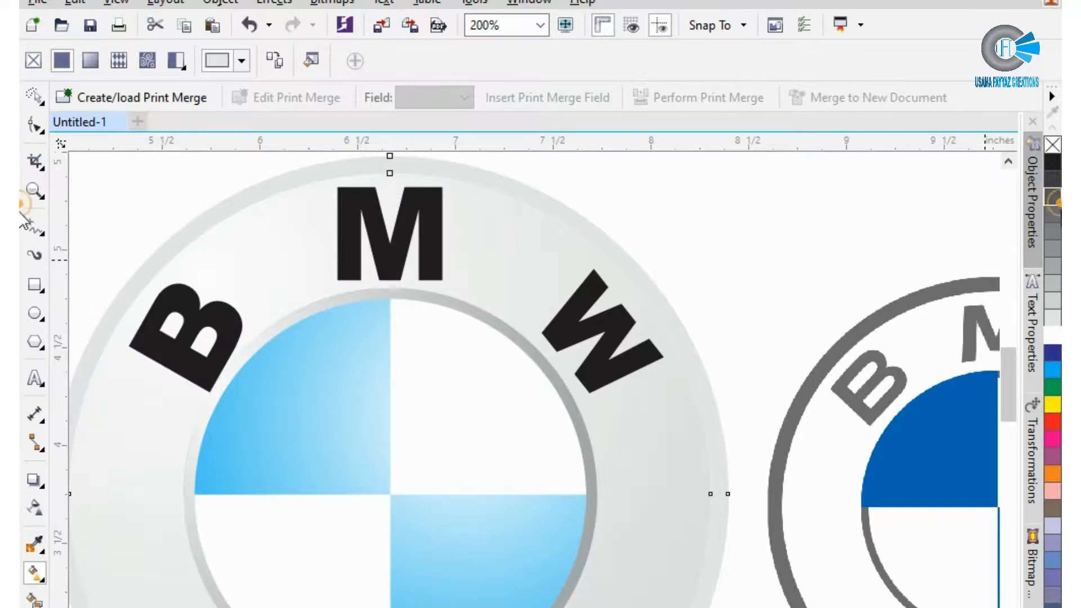
pyautogui.scroll(-3, 652, 285)
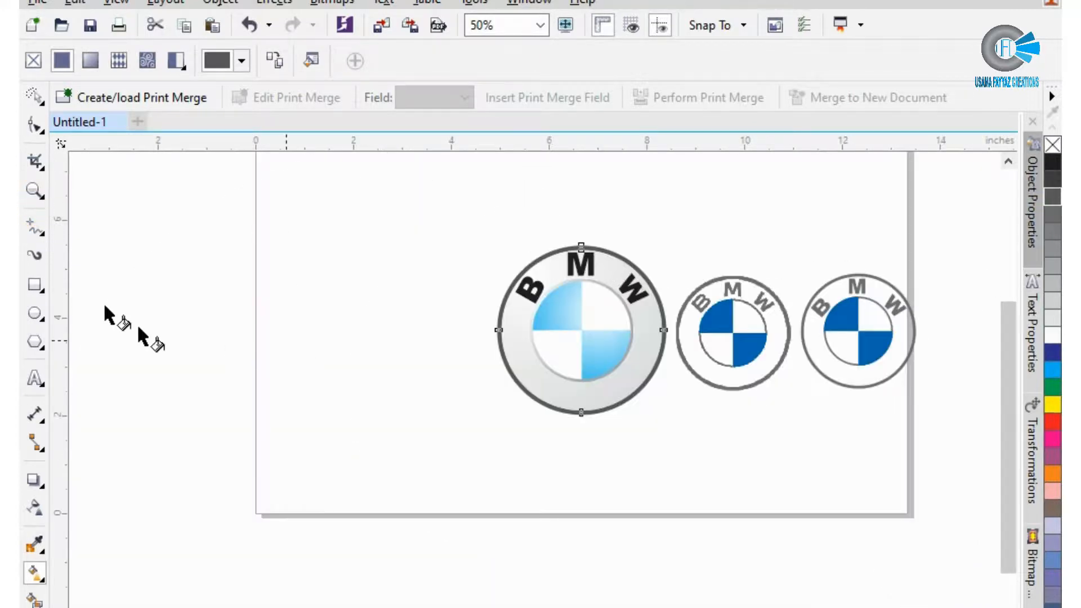
pyautogui.click(90, 61)
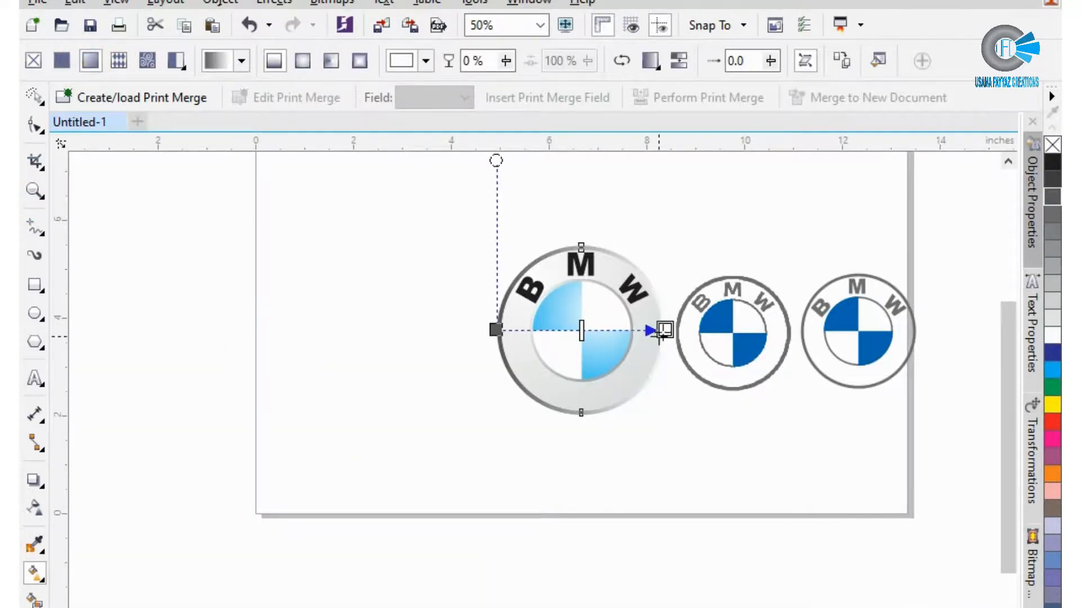
pyautogui.moveTo(664, 332); pyautogui.dragTo(521, 248)
pyautogui.moveTo(498, 333); pyautogui.dragTo(665, 424)
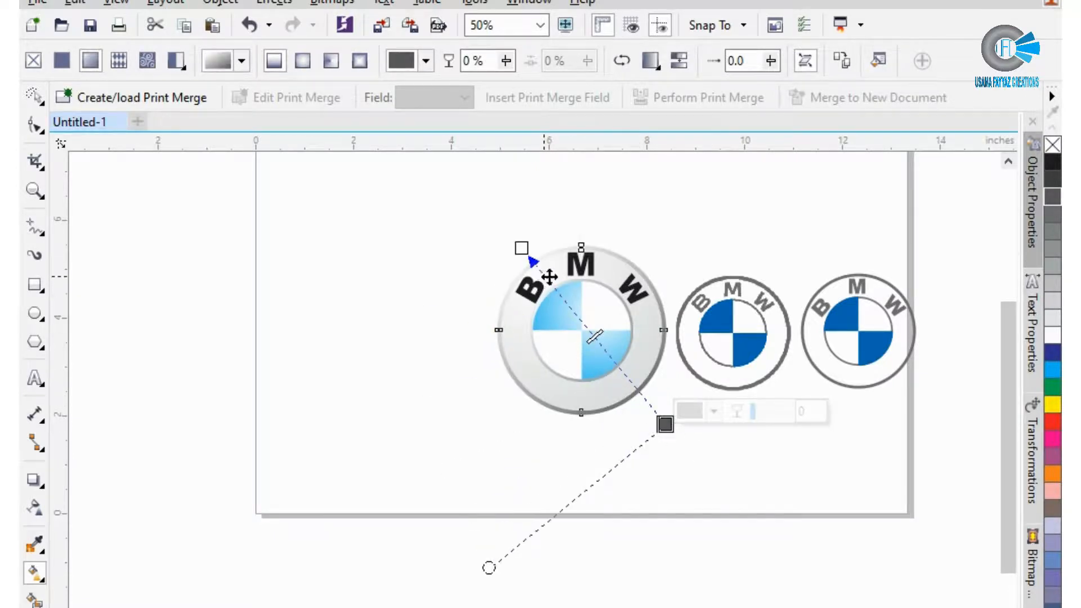
# Lighten the dark end of the outer rim's linear gradient to a medium gray
pyautogui.click(667, 429)
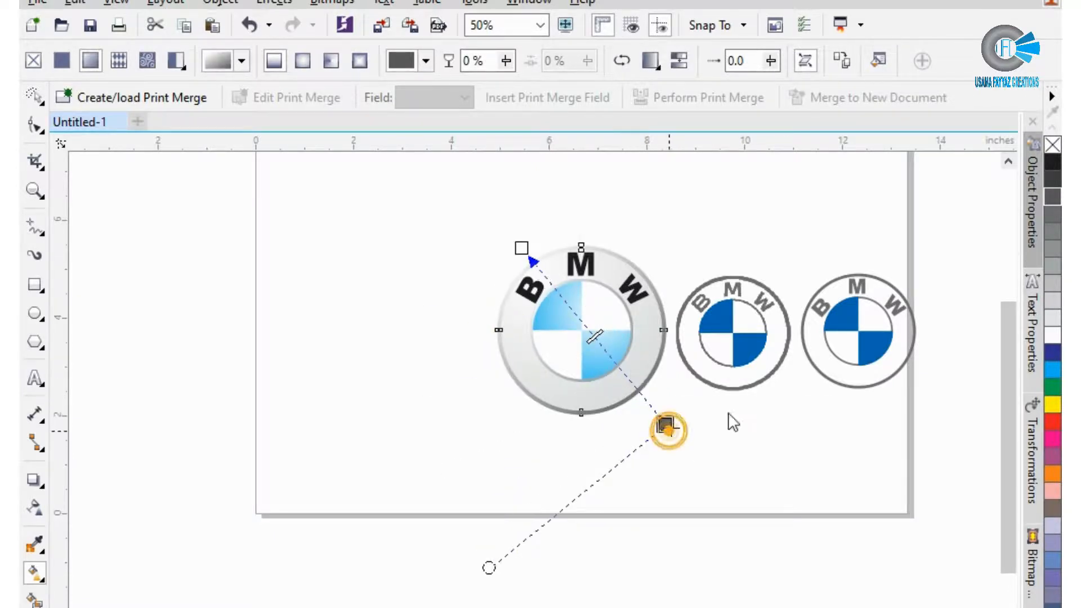
pyautogui.click(1053, 318)
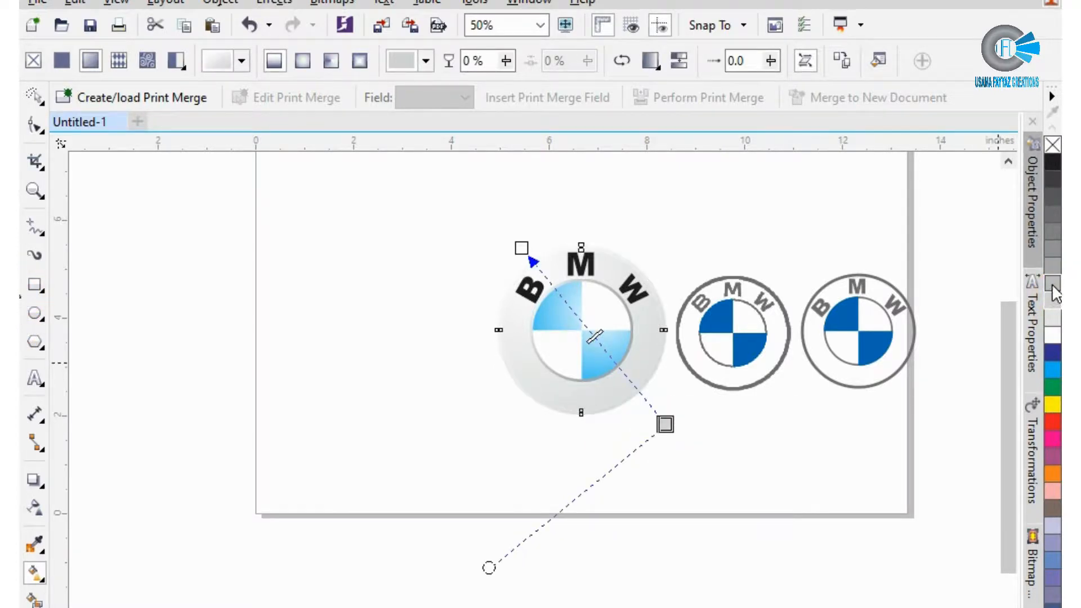
pyautogui.scroll(4, 637, 270)
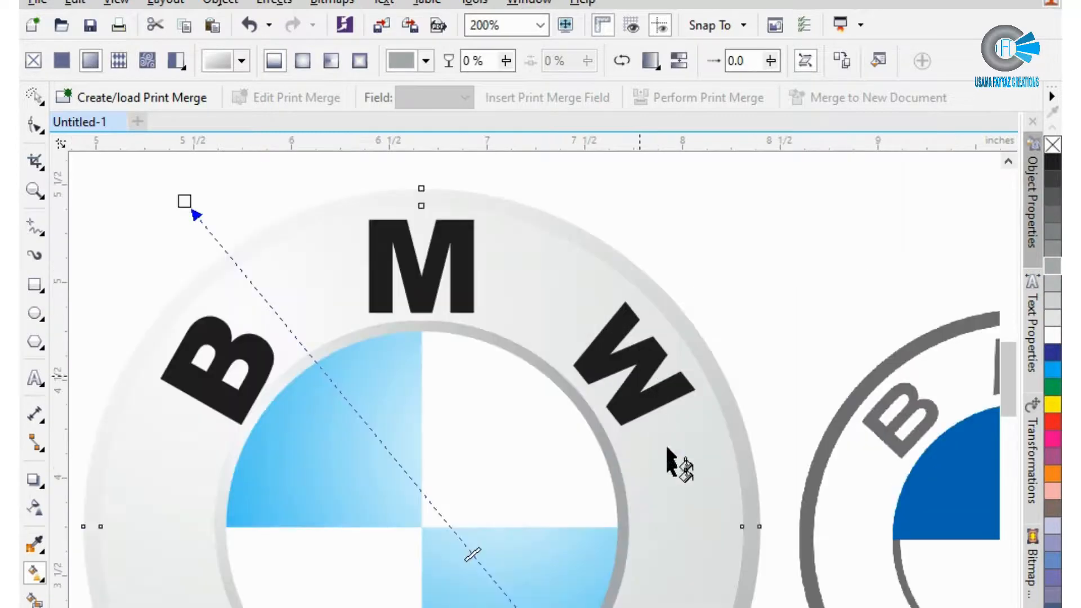
# Darken the outer end of the wide ring's elliptical gradient to a mid gray
pyautogui.scroll(-4, 670, 463)
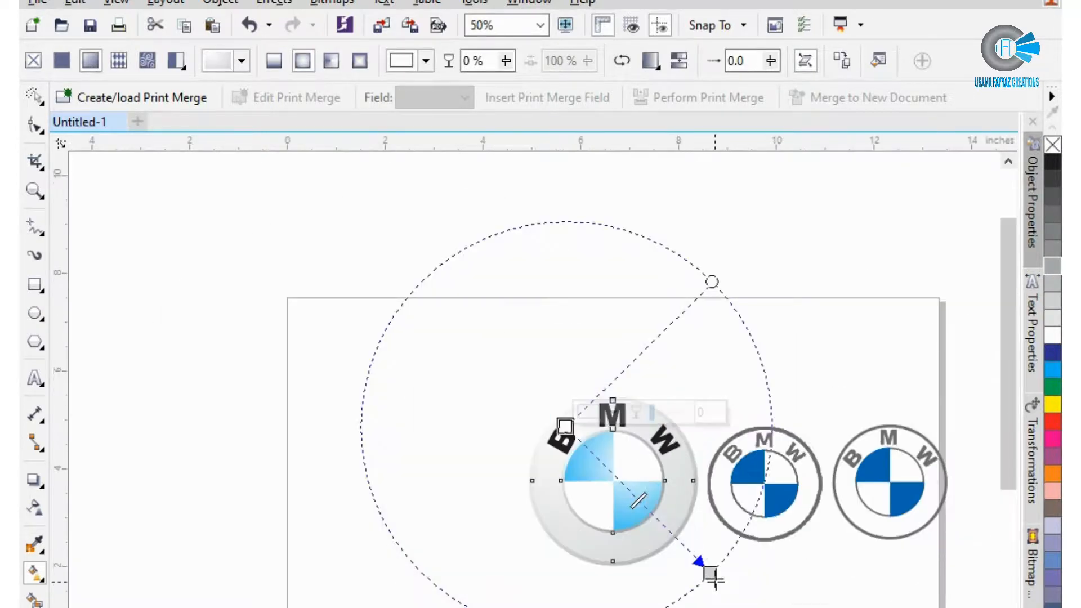
pyautogui.click(710, 574)
pyautogui.click(1053, 251)
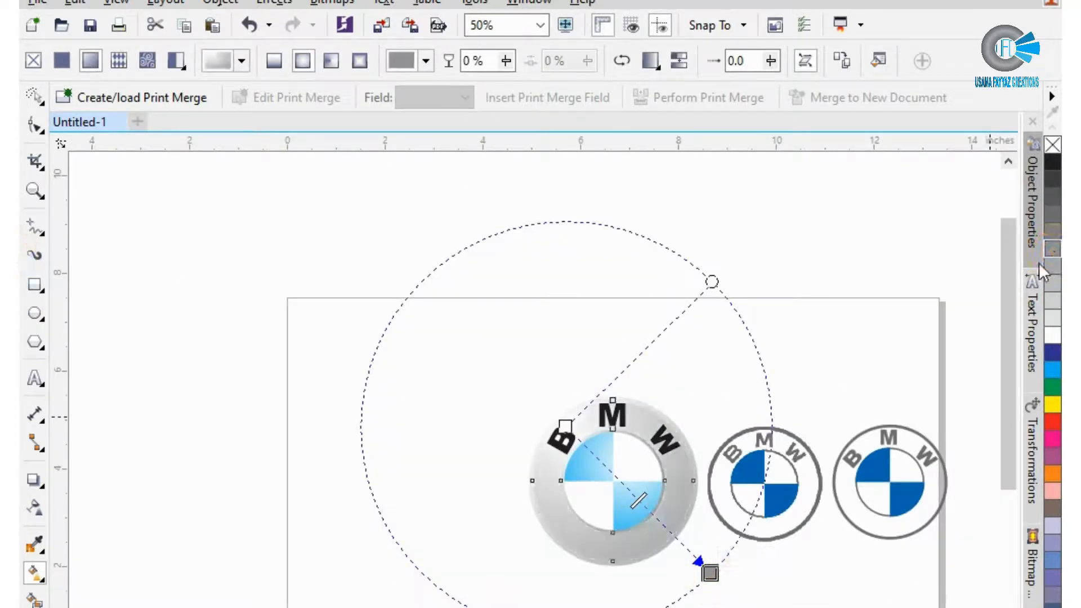
pyautogui.scroll(2, 628, 416)
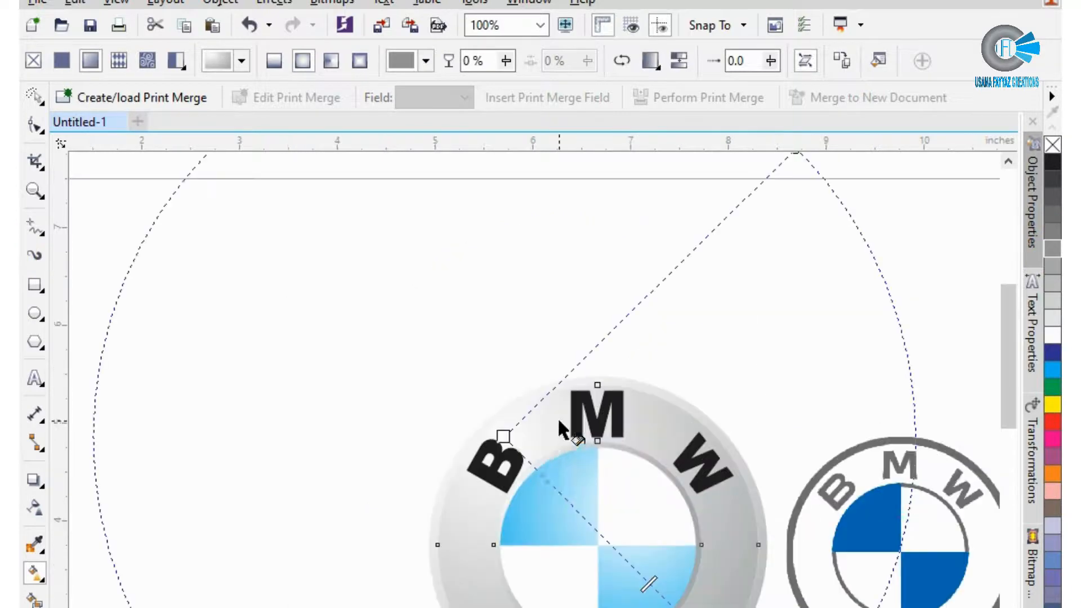
pyautogui.click(489, 388)
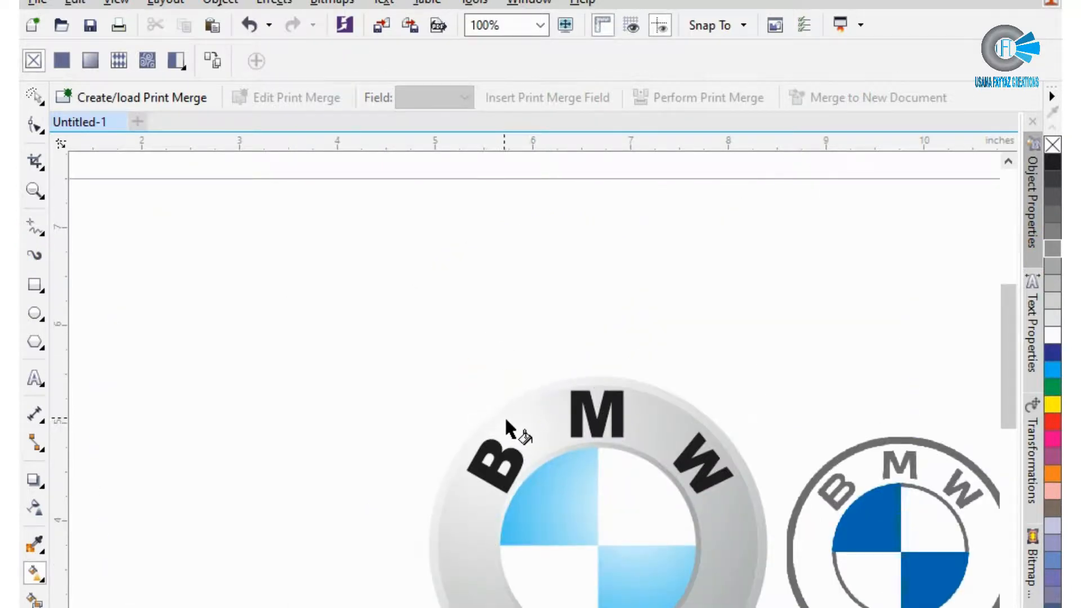
# Start importing a file and browse to the CorelDRAW X7 Graphics.cdr folder on Local Disk (E:)
pyautogui.scroll(-4, 567, 374)
pyautogui.scroll(4, 569, 402)
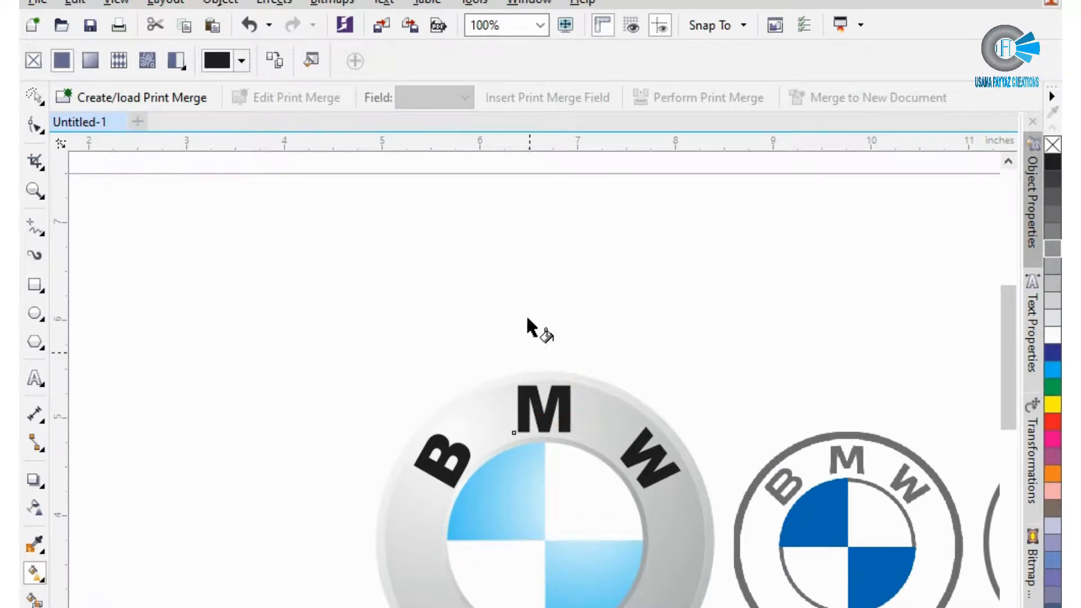
pyautogui.scroll(-2, 504, 309)
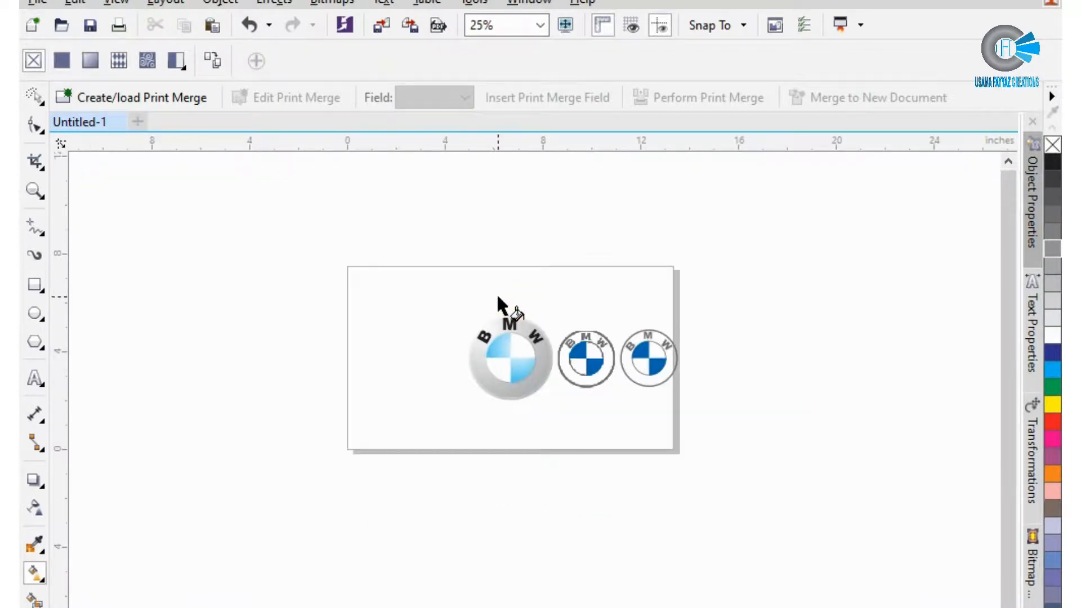
pyautogui.hotkey('ctrl', 'i')
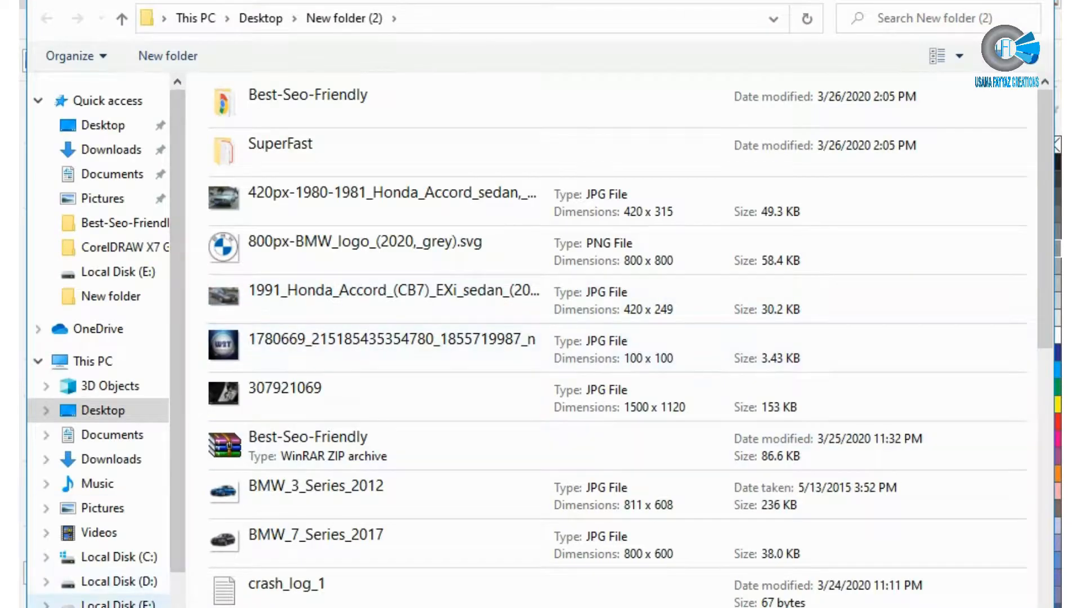
pyautogui.click(137, 603)
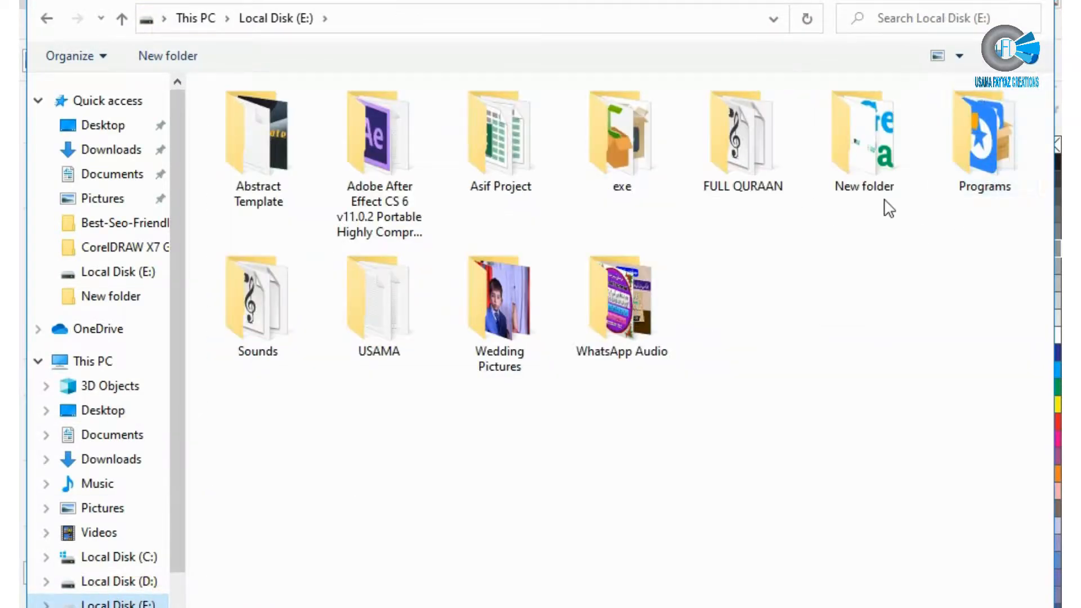
pyautogui.doubleClick(397, 304)
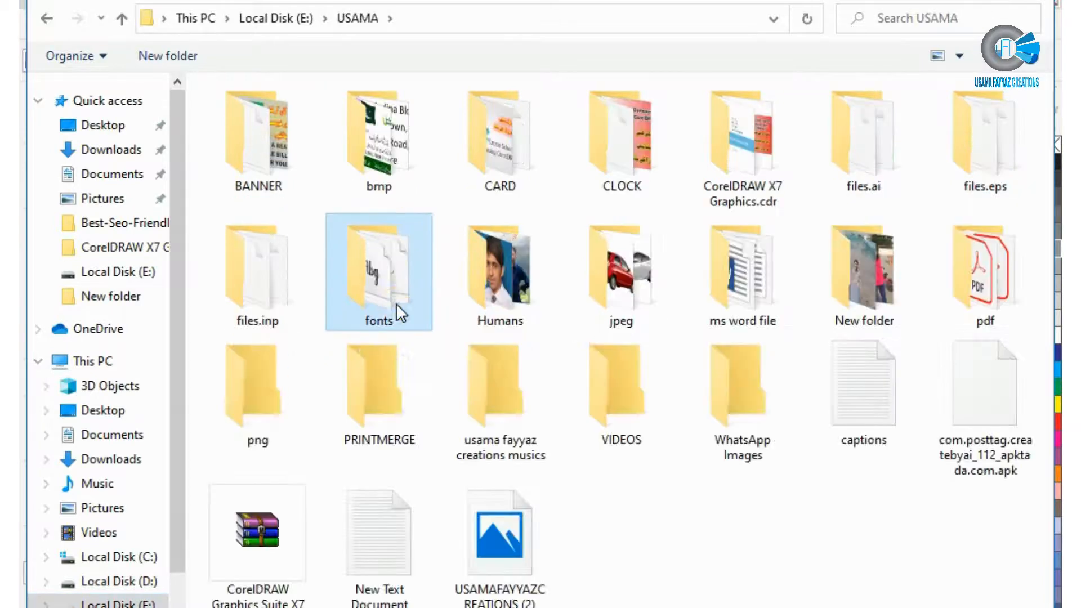
pyautogui.doubleClick(410, 313)
pyautogui.hotkey('alt', 'Left')
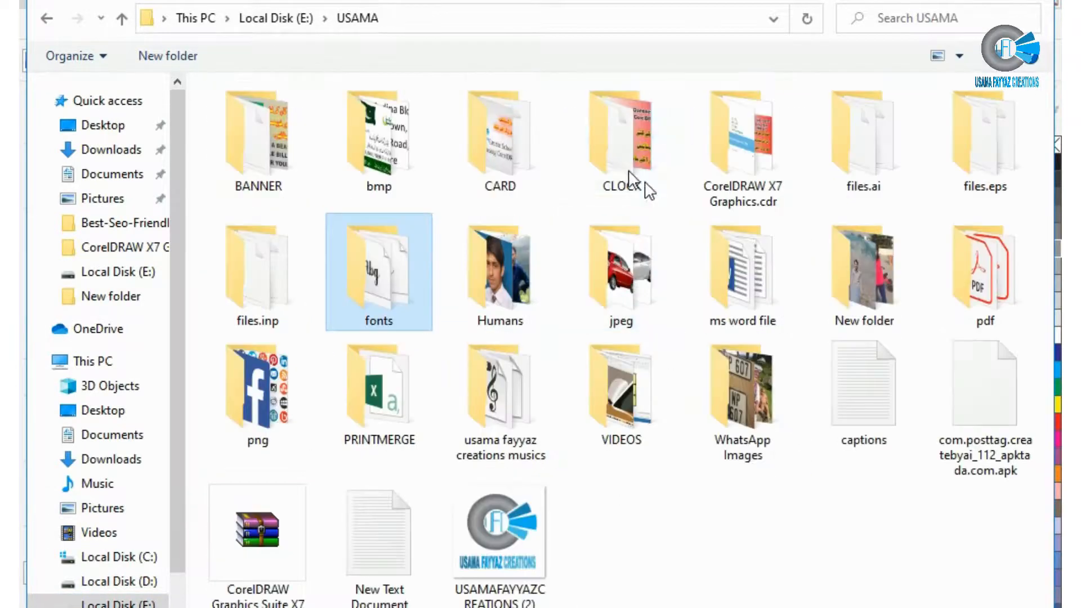
pyautogui.press('Up')
pyautogui.click(593, 196)
pyautogui.click(705, 210)
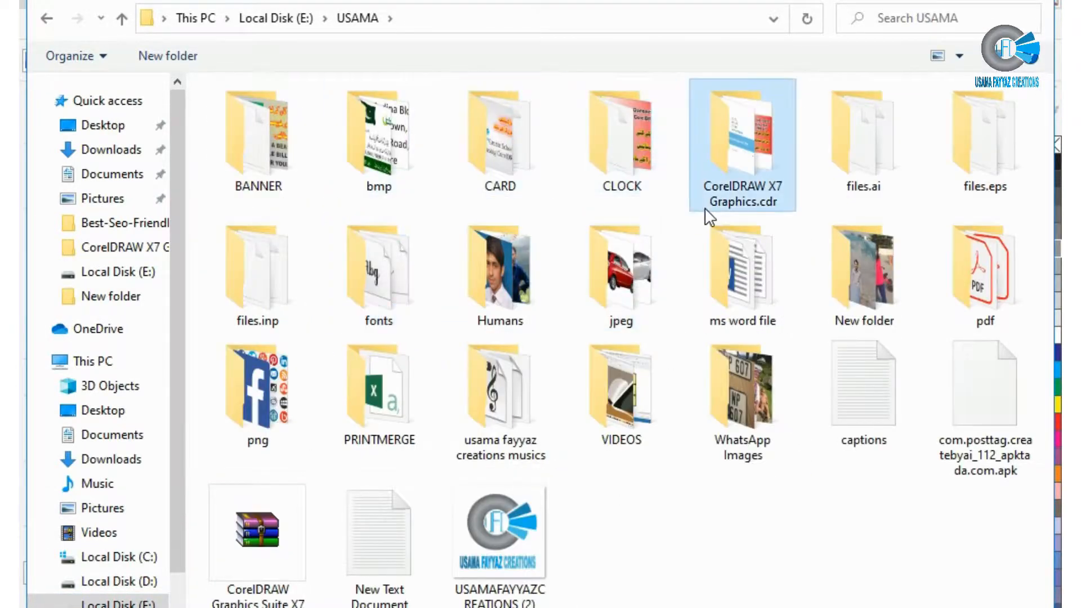
pyautogui.press('Return')
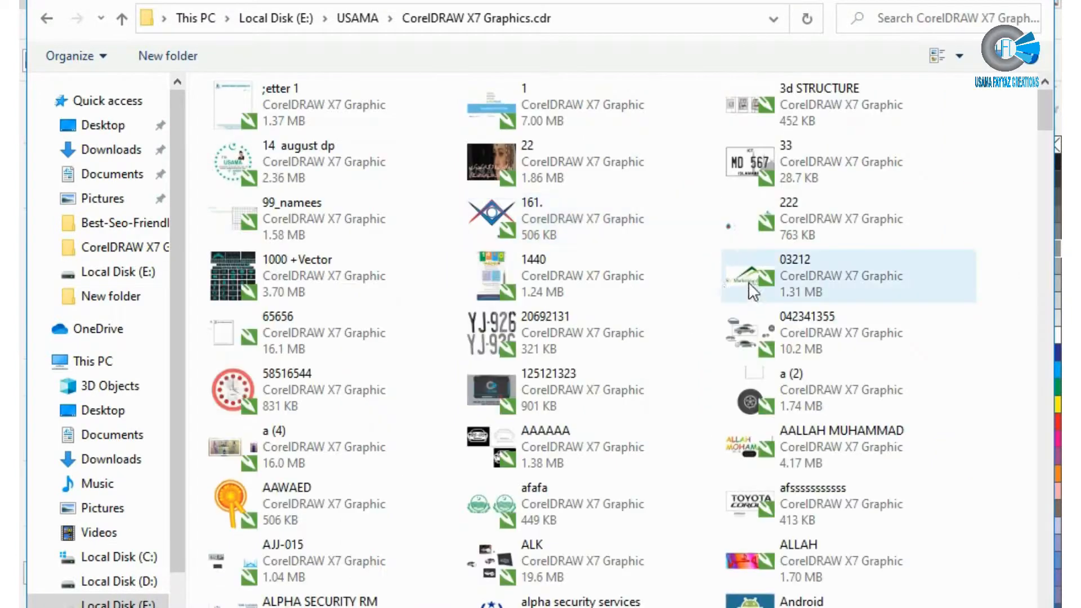
# Import B M W (2).cdr and place its black logos about 8 inches wide beside the gradient logo, overlapping the page edge
pyautogui.press('Down')
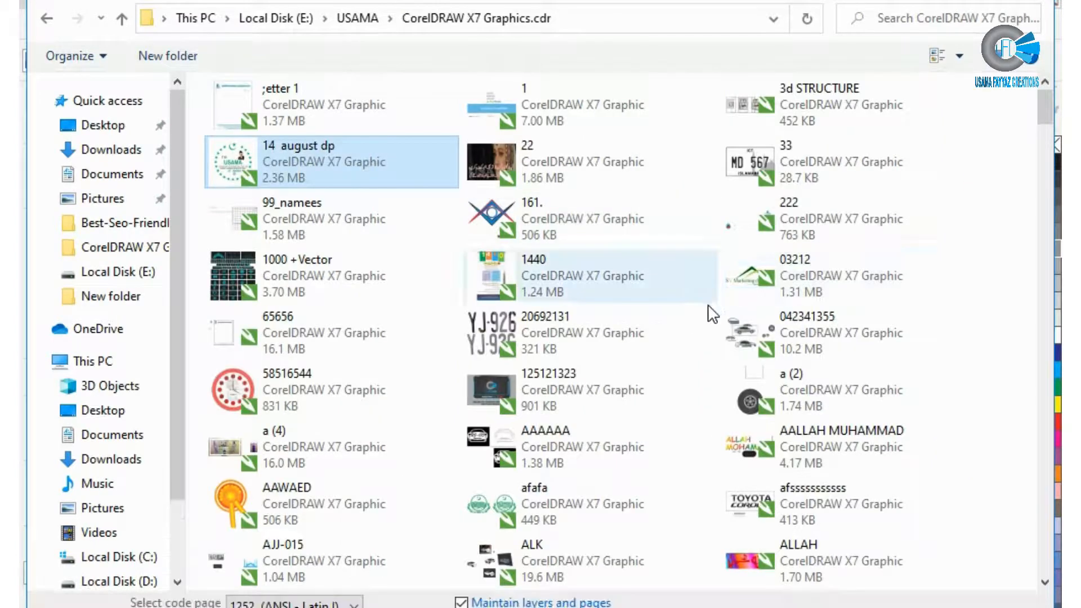
pyautogui.press('b')
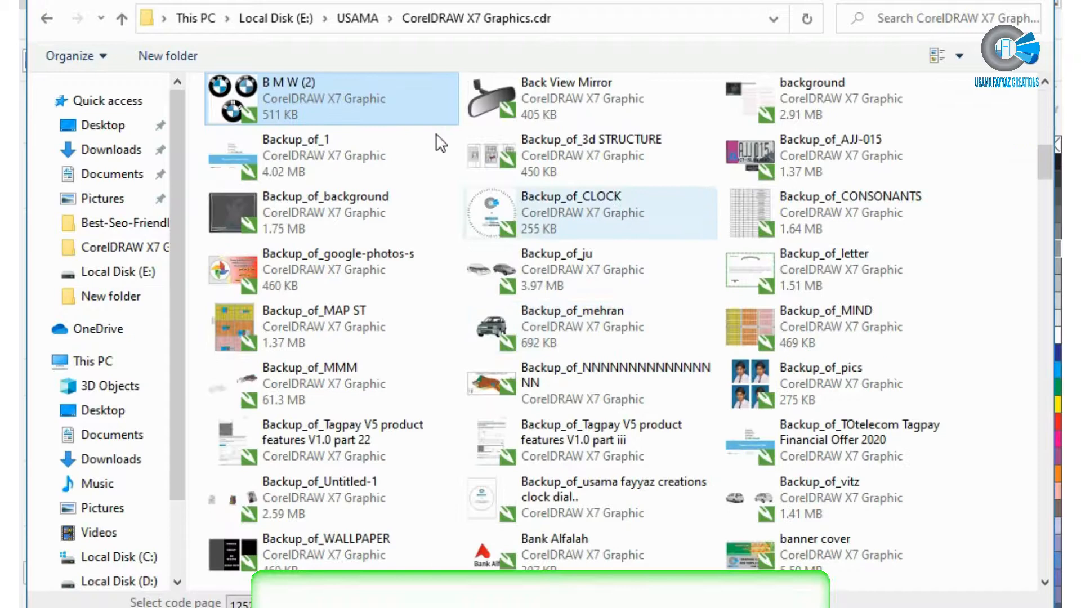
pyautogui.doubleClick(349, 96)
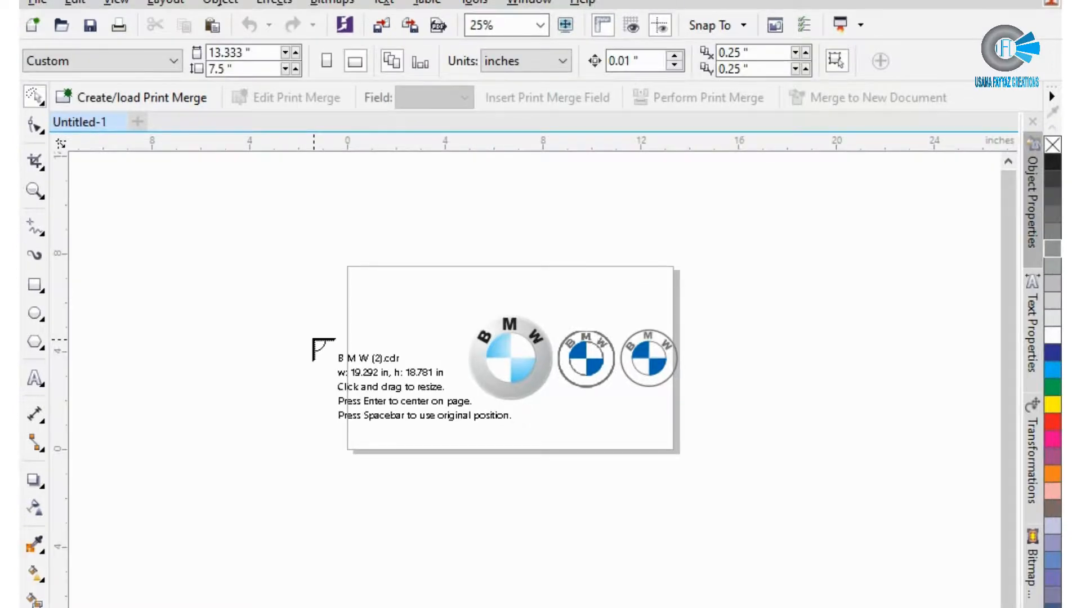
pyautogui.moveTo(245, 326); pyautogui.dragTo(427, 470)
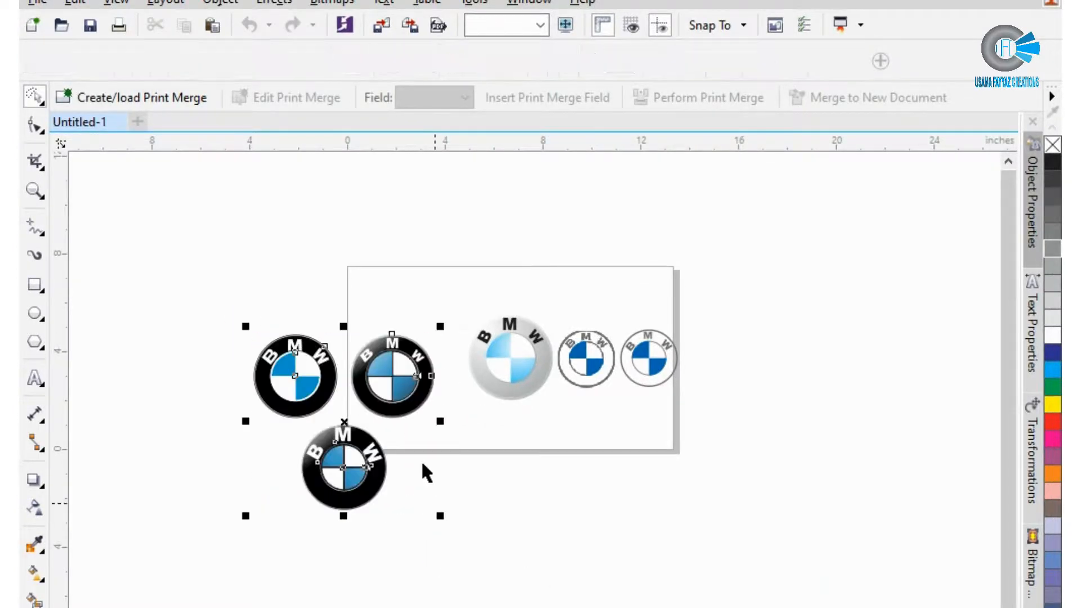
pyautogui.click(446, 441)
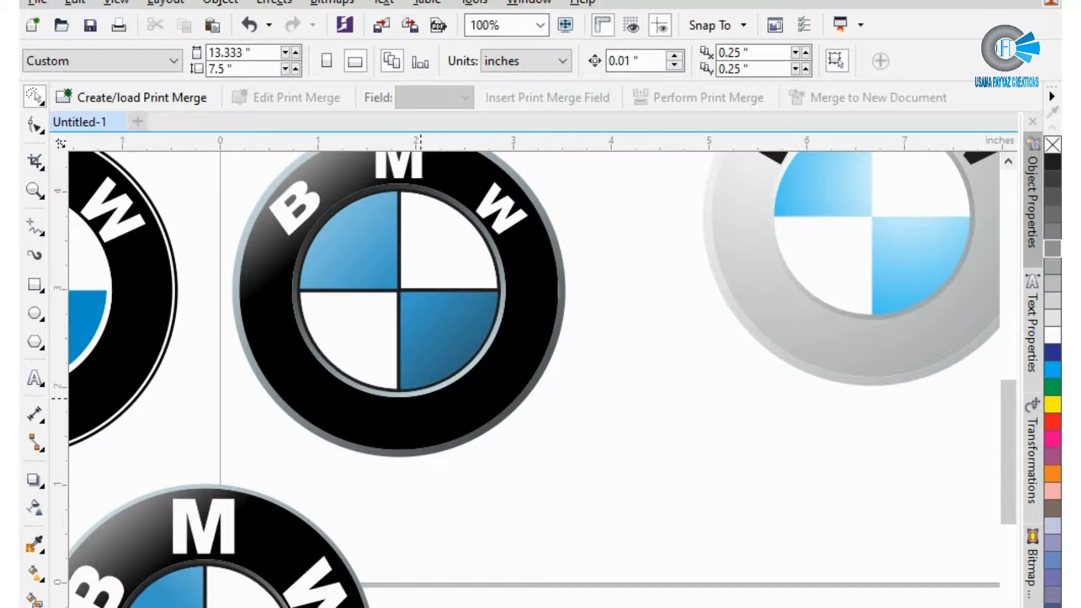
# Set the outer end of the wide ring's elliptical gradient to black on the gradient logo
pyautogui.scroll(-4, 411, 395)
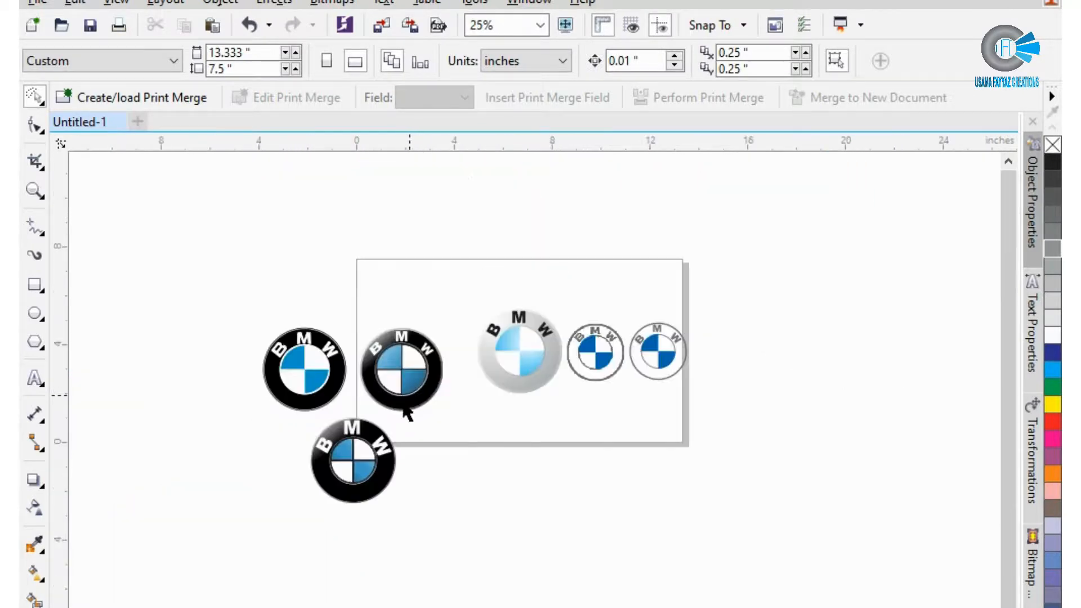
pyautogui.scroll(2, 426, 402)
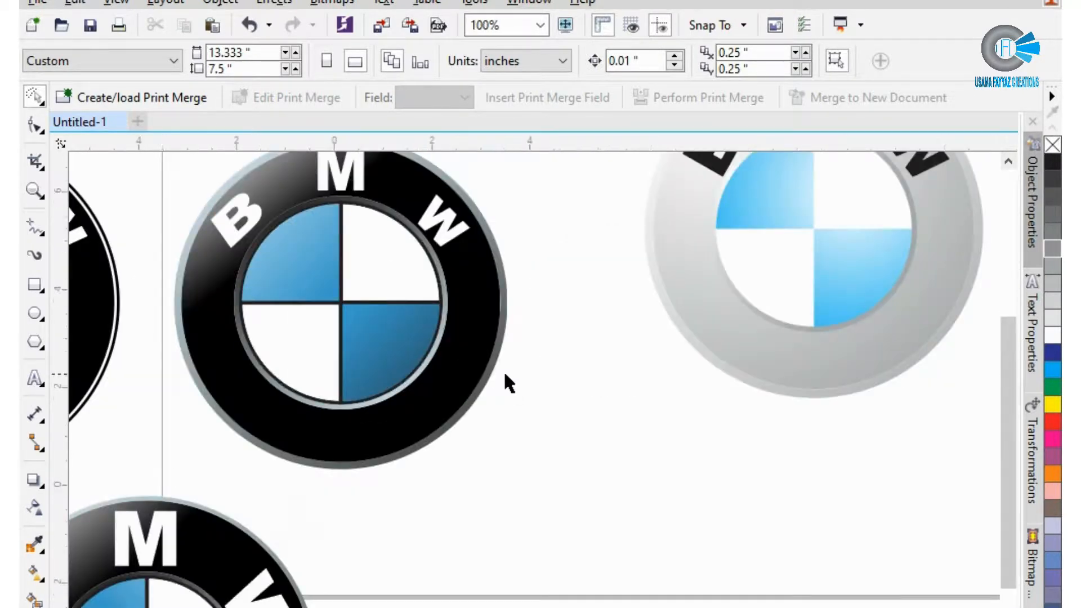
pyautogui.scroll(-1, 505, 374)
pyautogui.scroll(1, 721, 259)
pyautogui.scroll(1, 717, 302)
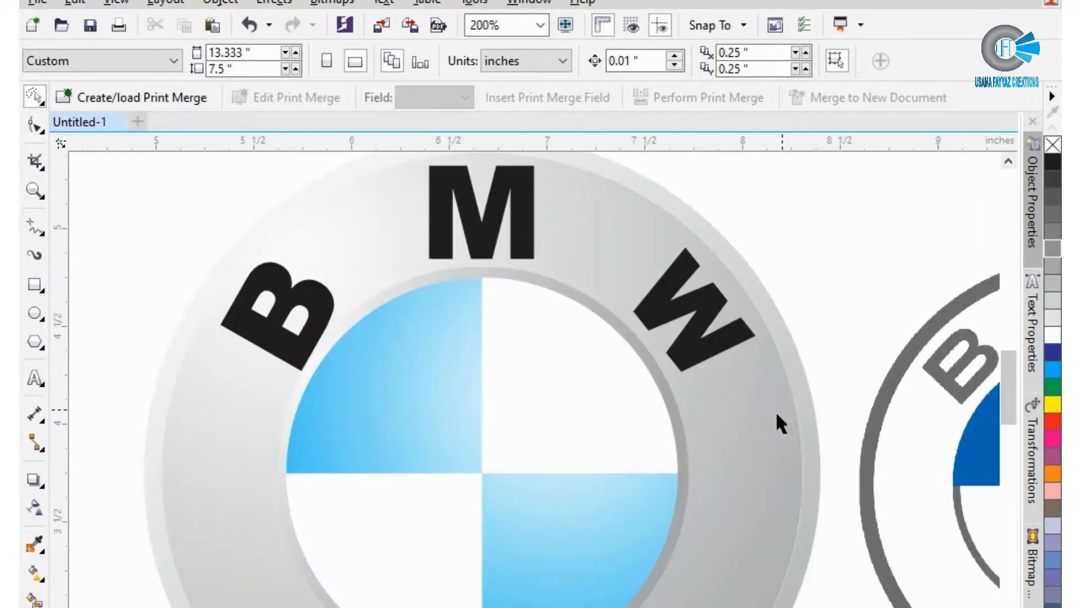
pyautogui.scroll(-1, 700, 381)
pyautogui.click(721, 398)
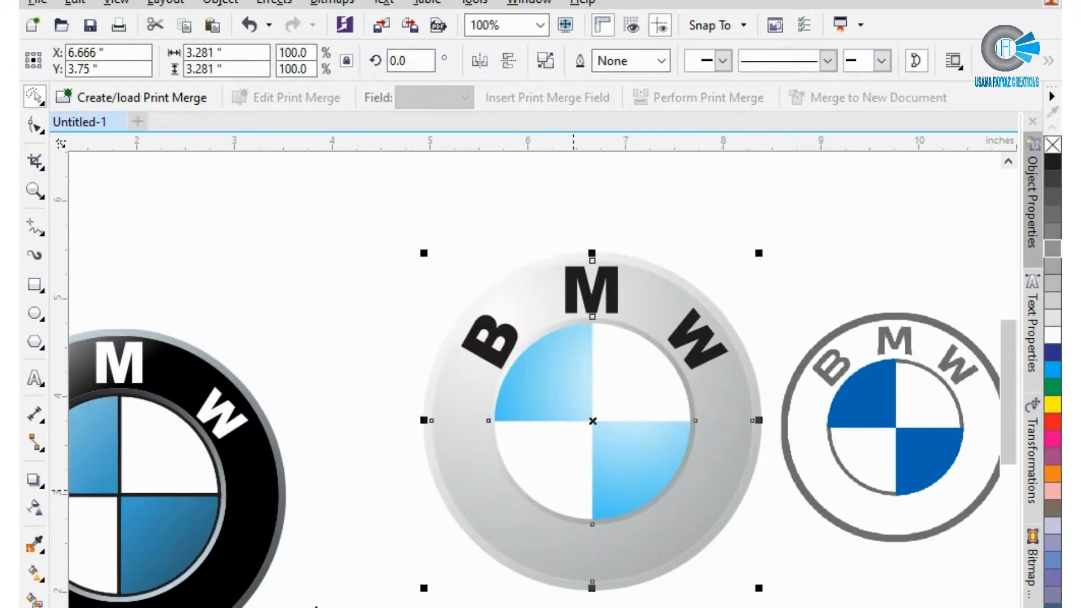
pyautogui.click(33, 596)
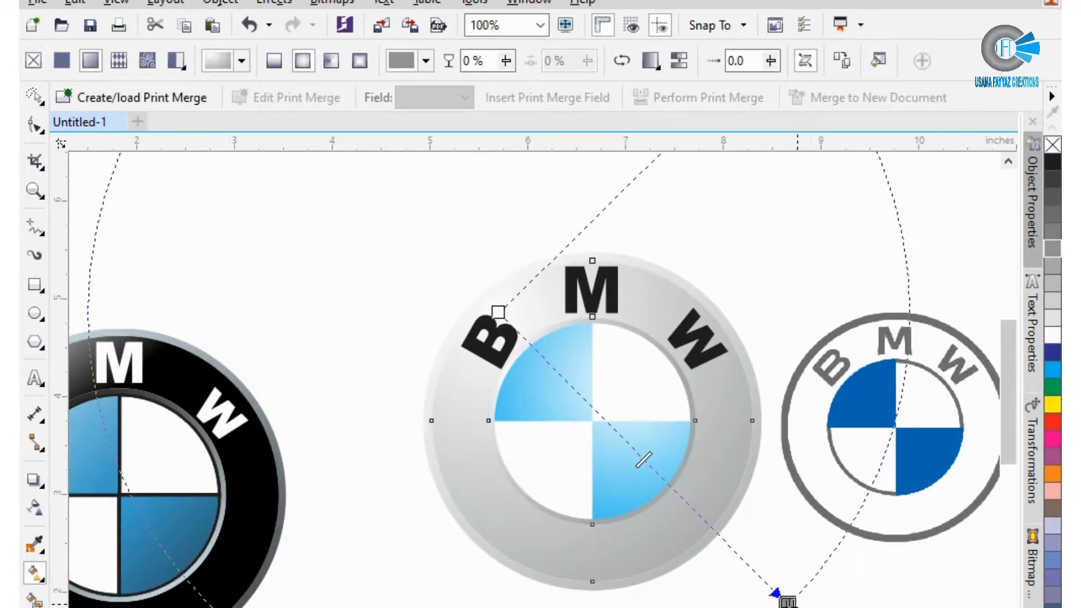
pyautogui.click(787, 600)
pyautogui.scroll(-1, 519, 382)
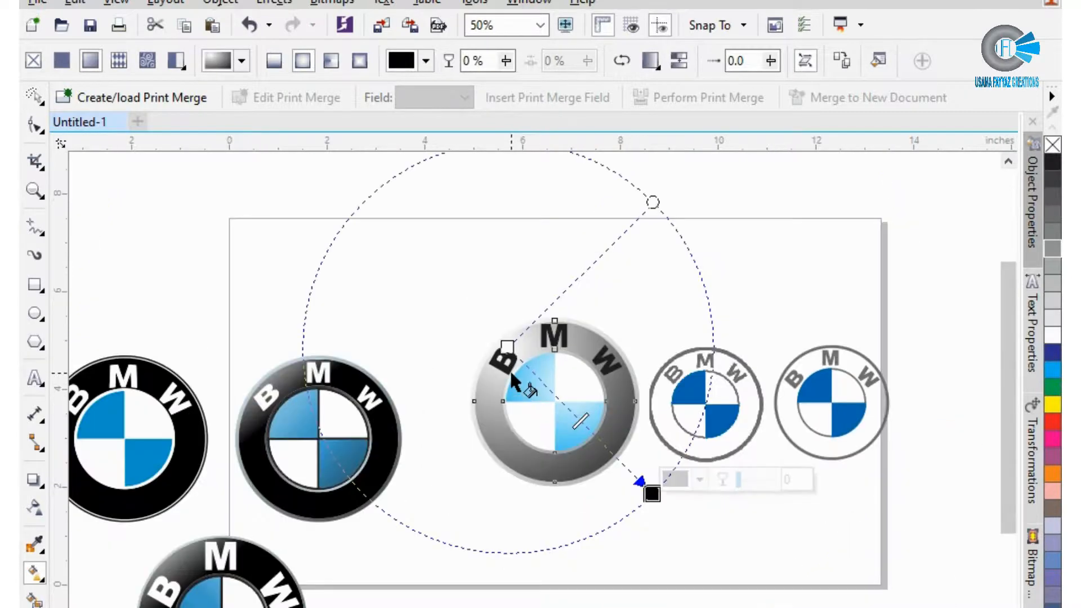
# Shift the wide ring's gradient midpoint toward its light end and recolor that white end to a mid gray
pyautogui.scroll(1, 509, 369)
pyautogui.click(505, 324)
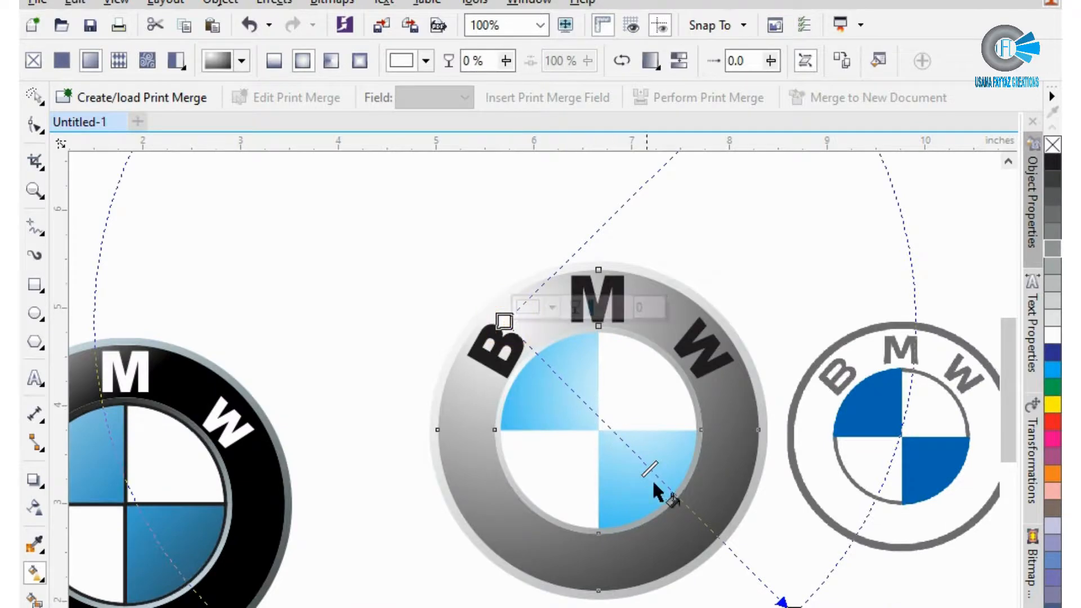
pyautogui.moveTo(652, 467)
pyautogui.mouseDown()
pyautogui.moveTo(555, 360)
pyautogui.moveTo(577, 396)
pyautogui.mouseUp()
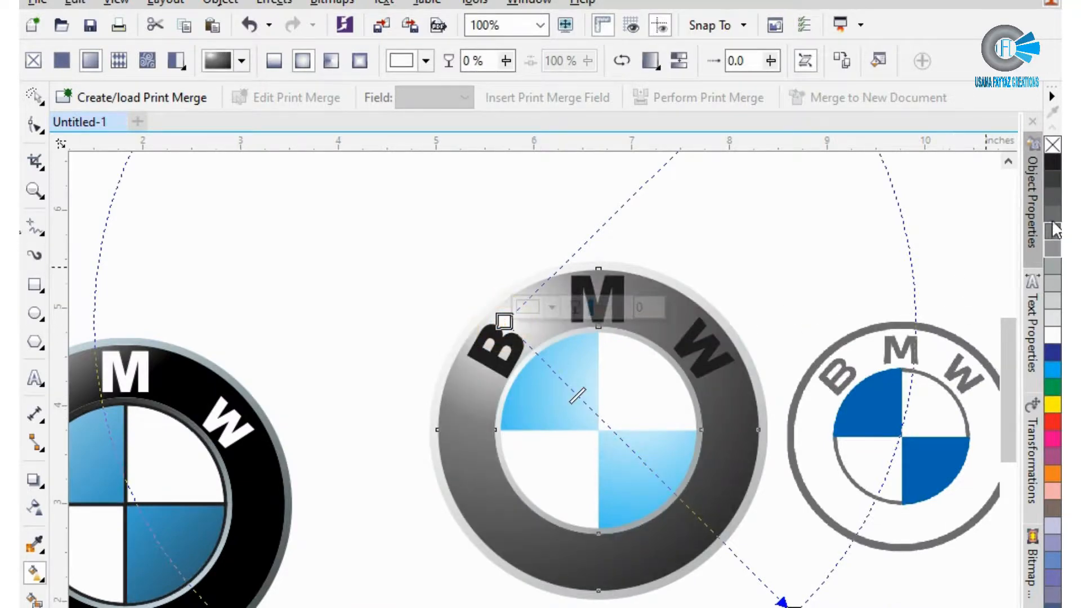
pyautogui.click(1052, 182)
pyautogui.click(1053, 198)
pyautogui.click(1056, 225)
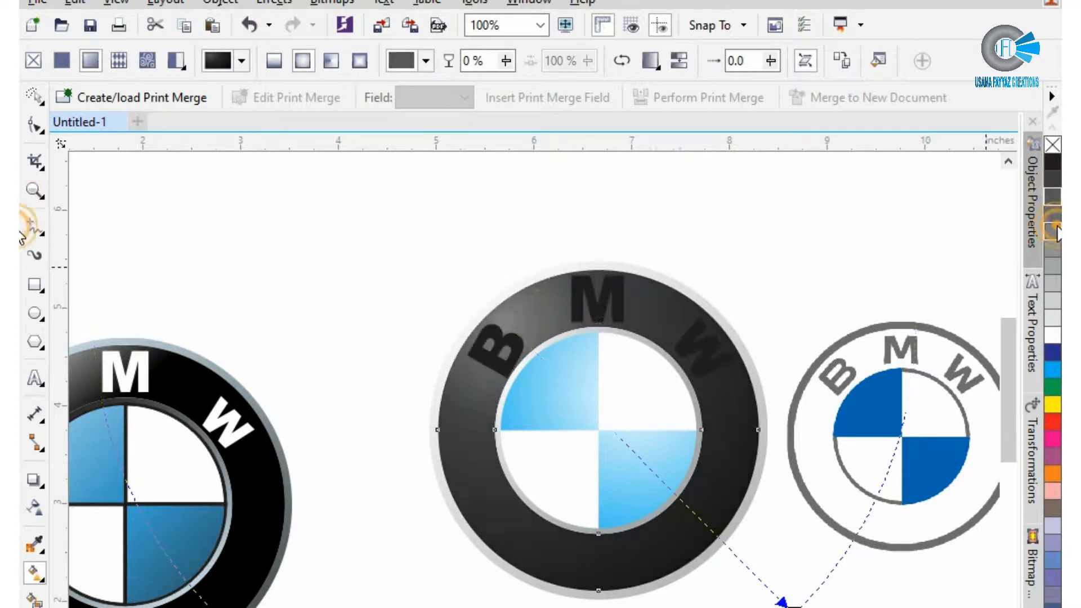
pyautogui.click(1053, 247)
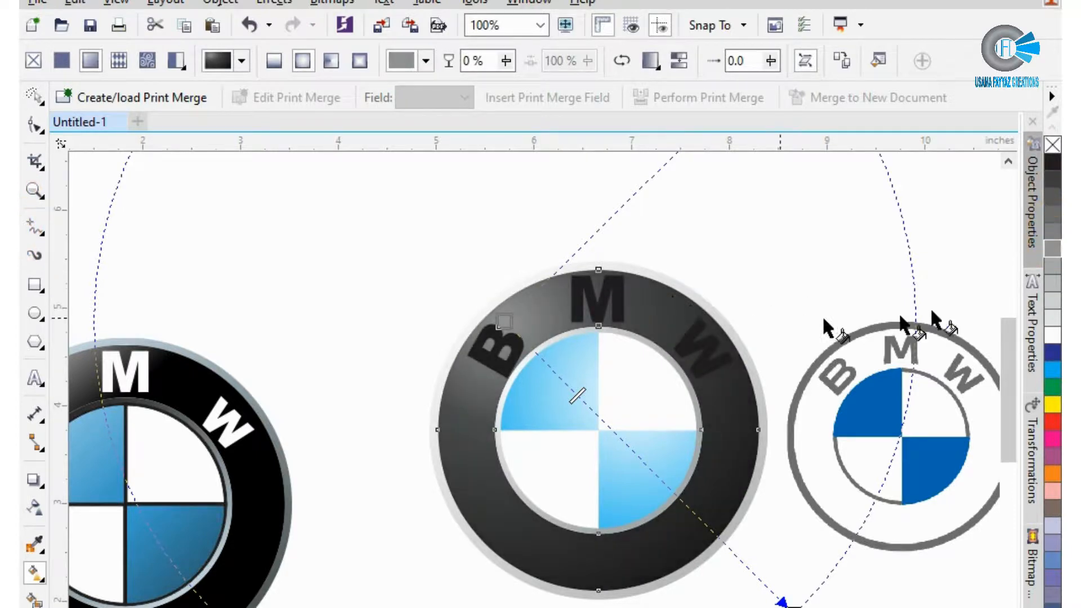
pyautogui.click(762, 285)
pyautogui.click(581, 295)
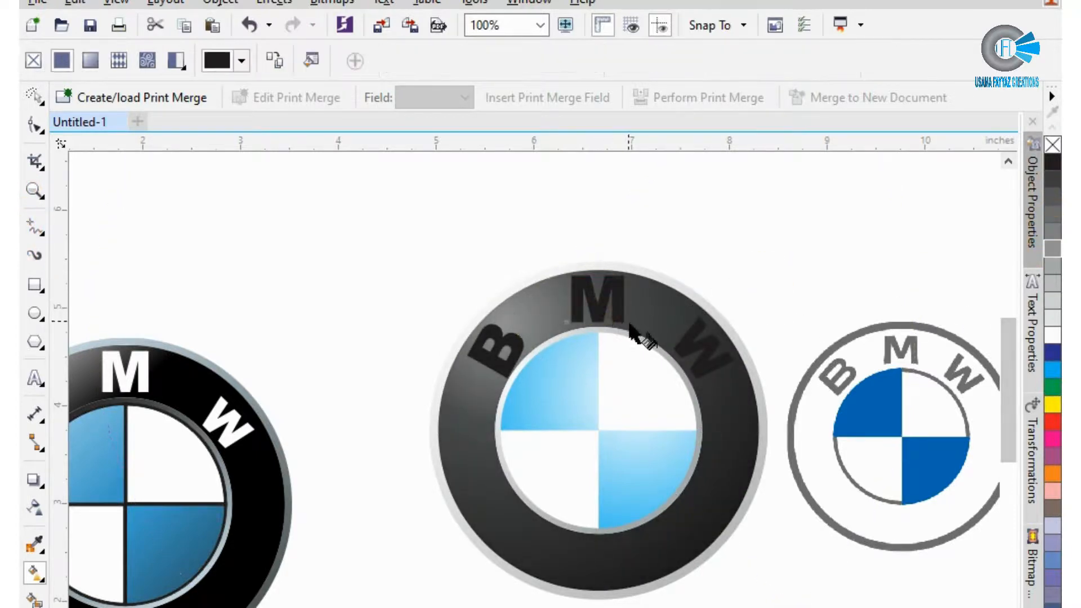
pyautogui.press('space')
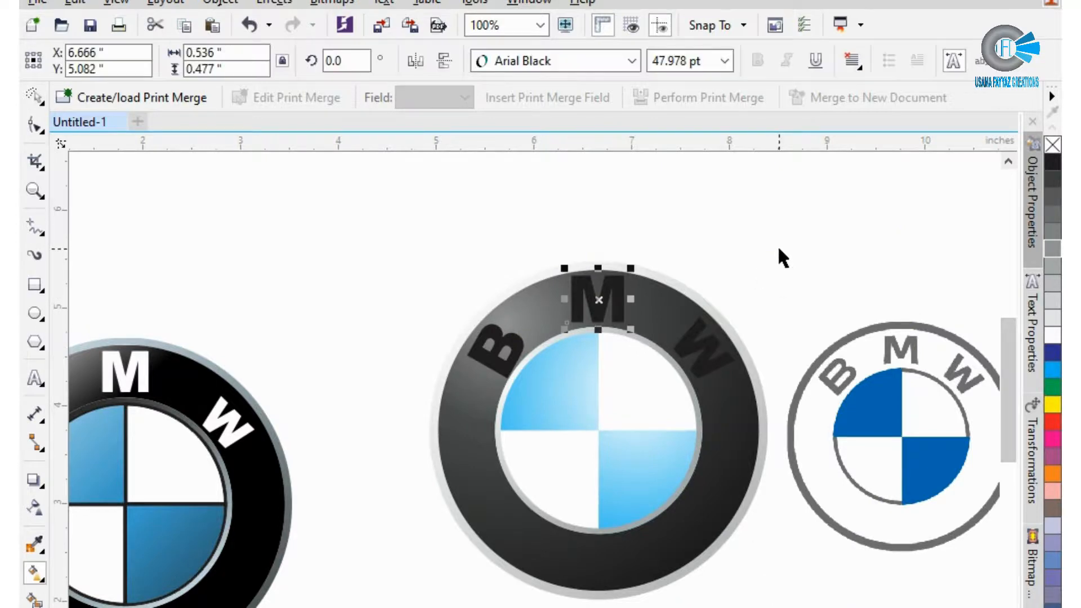
pyautogui.moveTo(800, 241)
pyautogui.mouseDown()
pyautogui.moveTo(566, 395)
pyautogui.moveTo(416, 419)
pyautogui.moveTo(417, 332)
pyautogui.mouseUp()
pyautogui.moveTo(328, 232)
pyautogui.mouseDown()
pyautogui.moveTo(575, 394)
pyautogui.moveTo(646, 413)
pyautogui.mouseUp()
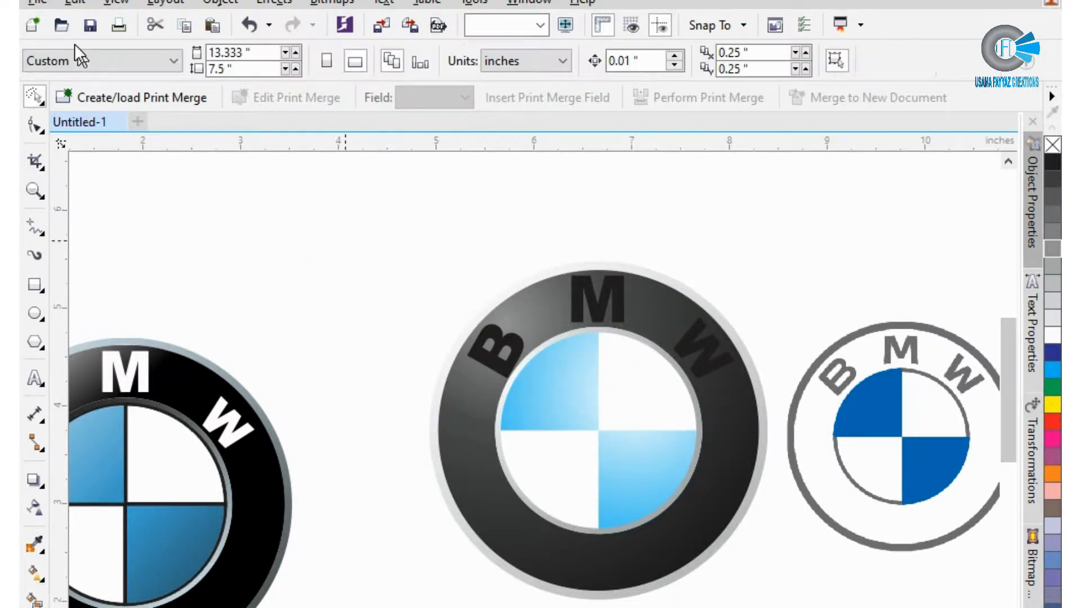
pyautogui.click(38, 100)
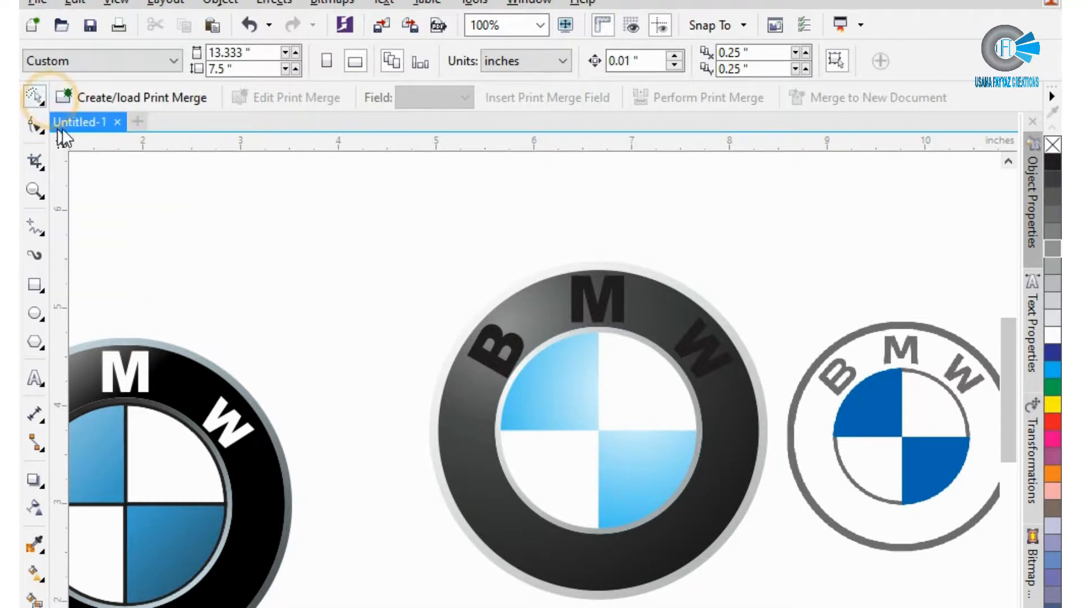
pyautogui.click(41, 101)
pyautogui.click(41, 106)
pyautogui.click(59, 99)
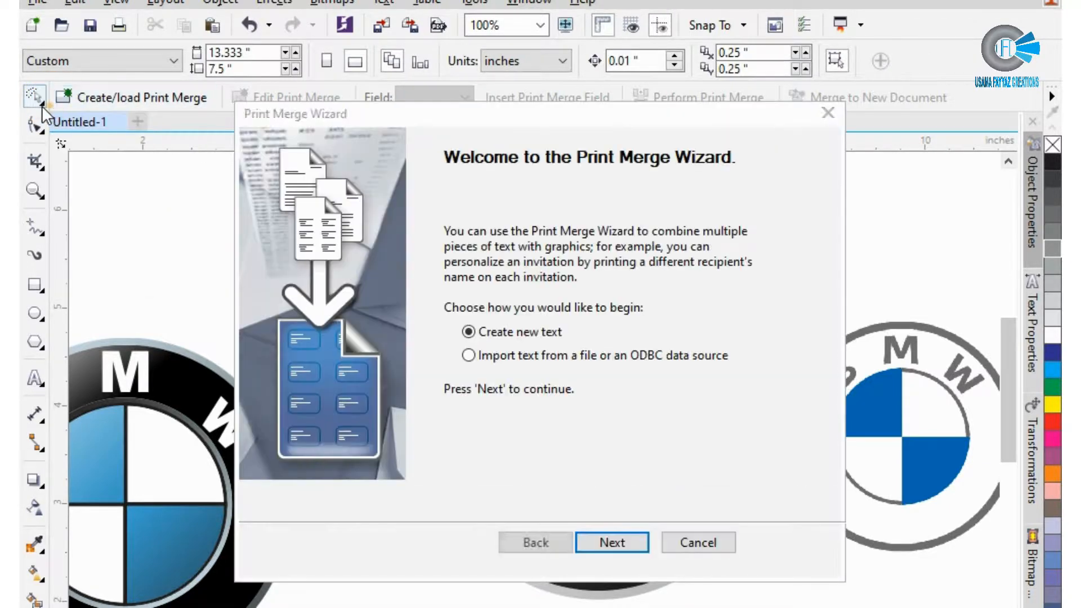
pyautogui.press('Escape')
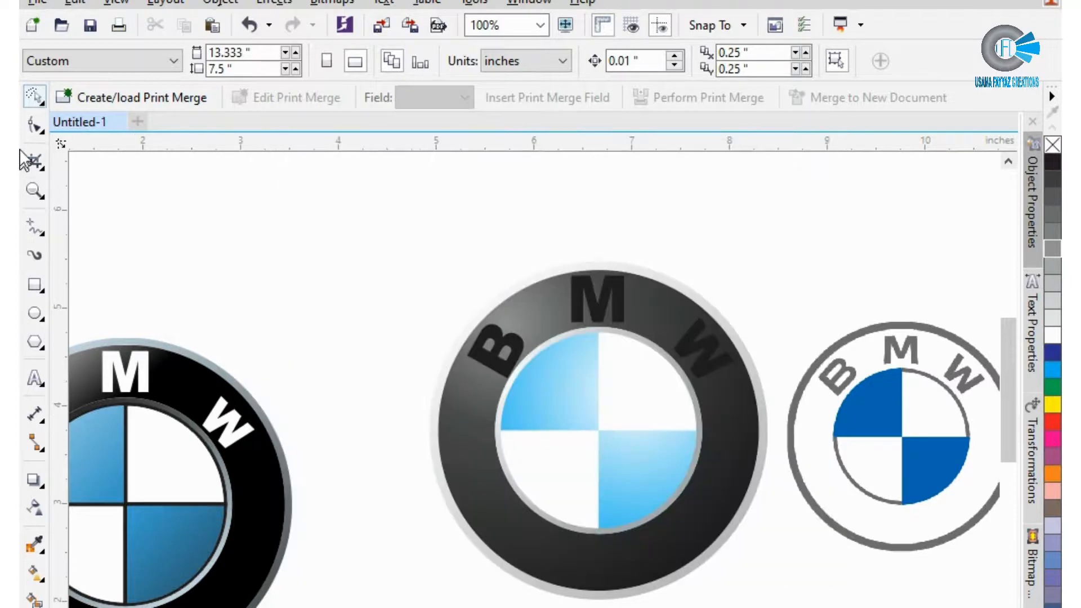
# Switch to the Pick tool and fill the letters B, M and W on the dark ring with white
pyautogui.click(37, 98)
pyautogui.click(45, 103)
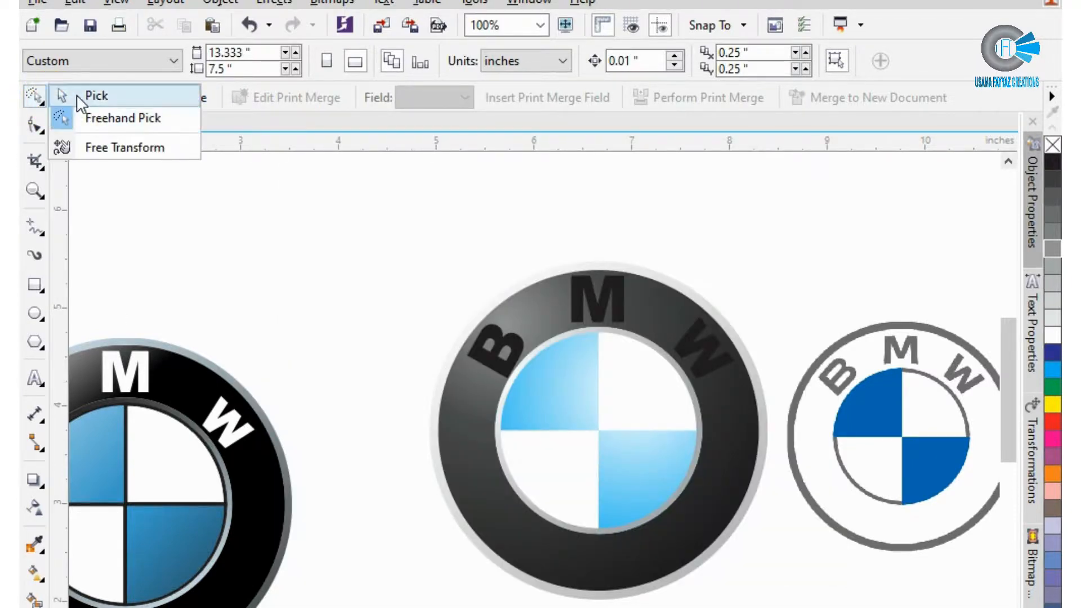
pyautogui.click(63, 97)
pyautogui.moveTo(334, 235); pyautogui.dragTo(704, 434)
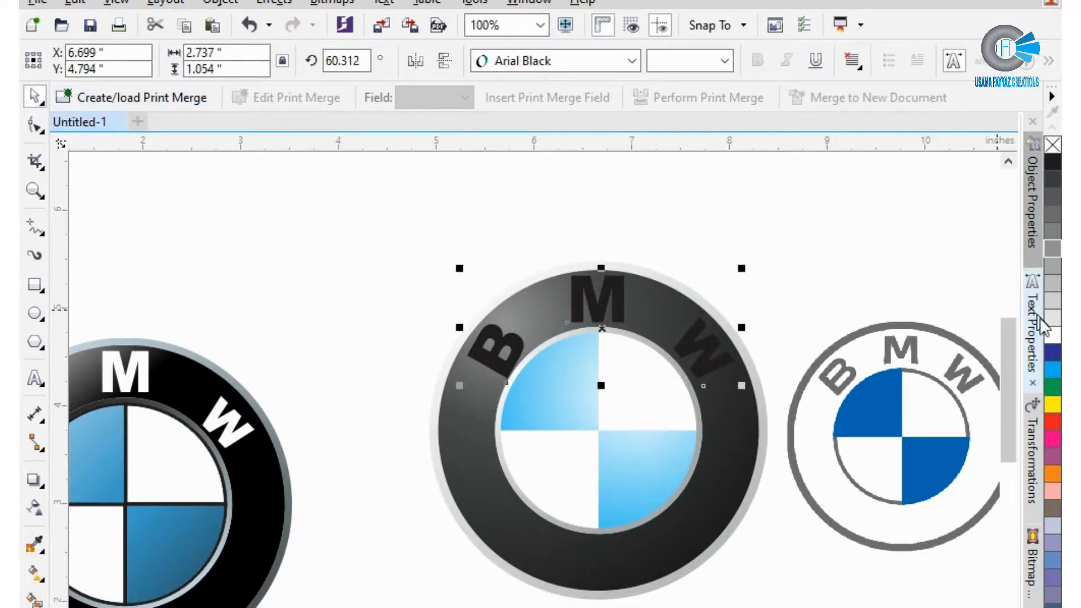
pyautogui.click(1053, 335)
pyautogui.click(833, 265)
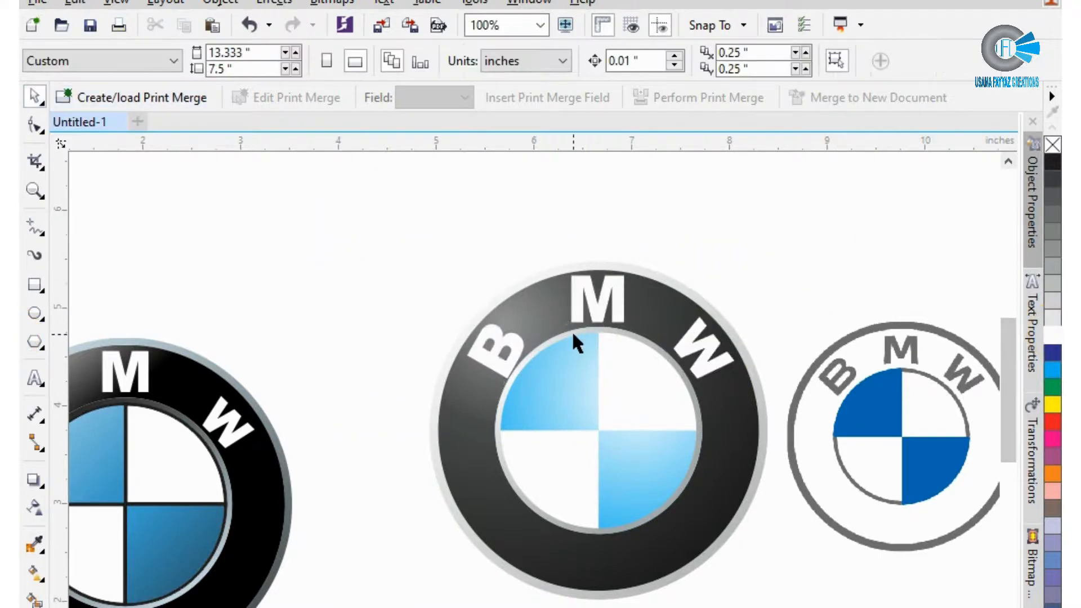
# Draw a vertical and a horizontal line, each about 2 inches long, across the inner circle along the quadrant borders
pyautogui.scroll(-2, 572, 330)
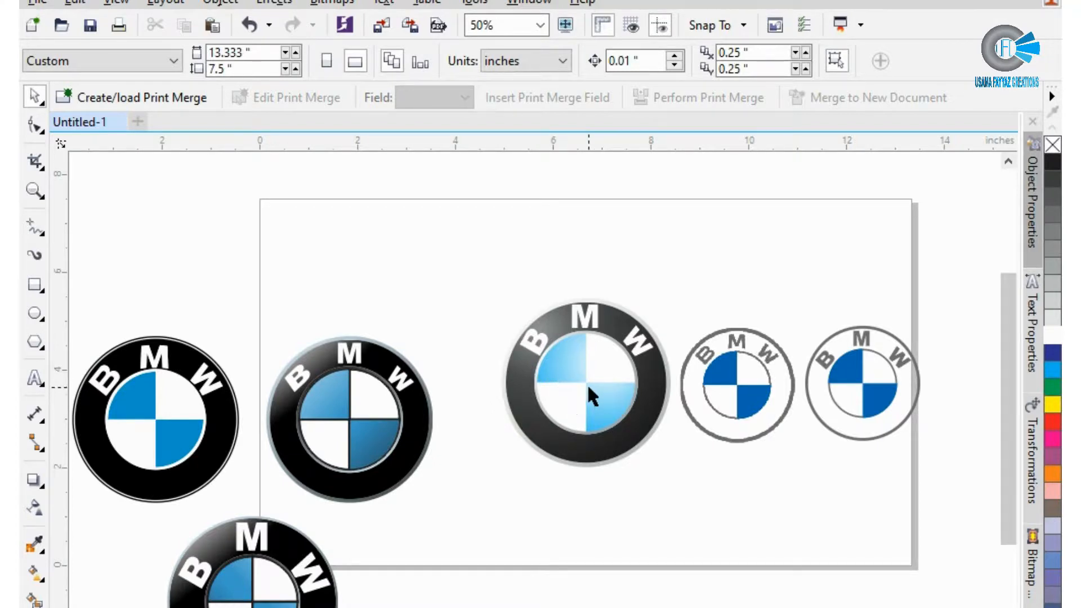
pyautogui.scroll(2, 587, 383)
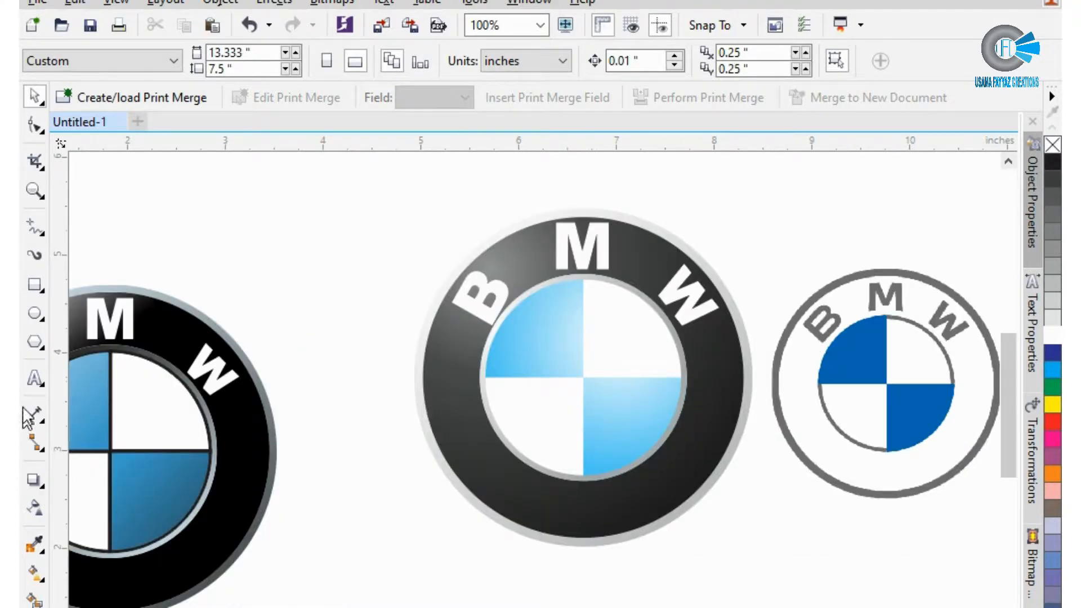
pyautogui.click(33, 221)
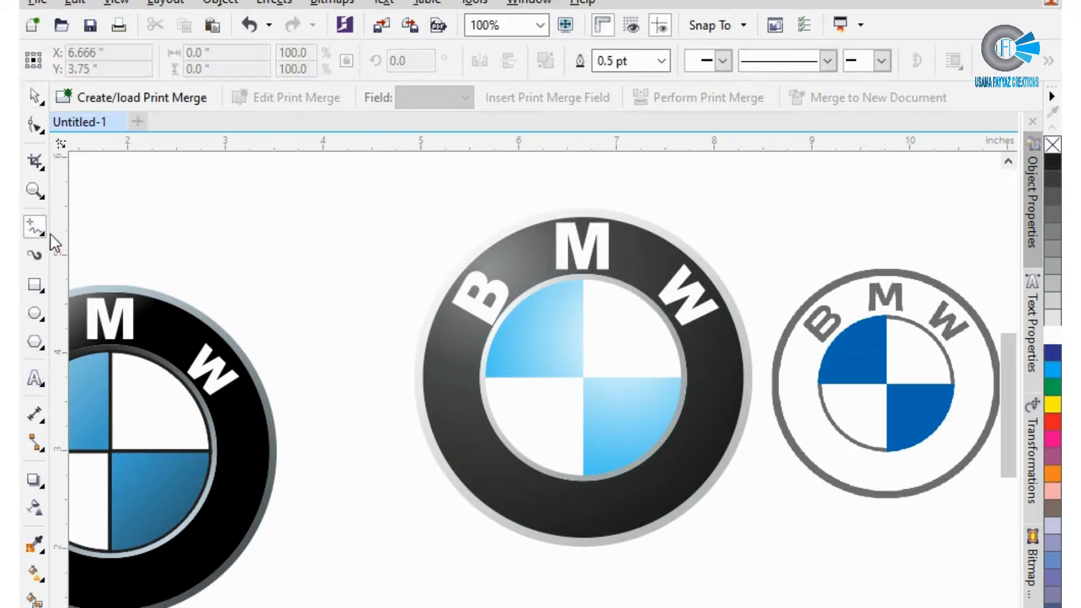
pyautogui.click(584, 280)
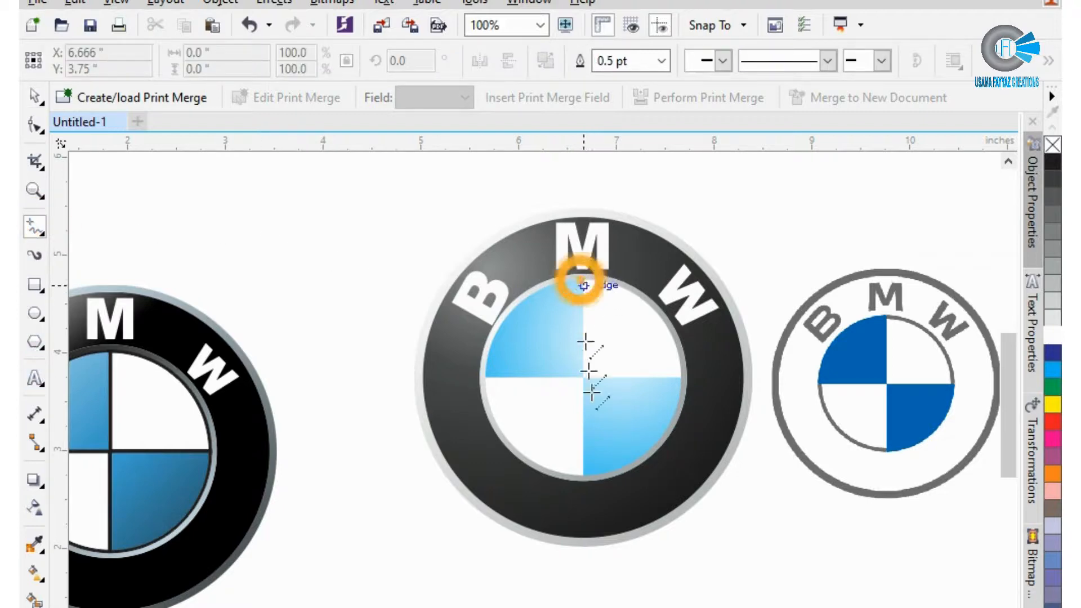
pyautogui.click(583, 475)
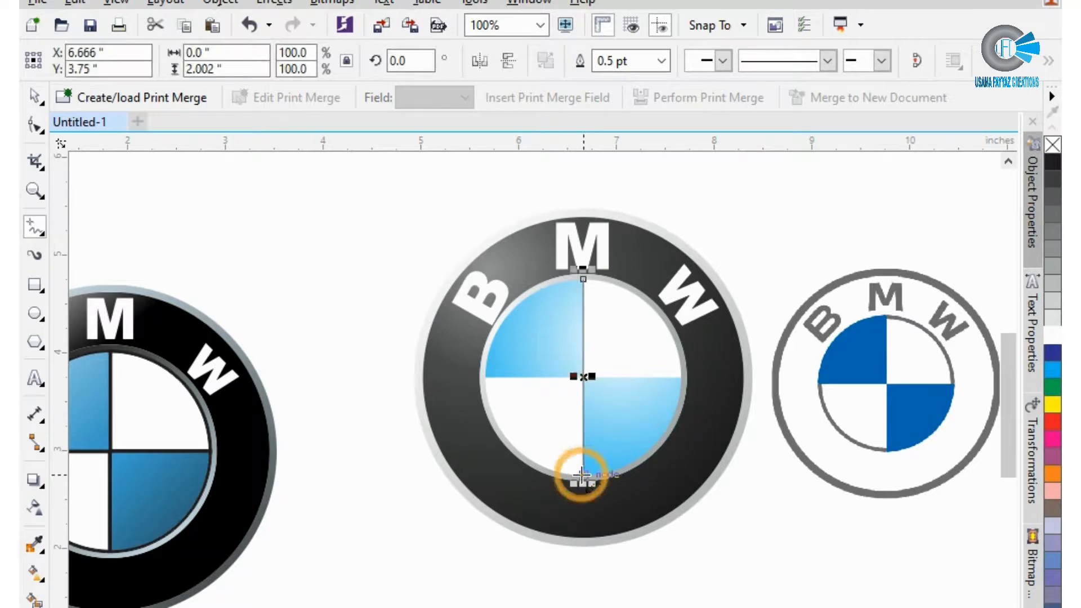
pyautogui.click(485, 377)
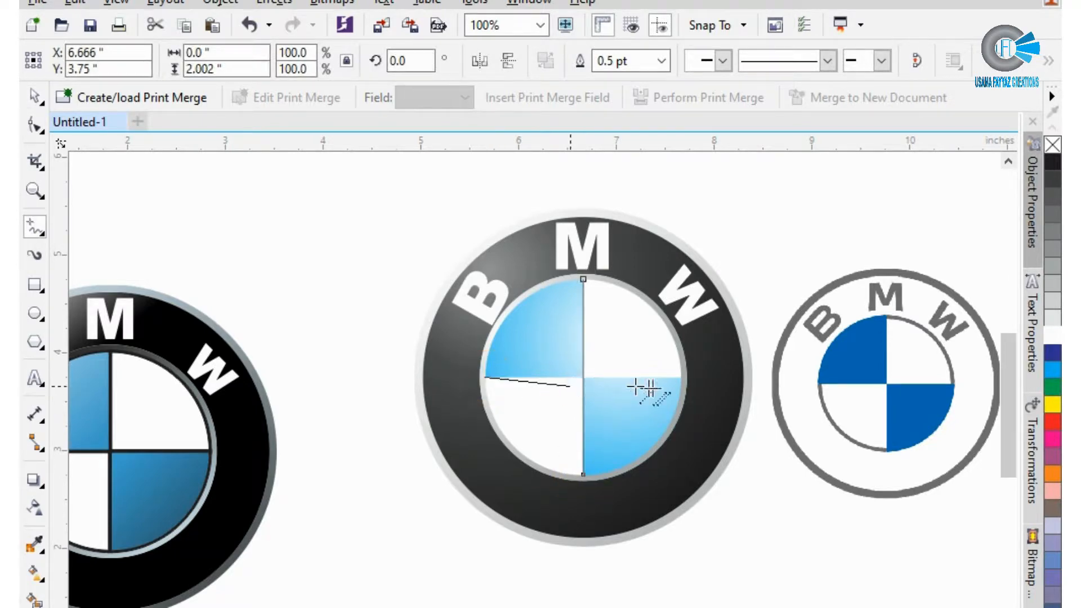
pyautogui.click(682, 377)
# Select both cross lines in the inner circle and give them a thicker outline
pyautogui.press('space')
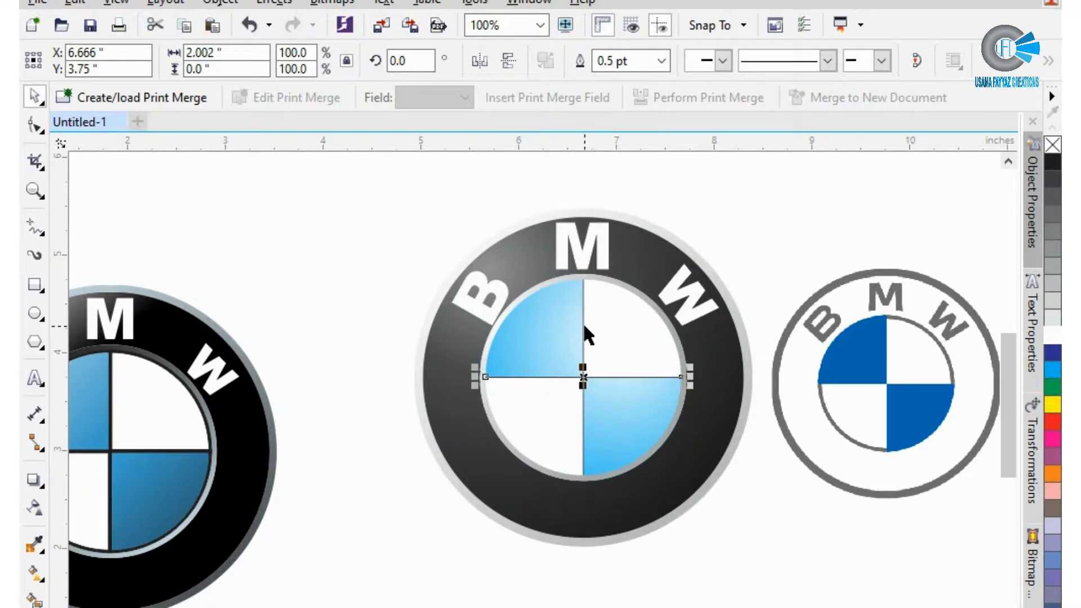
pyautogui.keyDown('shift'); pyautogui.click(583, 322); pyautogui.keyUp('shift')
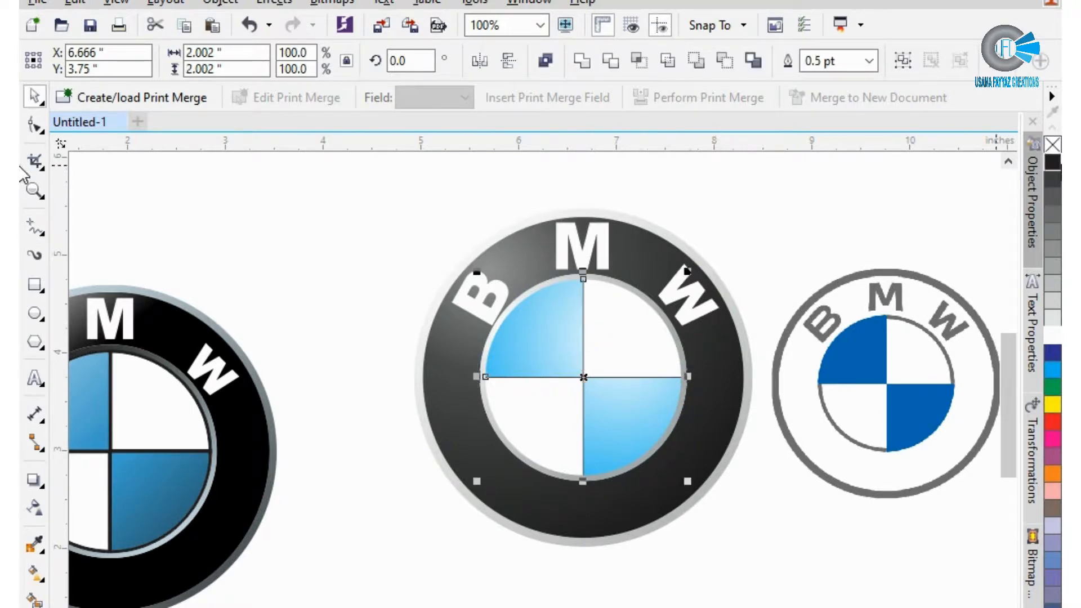
pyautogui.click(869, 61)
pyautogui.click(851, 158)
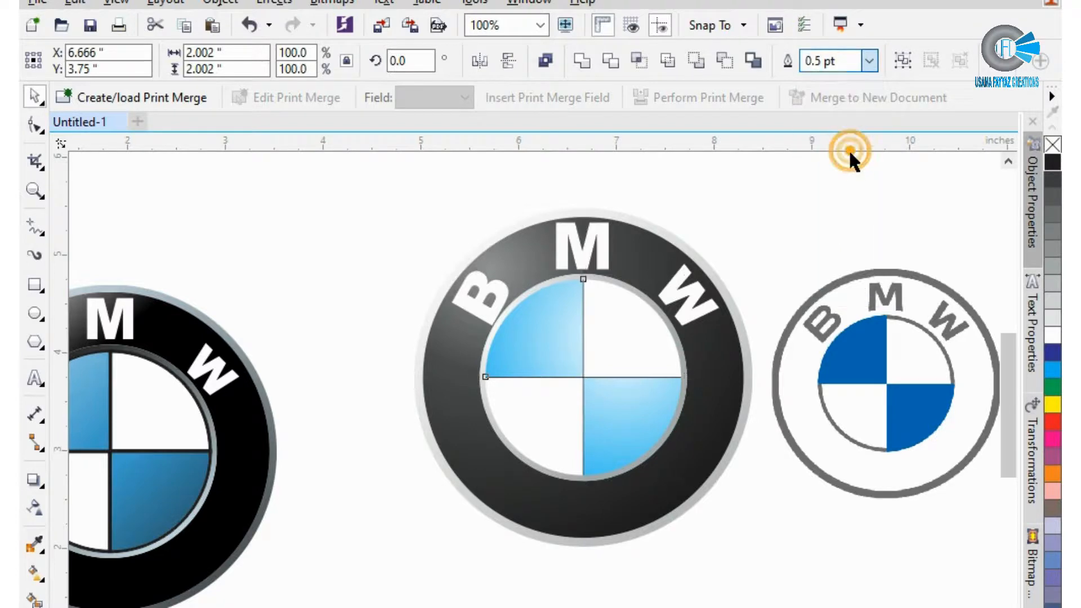
pyautogui.click(626, 354)
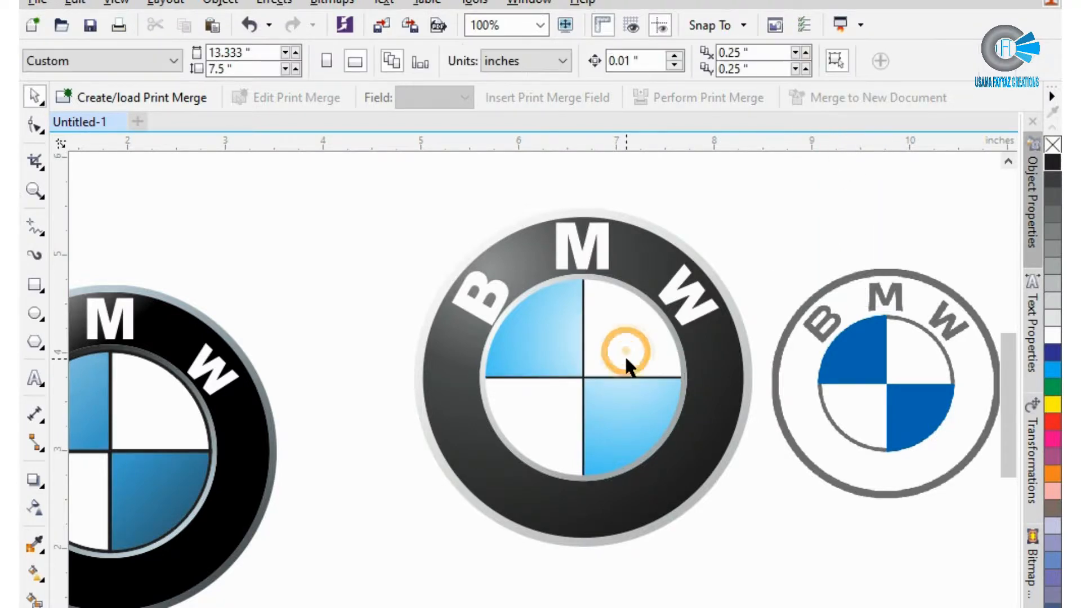
# Give the thin gray ring around the inner circle a black 1.5 pt outline
pyautogui.scroll(-2, 619, 353)
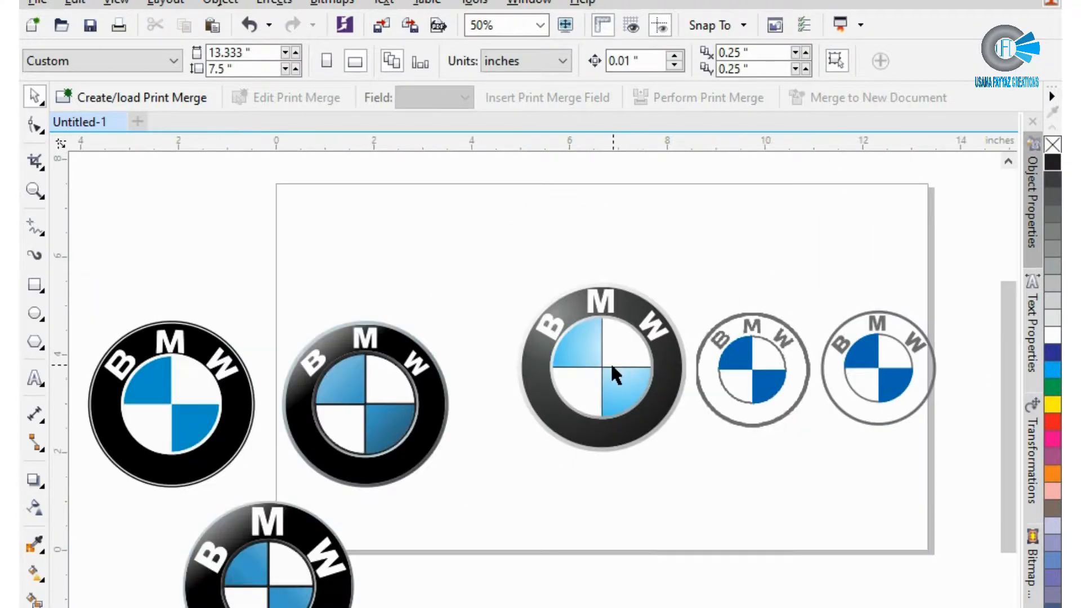
pyautogui.scroll(2, 610, 363)
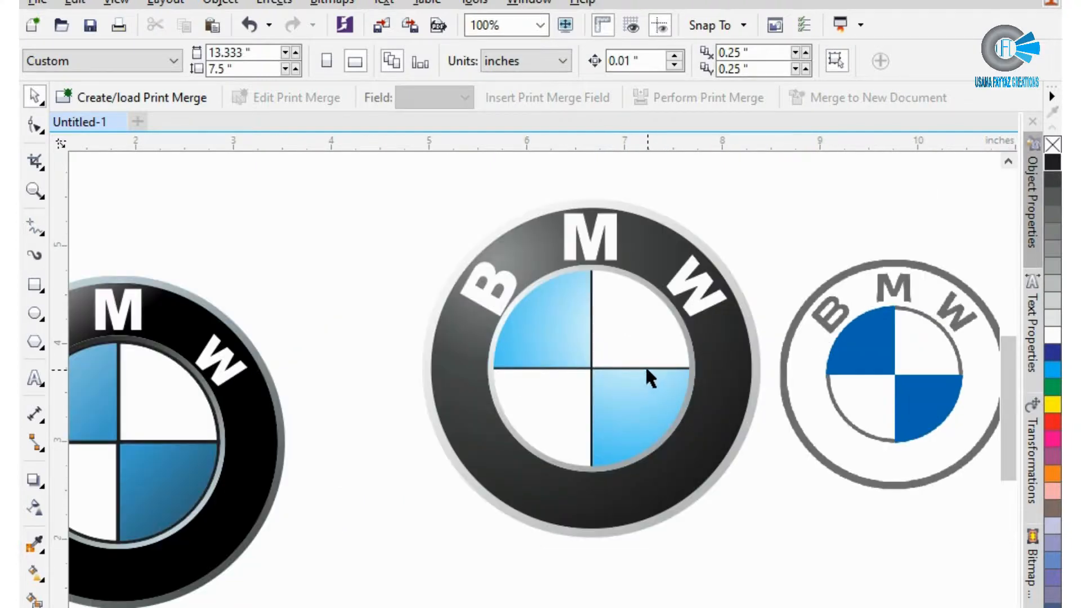
pyautogui.click(685, 338)
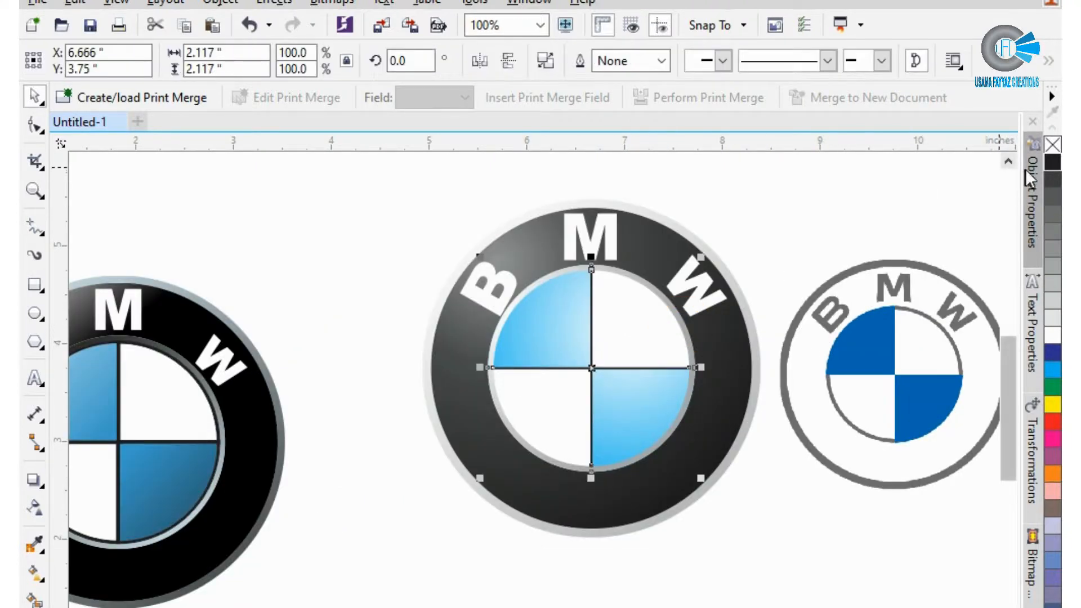
pyautogui.rightClick(1052, 163)
pyautogui.click(661, 61)
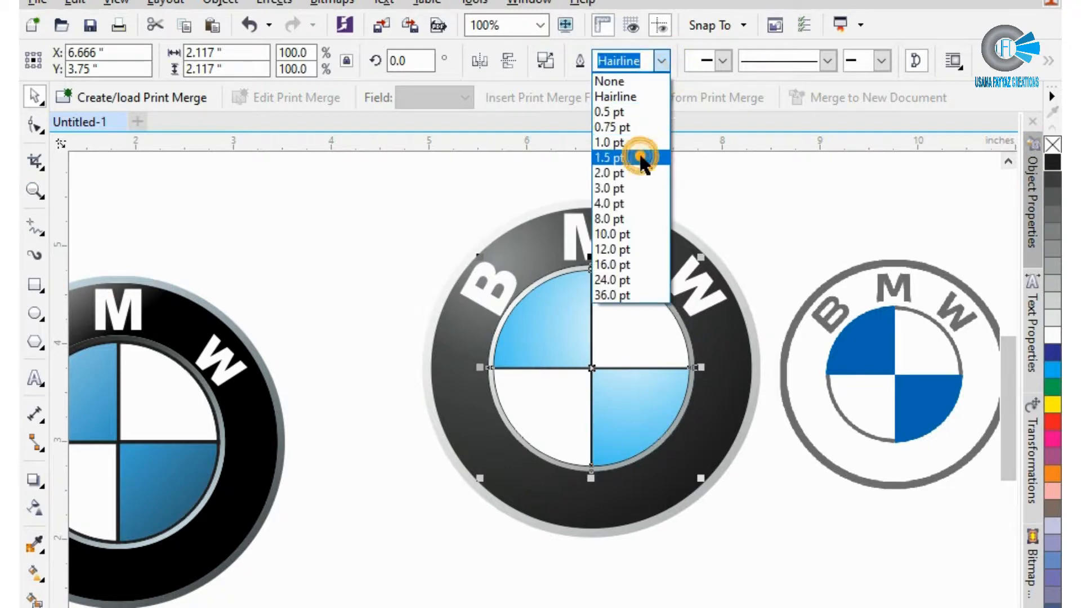
pyautogui.click(645, 158)
pyautogui.click(759, 229)
pyautogui.click(630, 241)
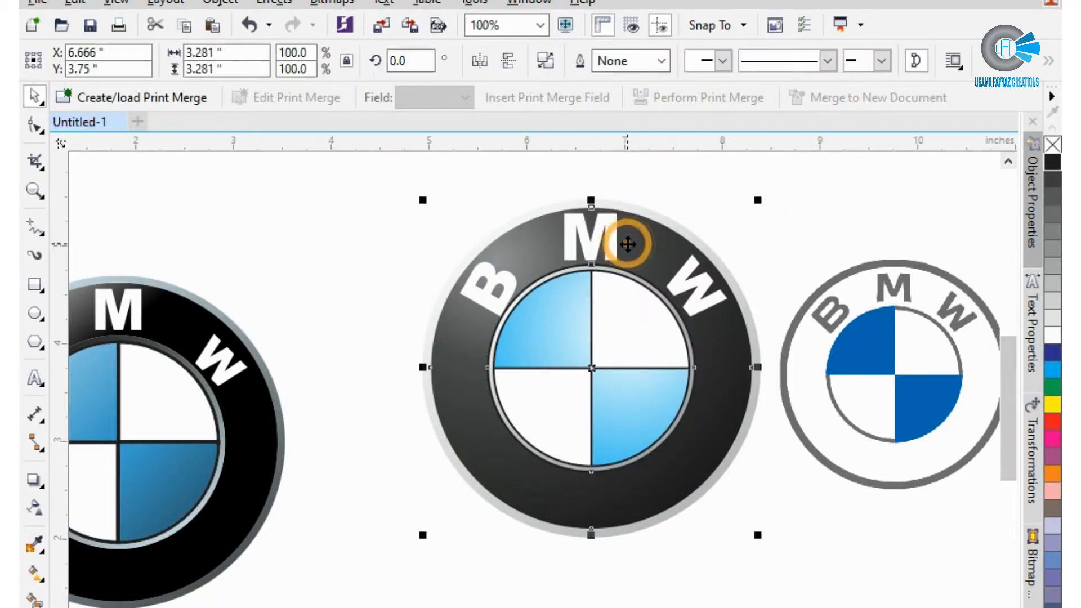
pyautogui.click(686, 190)
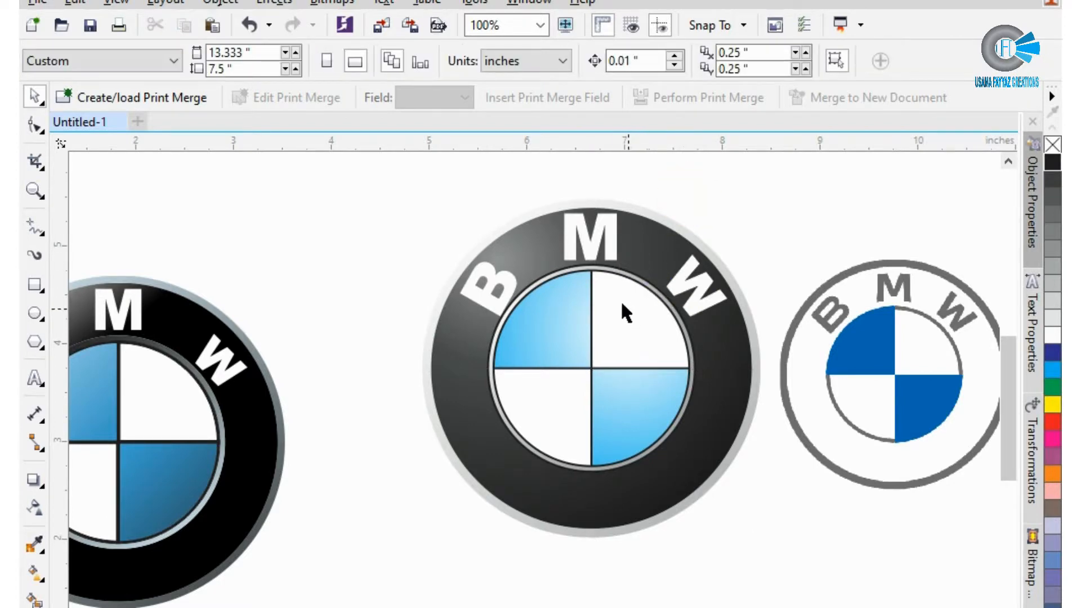
# Sample the gray-blue rim color of the imported black BMW logo and apply it to the large outer circle of the drawn logo
pyautogui.click(502, 219)
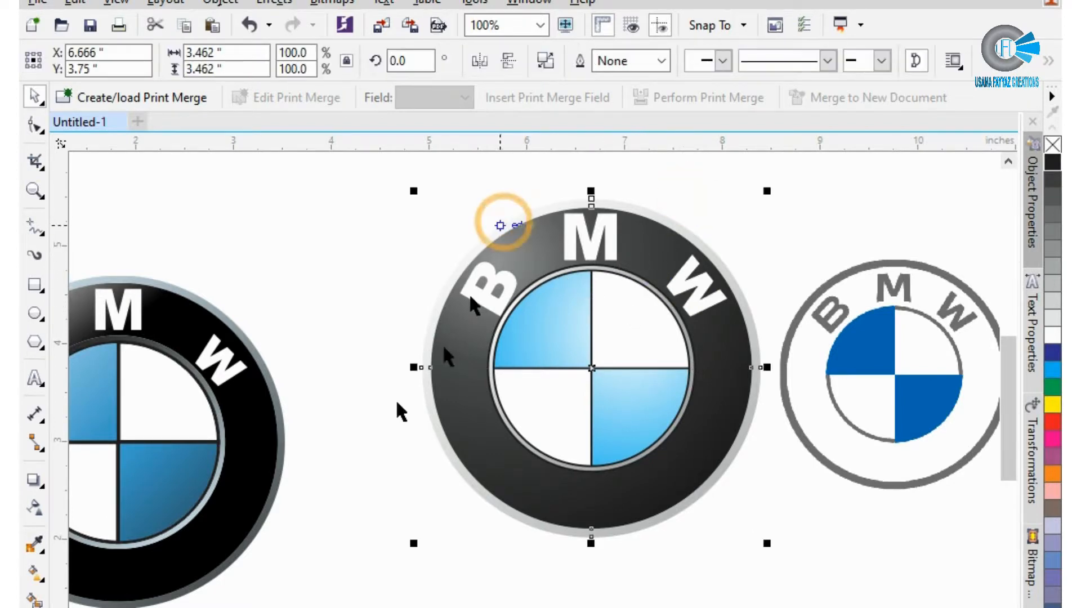
pyautogui.click(35, 544)
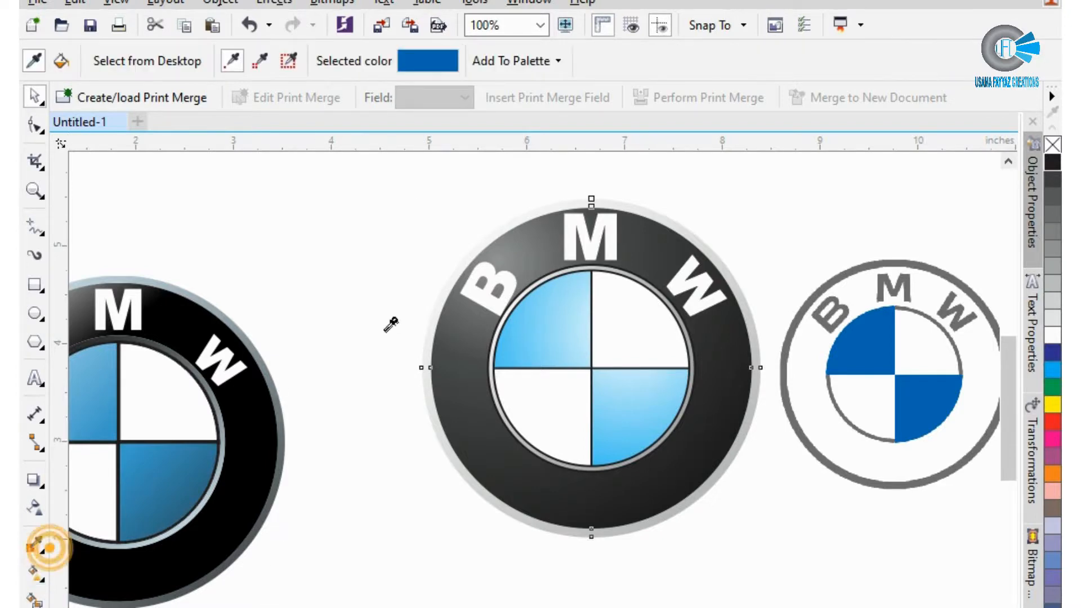
pyautogui.click(222, 316)
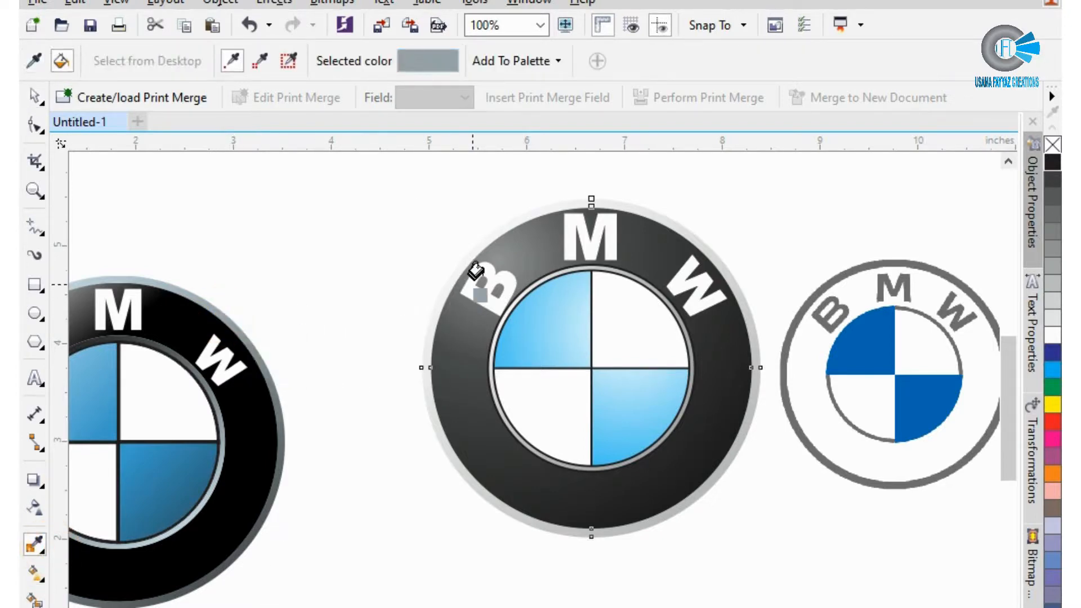
pyautogui.click(468, 247)
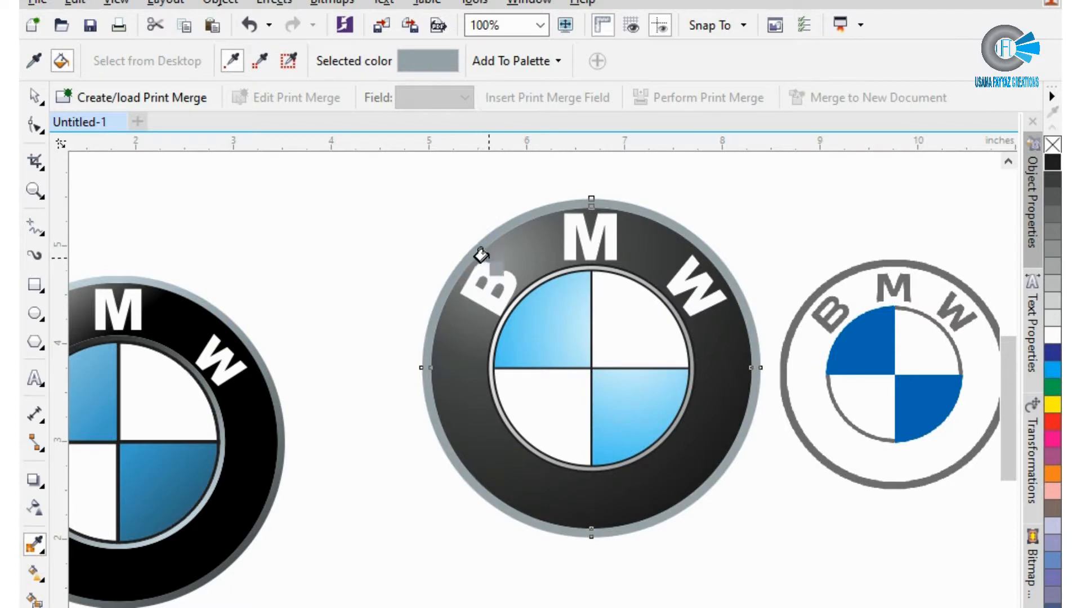
pyautogui.press('space')
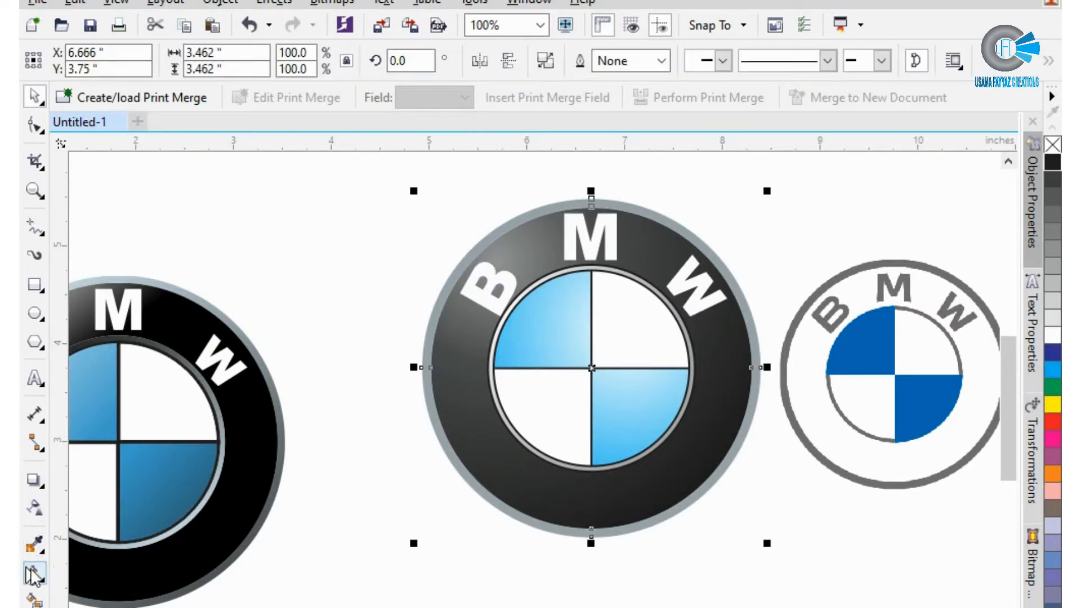
# Give the outer circle a linear gradient running from gray-blue beyond its lower-right edge to white beyond its upper-left edge
pyautogui.click(34, 573)
pyautogui.moveTo(462, 236); pyautogui.dragTo(291, 175)
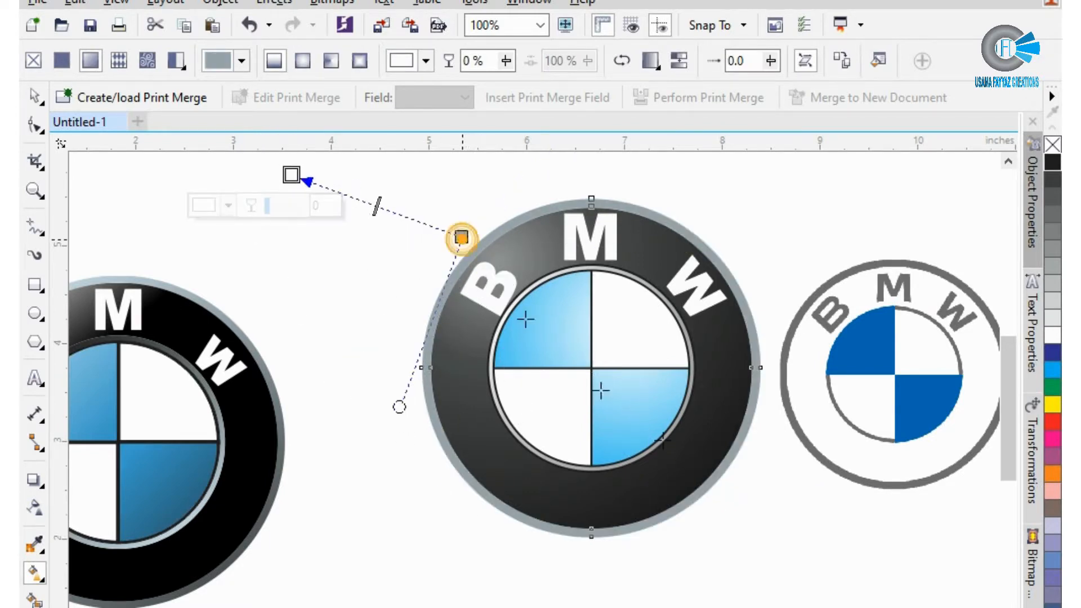
pyautogui.moveTo(461, 236); pyautogui.dragTo(794, 529)
pyautogui.press('space')
pyautogui.click(392, 464)
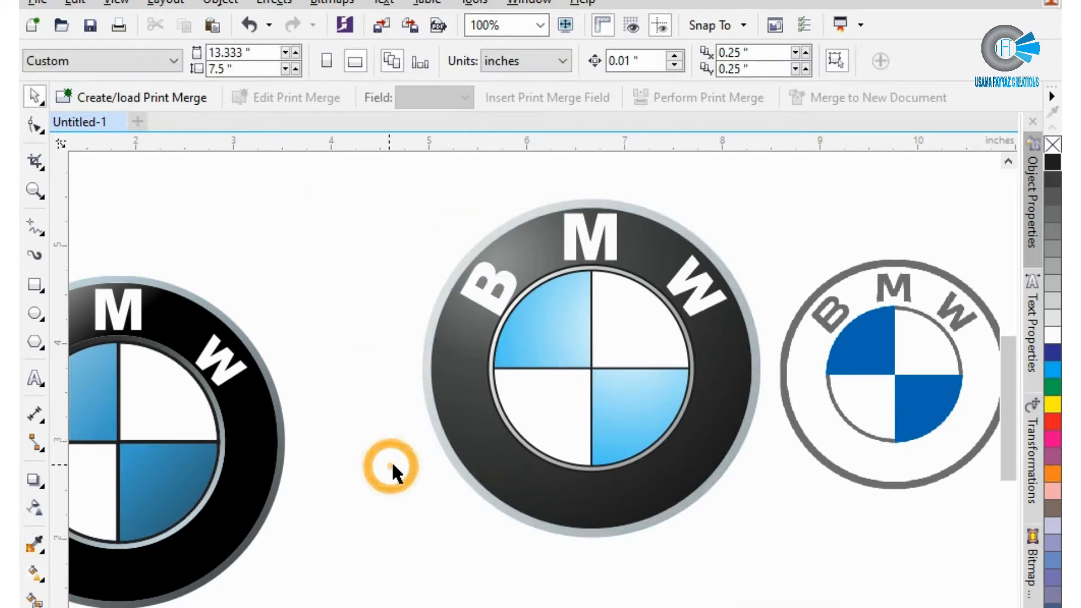
# Add the 24 pt Arial text "DONE, WANT VECTOR FILE?? LINK IS IN DESCRIPTION......" above the logos and deselect it
pyautogui.scroll(-2, 393, 465)
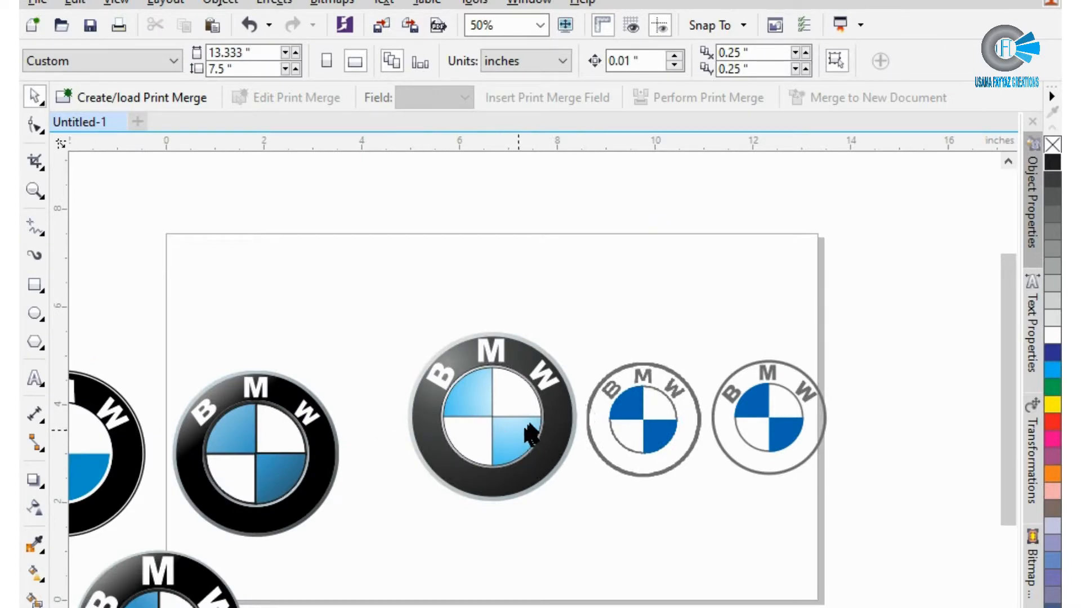
pyautogui.scroll(-1, 546, 419)
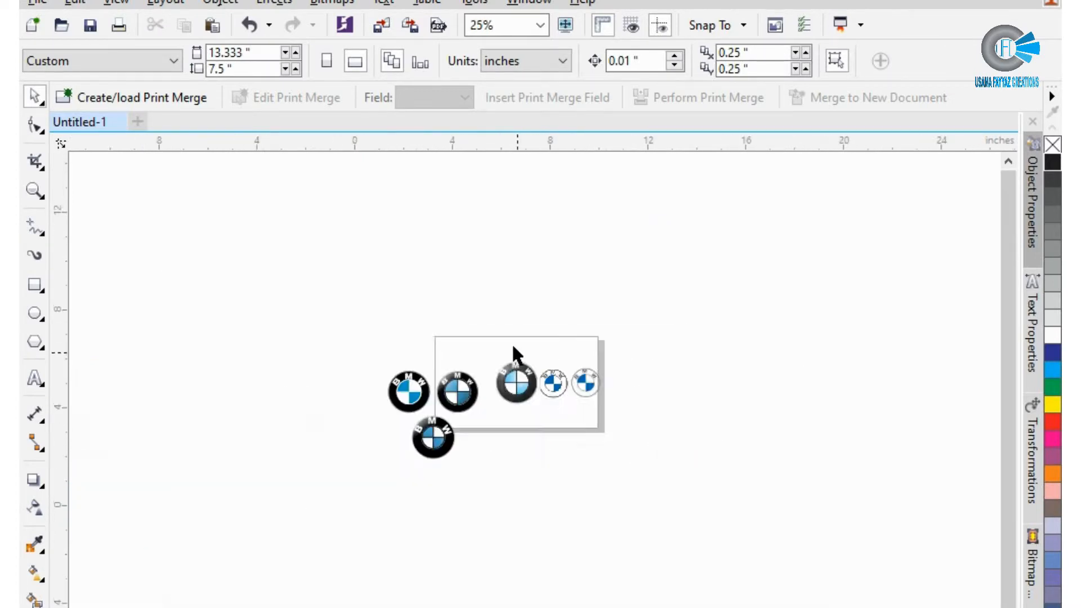
pyautogui.click(43, 377)
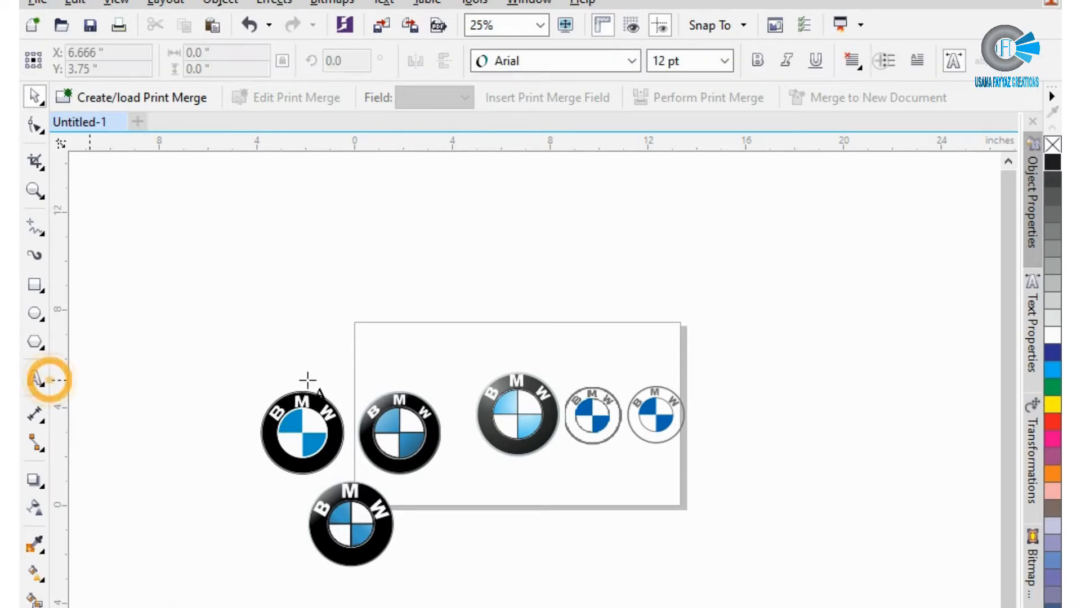
pyautogui.click(409, 349)
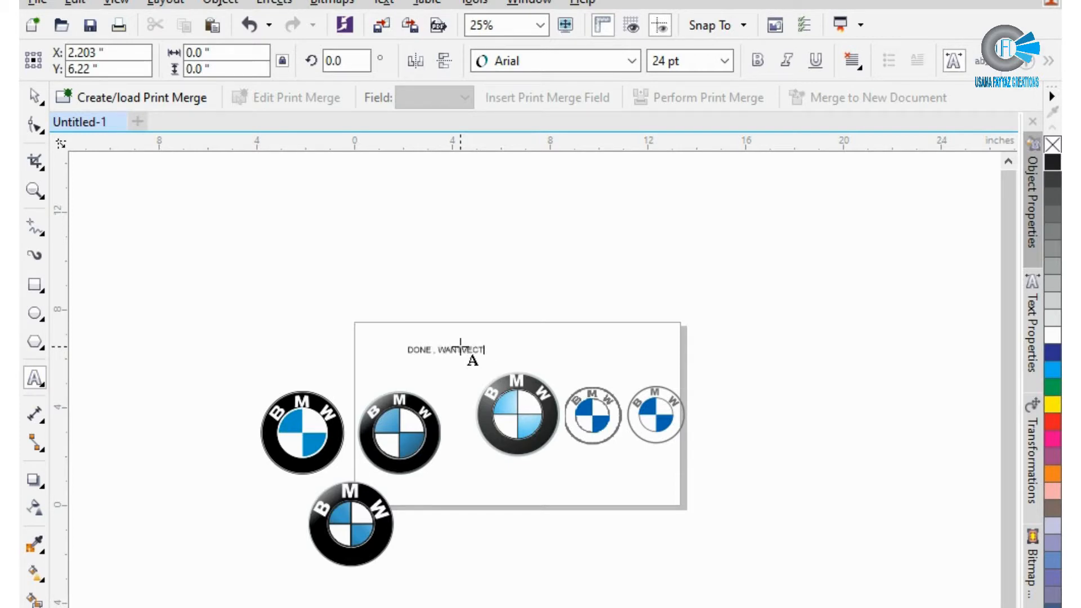
pyautogui.scroll(2, 460, 346)
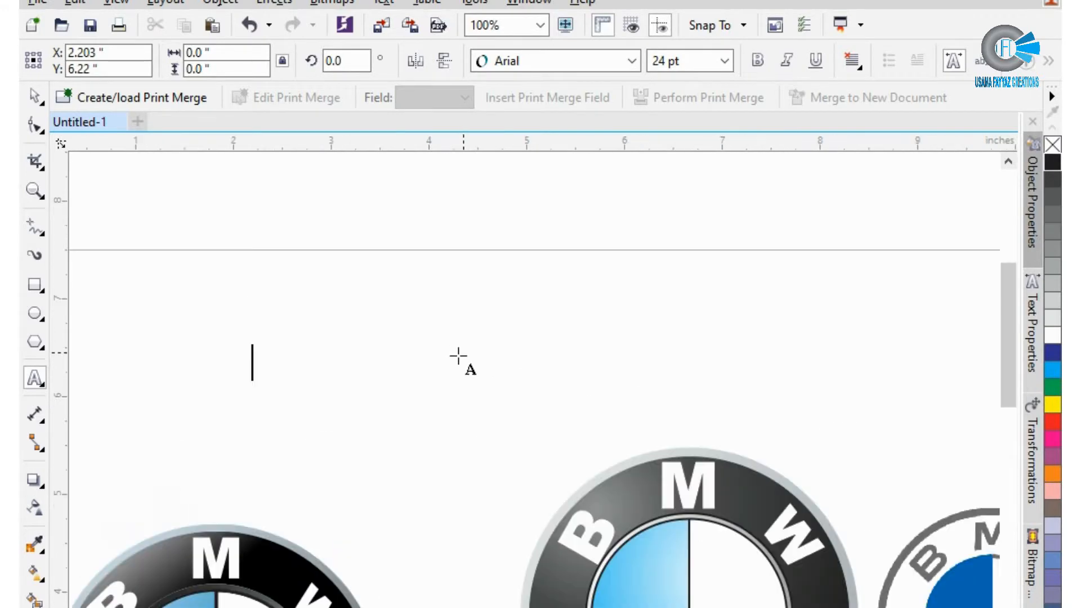
pyautogui.write('DONE, WANT')
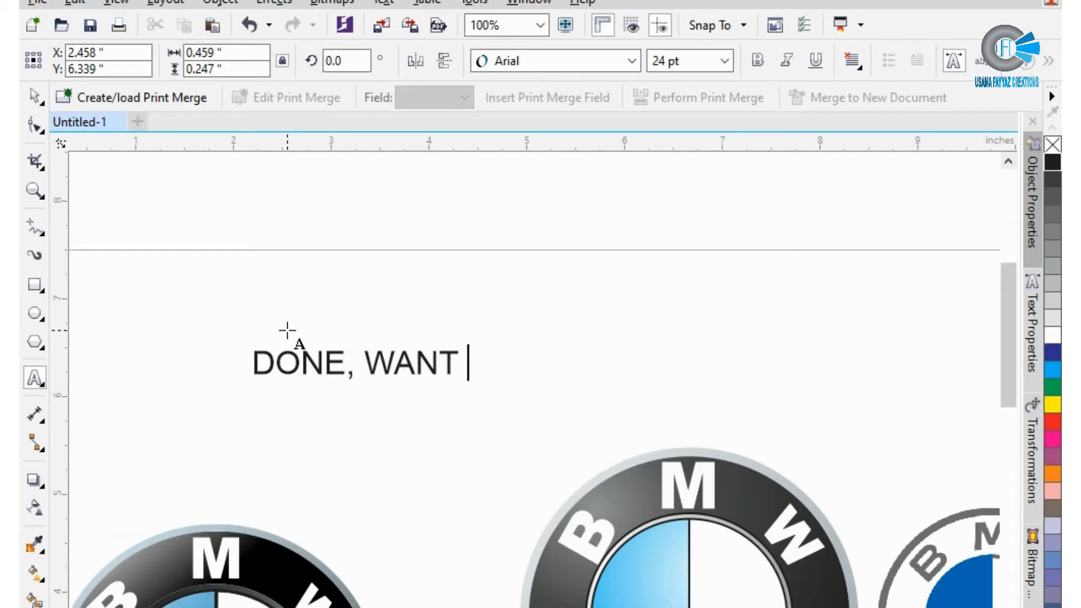
pyautogui.write(' VECTR')
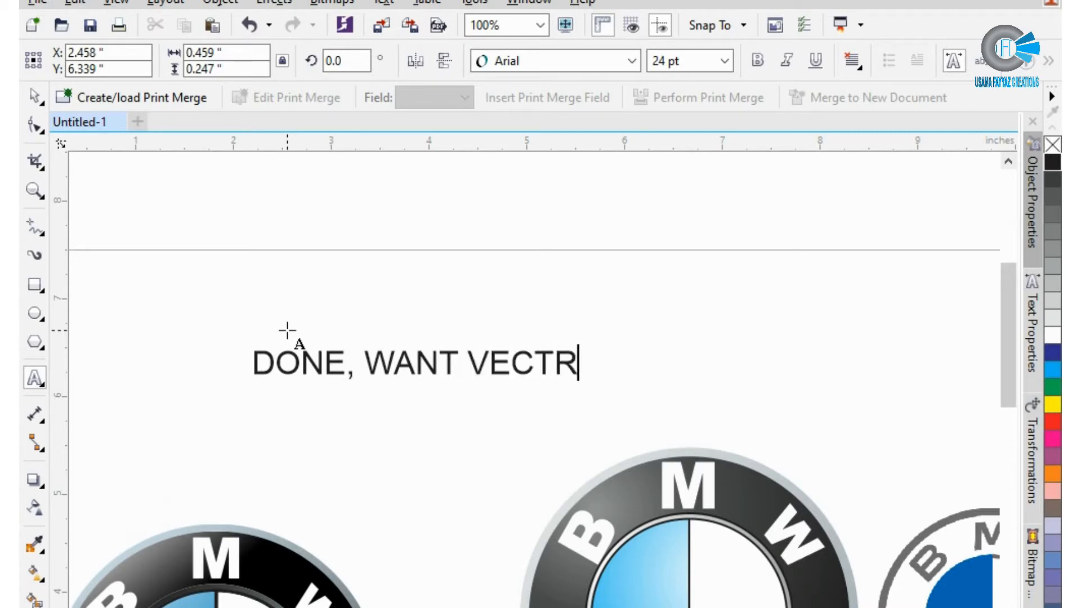
pyautogui.press('BackSpace')
pyautogui.write('OR FILE??')
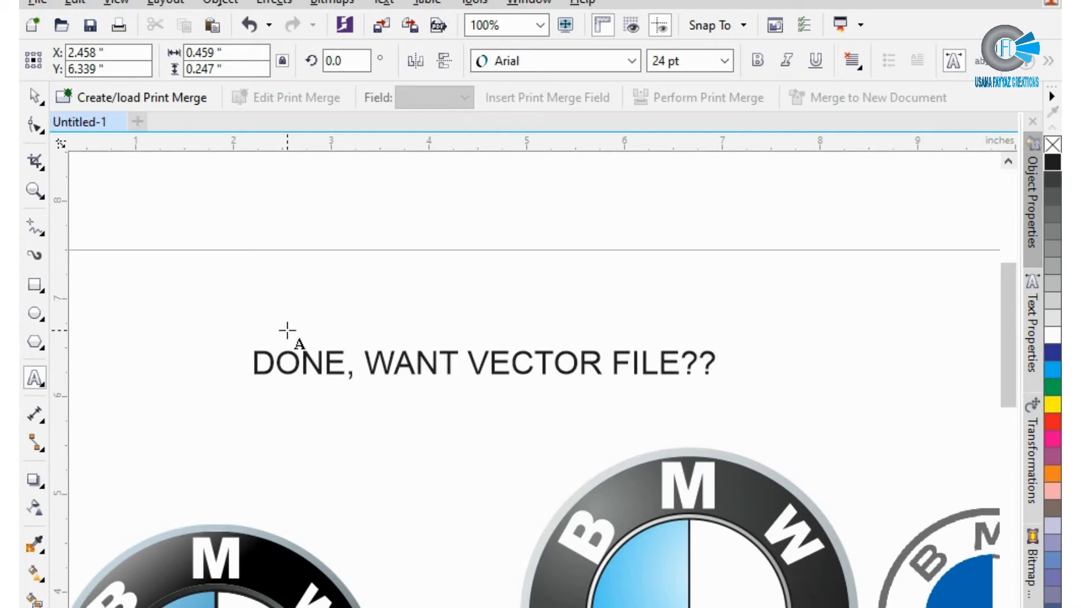
pyautogui.write(' LINK IS I')
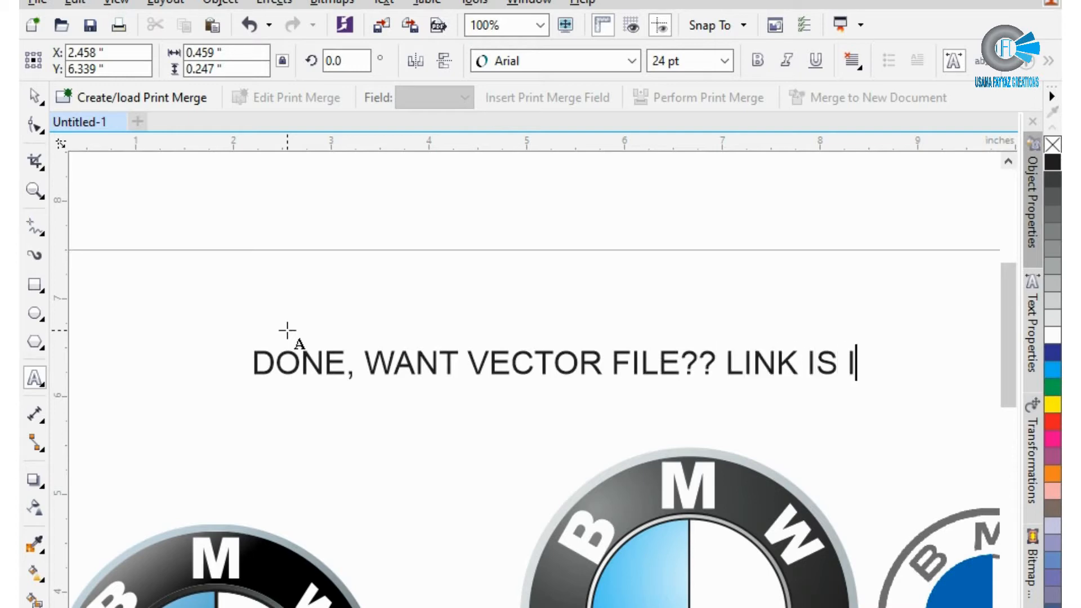
pyautogui.write('N DESCRI')
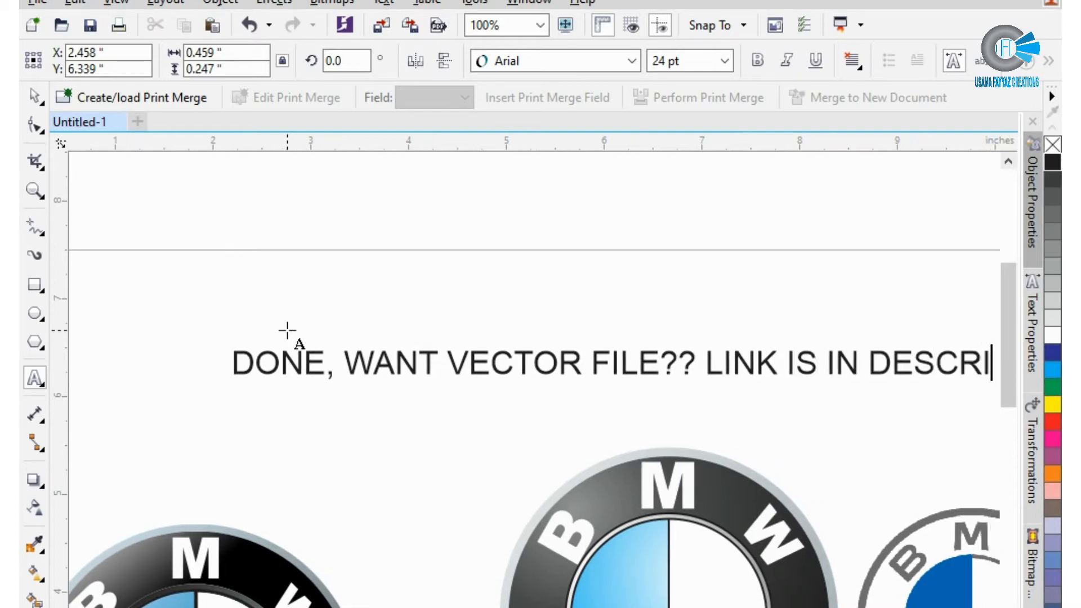
pyautogui.write('PTION')
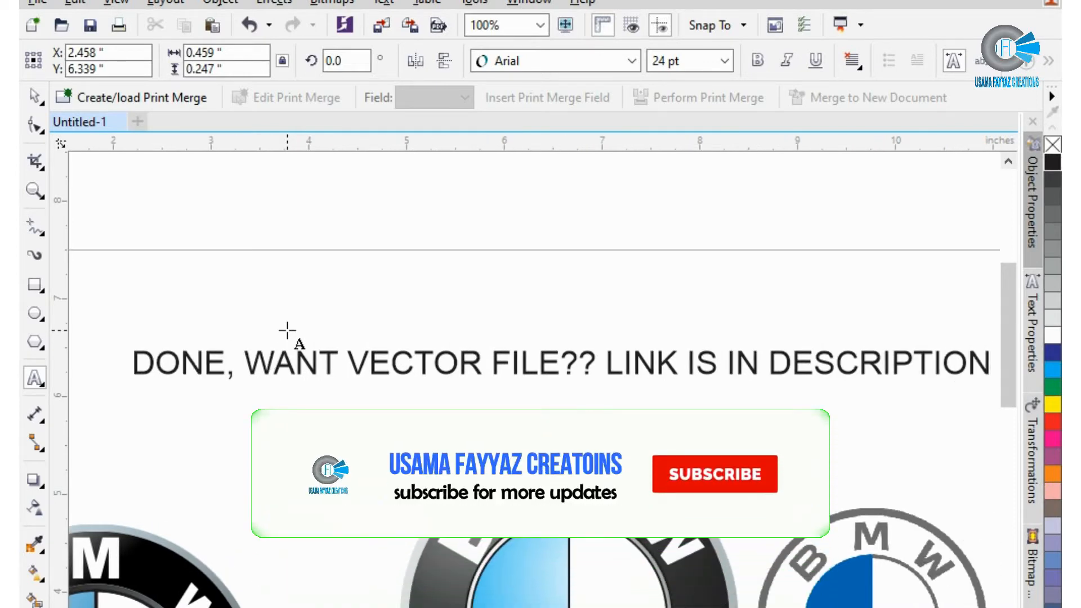
pyautogui.write('......')
pyautogui.press('Escape')
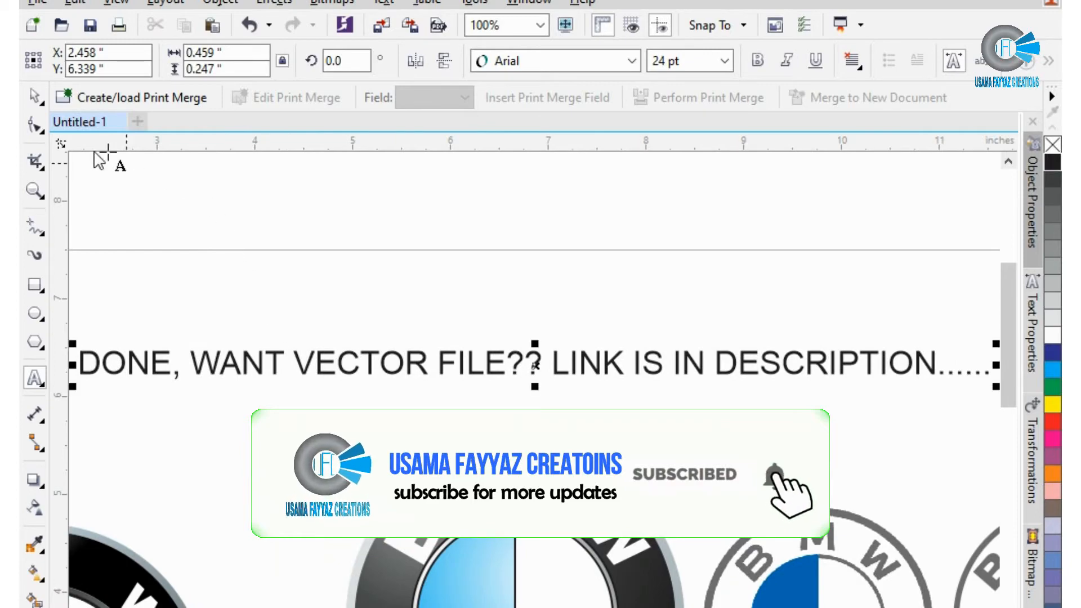
pyautogui.click(32, 101)
pyautogui.click(155, 217)
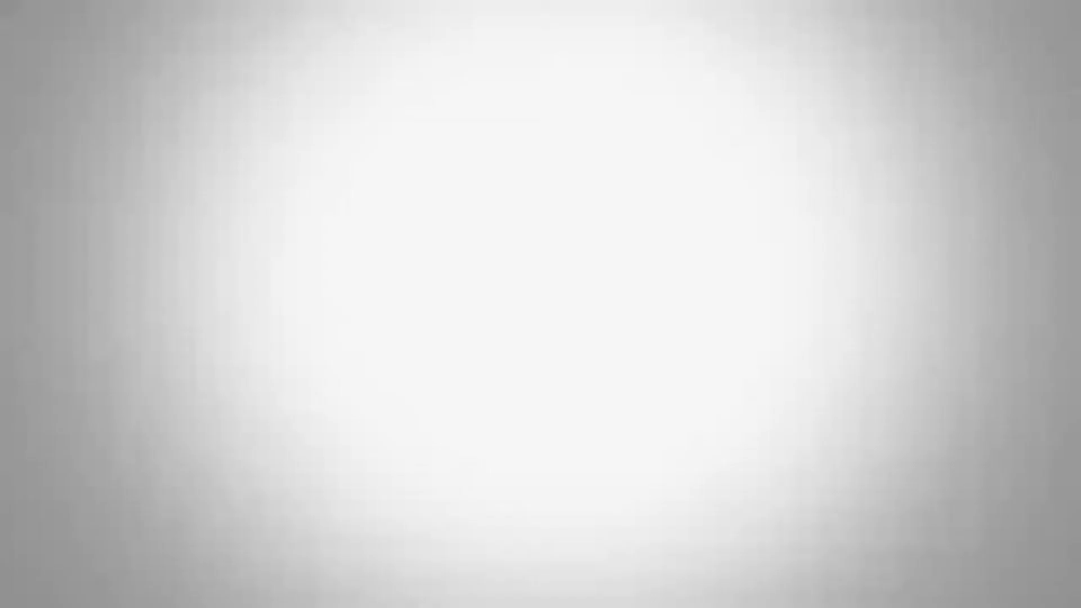